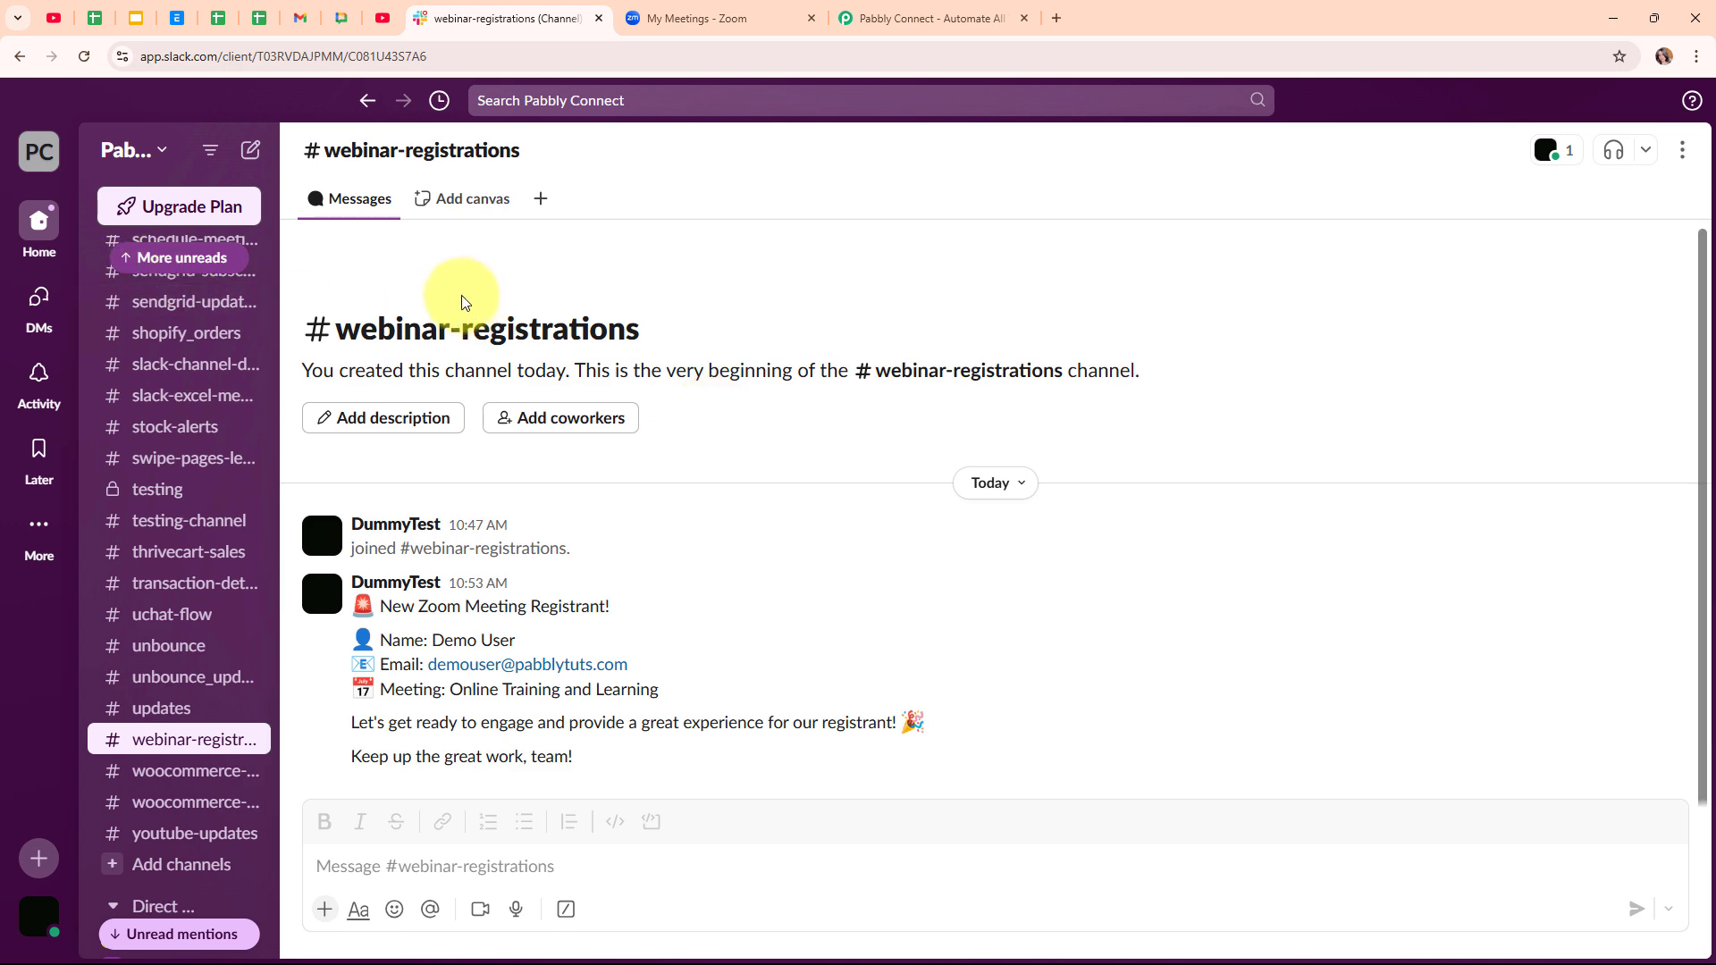
- Glance over the Zoom meetings and Slack channel, then go to the Pabbly Connect website
click(715, 16)
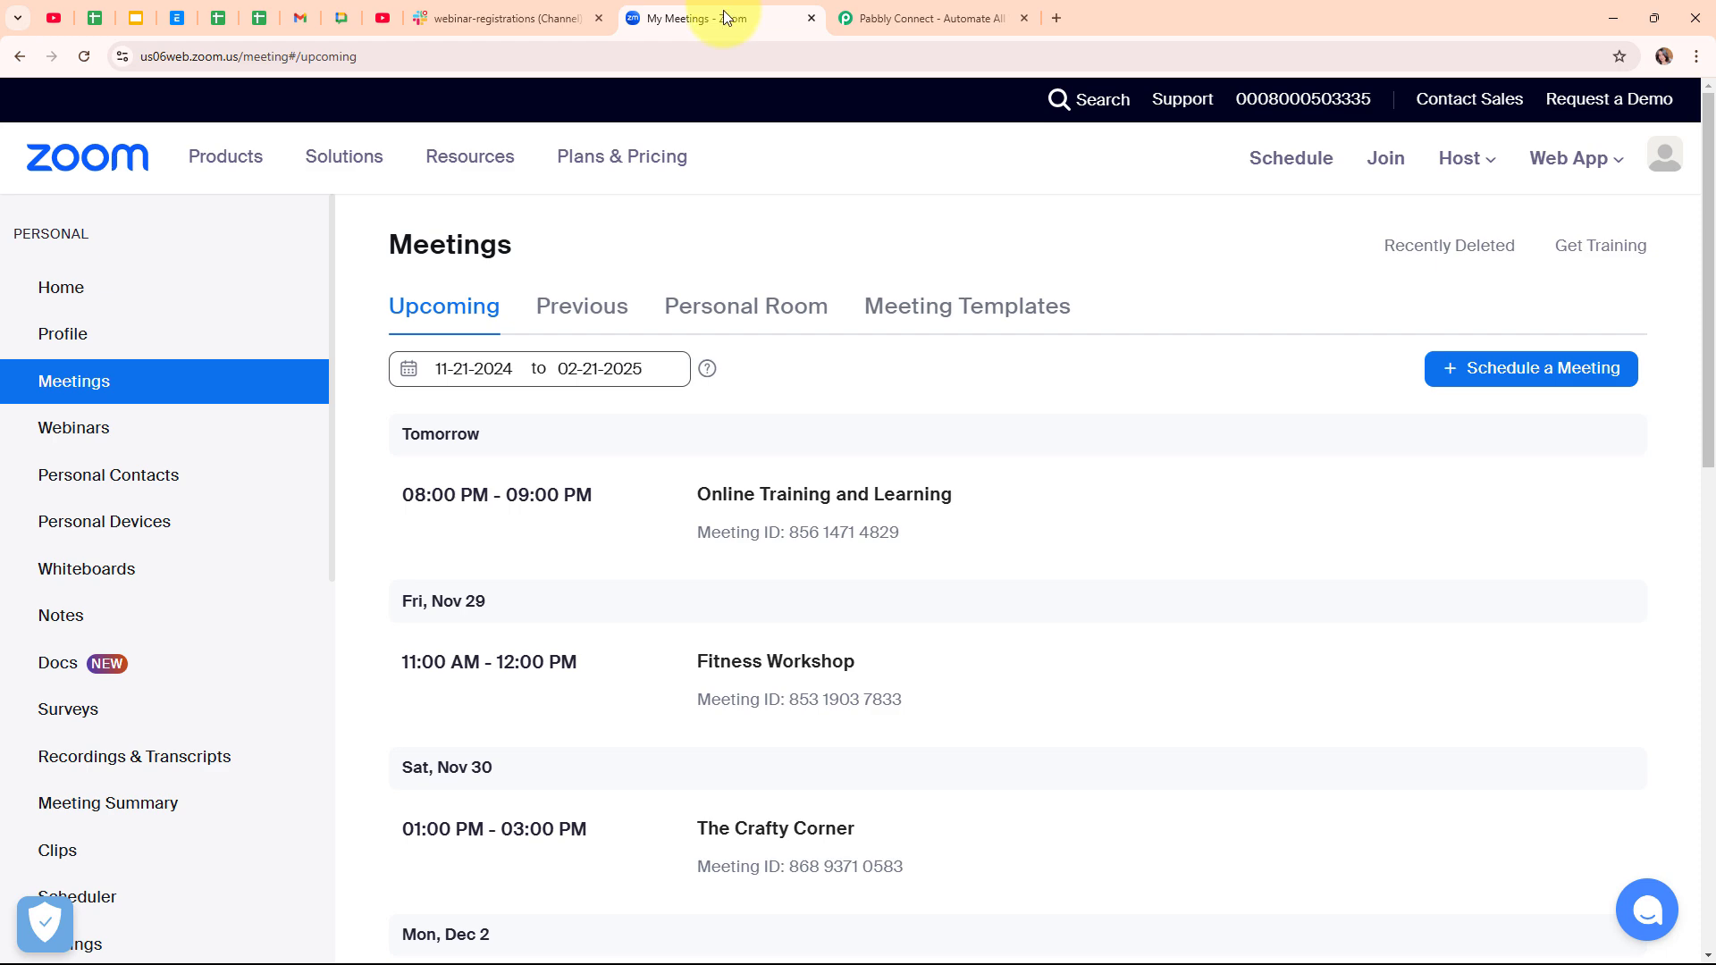
click(531, 5)
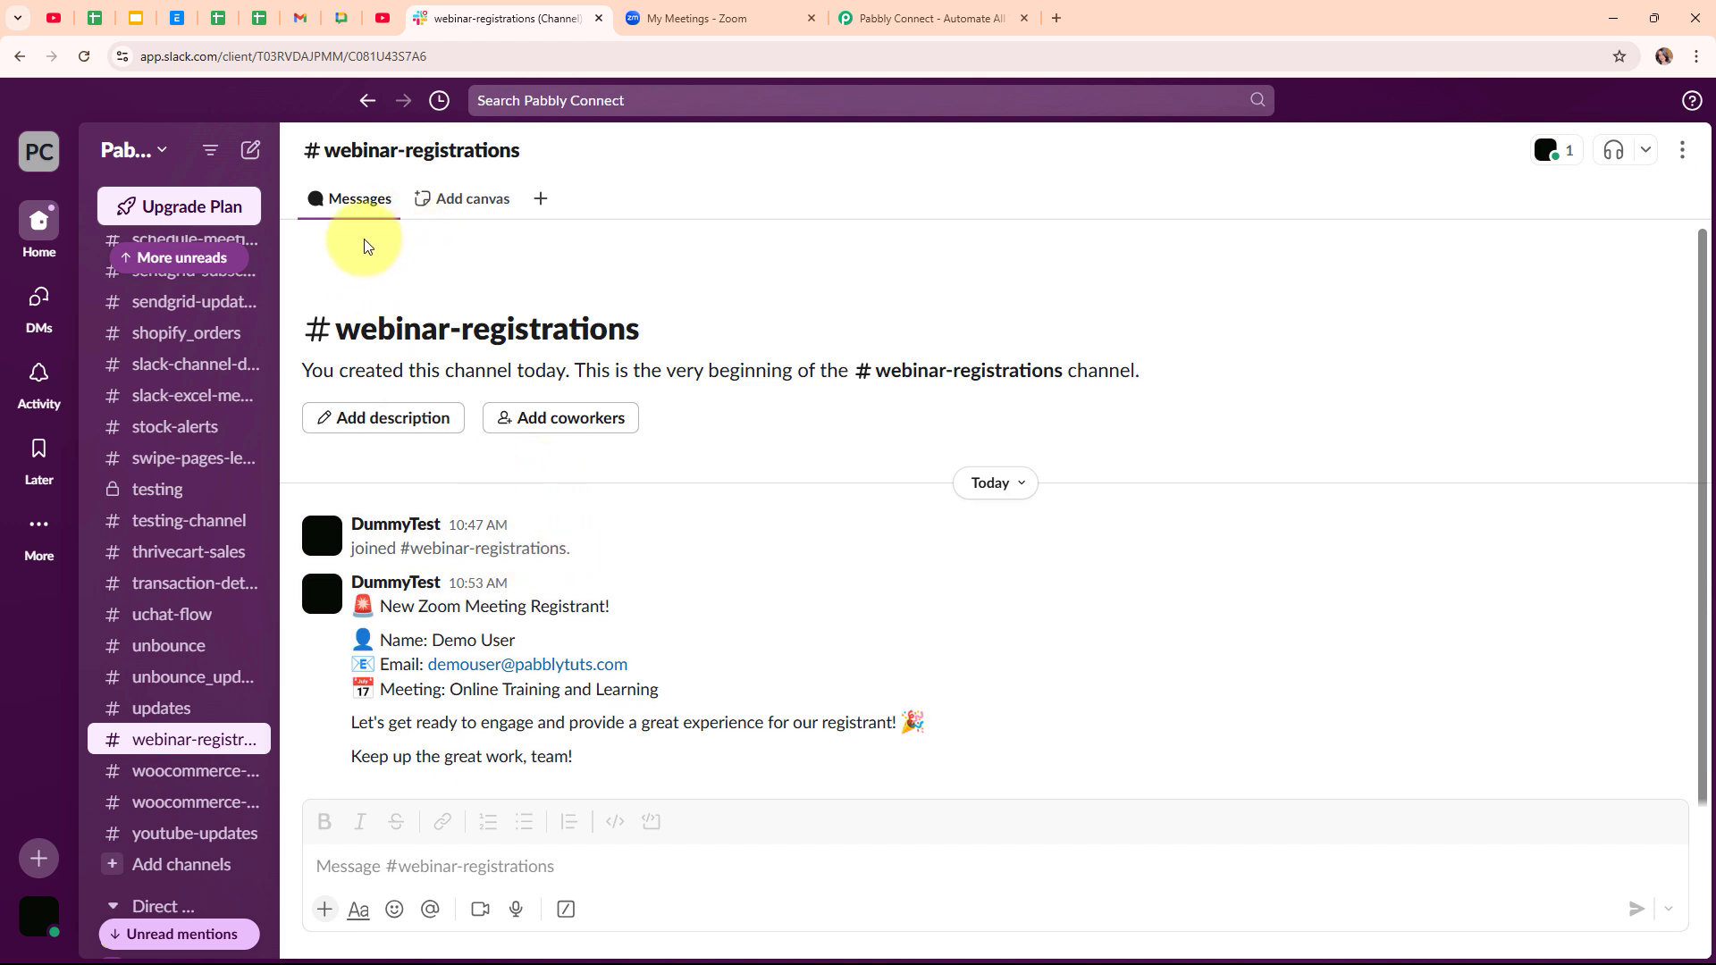
click(841, 13)
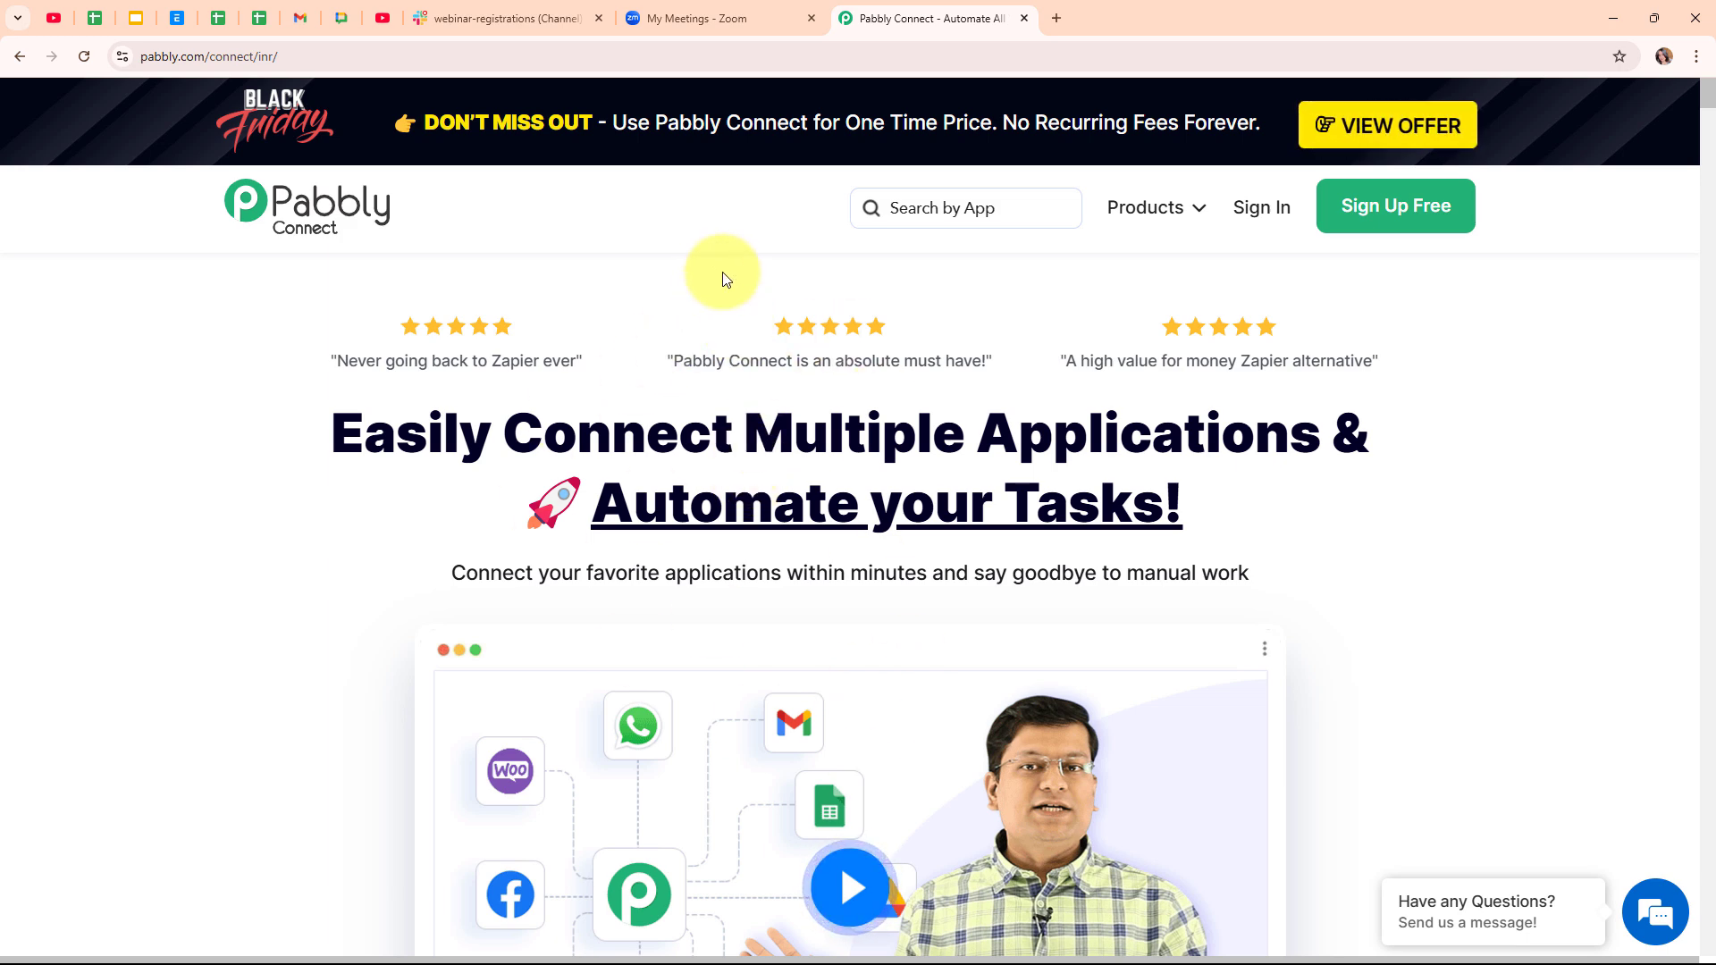
click(475, 57)
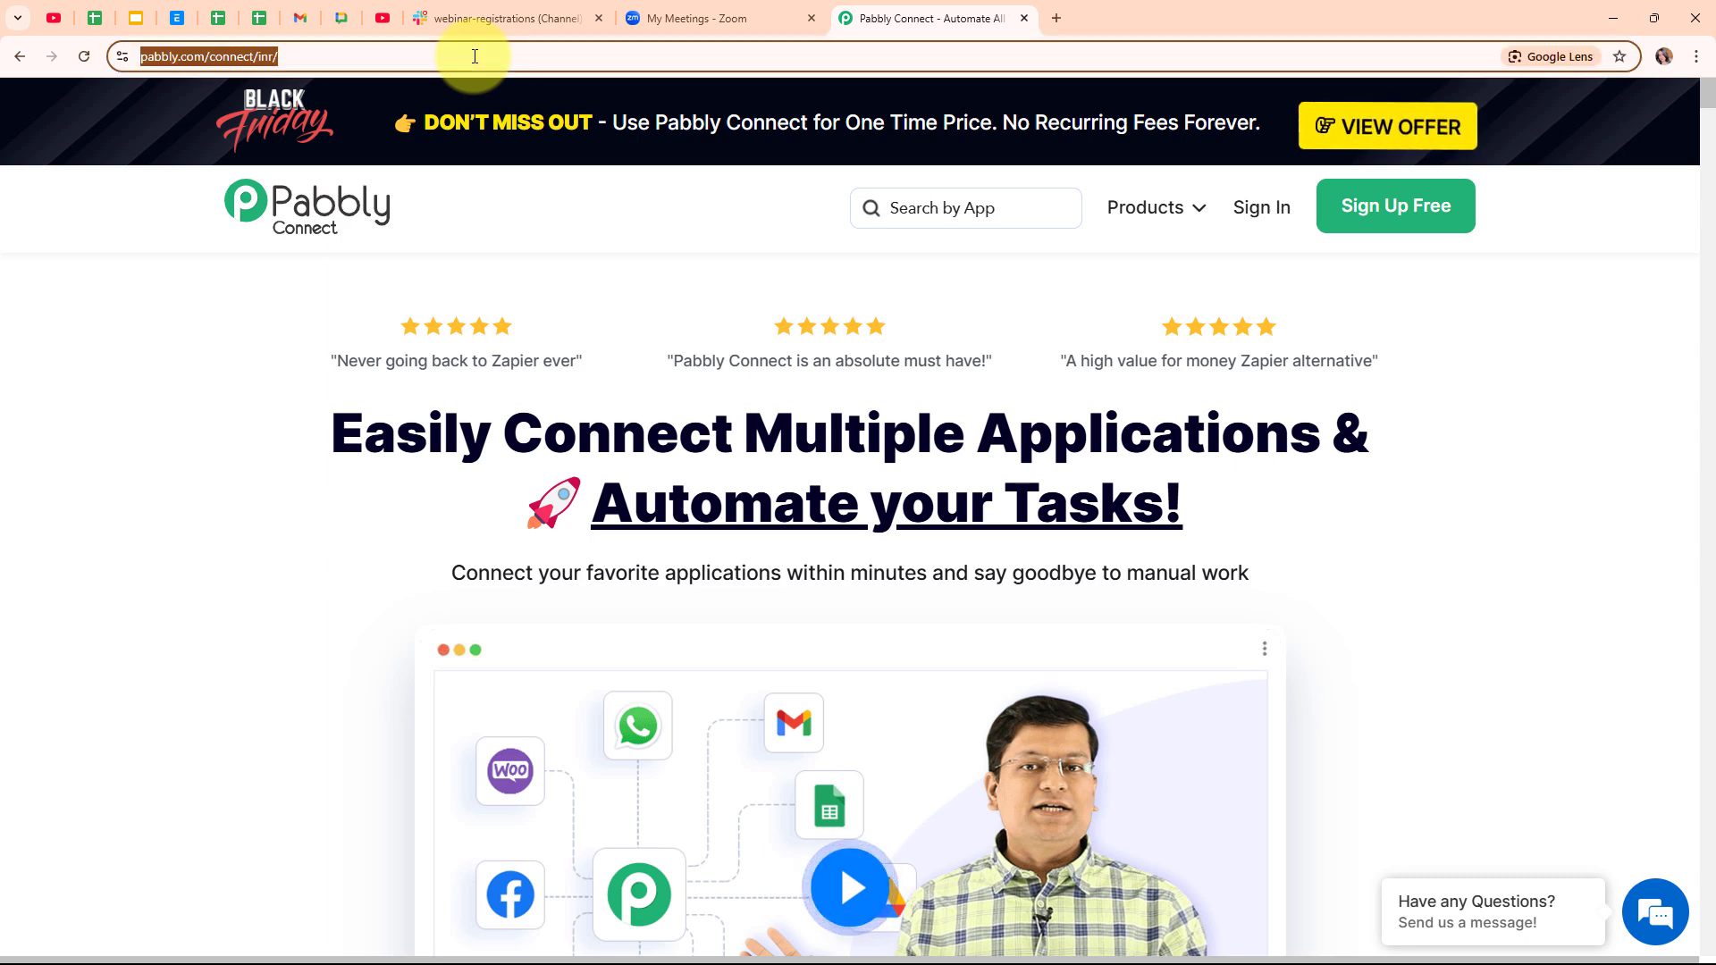
click(548, 254)
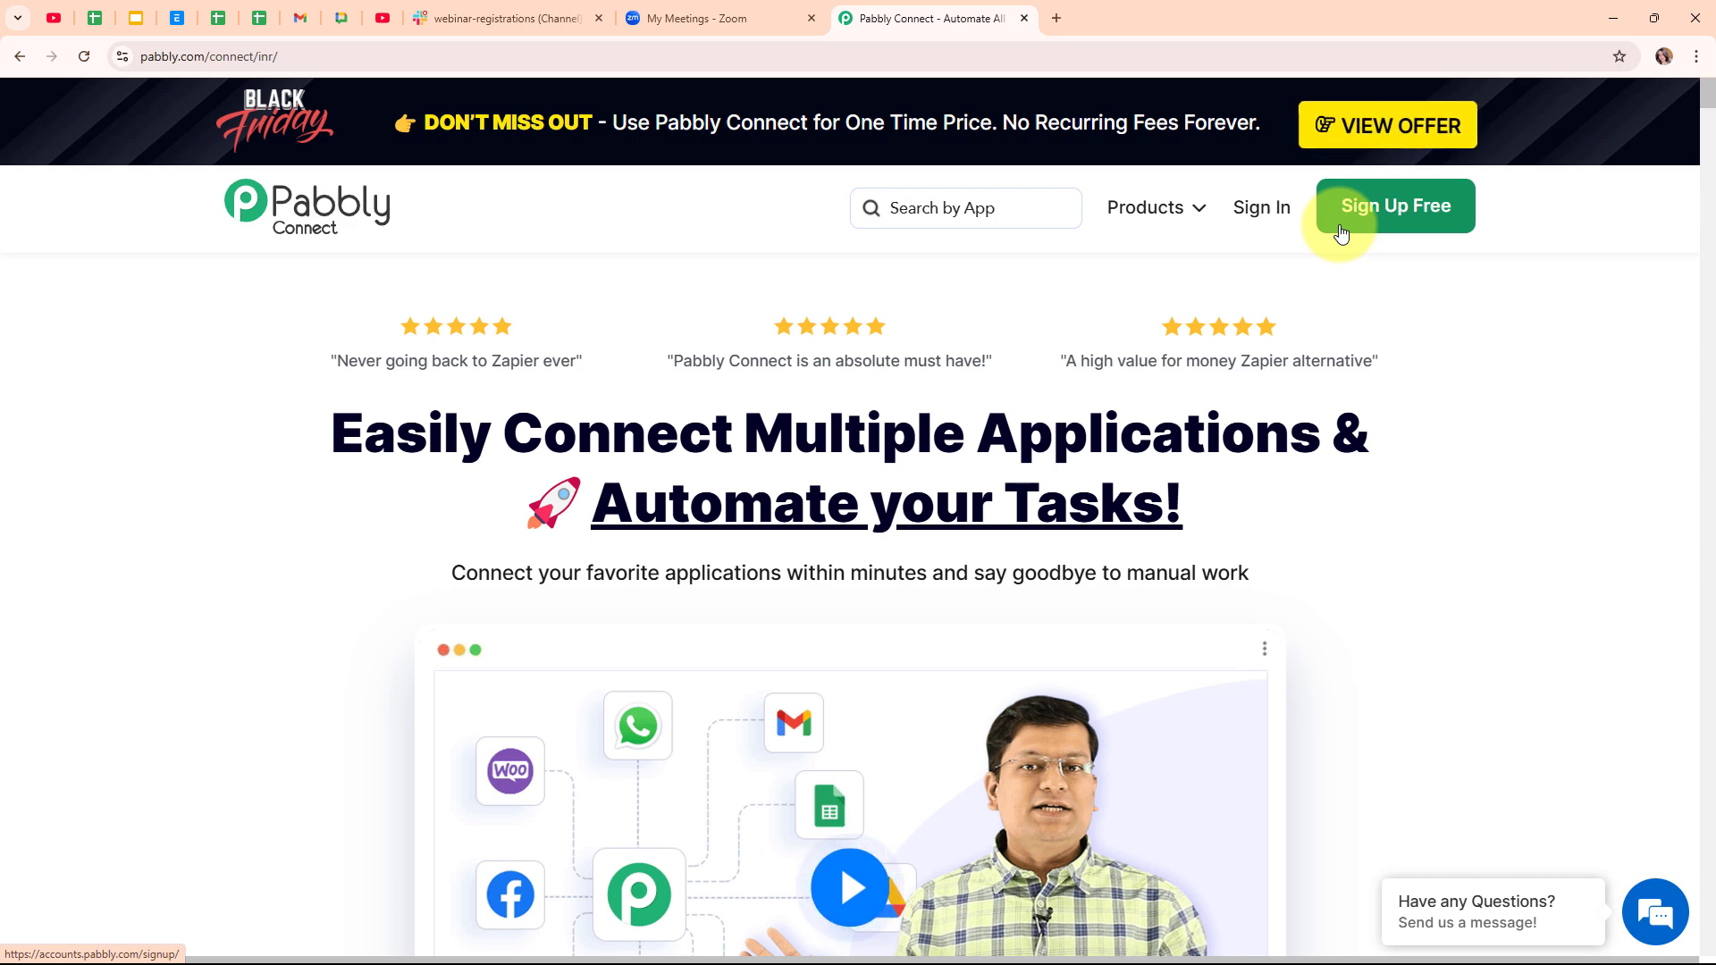
- Sign in to Pabbly and open Pabbly Connect from the All Pabbly Apps page
click(1267, 210)
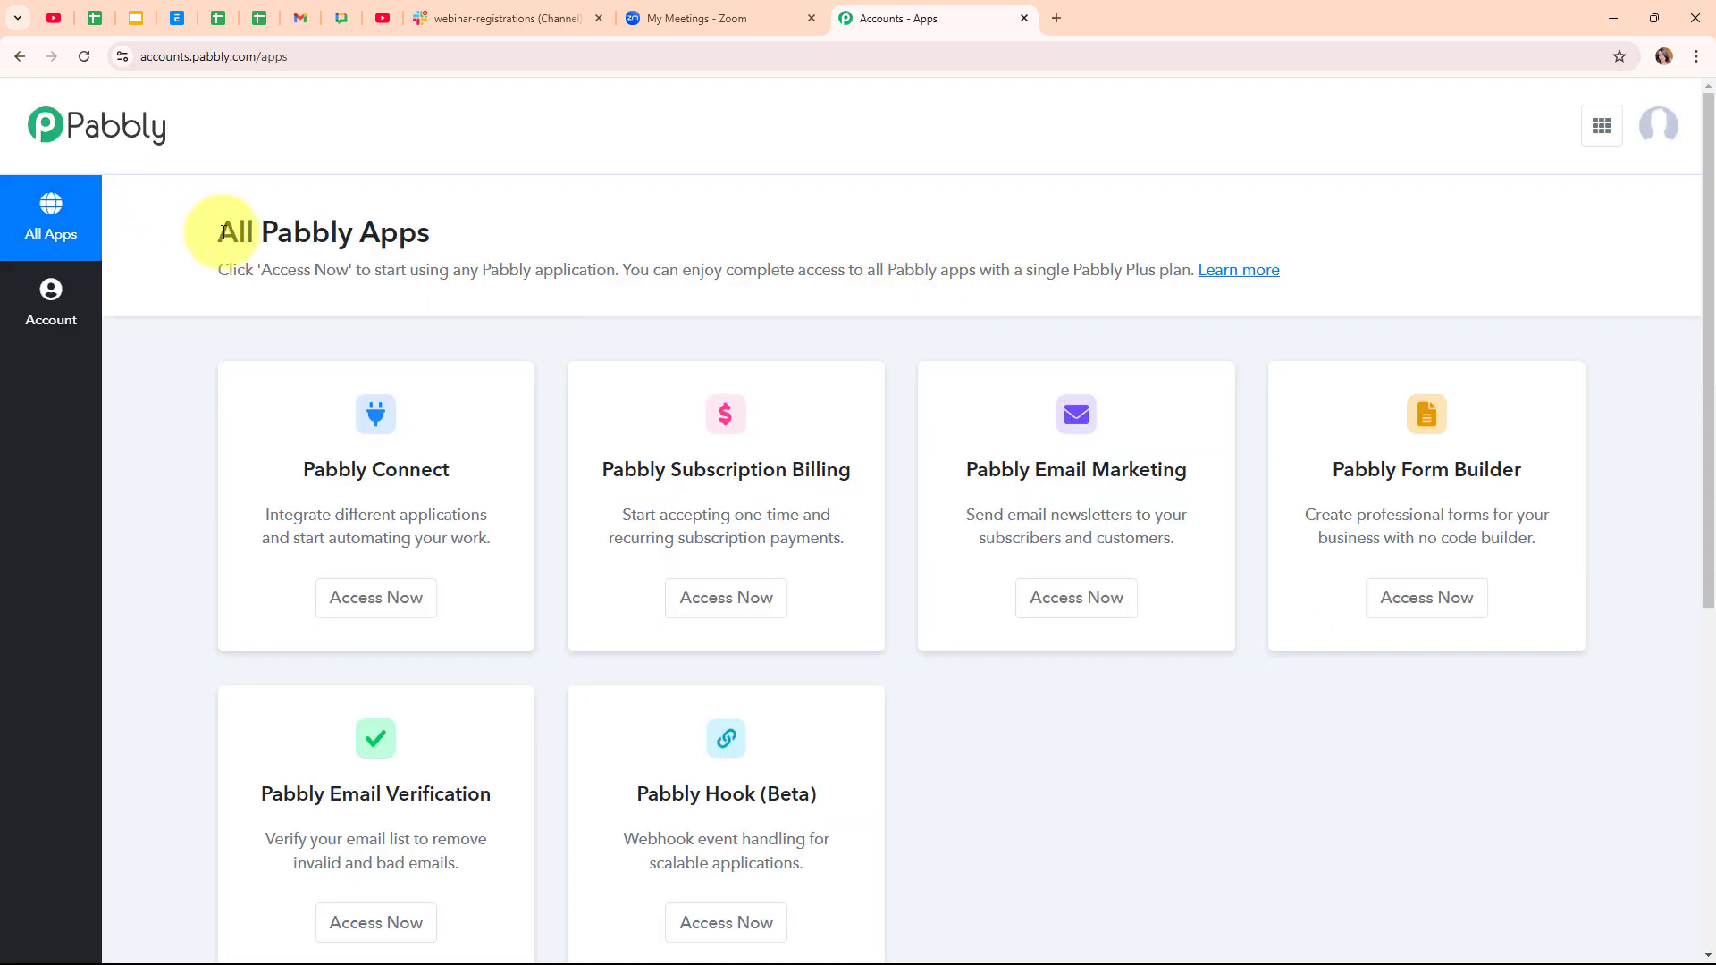
drag(223, 232, 553, 237)
click(700, 228)
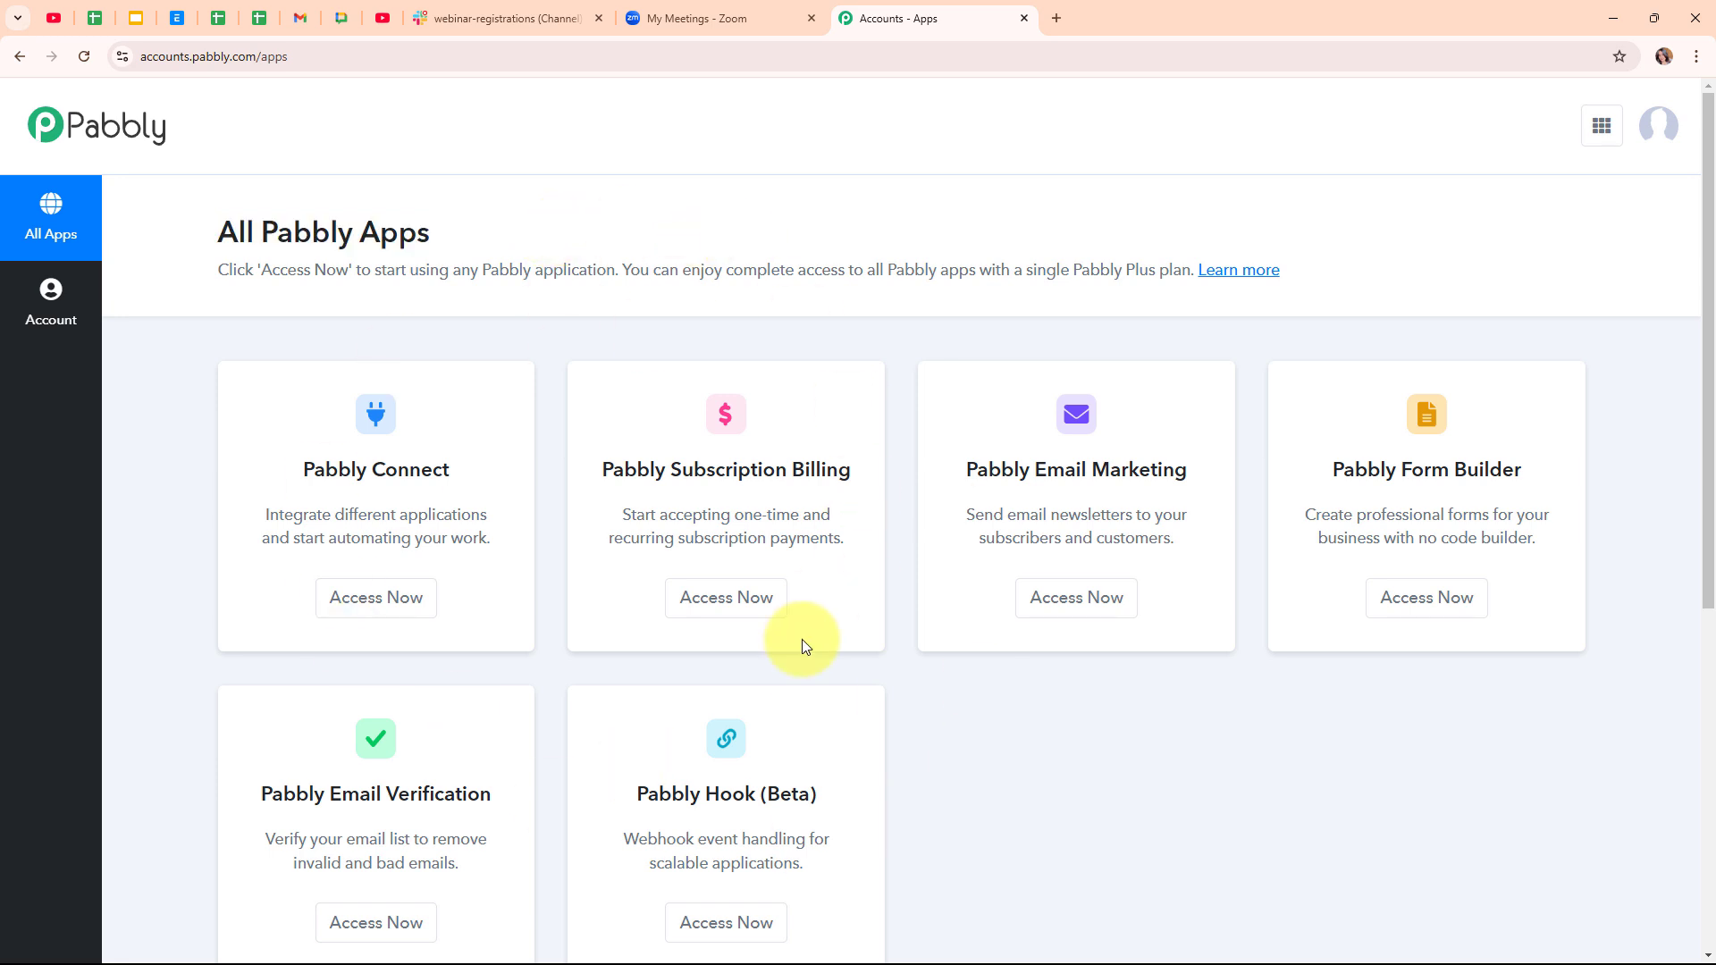
click(344, 617)
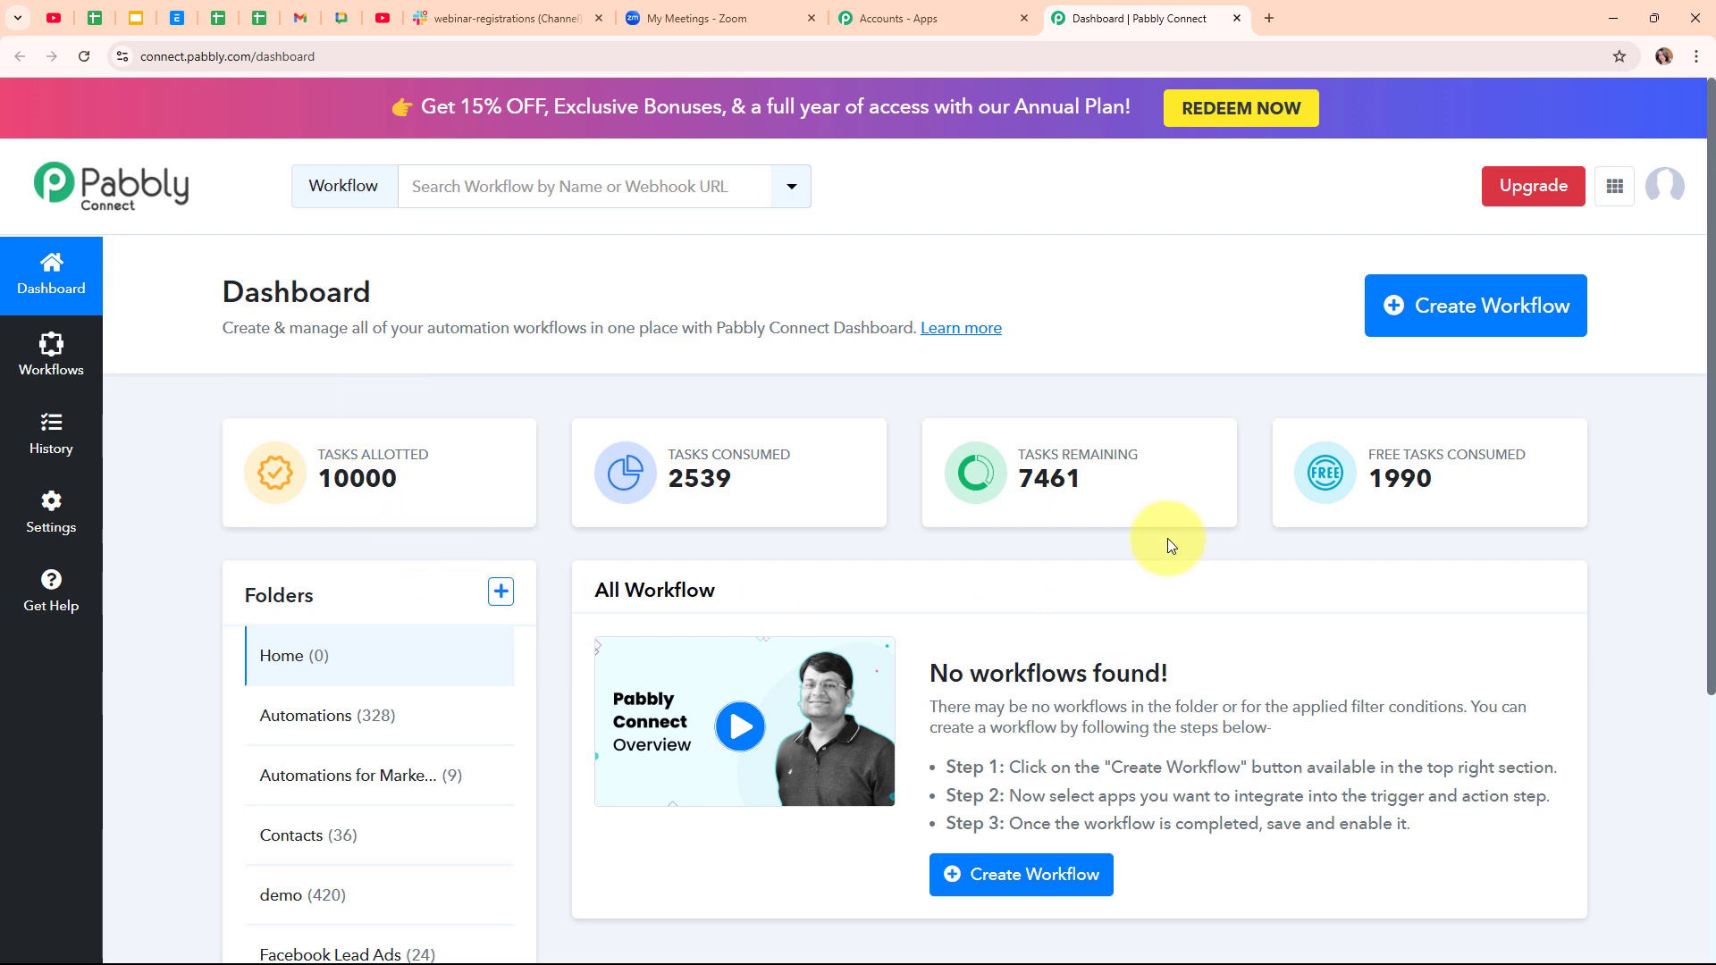
- Start a workflow named 'Notify Team on Slack for Zoom Meeting Registrant' in the Automations folder
click(1399, 340)
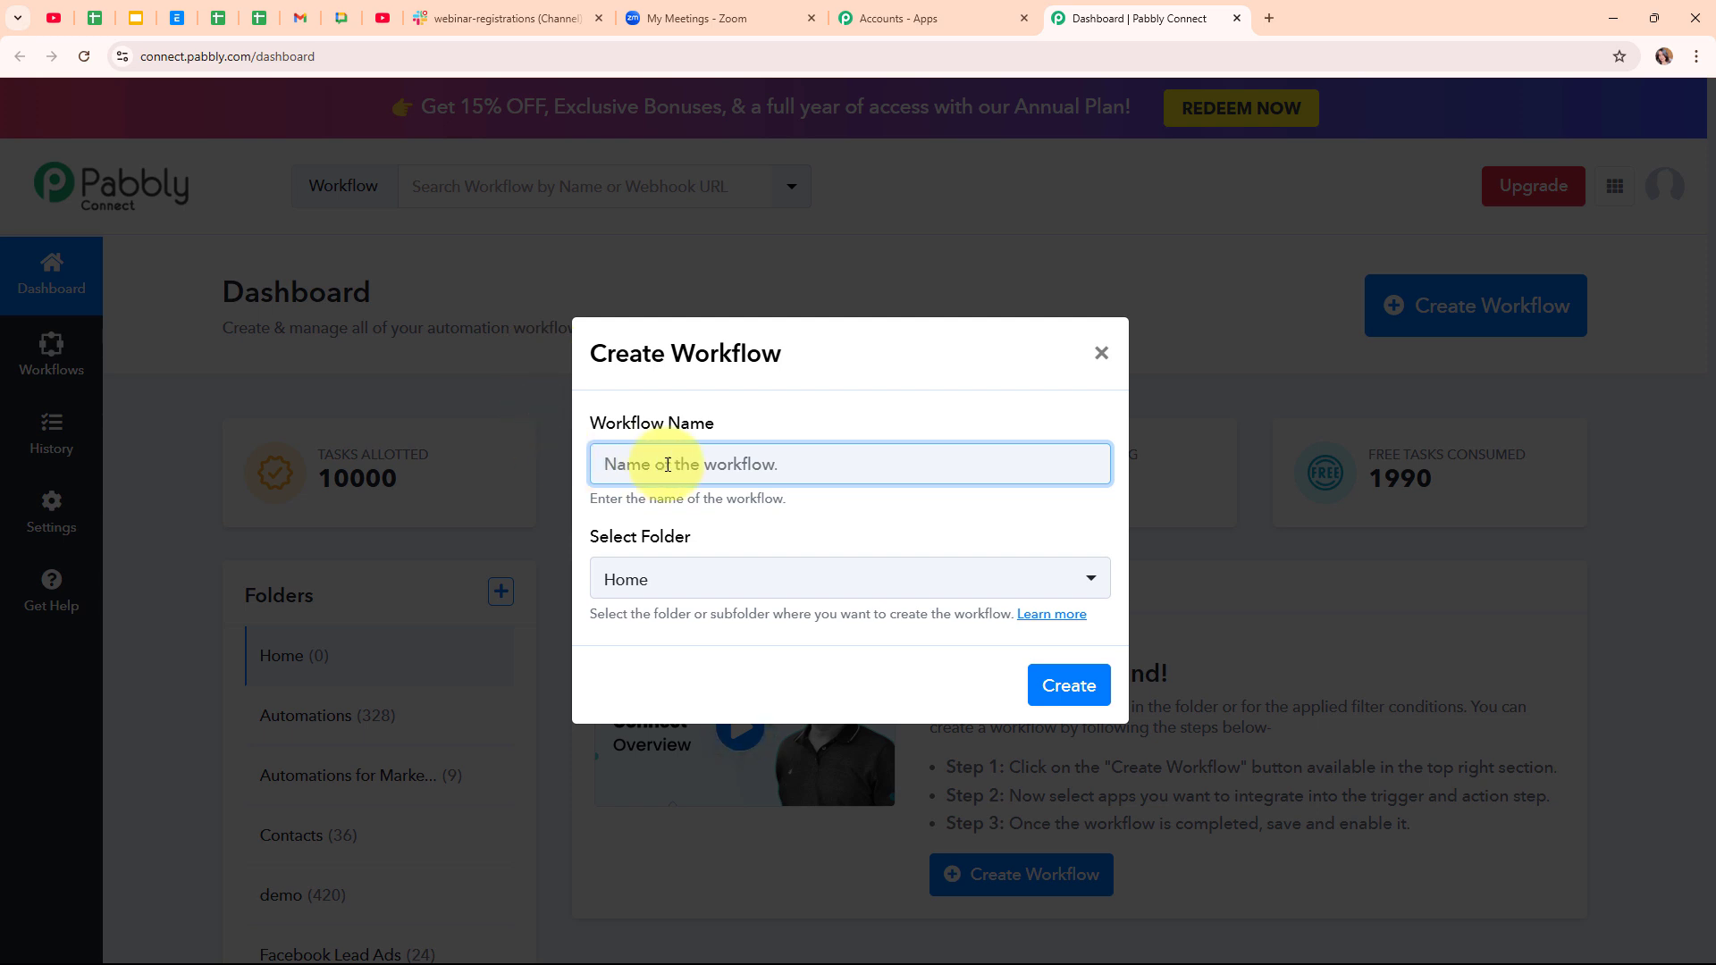
text(Notify Team on Slack for Zoom Meeting Registrant)
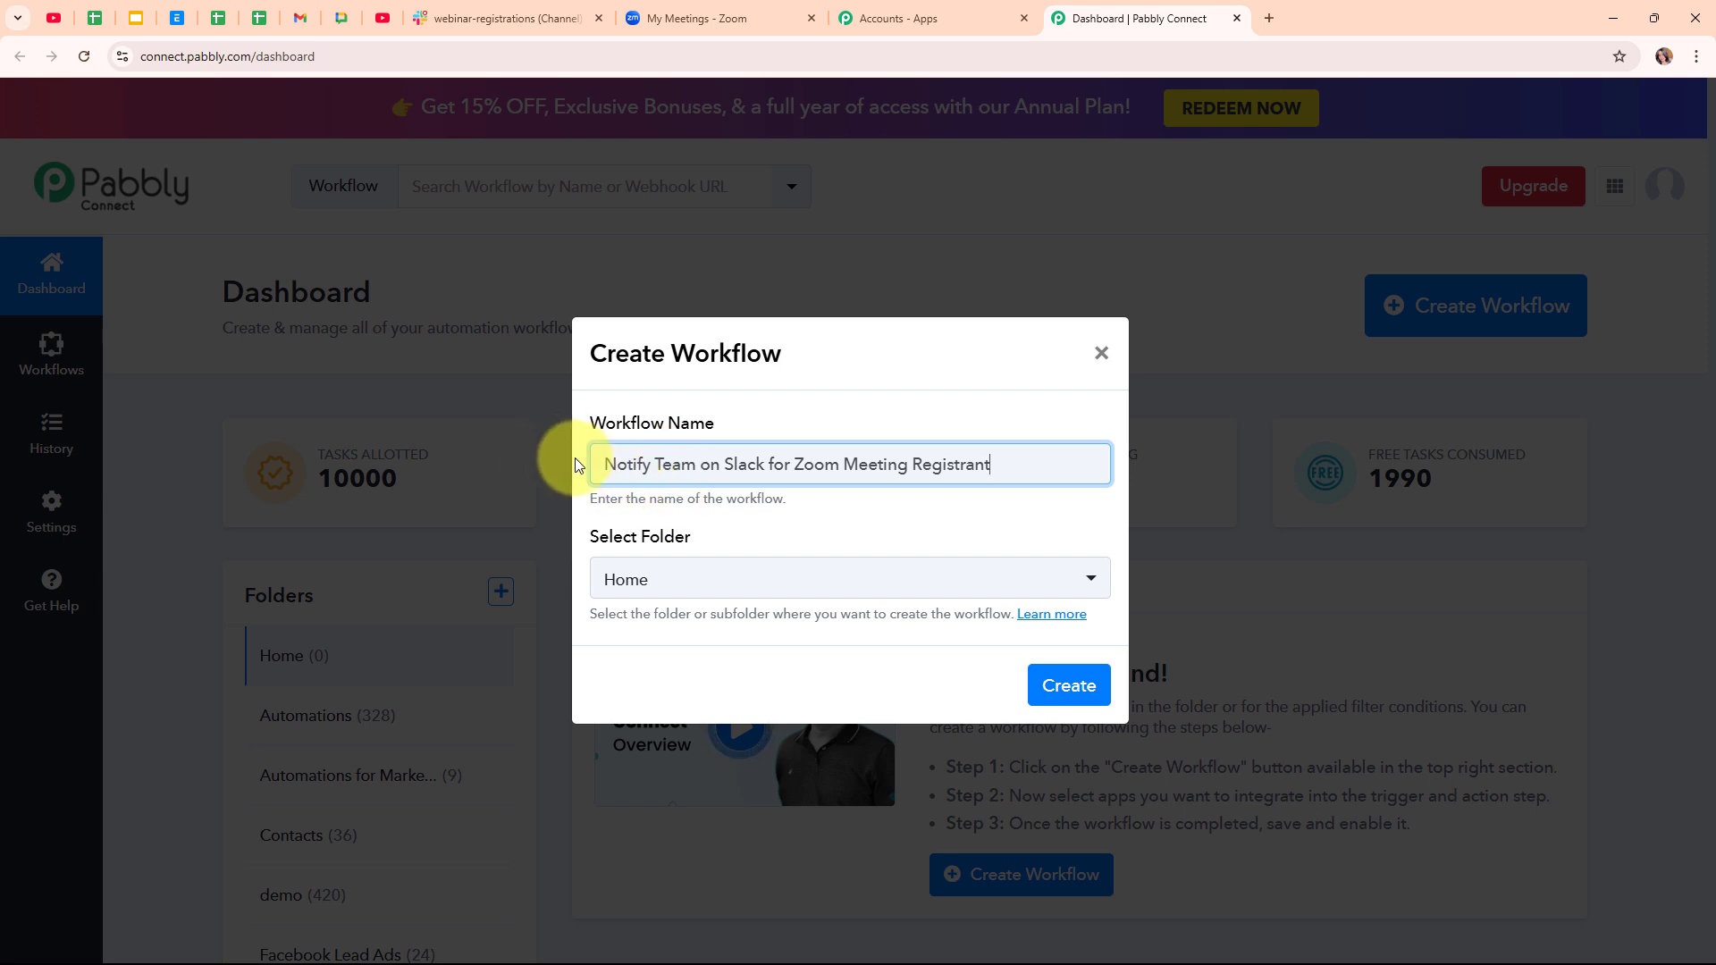
click(679, 577)
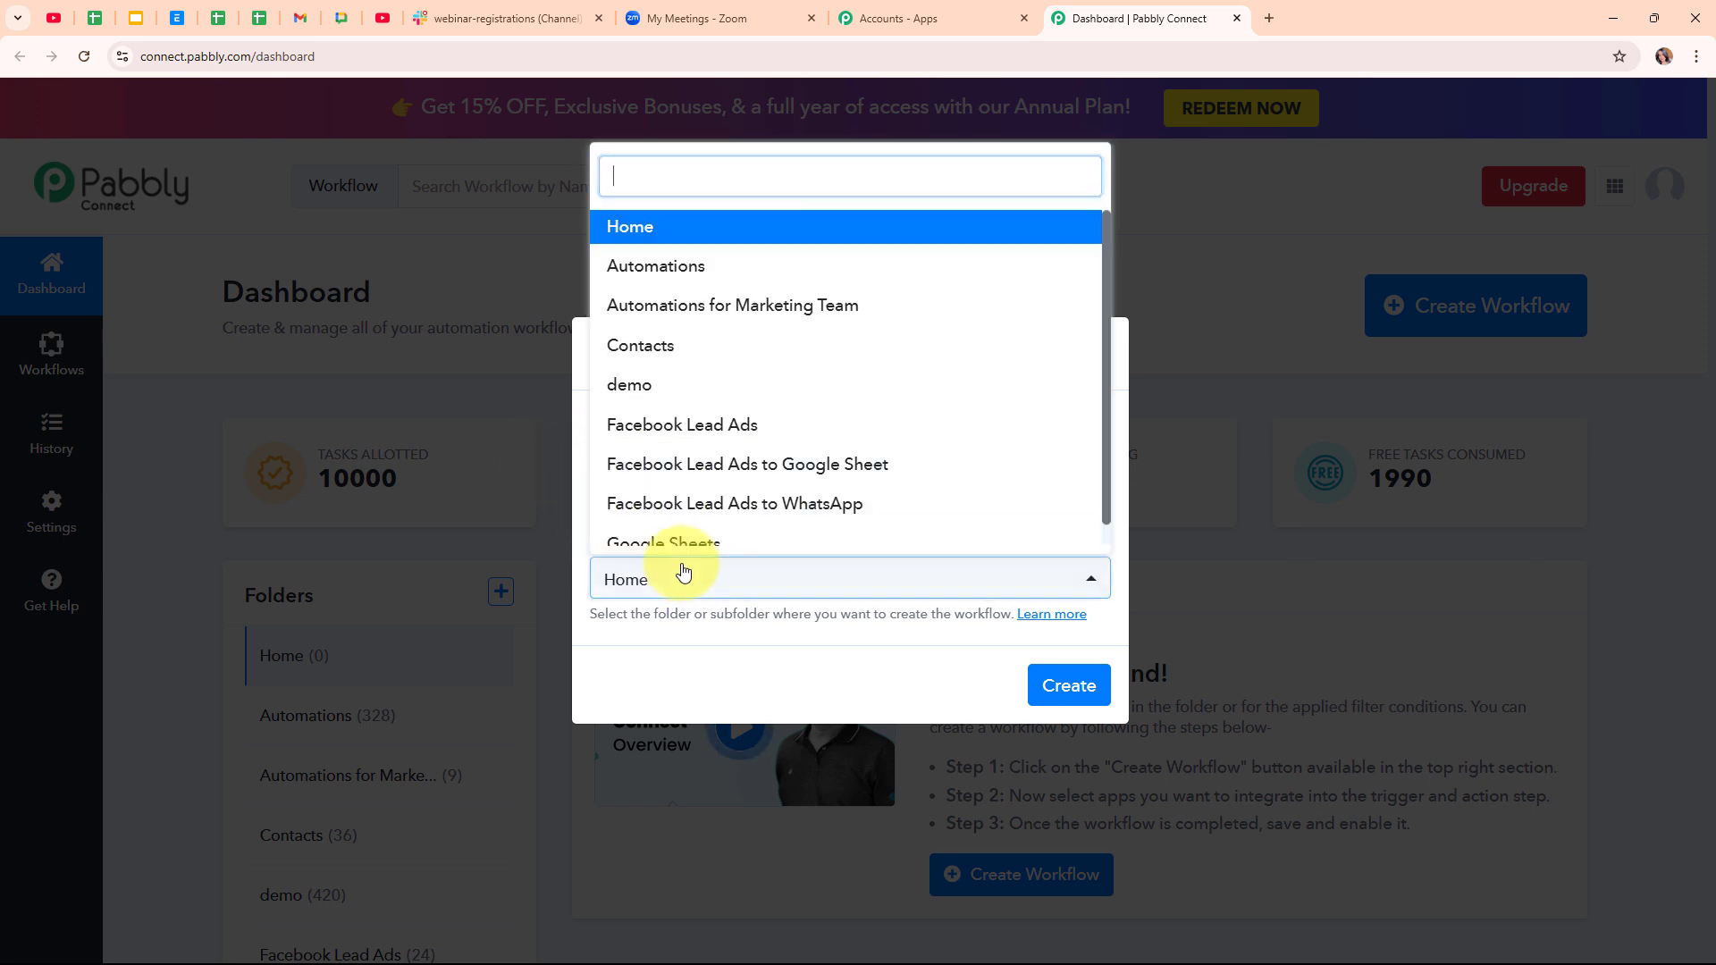
click(698, 268)
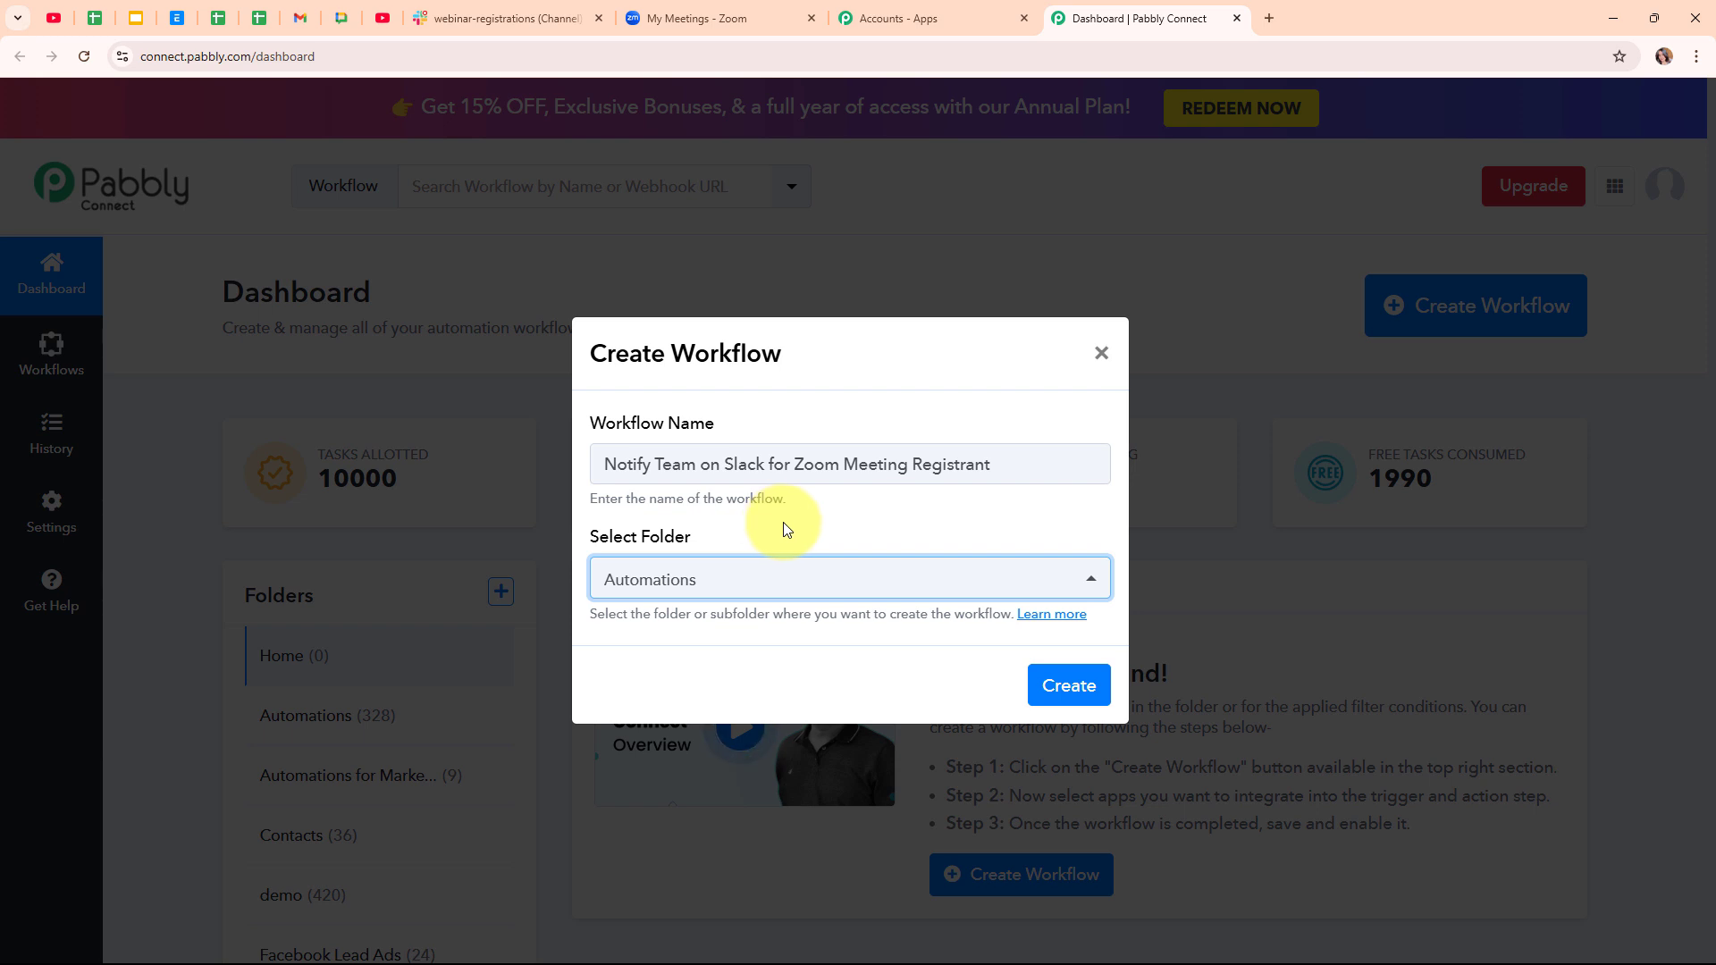
- Read the workflow folders help page, then create the workflow
click(1032, 623)
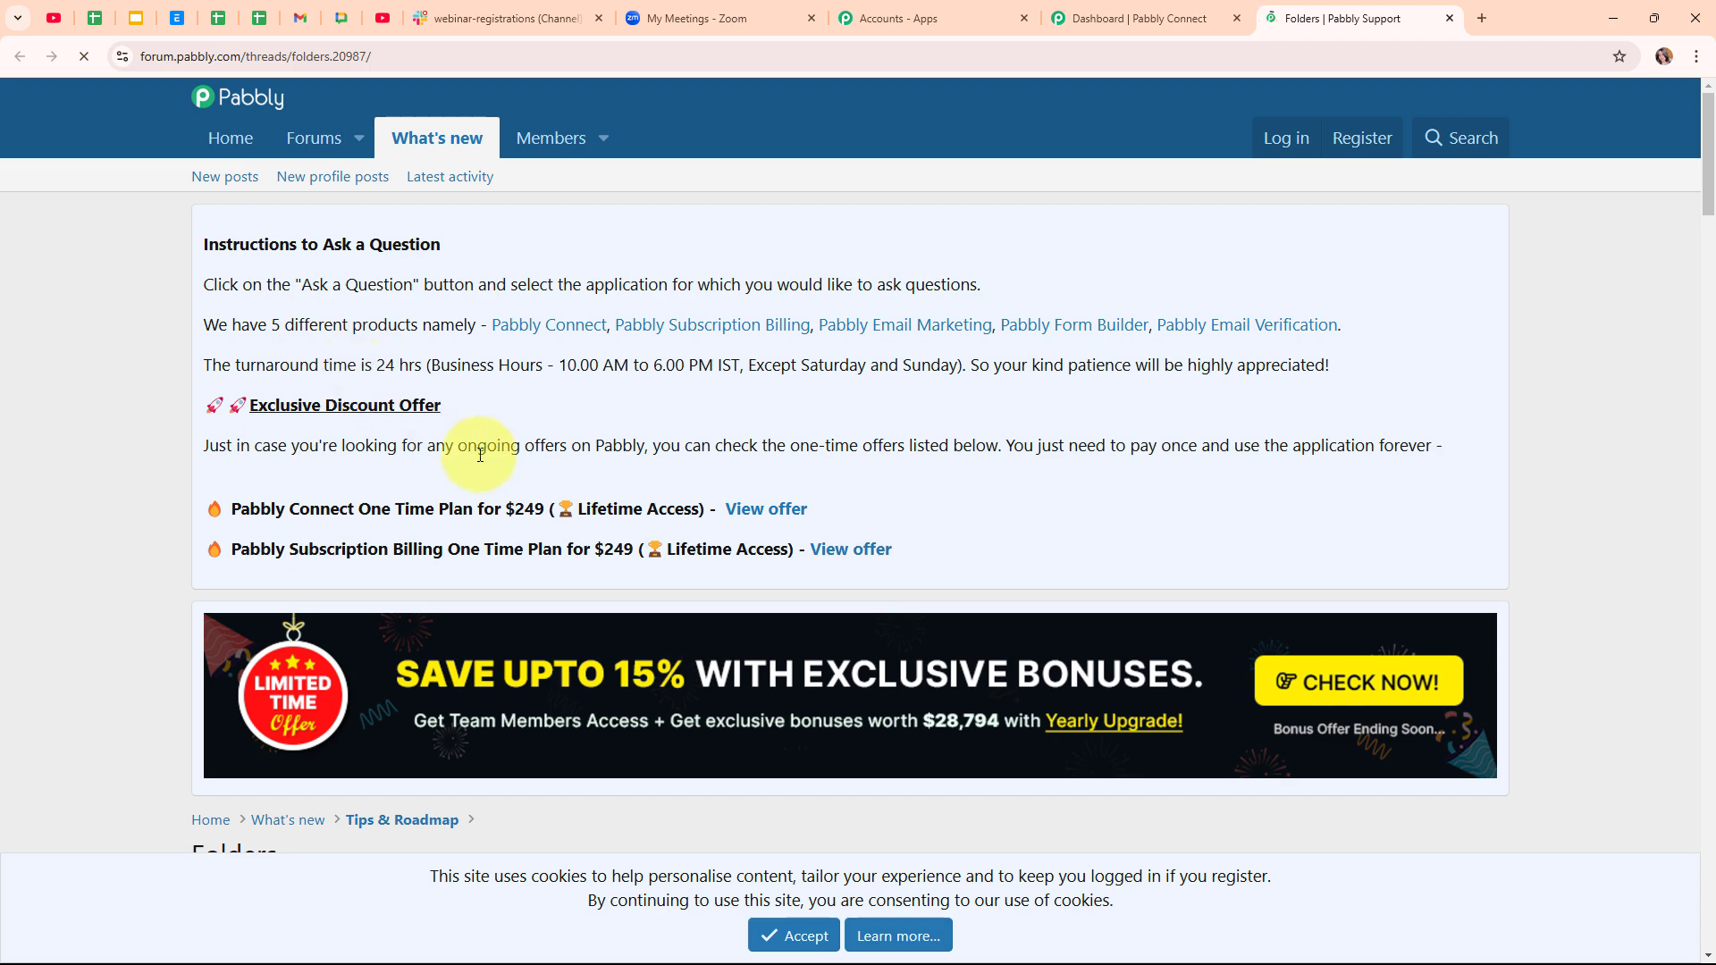
scroll(441, 429, down, 3)
scroll(481, 461, down, 4)
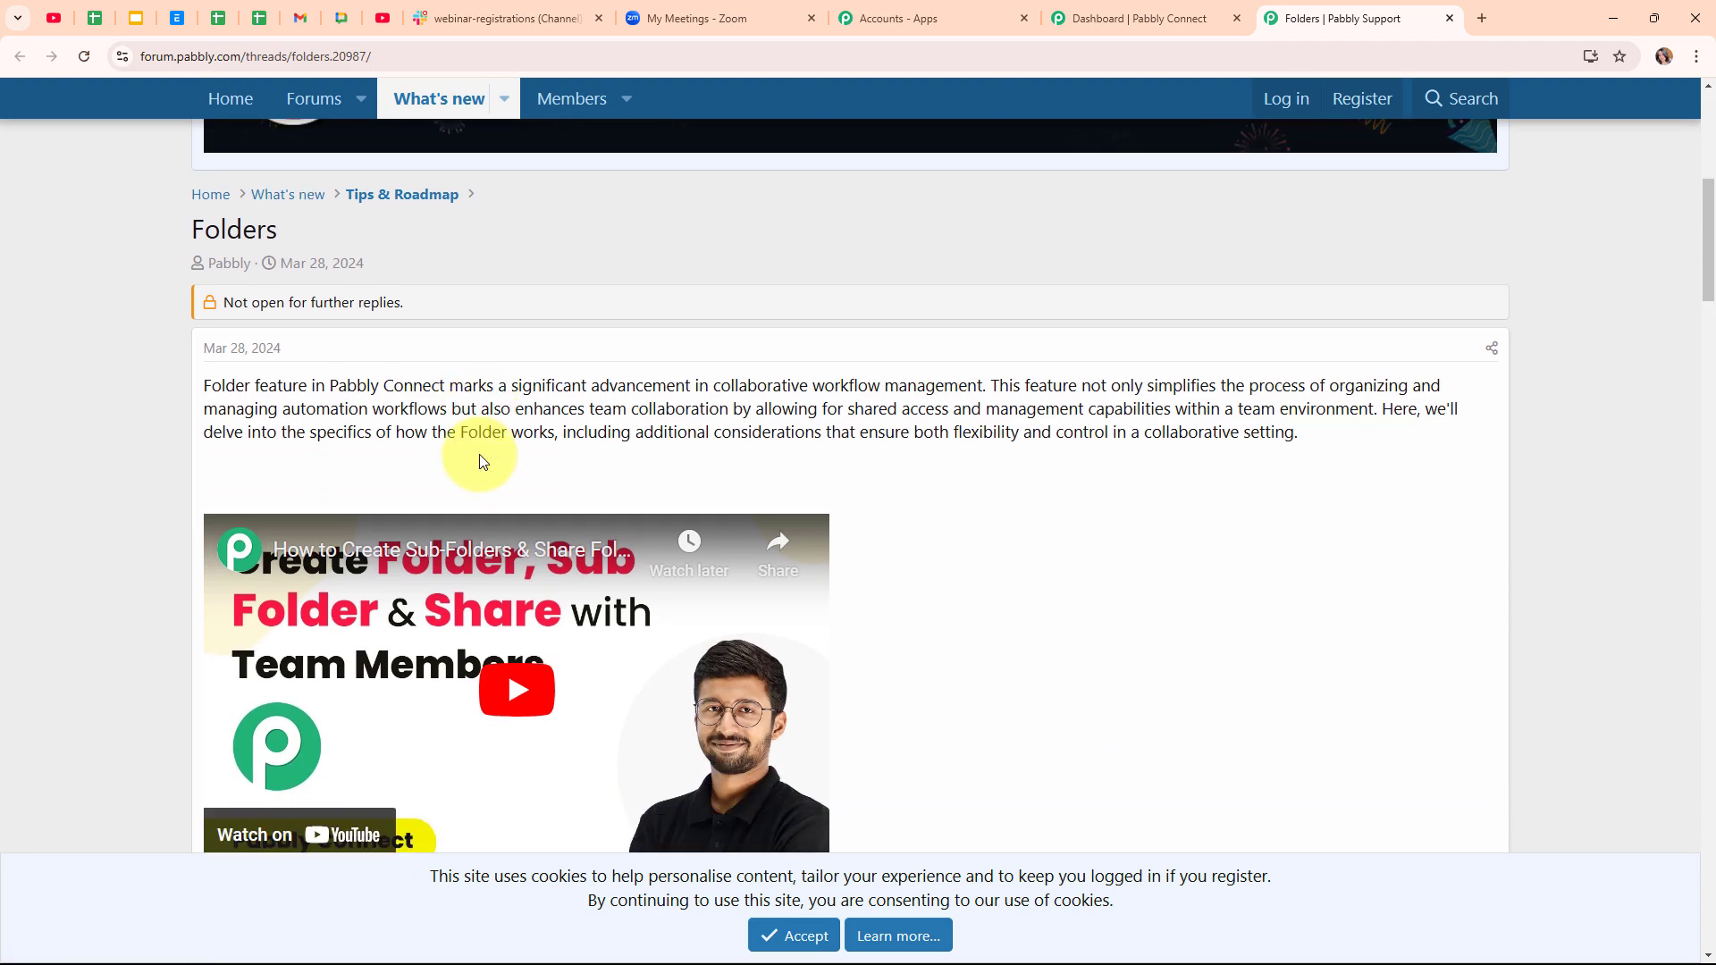
scroll(481, 460, down, 3)
scroll(480, 458, down, 1)
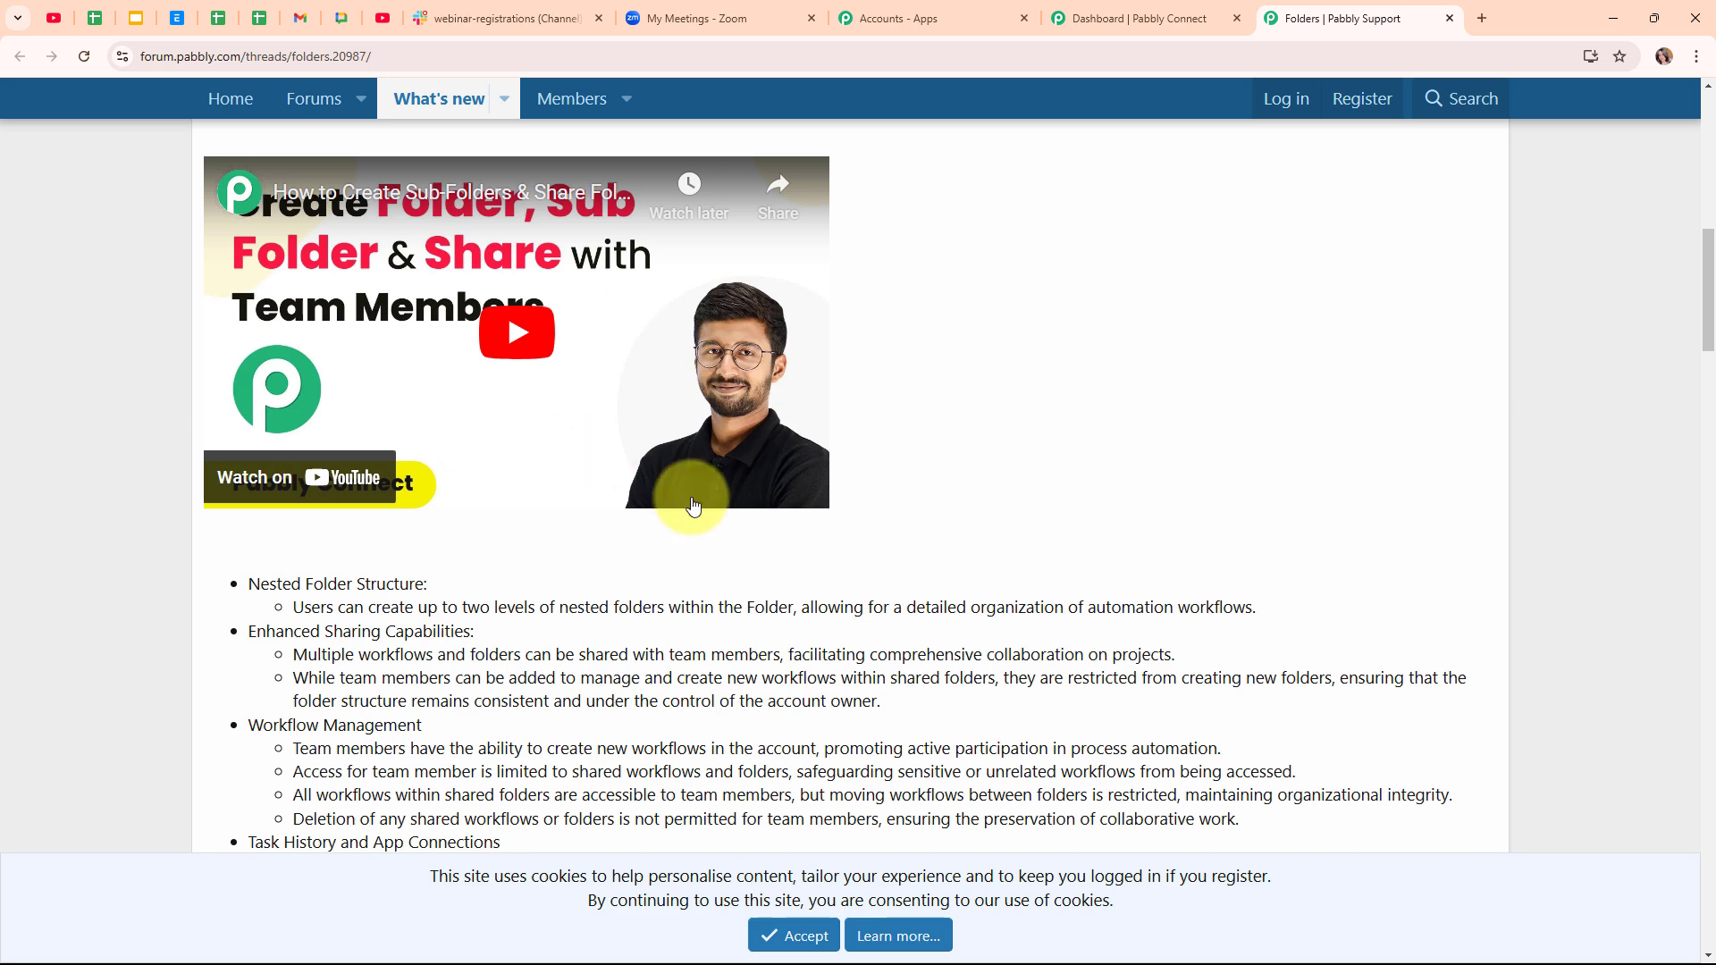
click(1449, 19)
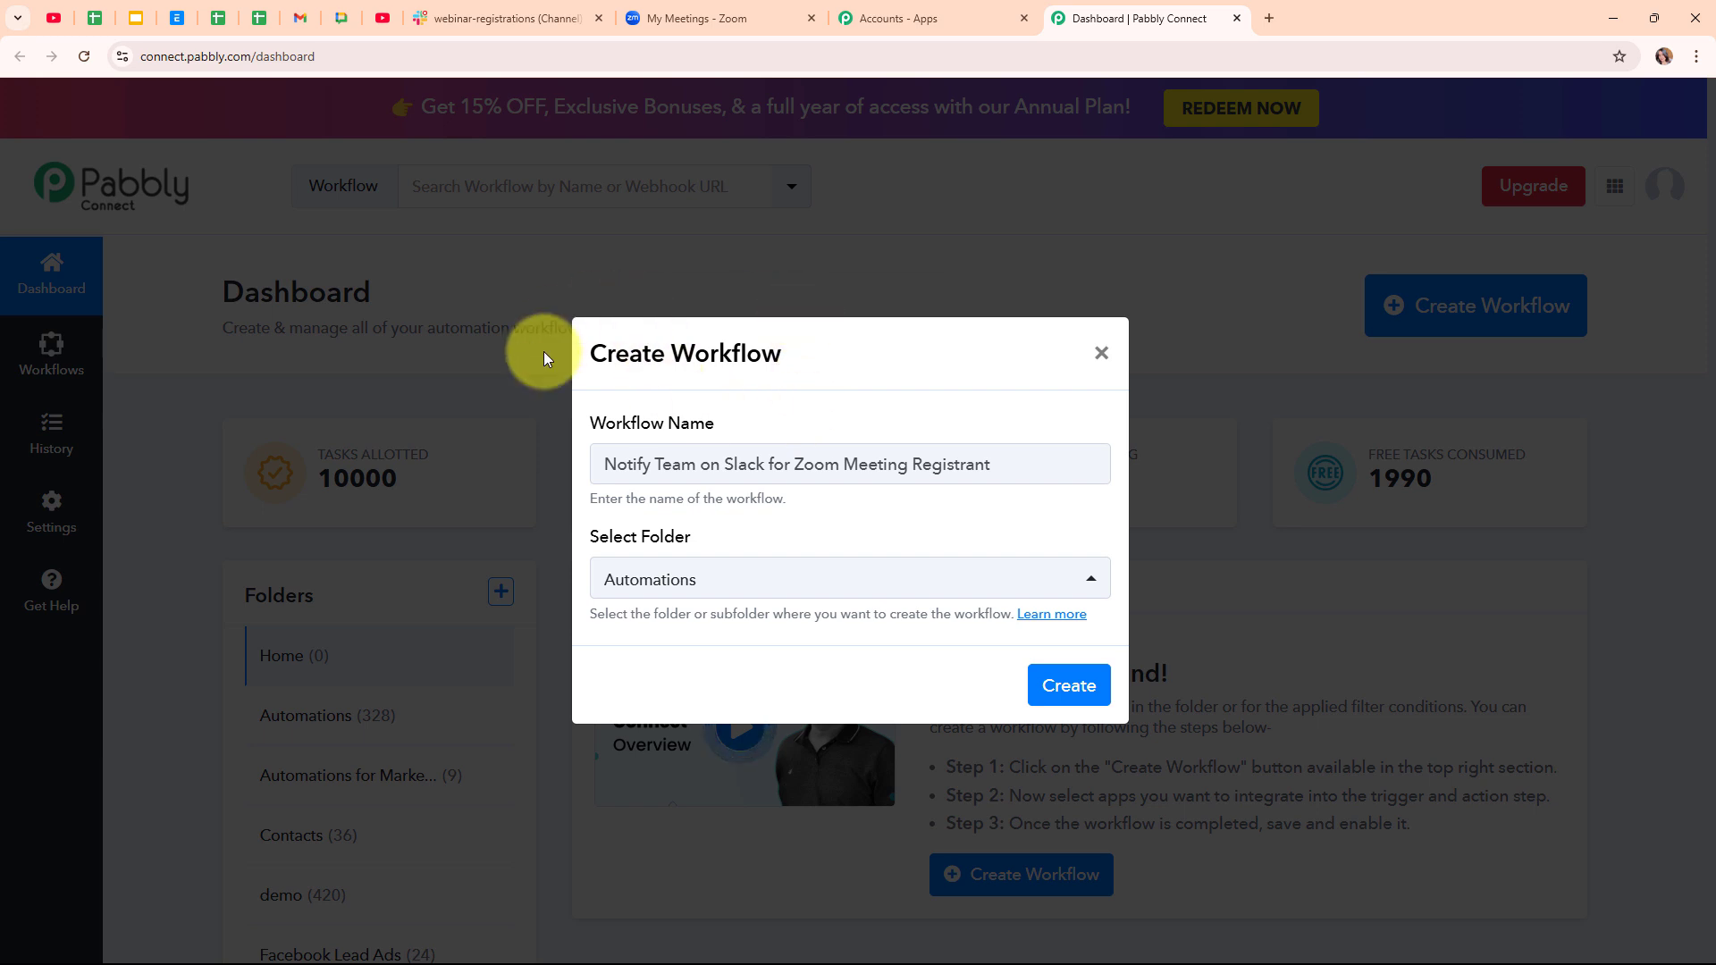
click(1096, 694)
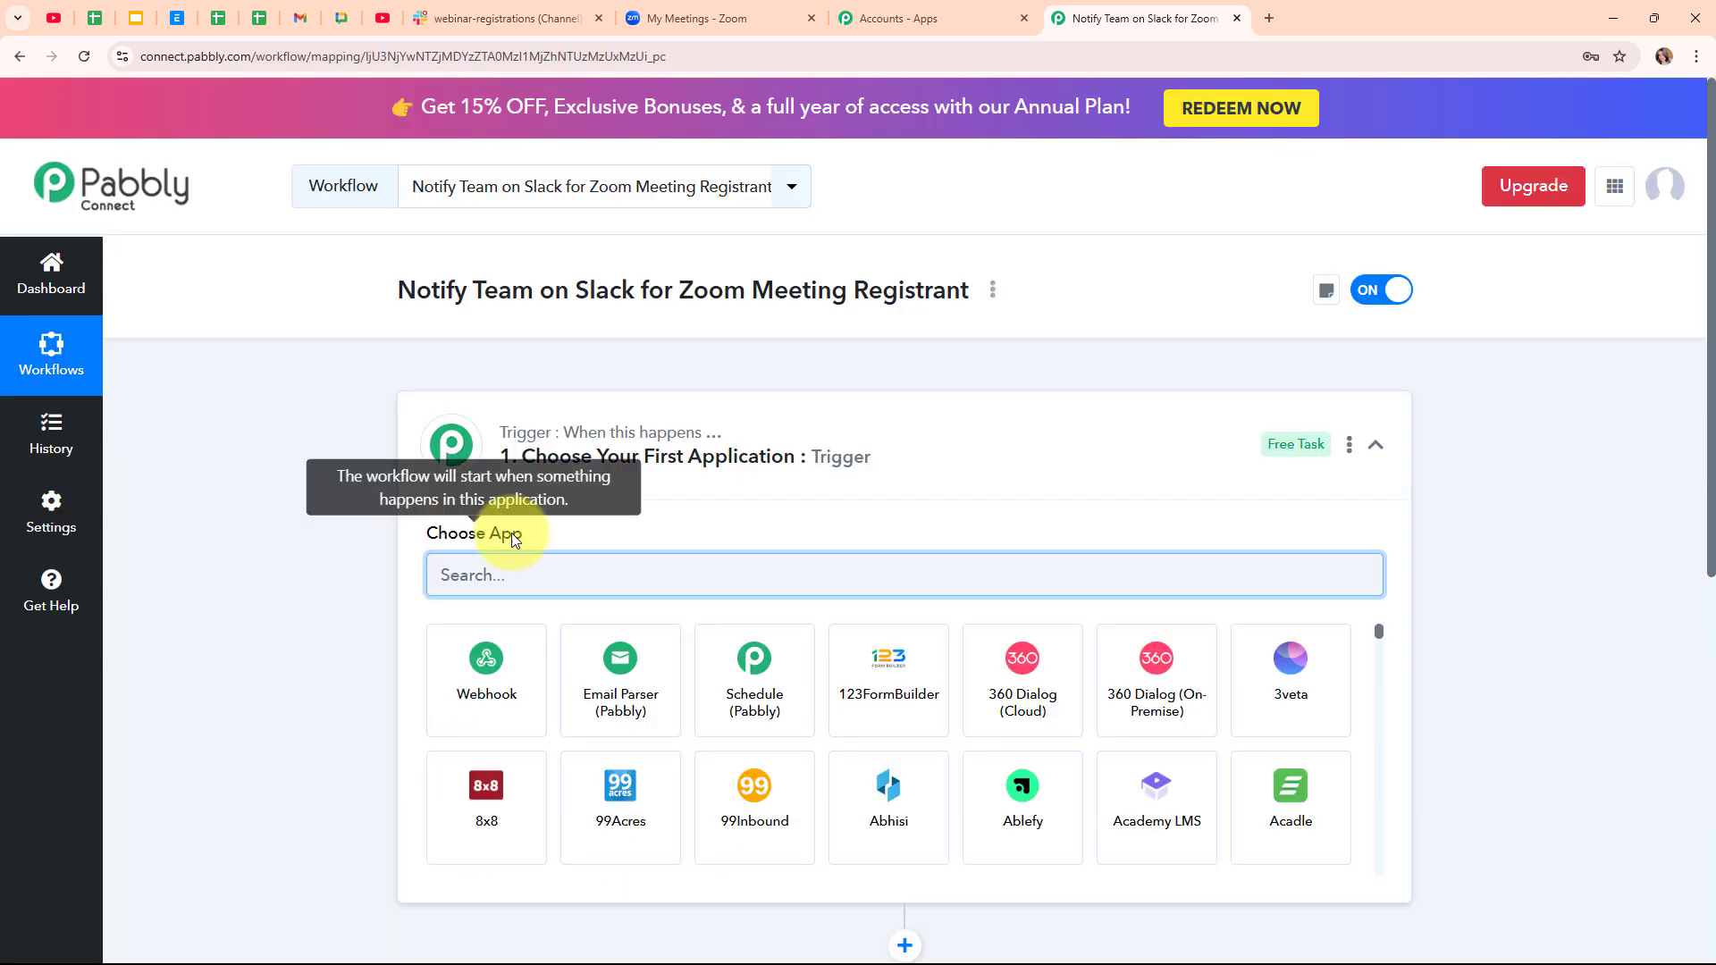
- Search 'zoom', choose Zoom (Triggers) as the trigger app, and pick the Configure Webhook event
click(1376, 445)
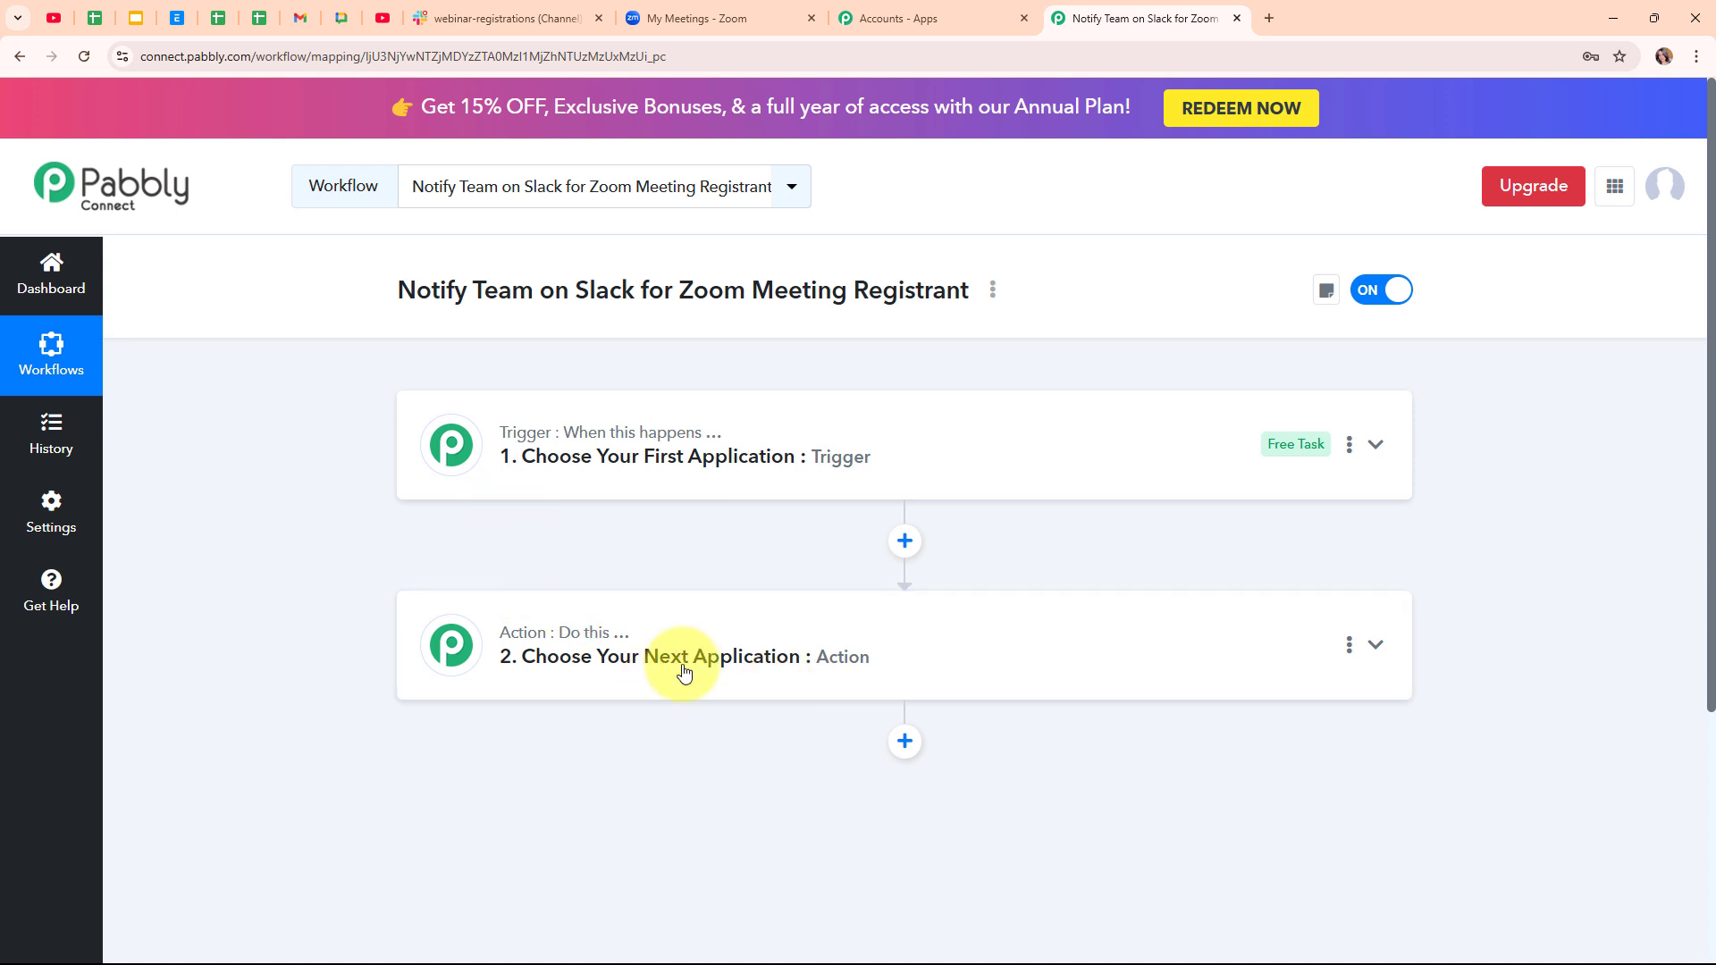
click(1375, 447)
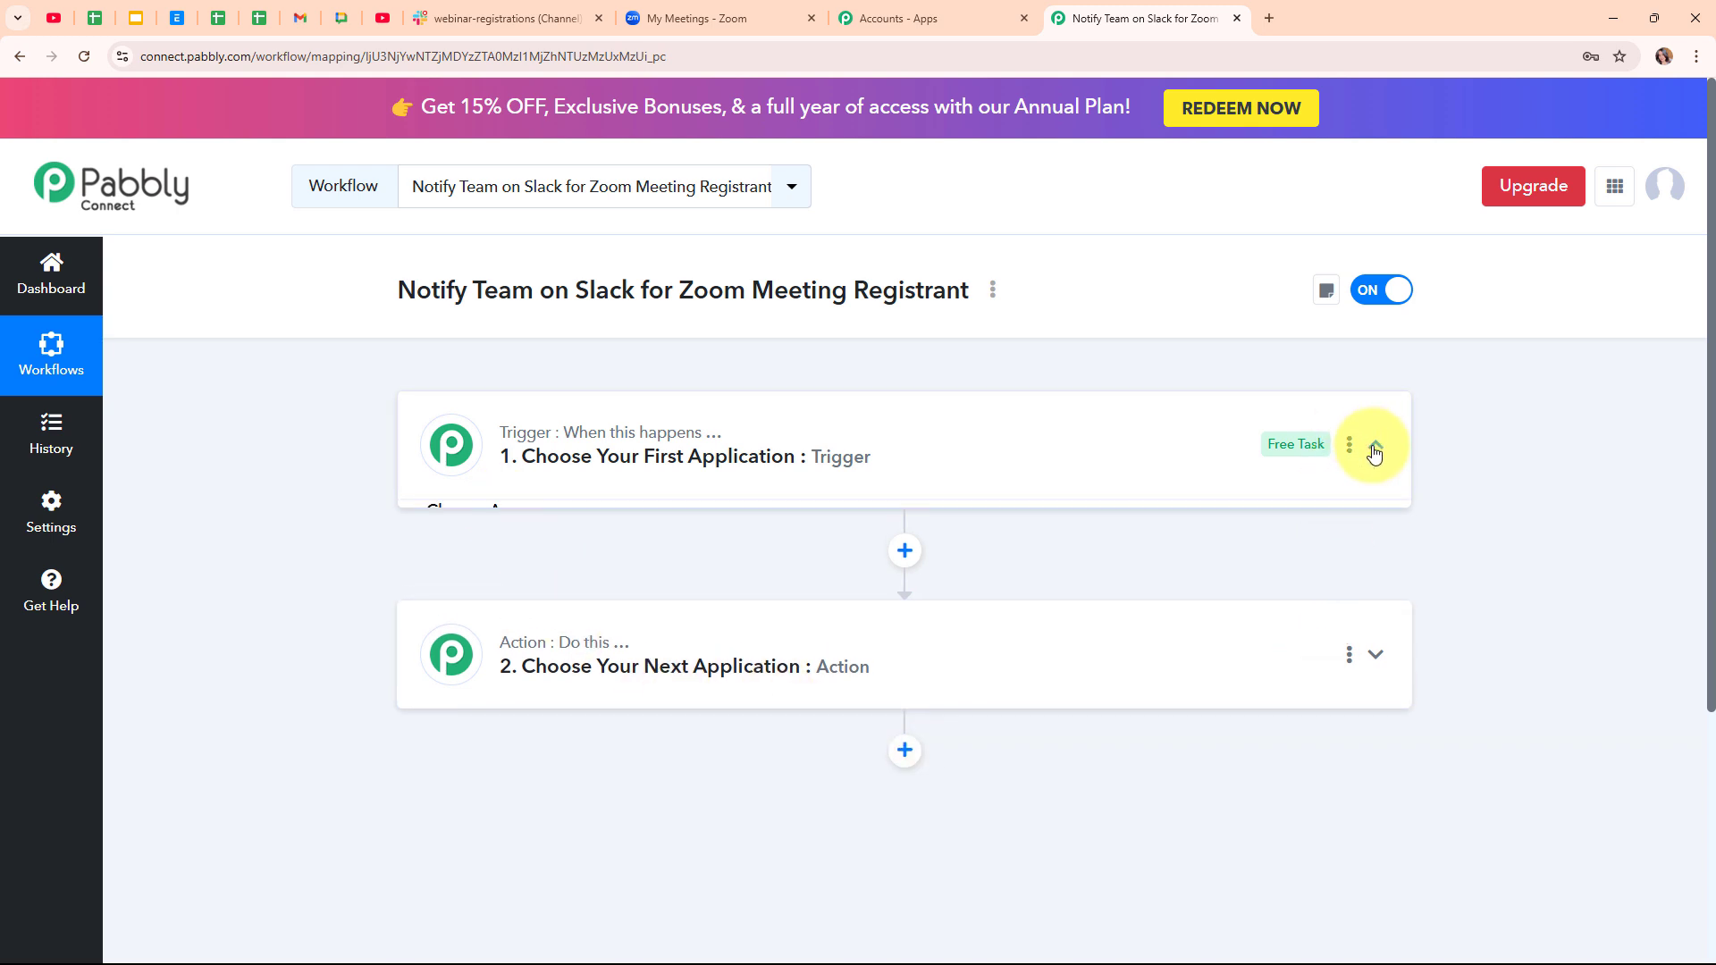
click(732, 573)
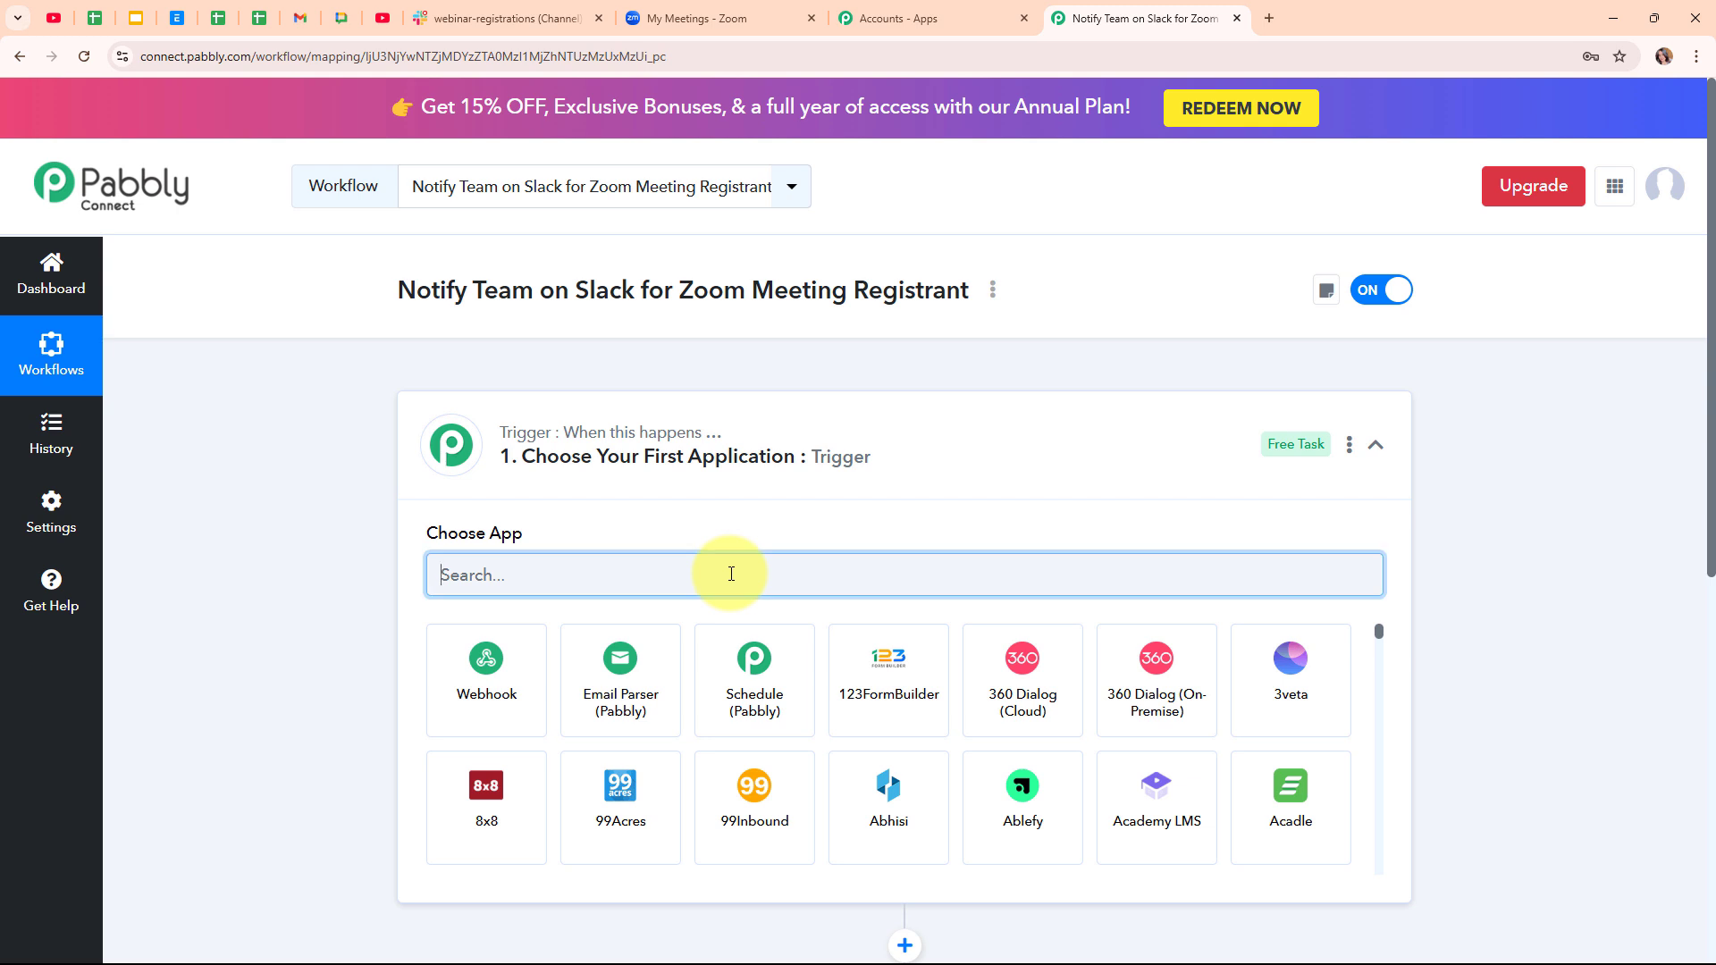
text(zoom)
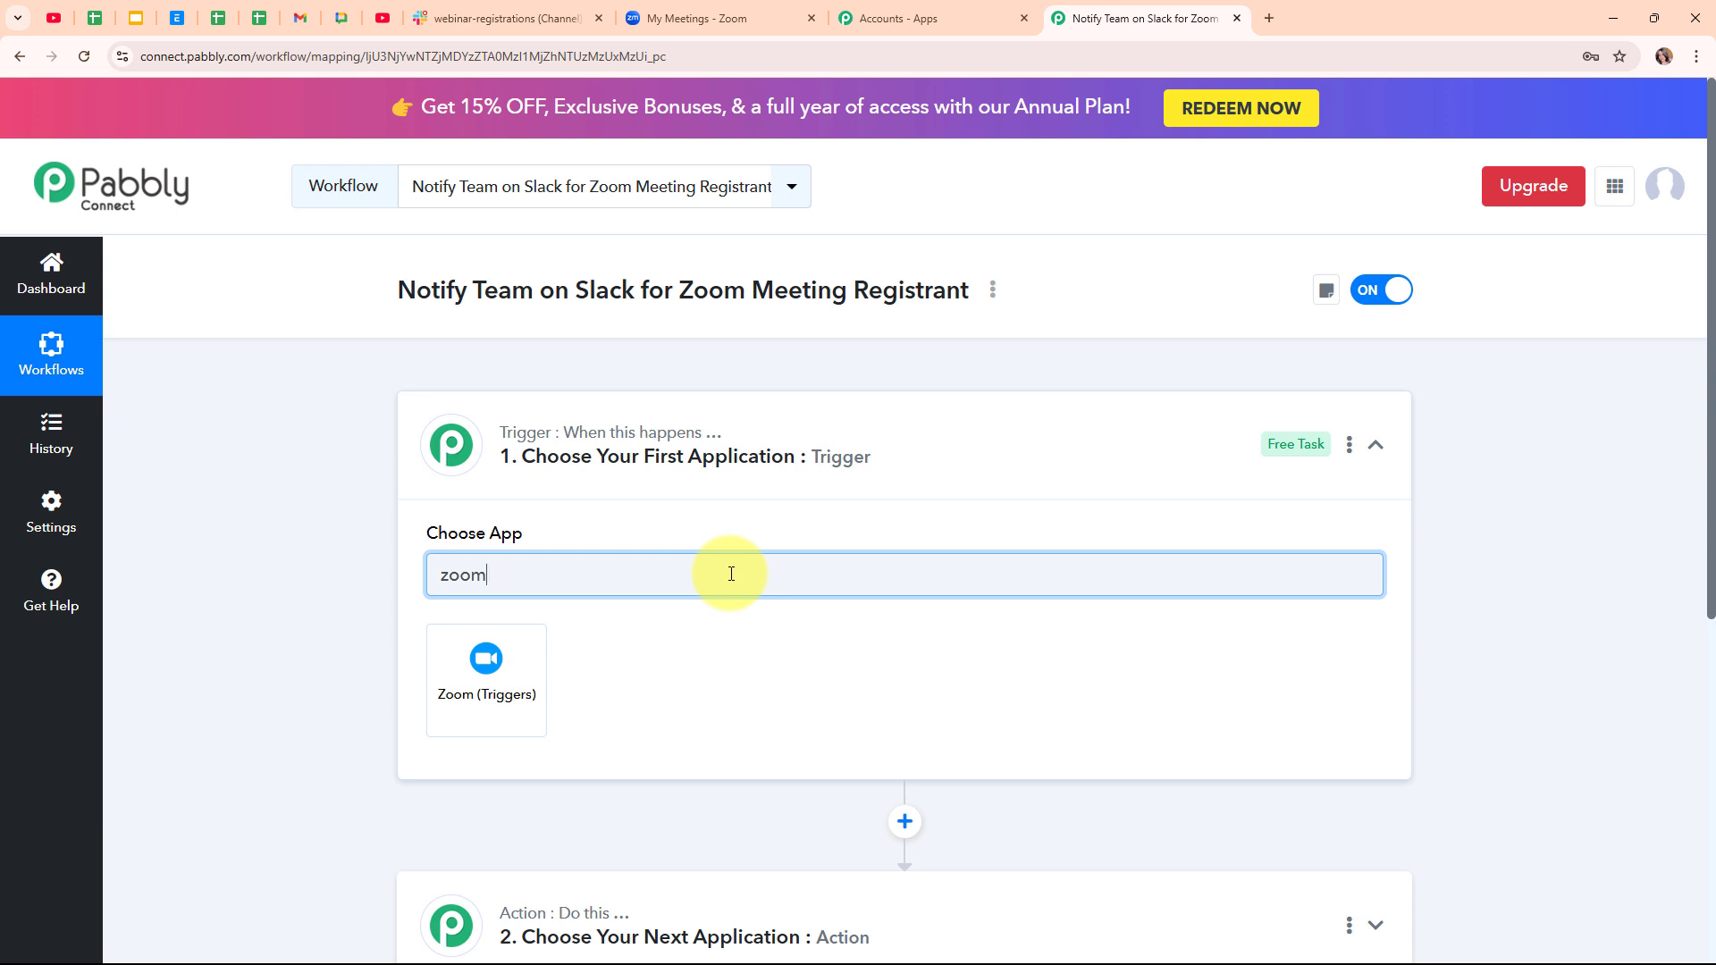
click(506, 678)
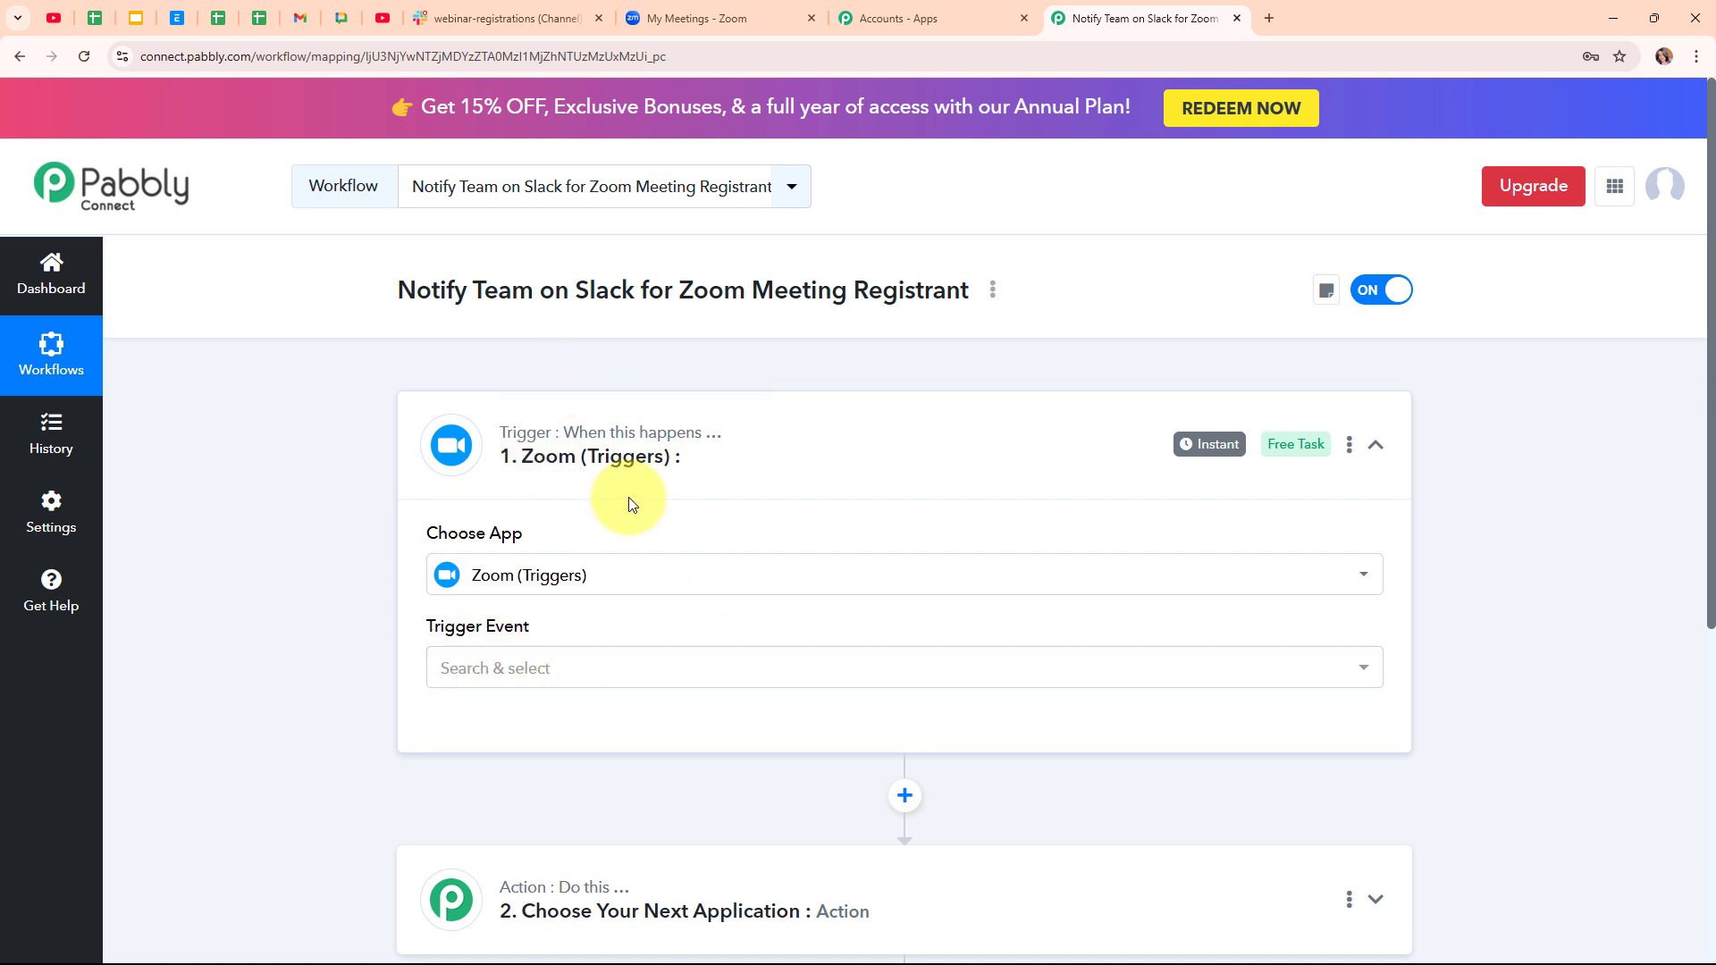
click(571, 674)
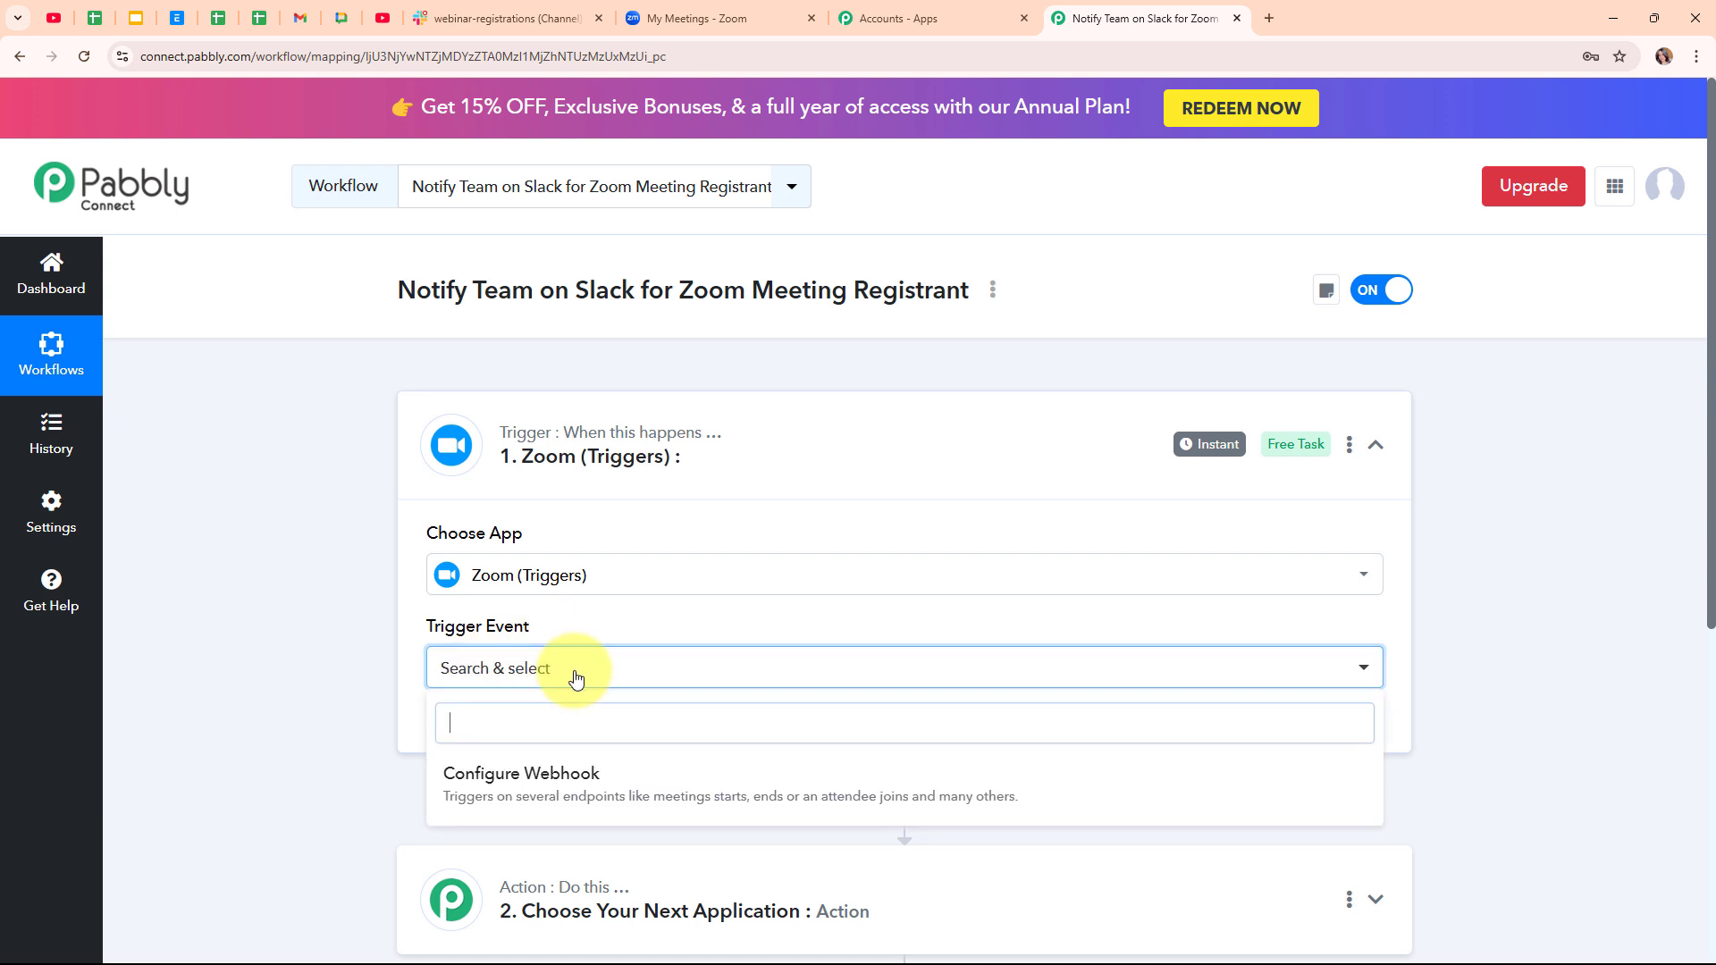
click(617, 816)
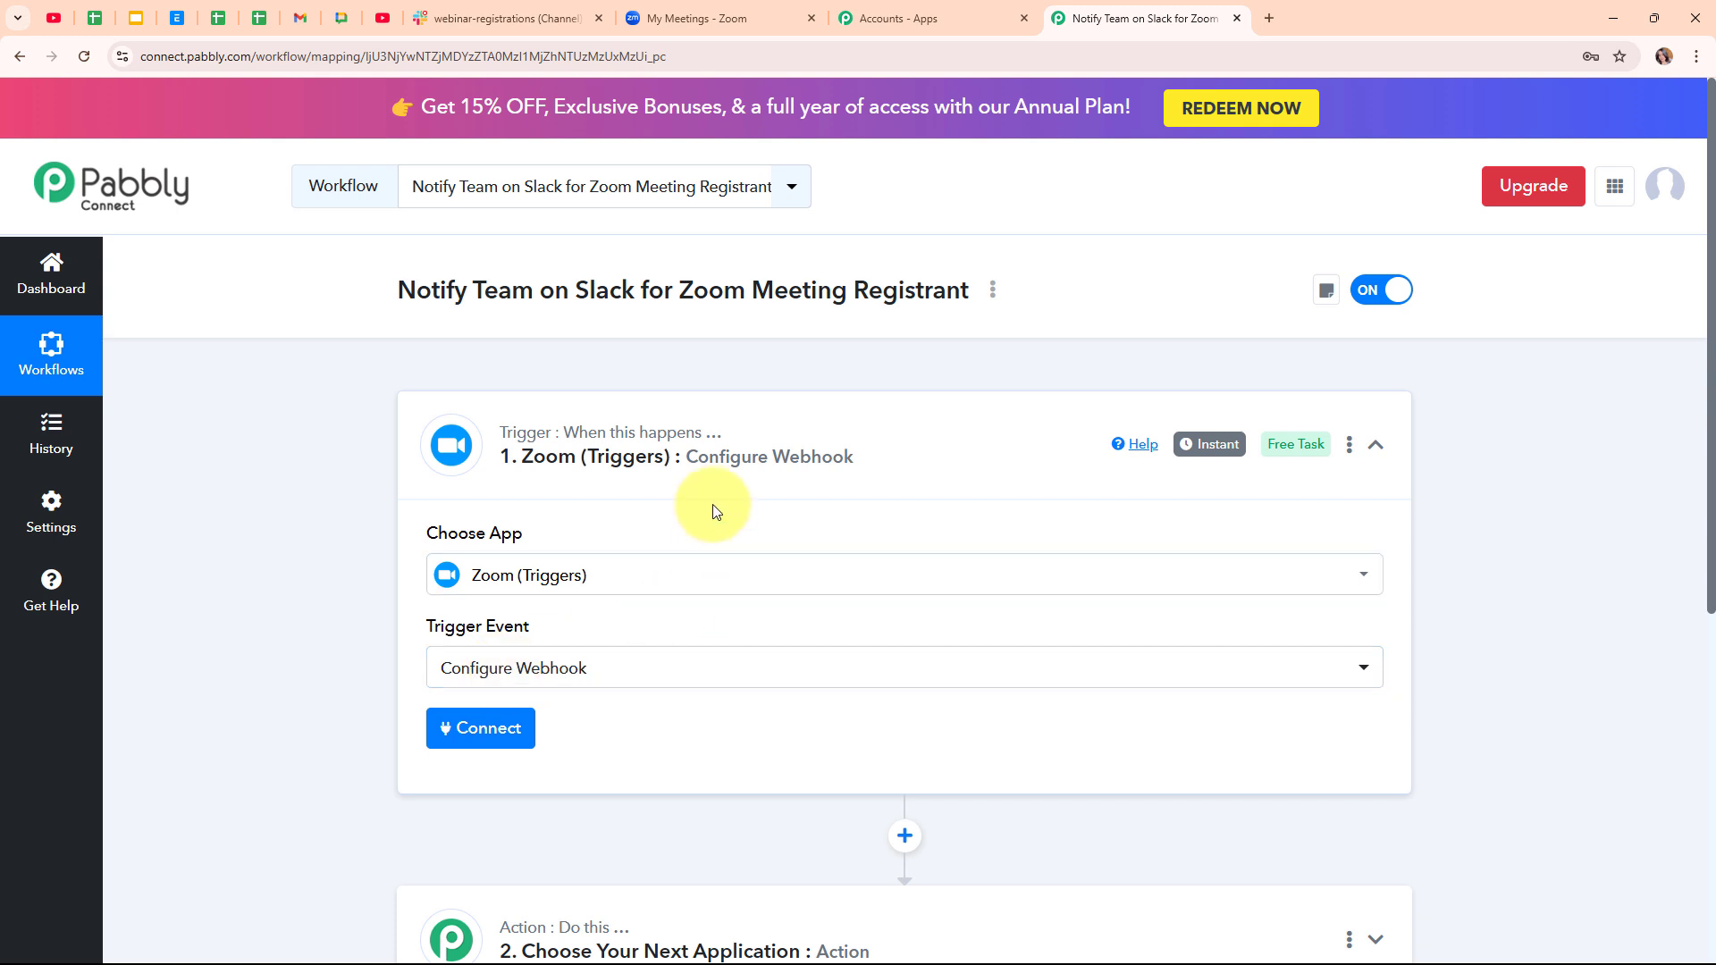
- Add a new Zoom connection and open its token setup guide via the Learn more link
click(523, 746)
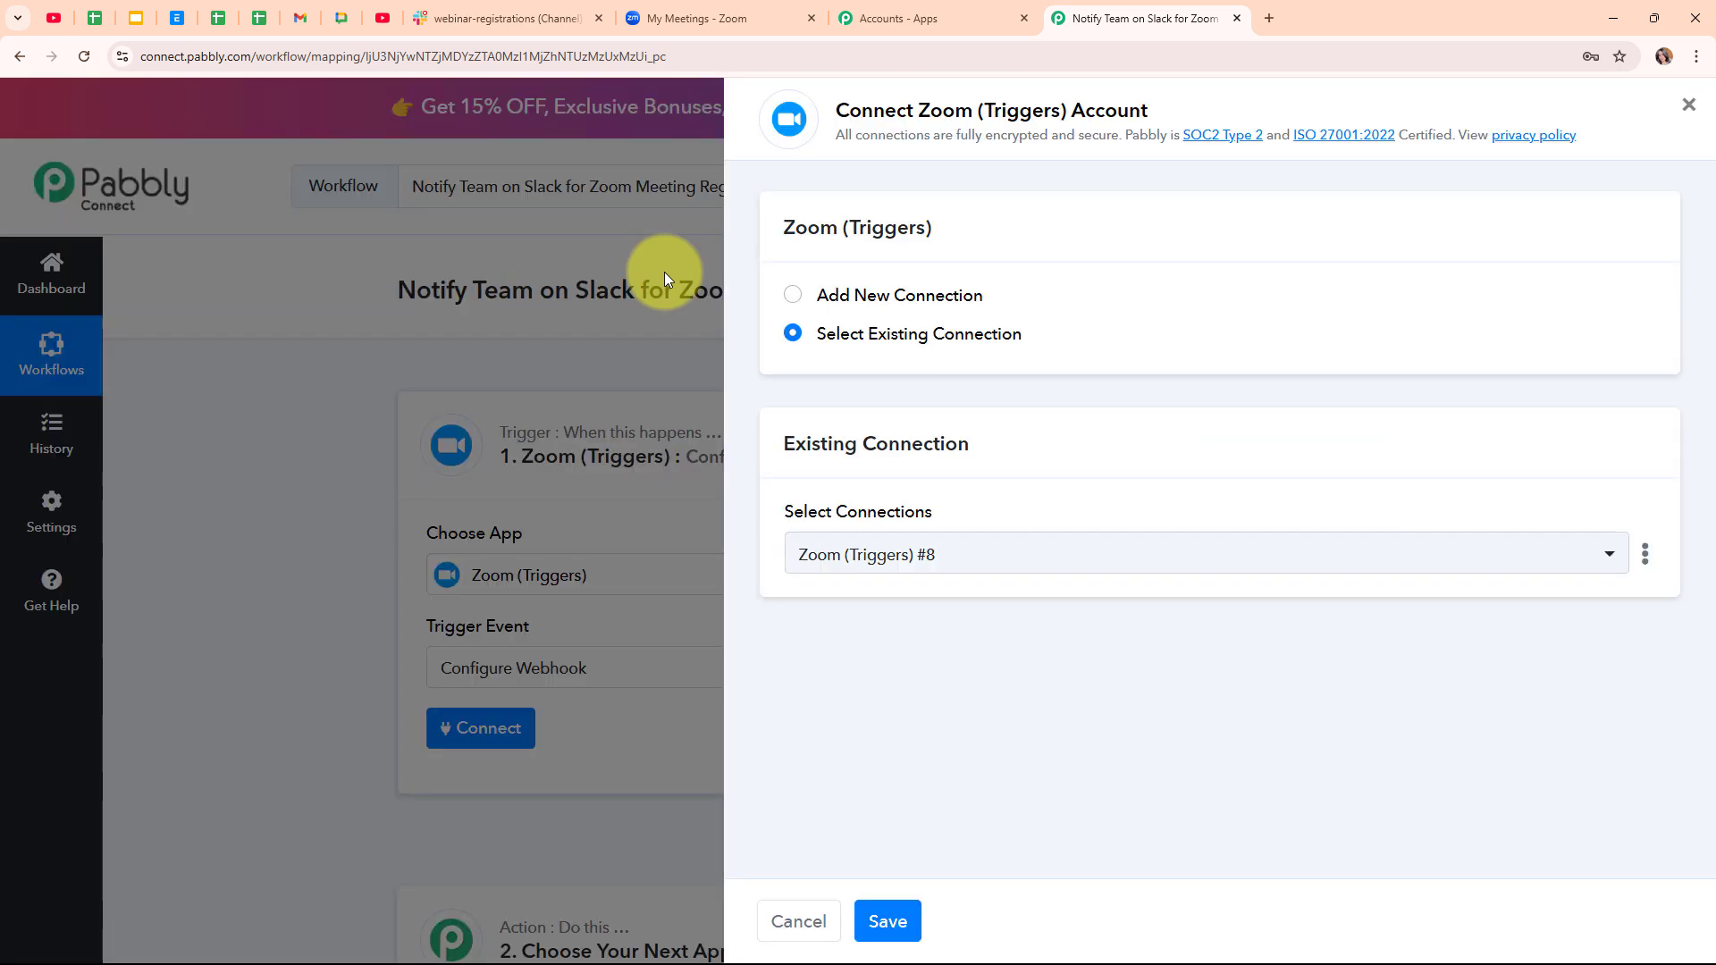
click(791, 296)
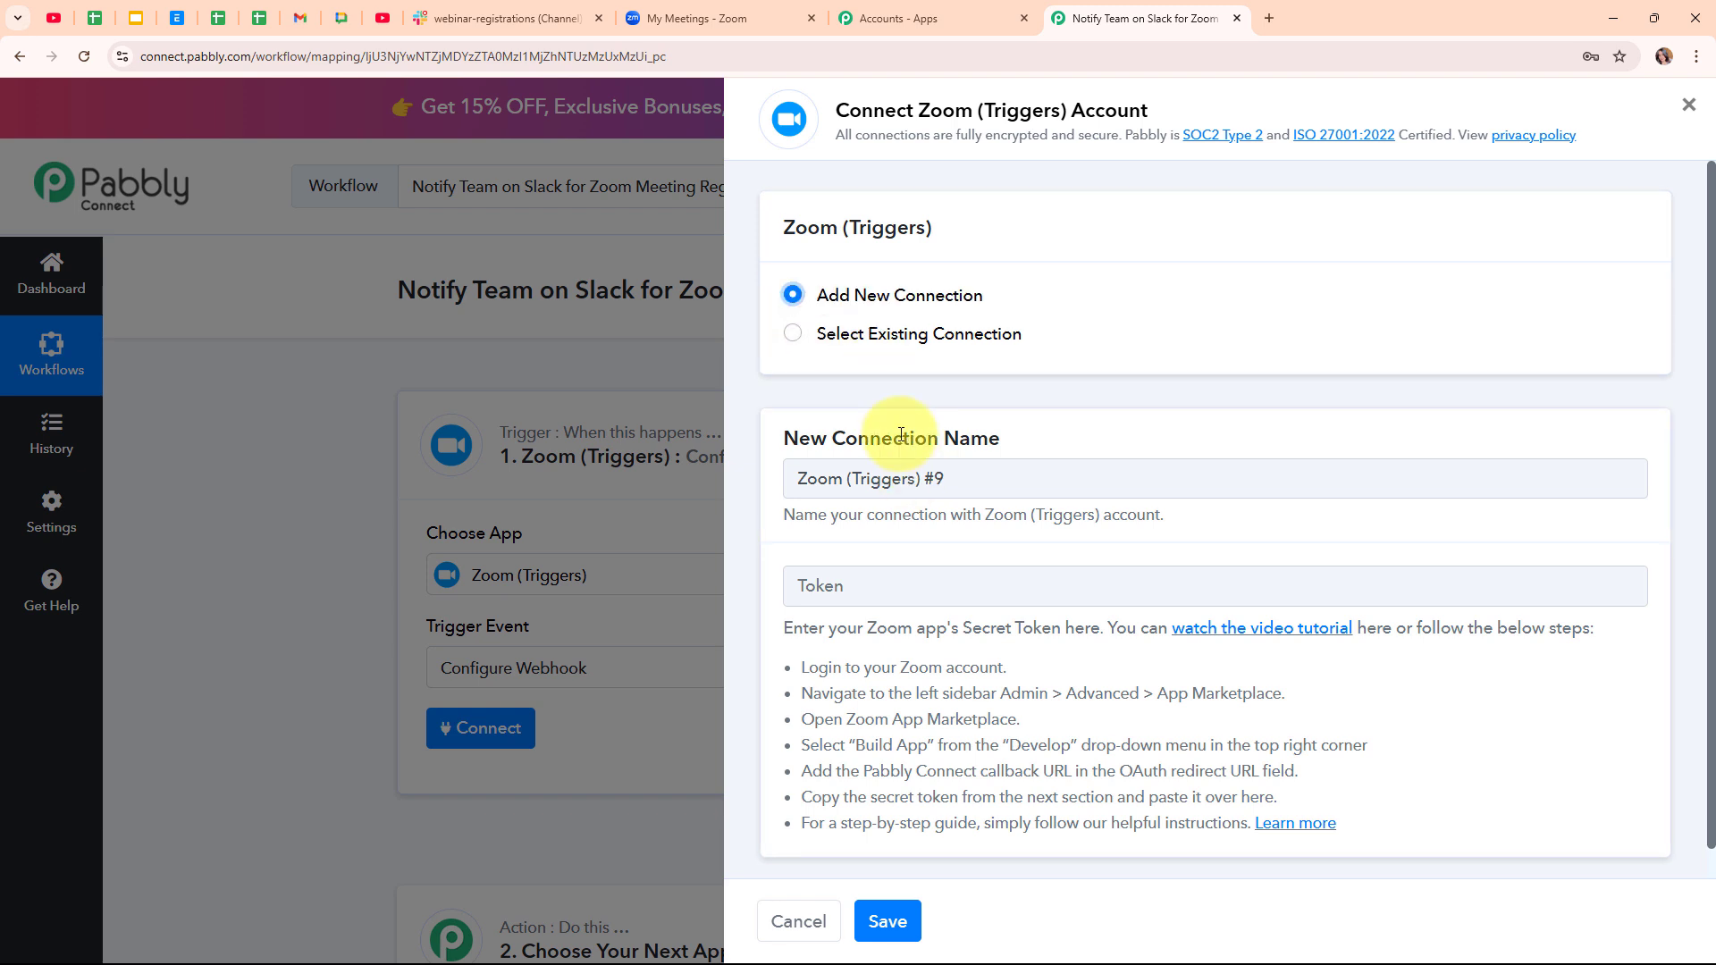
scroll(805, 438, down, 1)
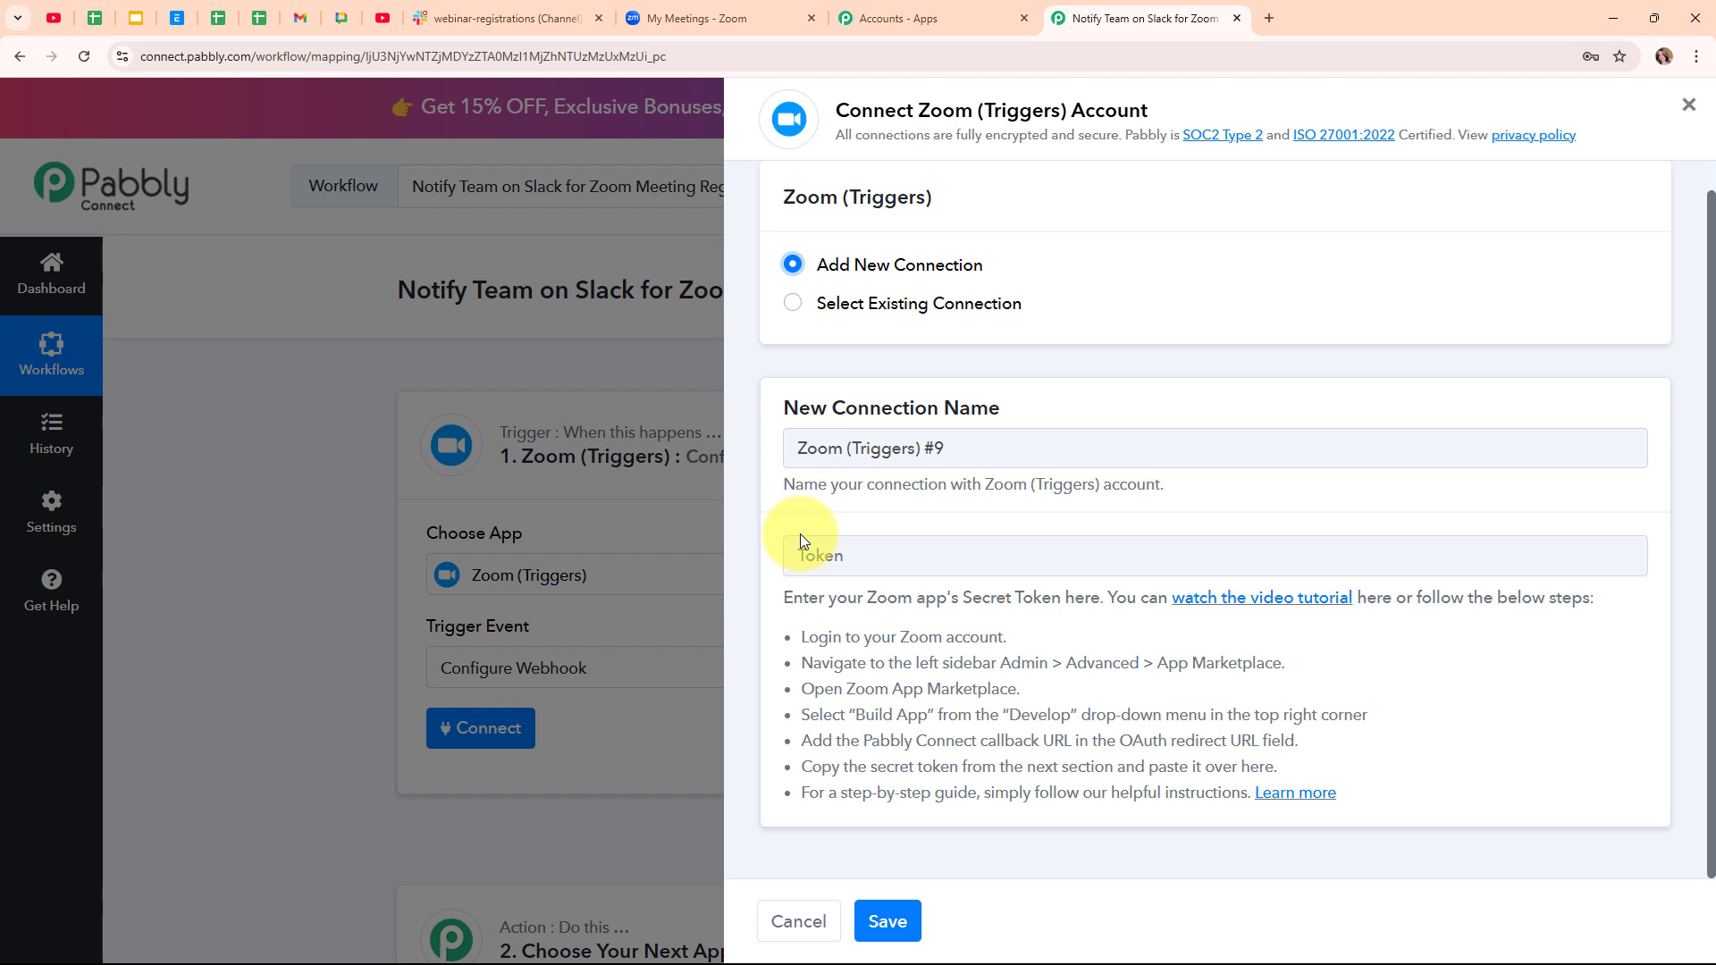
drag(806, 638, 1249, 830)
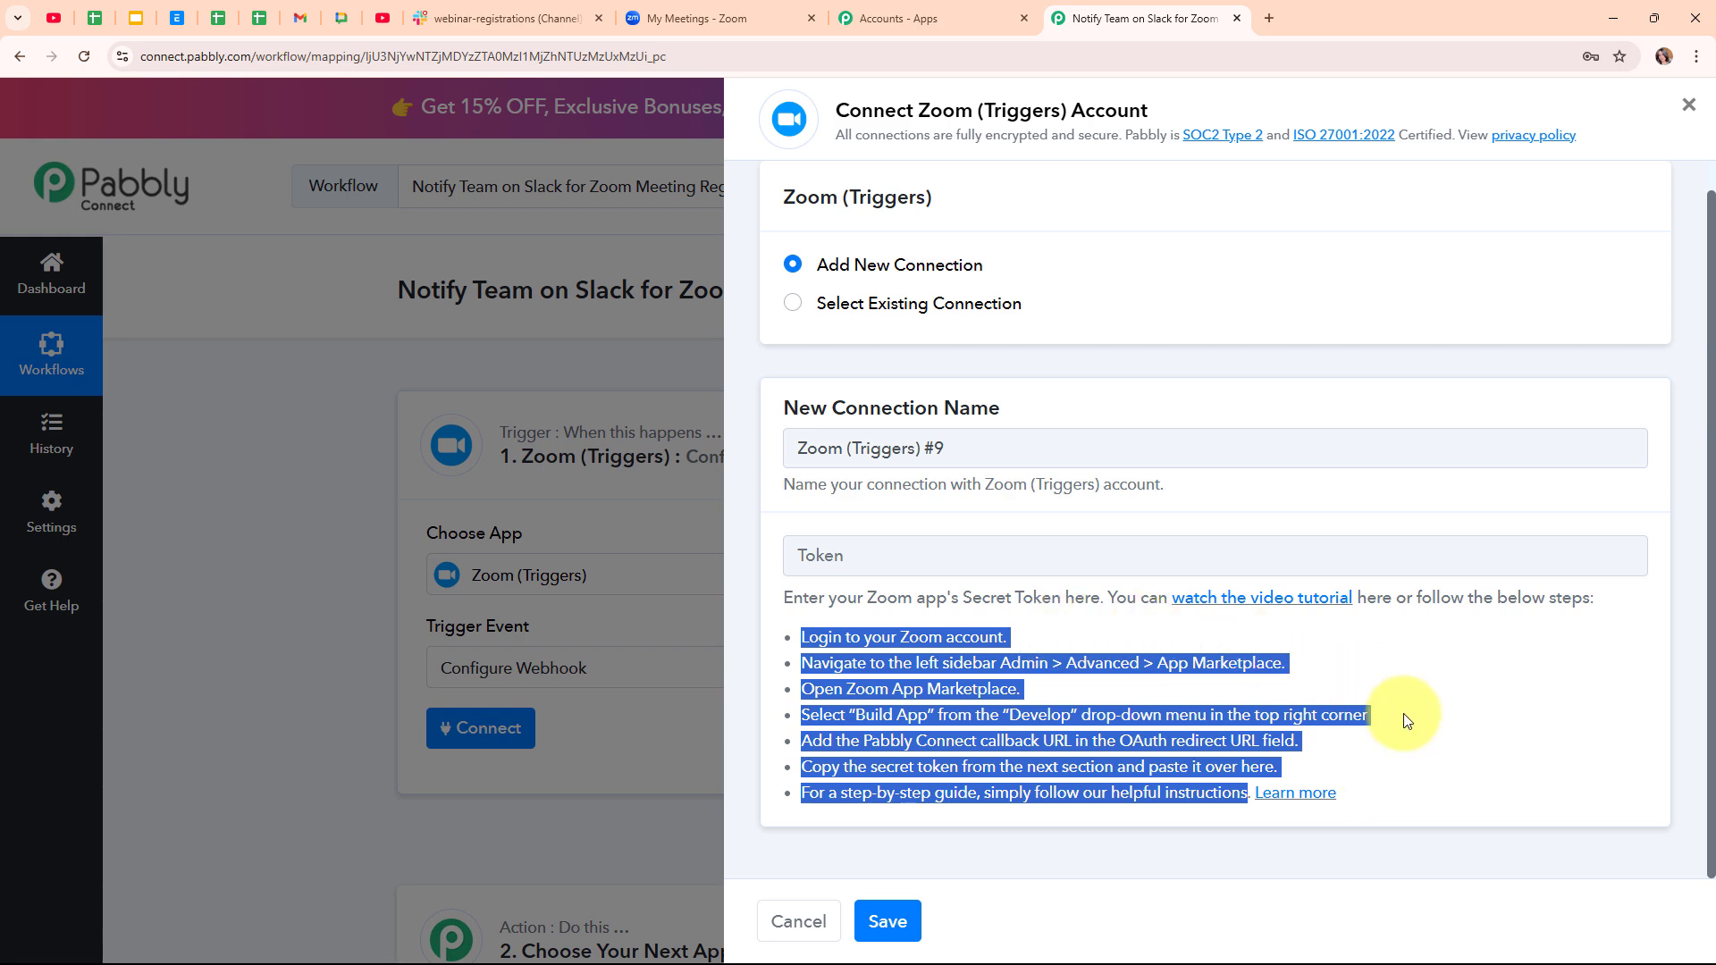
click(1307, 794)
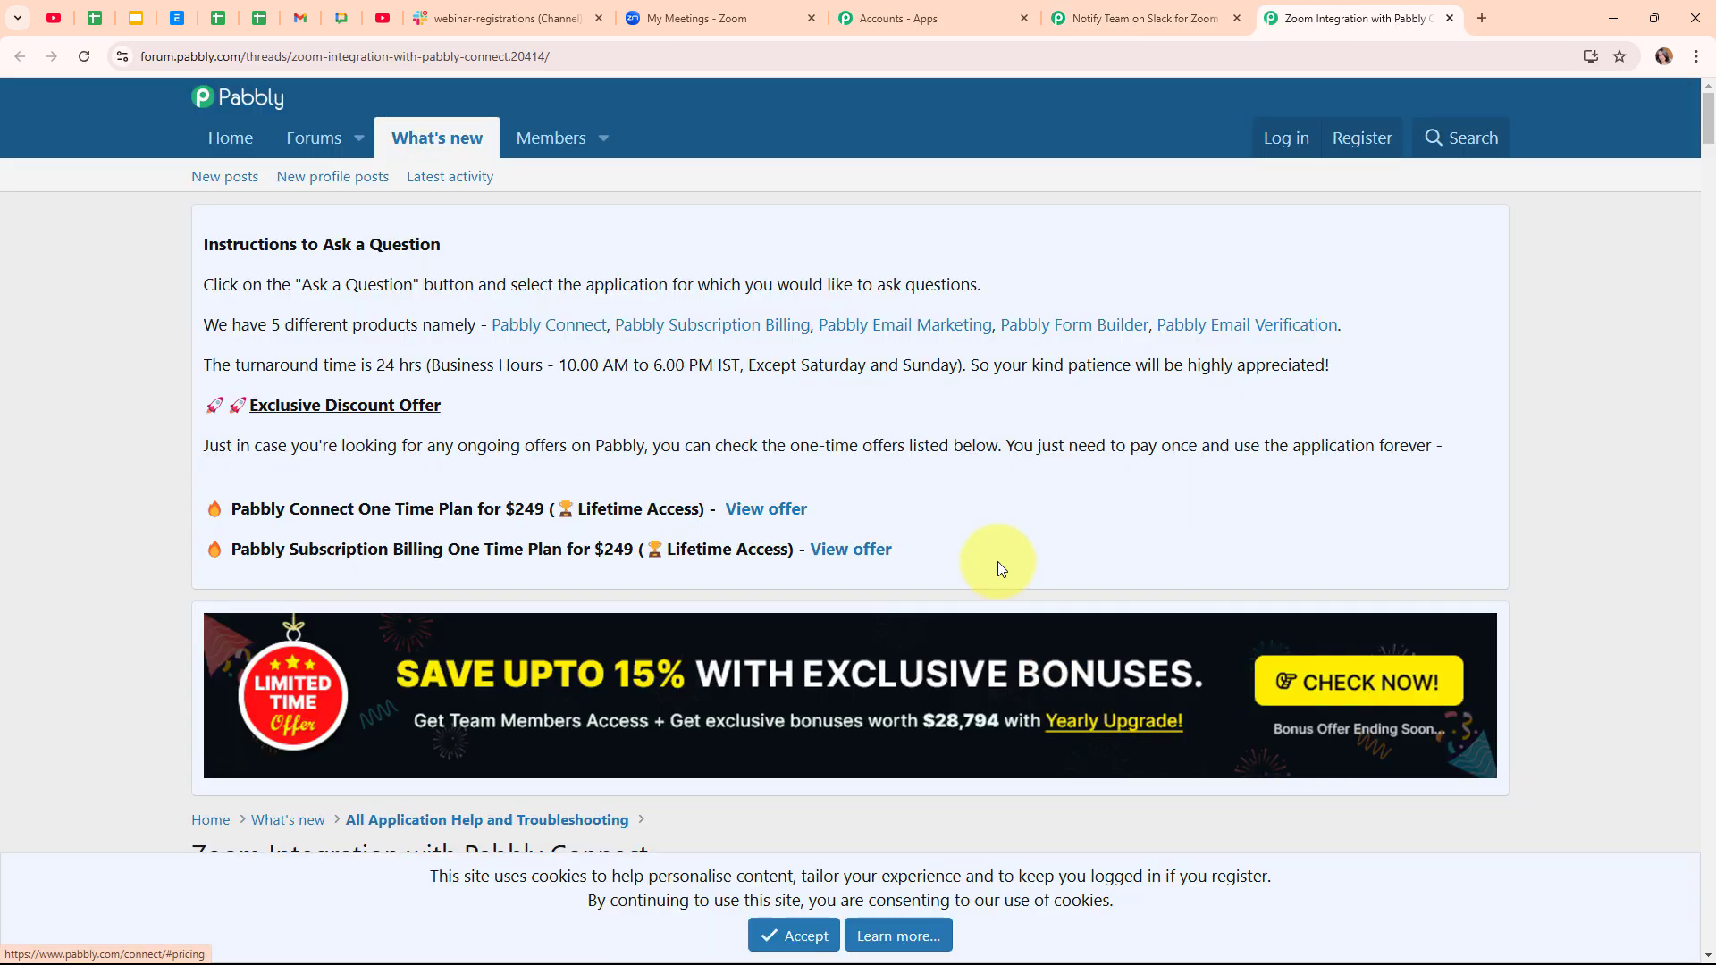
- Read through the forum guide's Zoom token steps, then bring up the Zoom Meetings page
scroll(1000, 569, down, 1)
scroll(1001, 569, down, 8)
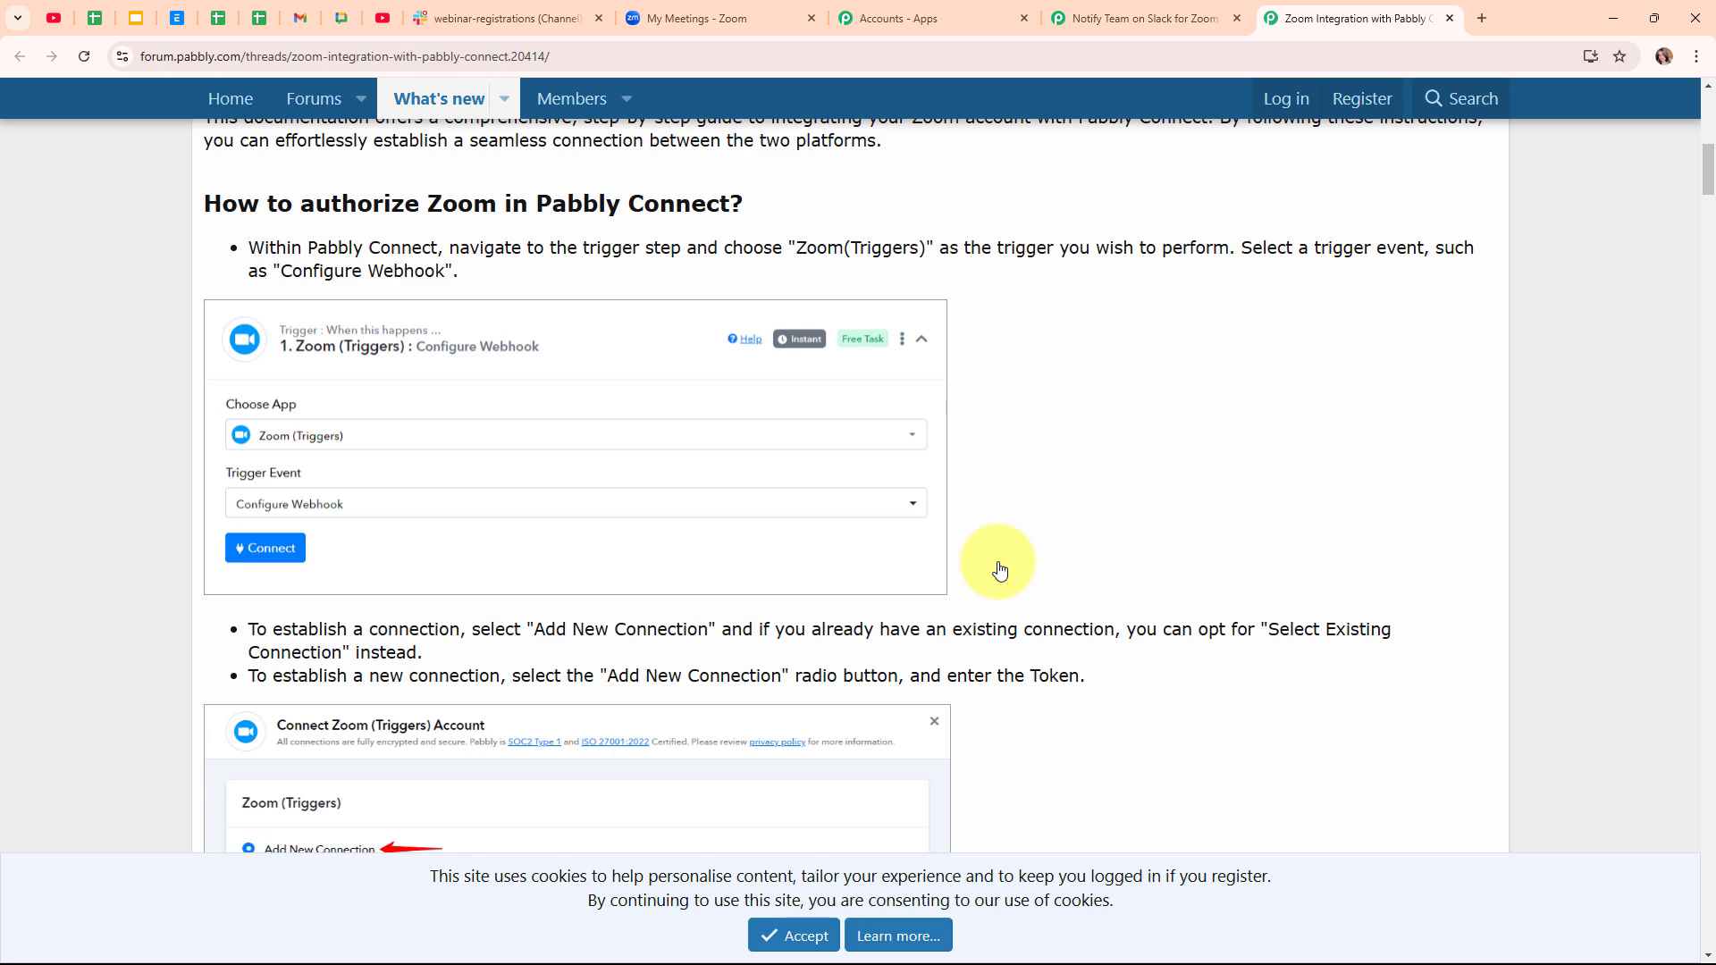
scroll(1000, 569, down, 7)
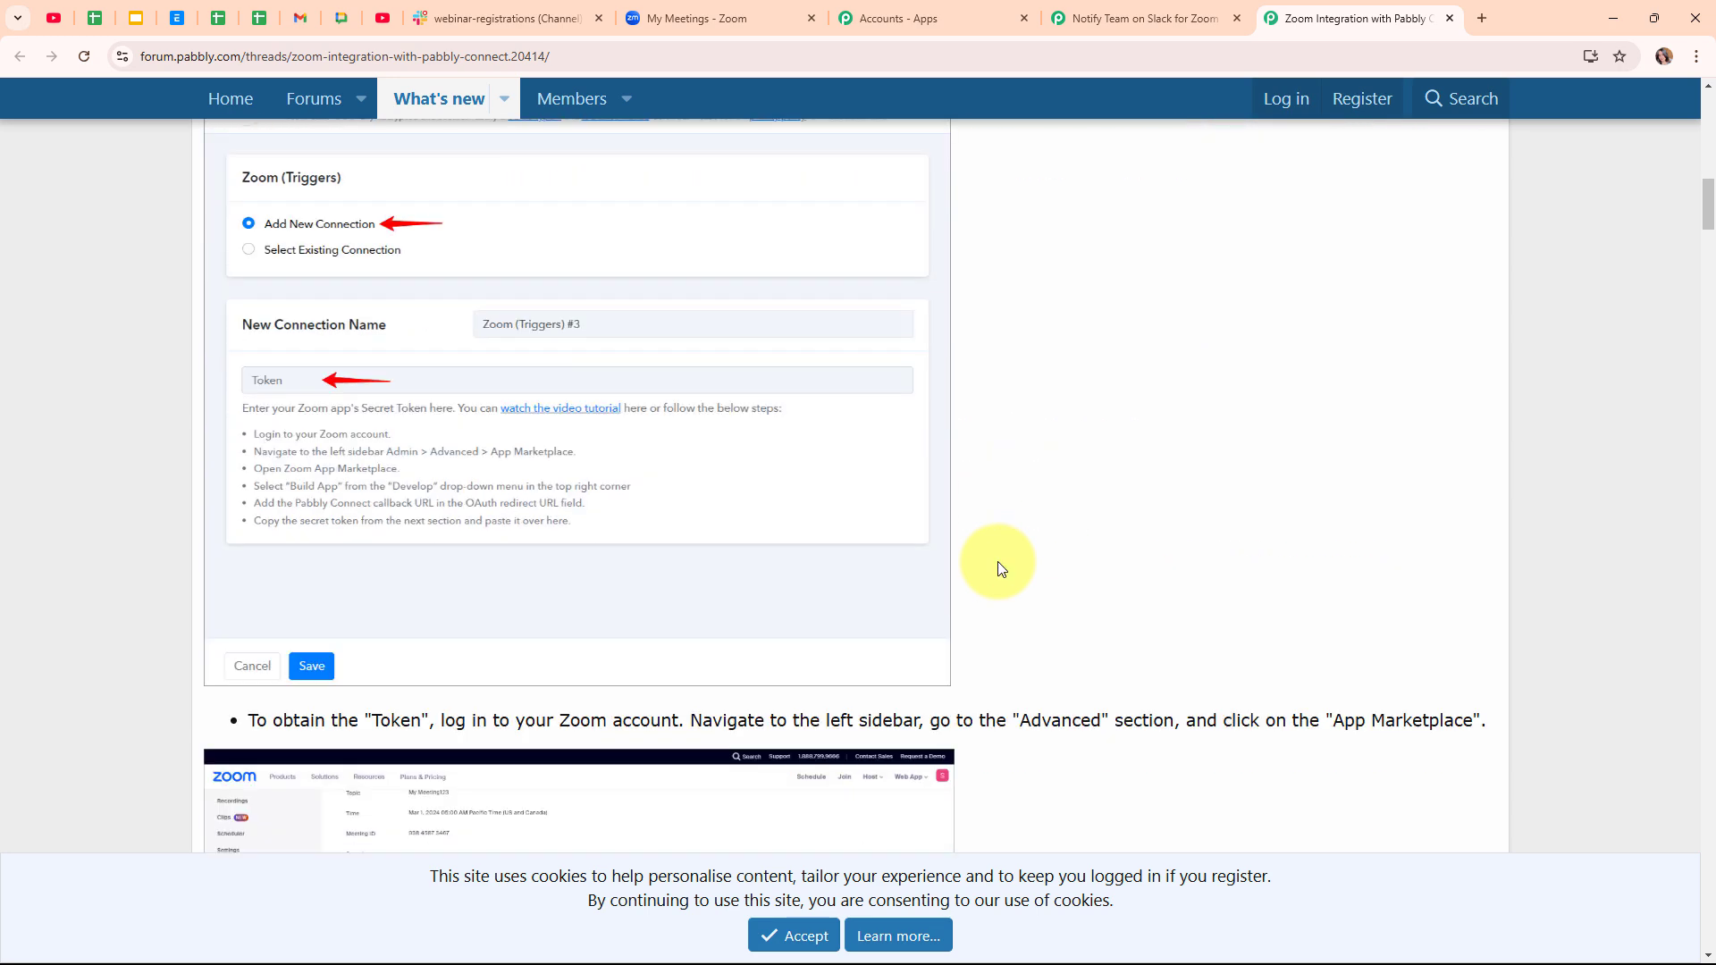
scroll(999, 568, down, 7)
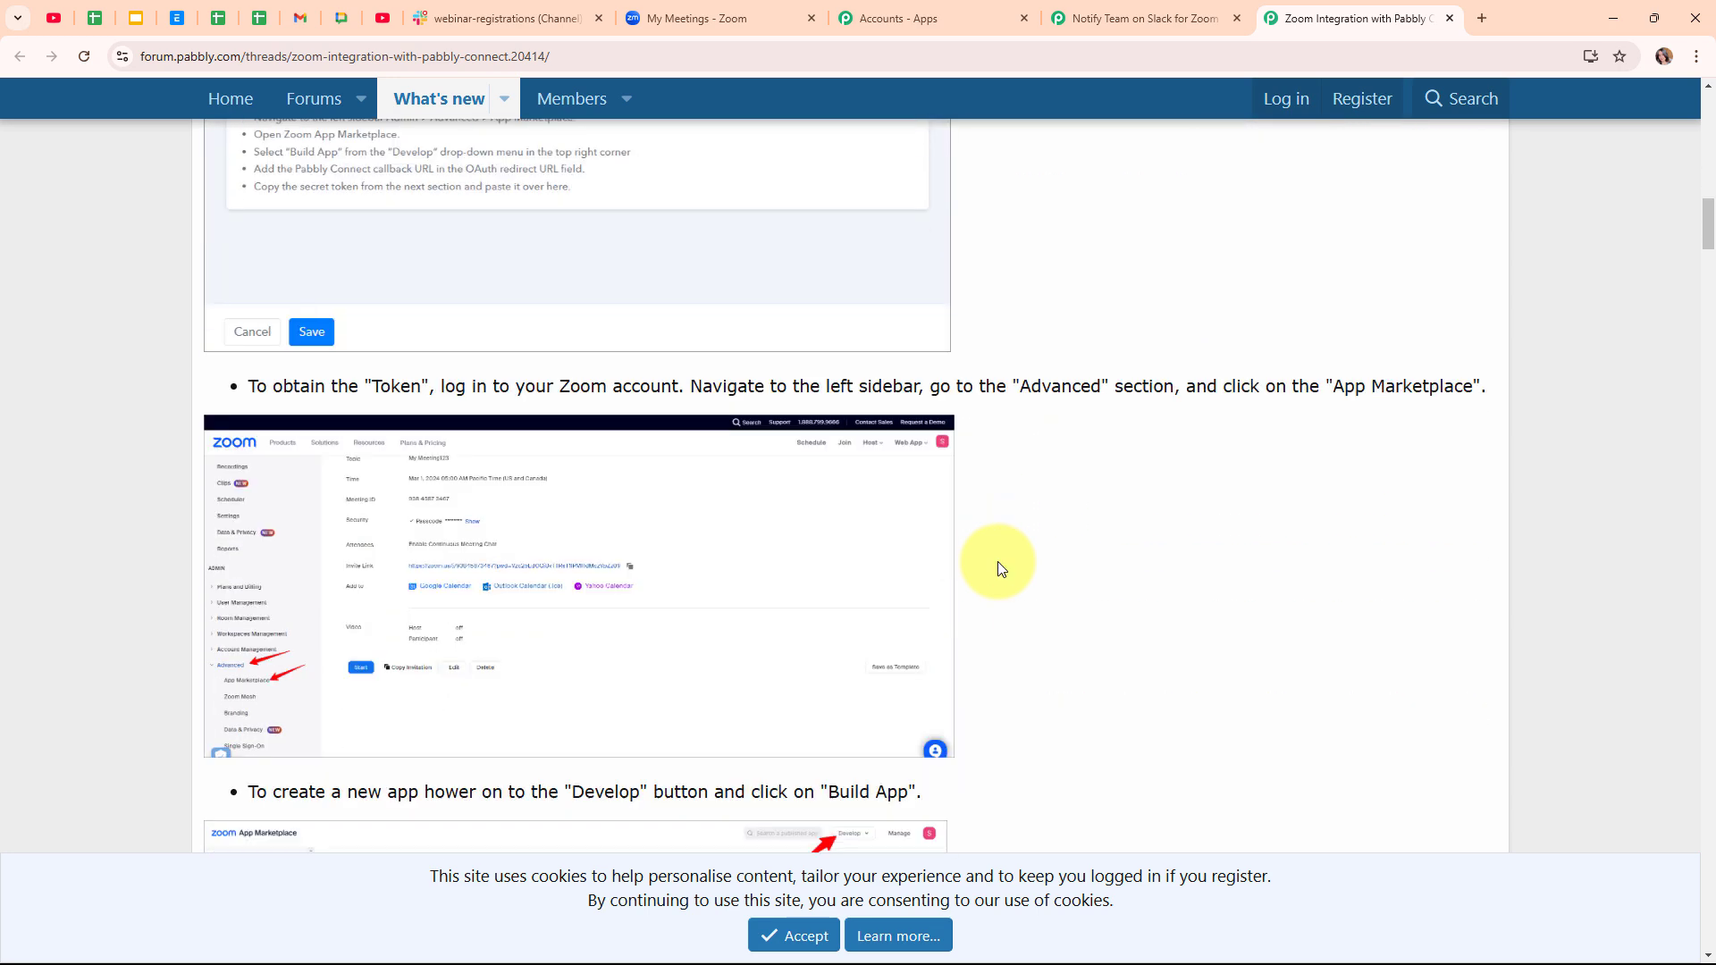
scroll(1000, 568, down, 10)
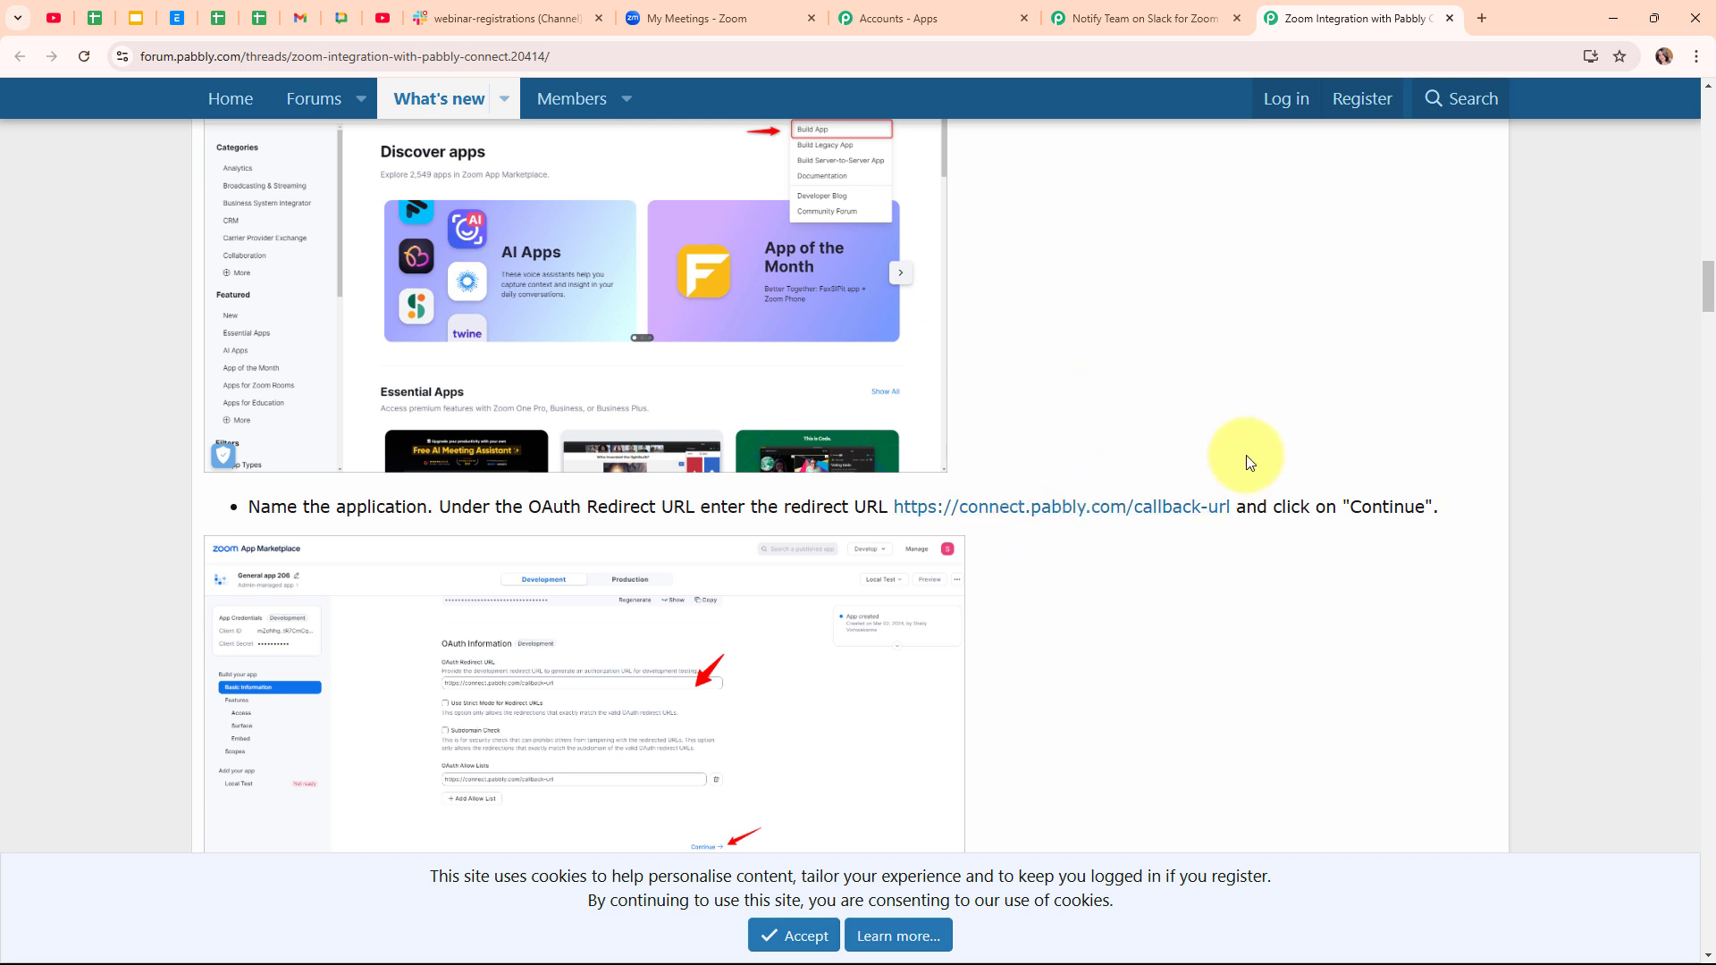
click(702, 18)
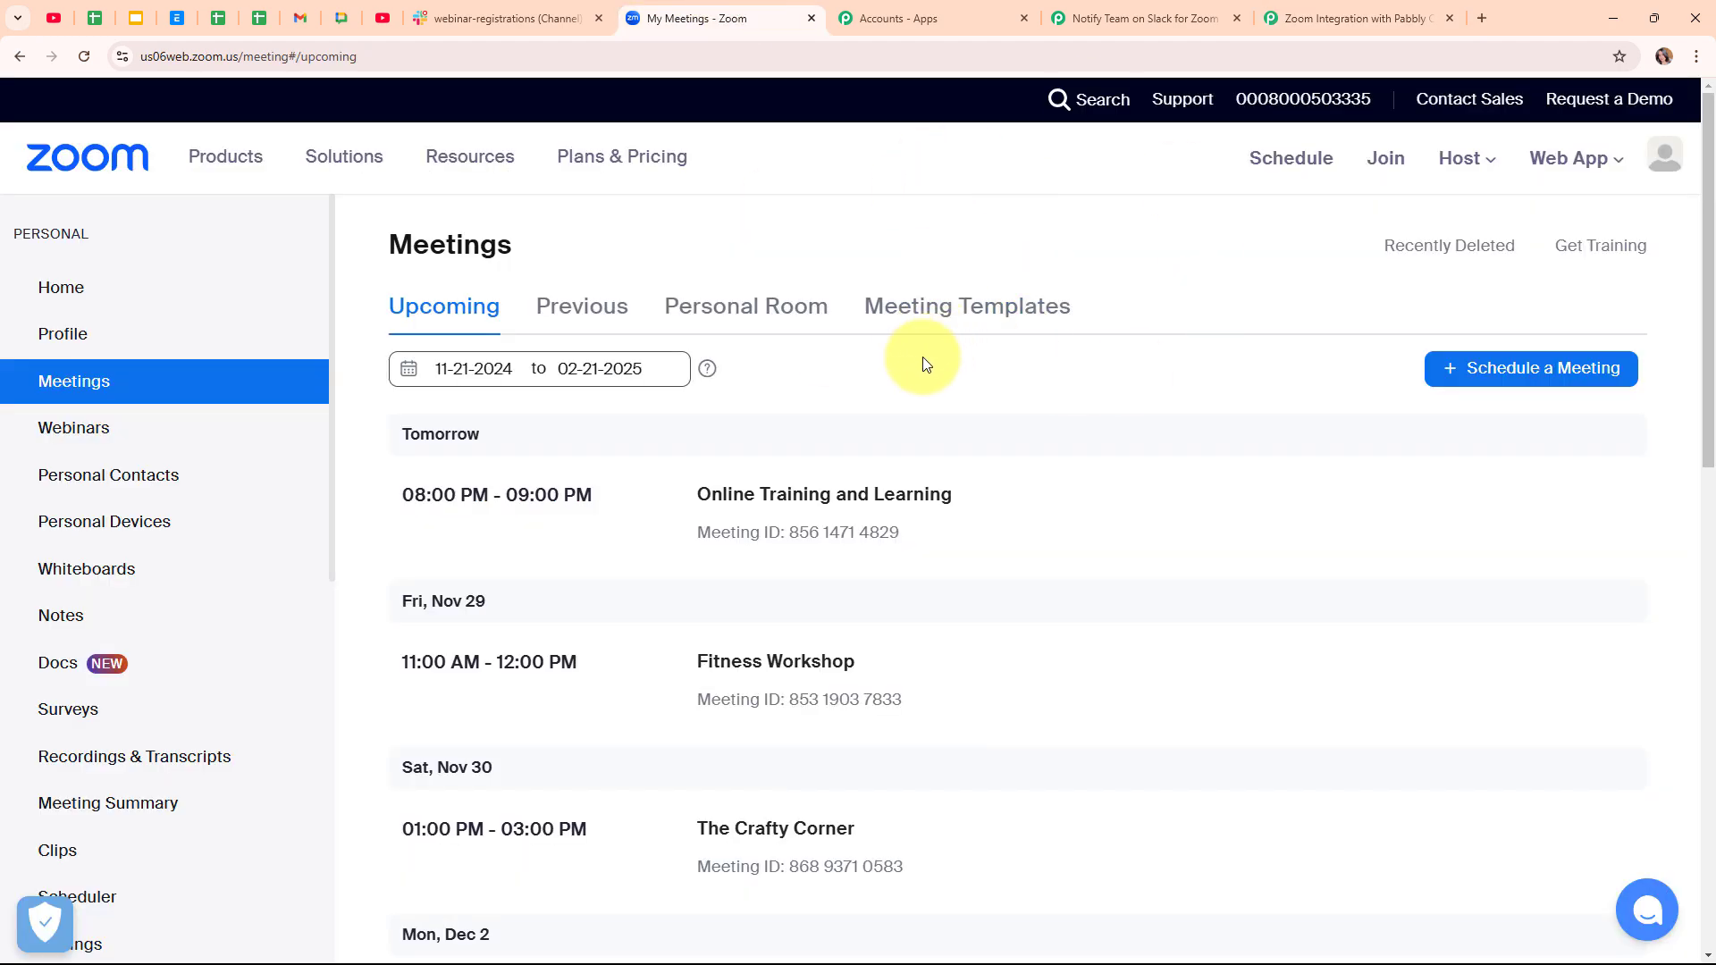
- Create a new General App via Admin > Advanced > App Marketplace > Develop > Build App
scroll(262, 492, down, 3)
scroll(261, 491, down, 5)
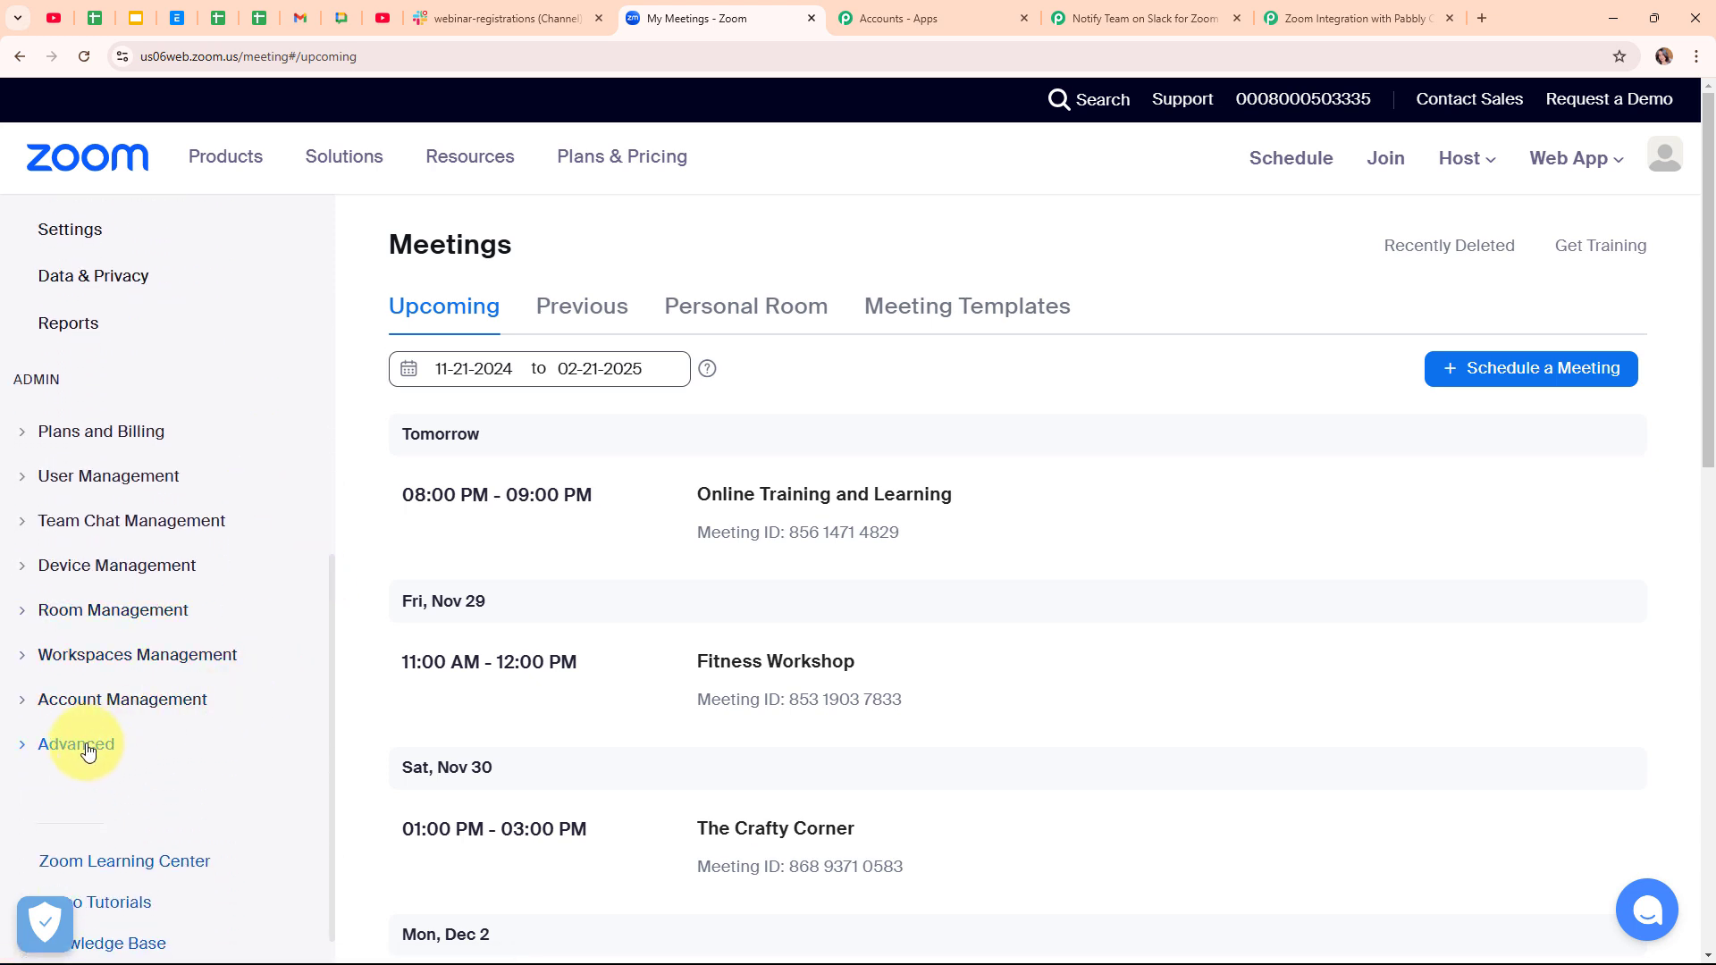
click(88, 751)
scroll(169, 728, down, 2)
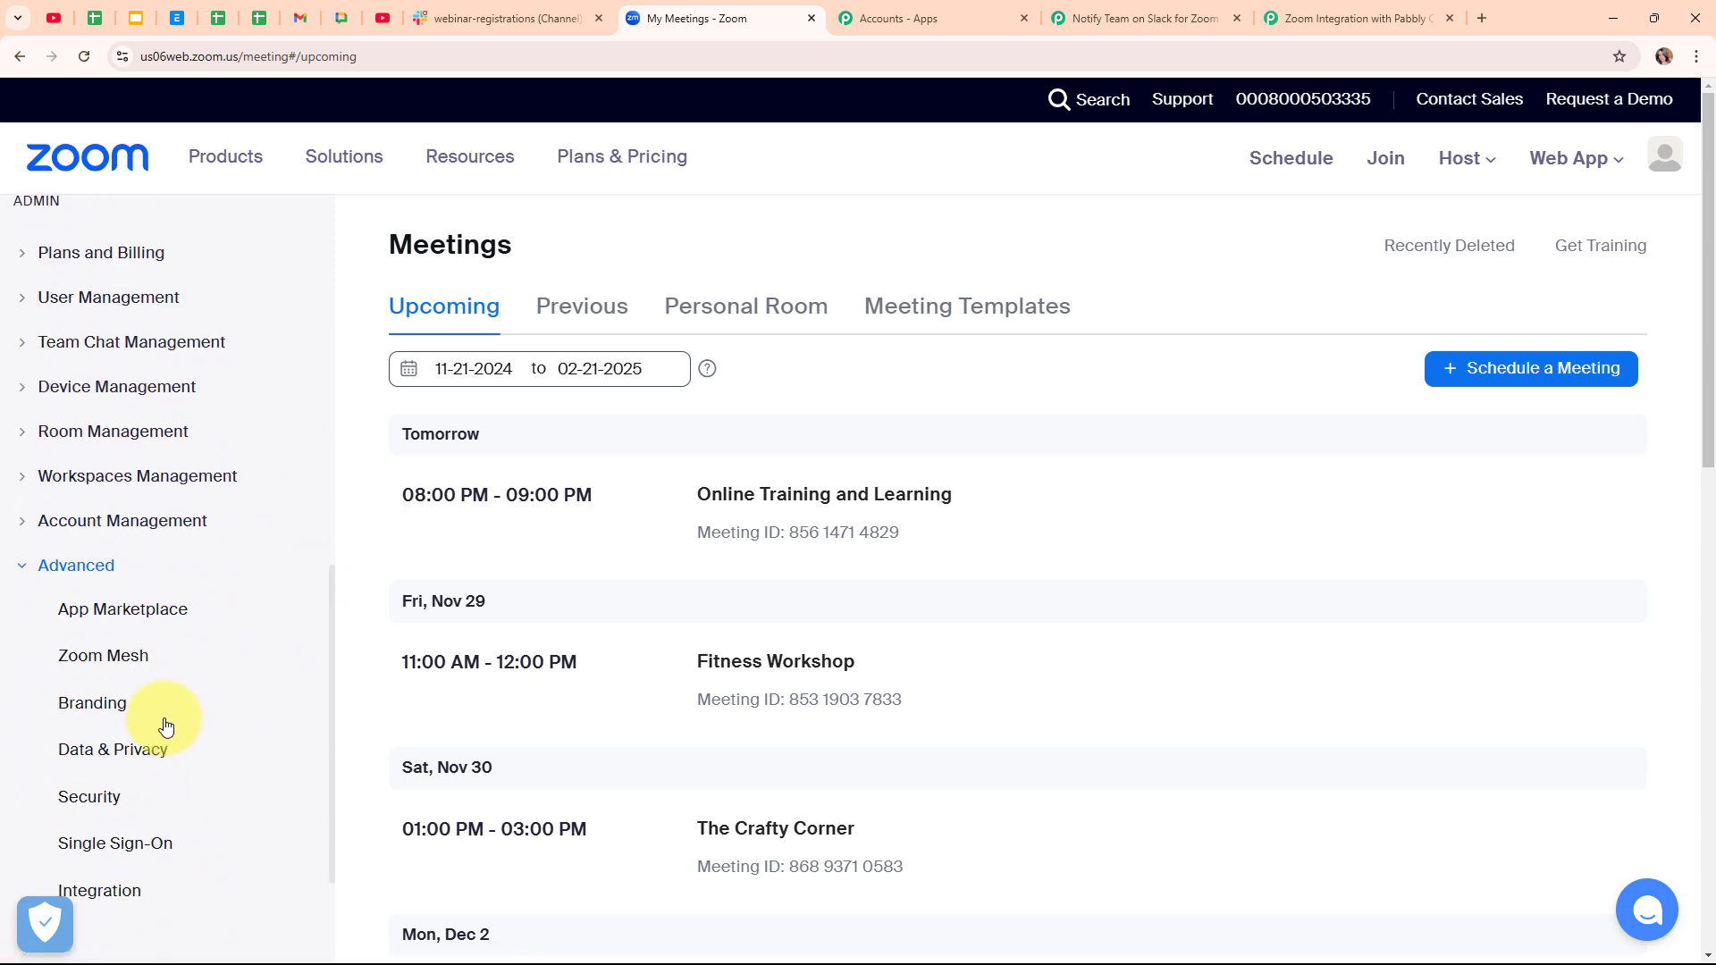
click(132, 625)
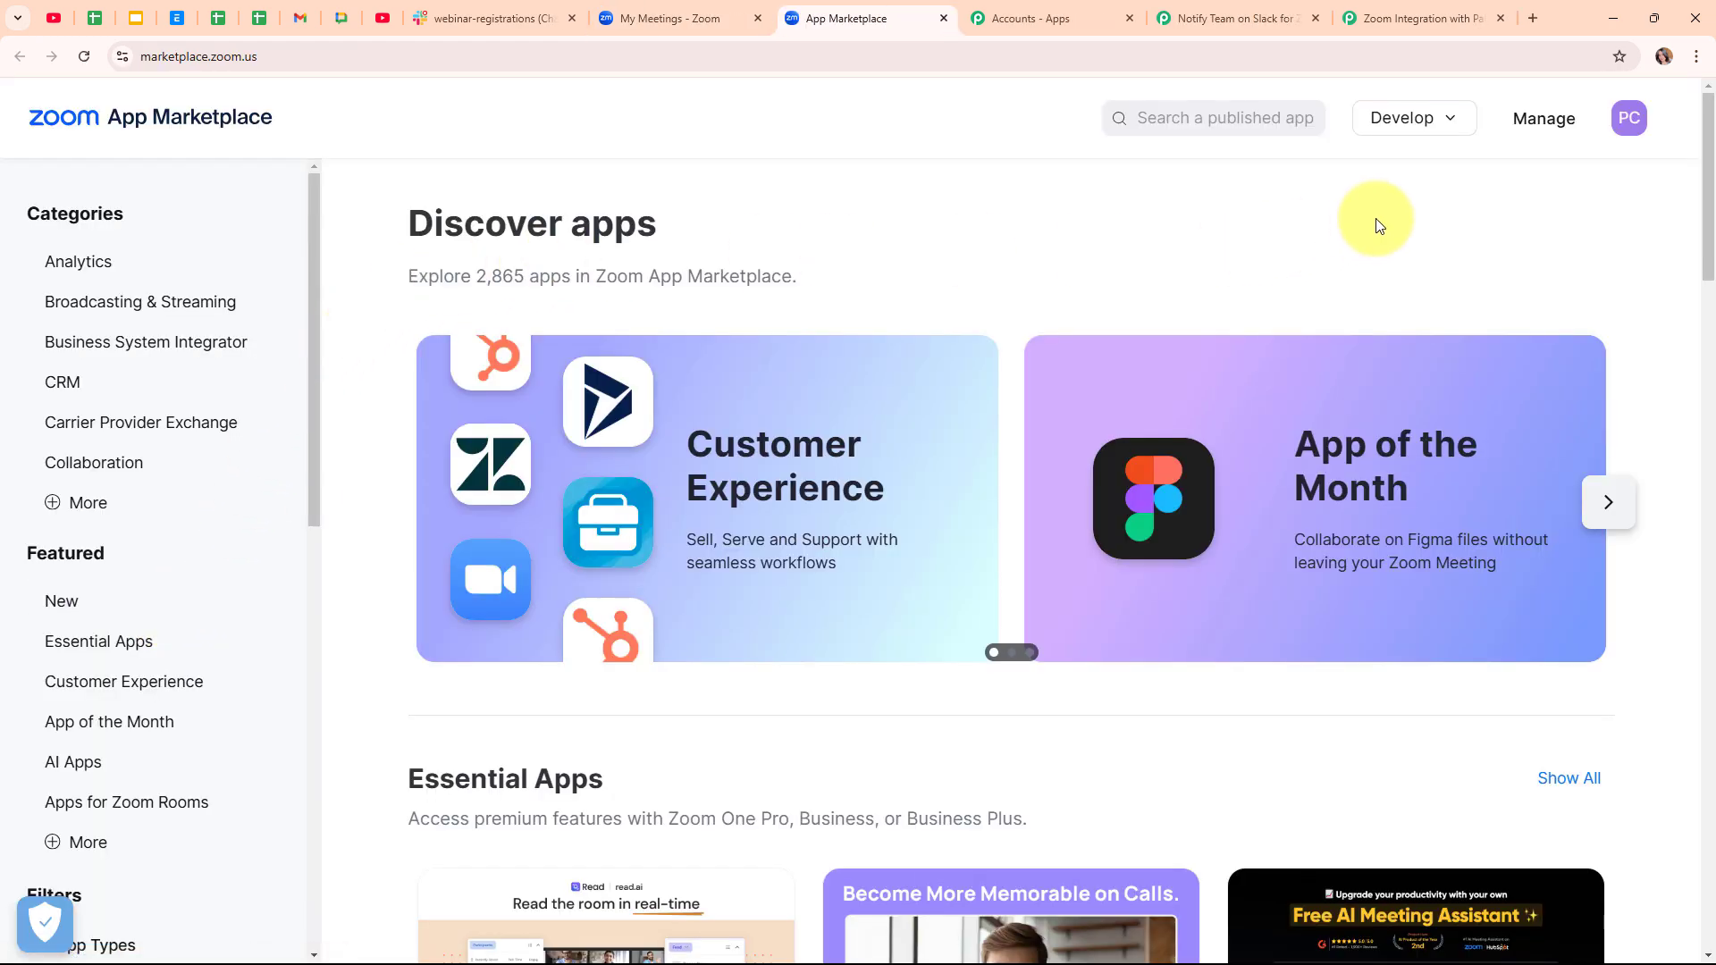
click(1405, 122)
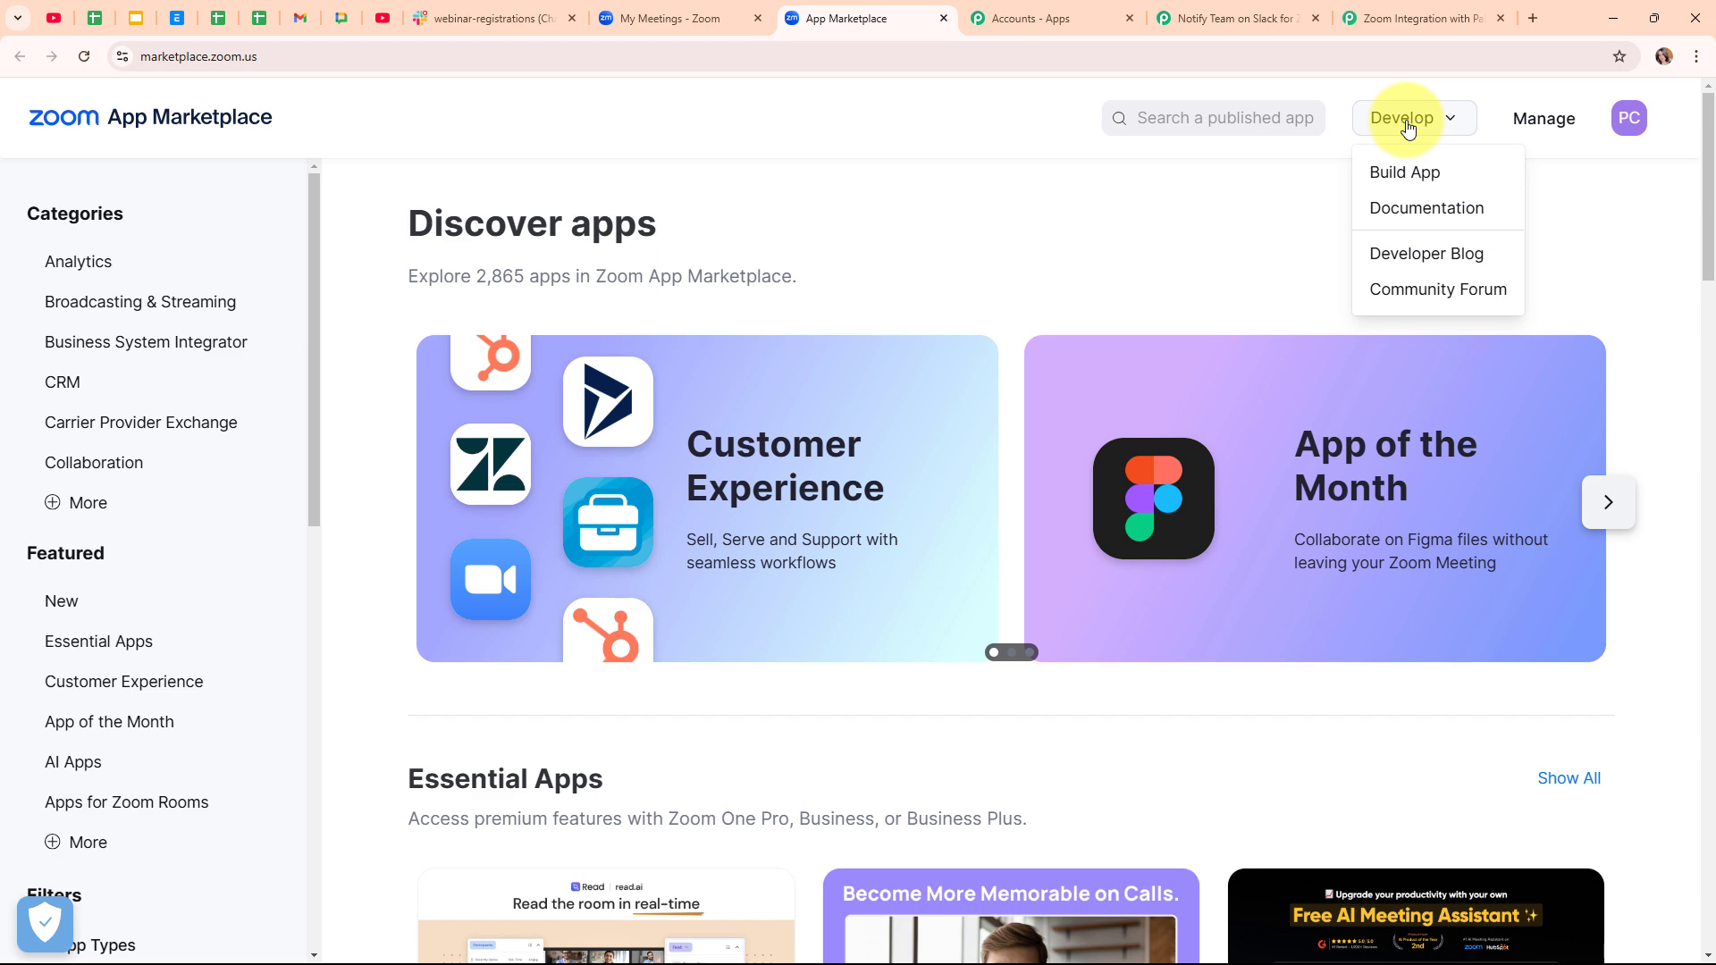
click(1410, 179)
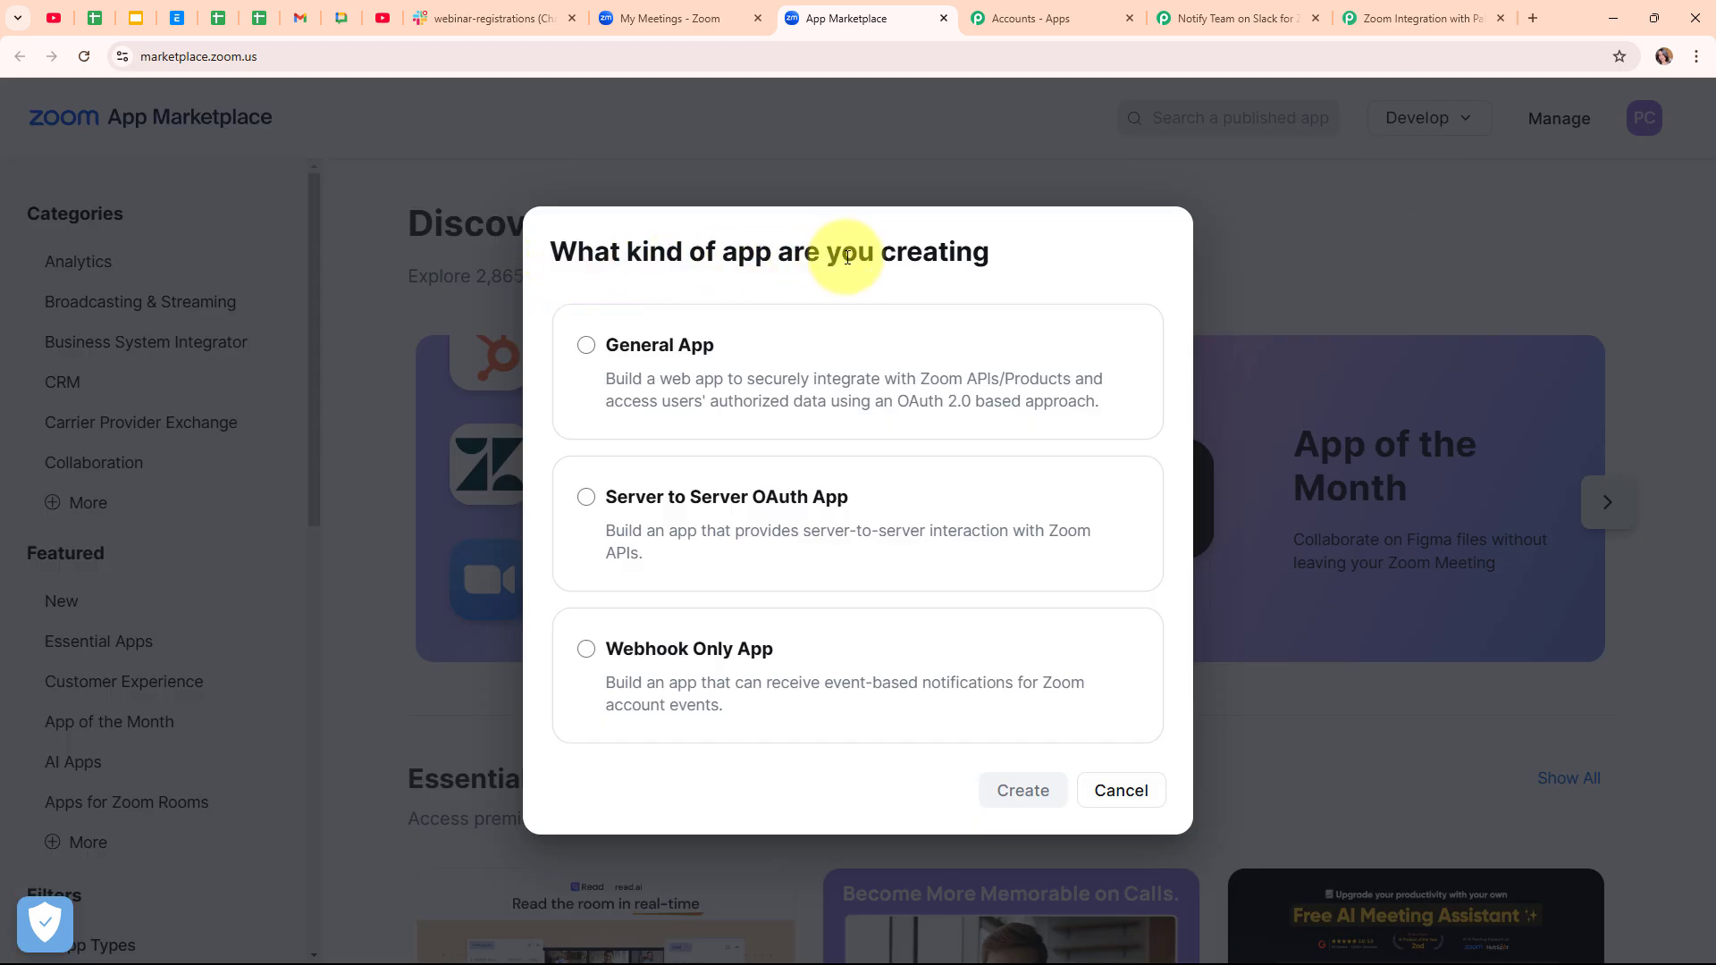
click(586, 344)
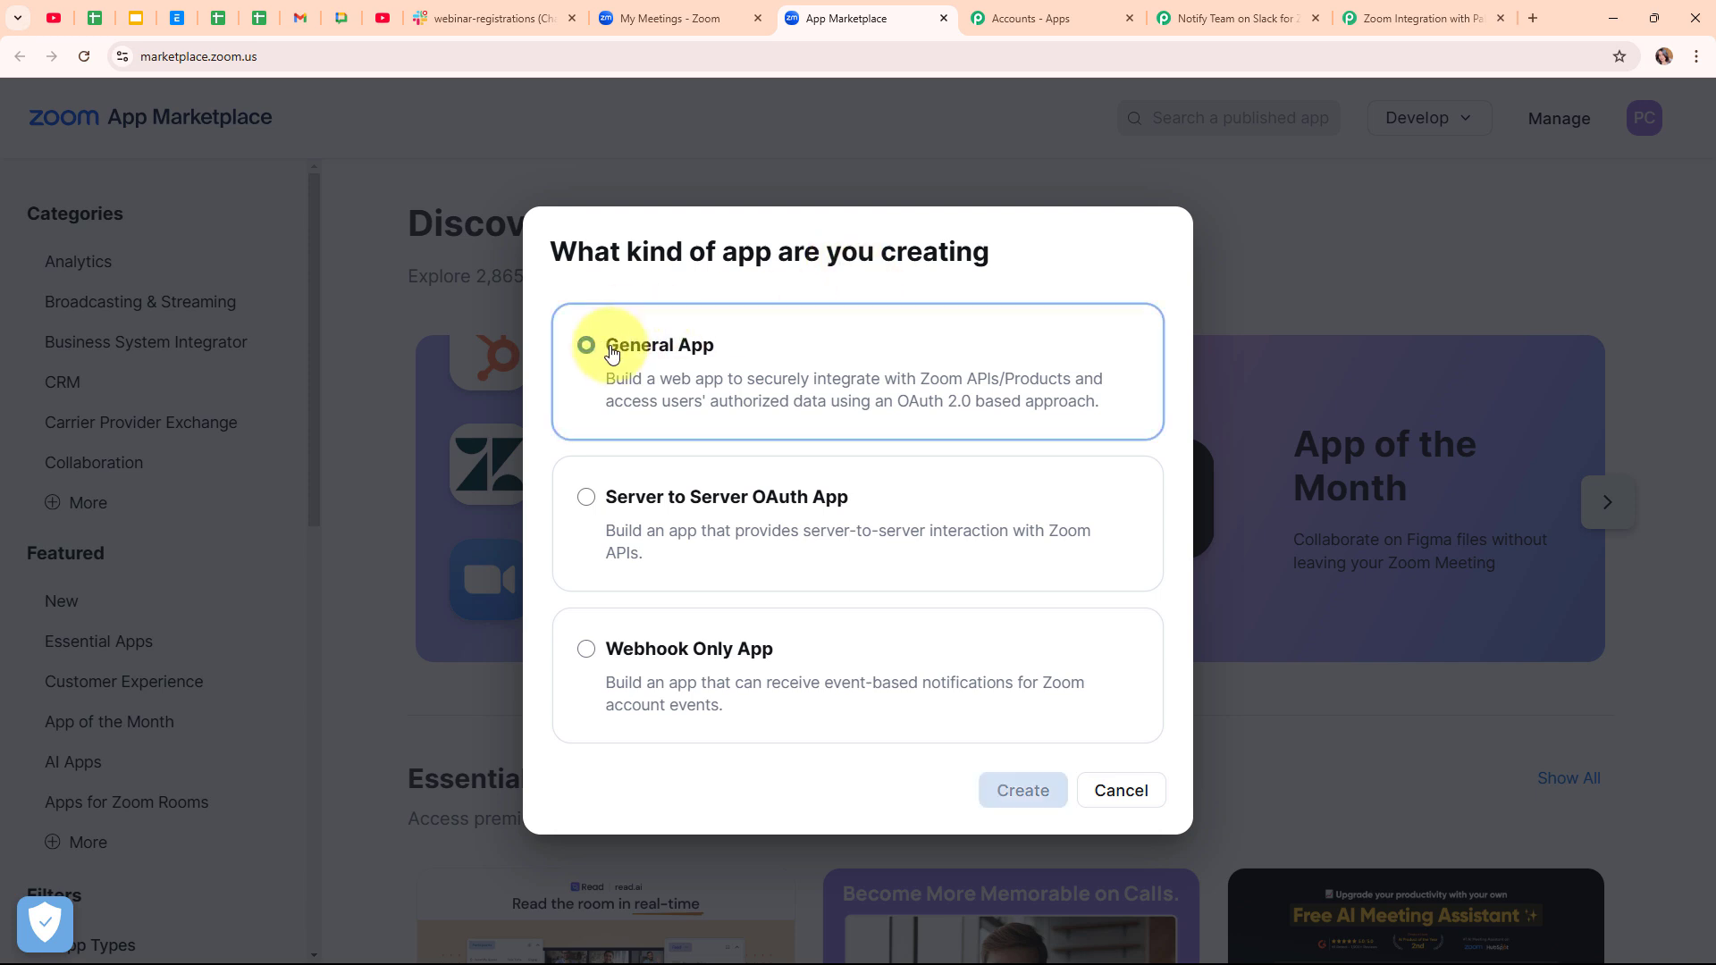
click(1026, 792)
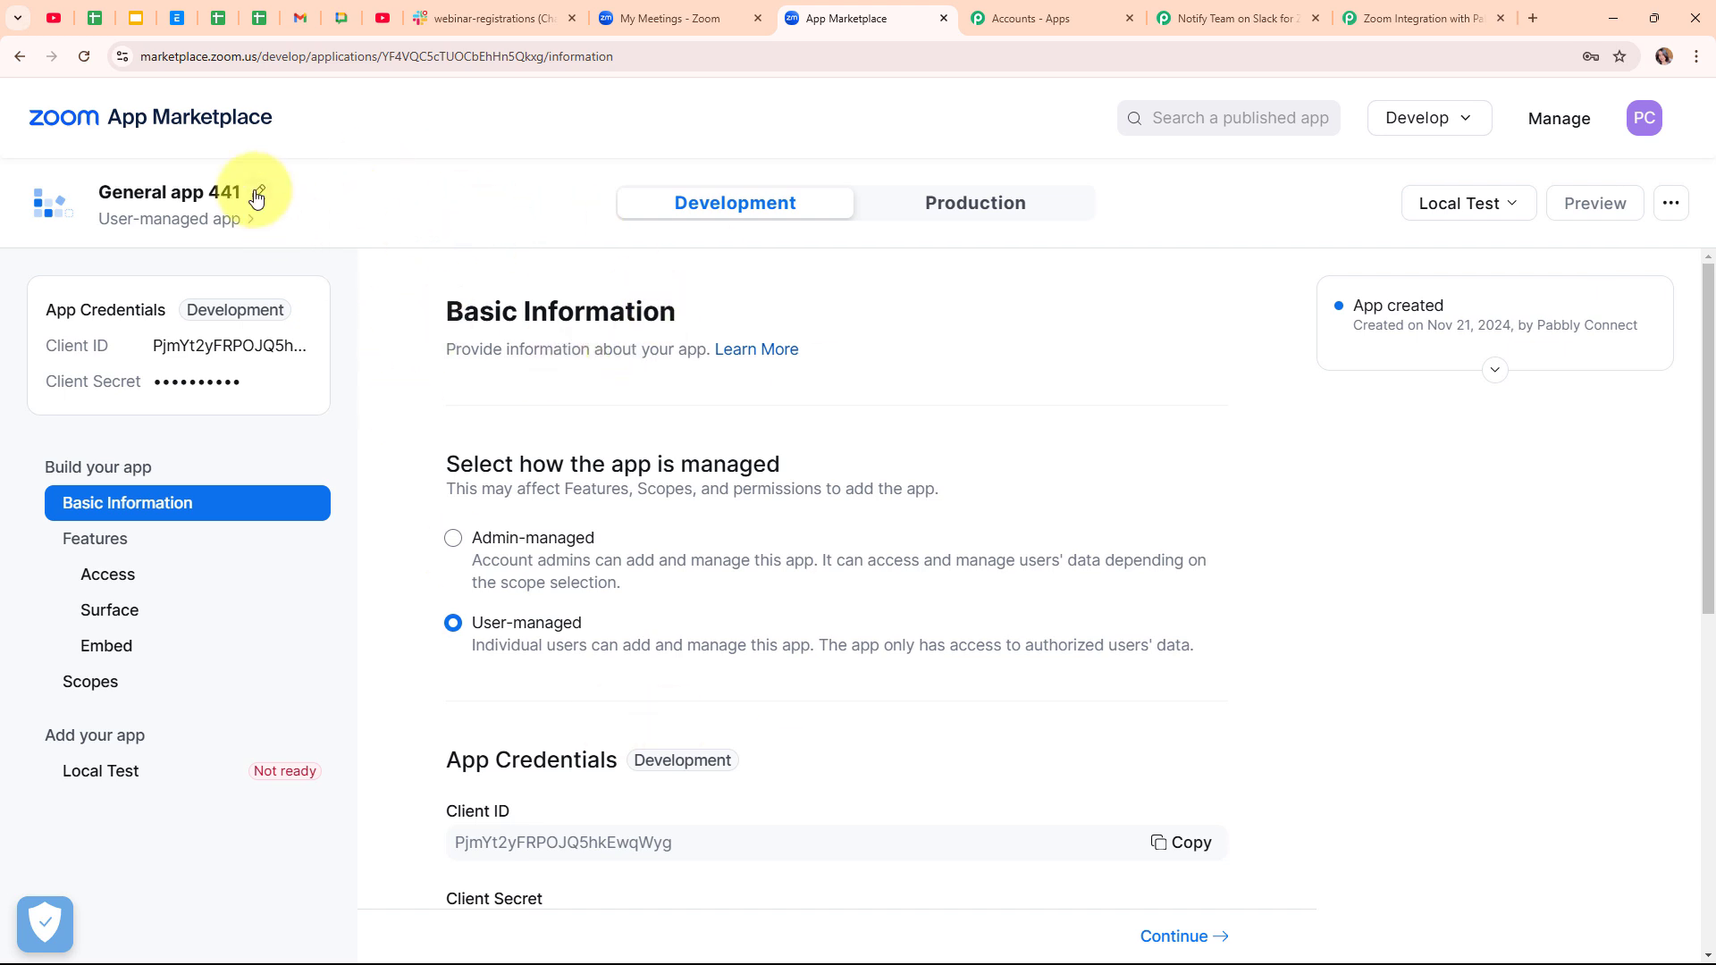
- Rename the new app to 'Pabbly Connect' and return to the forum setup guide
click(258, 195)
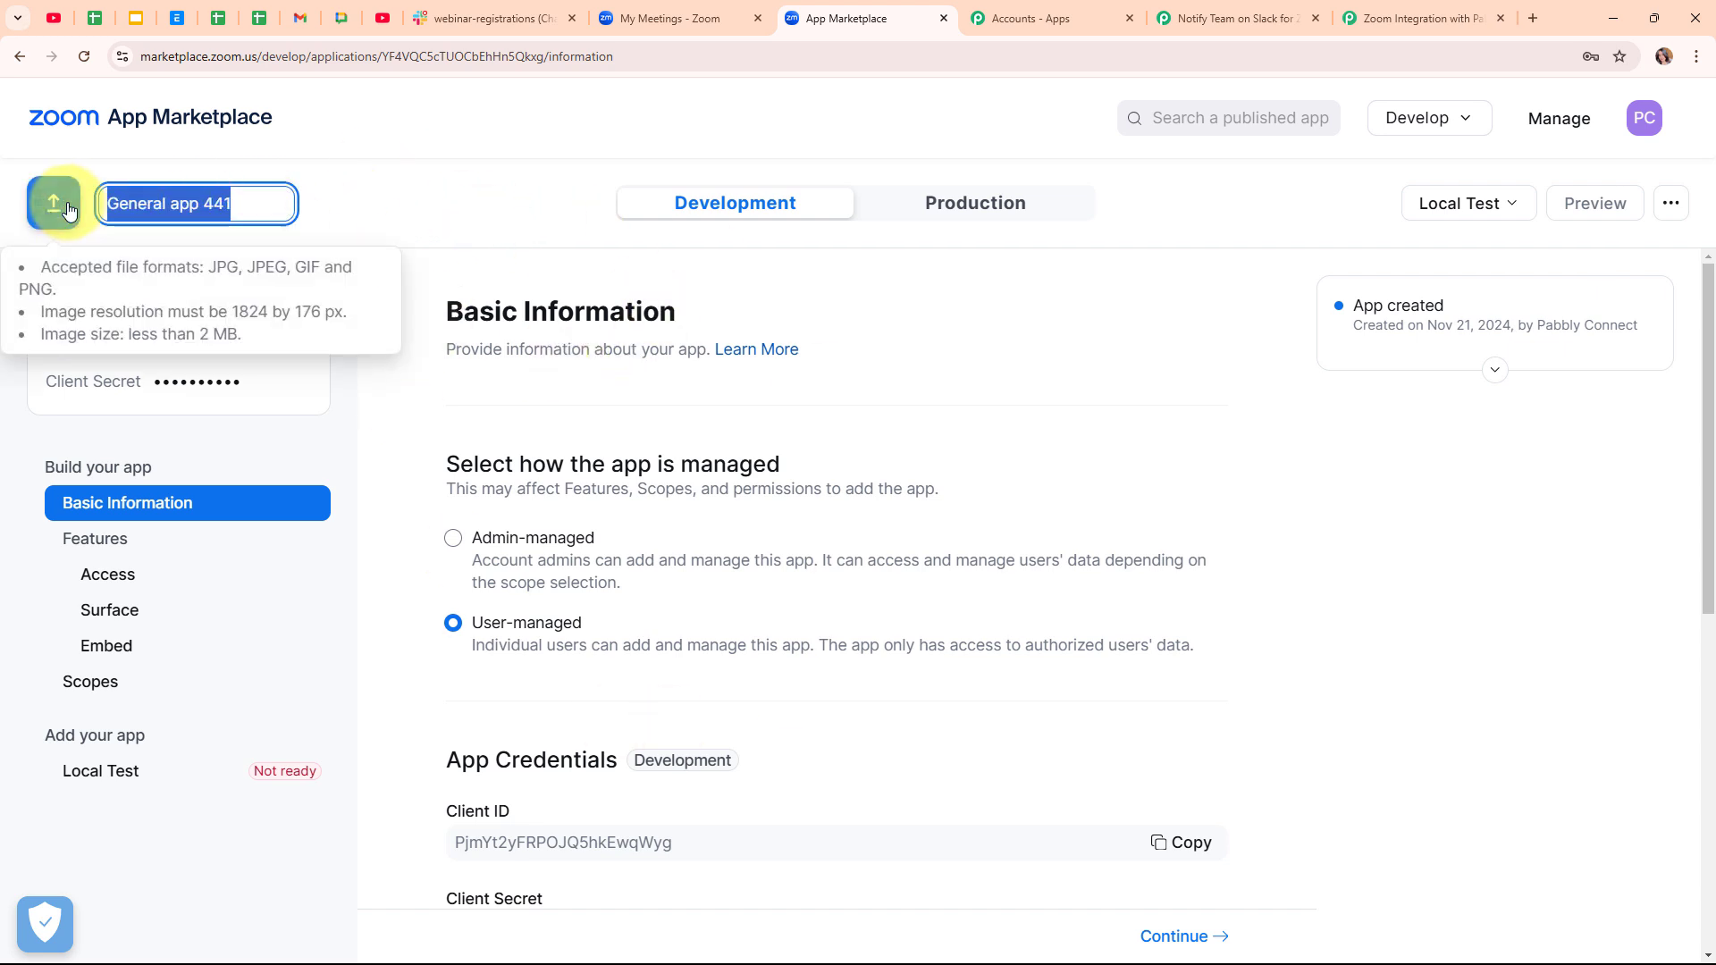
key(BackSpace)
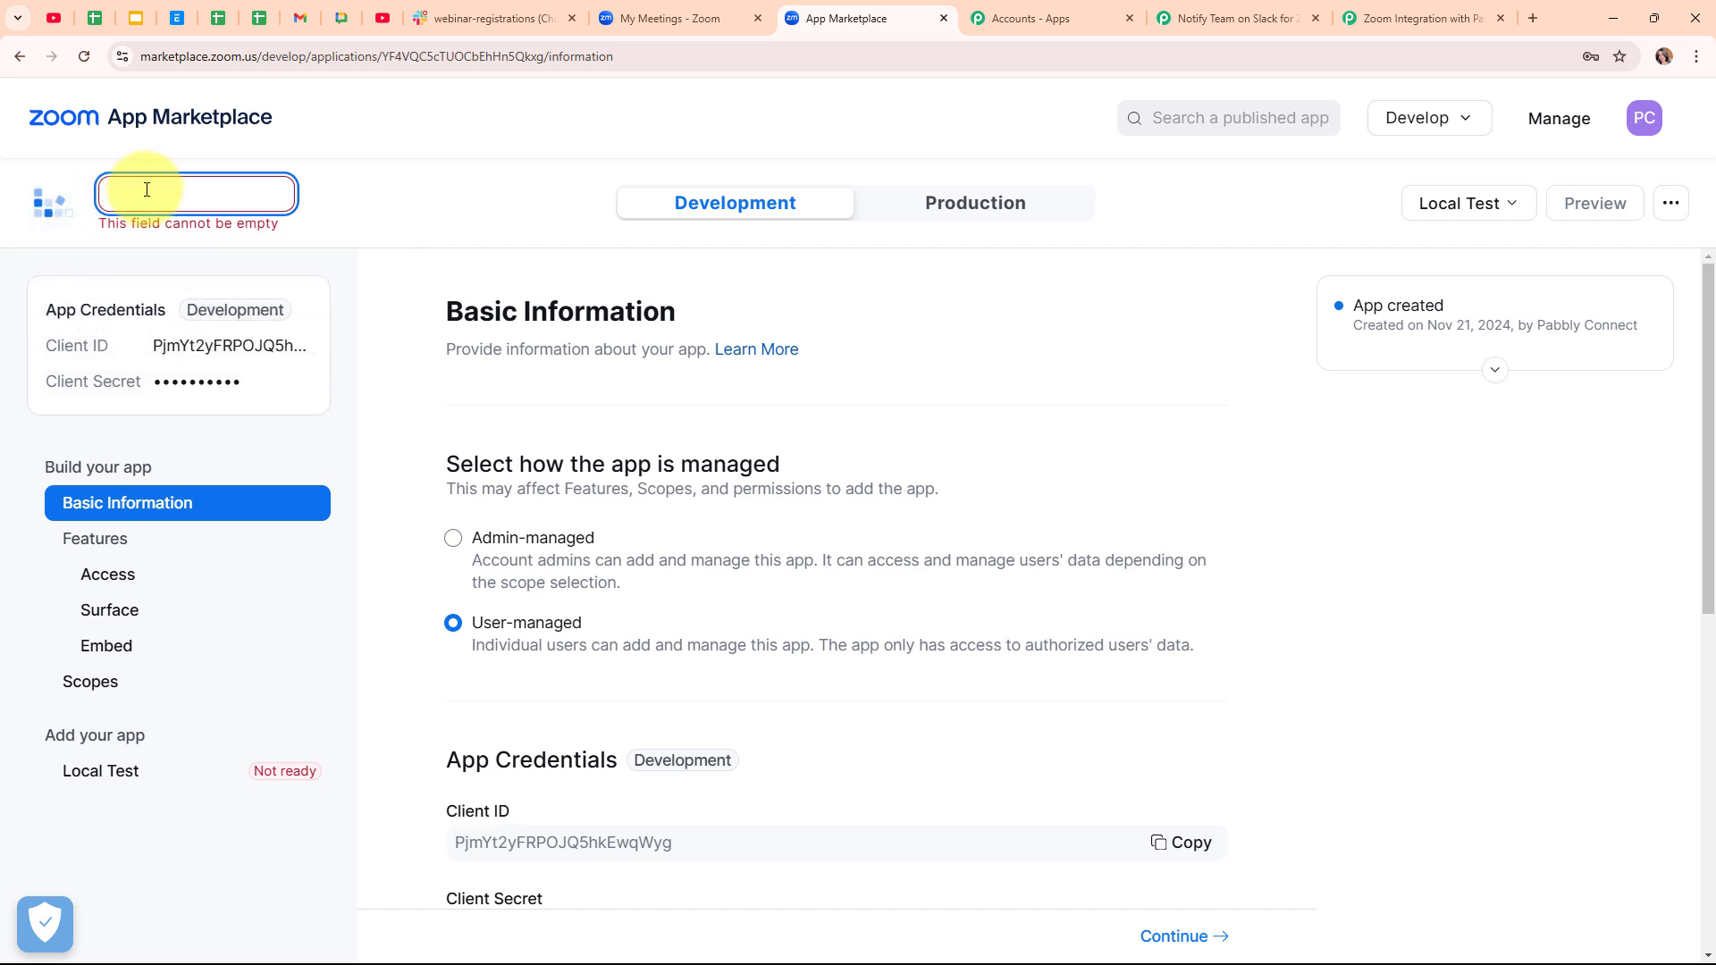
text(Pabbly Connect)
key(Down)
key(Return)
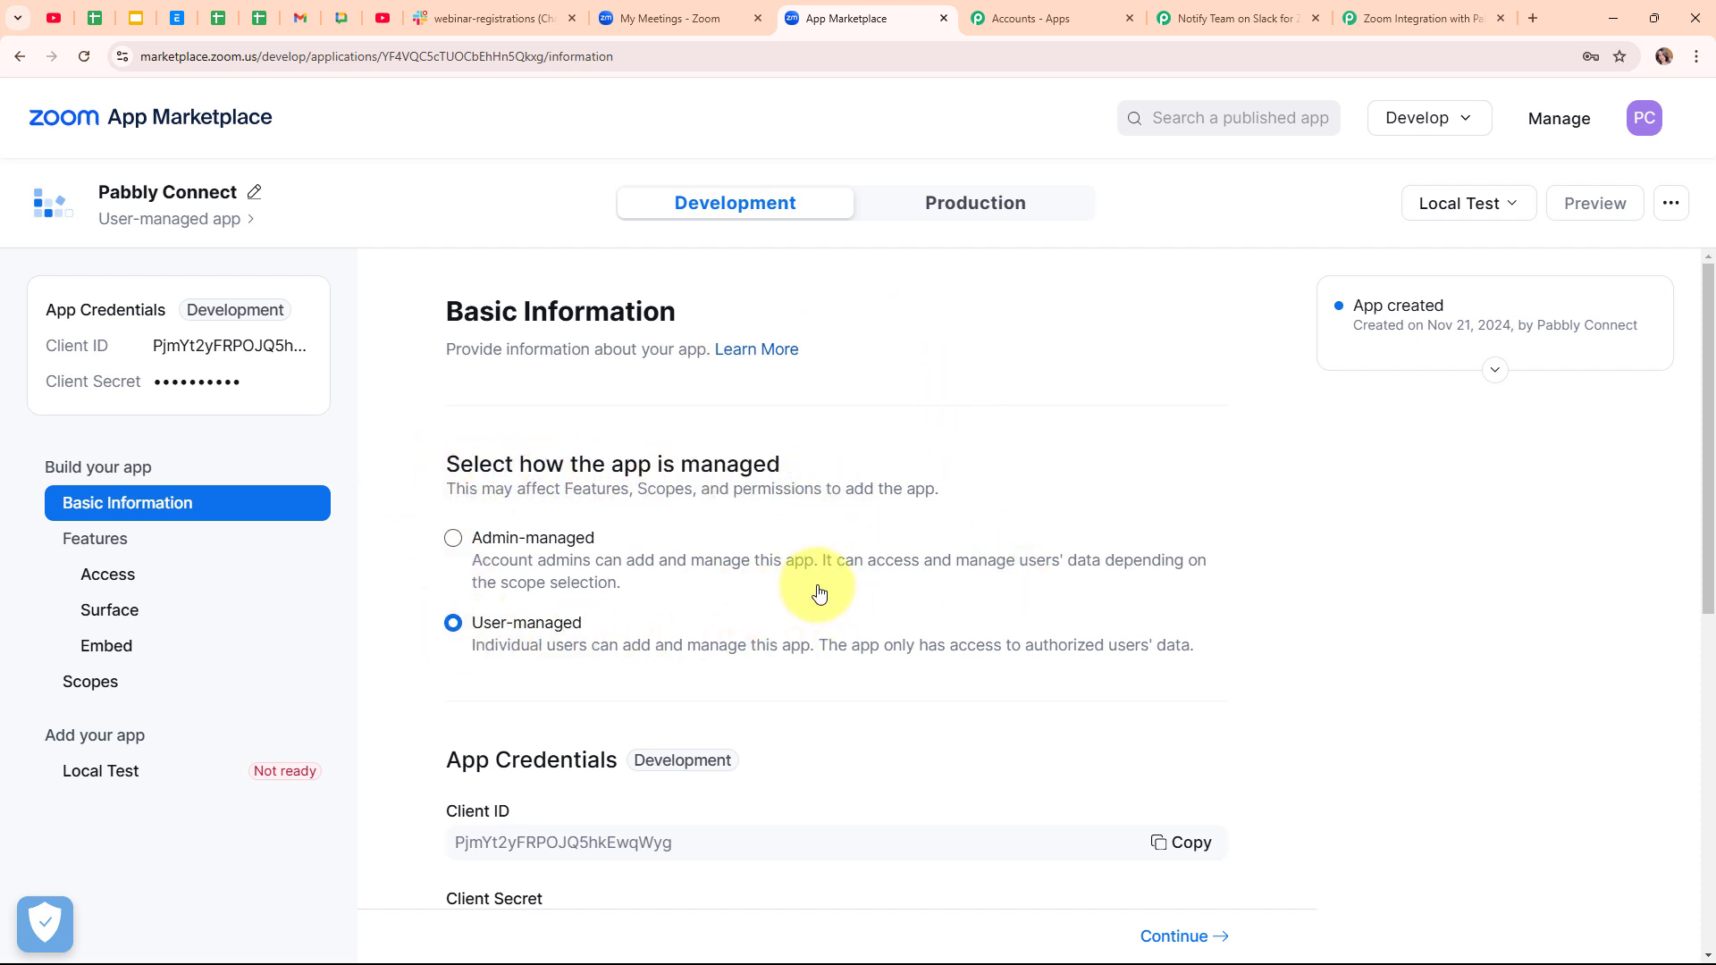
scroll(1076, 590, down, 4)
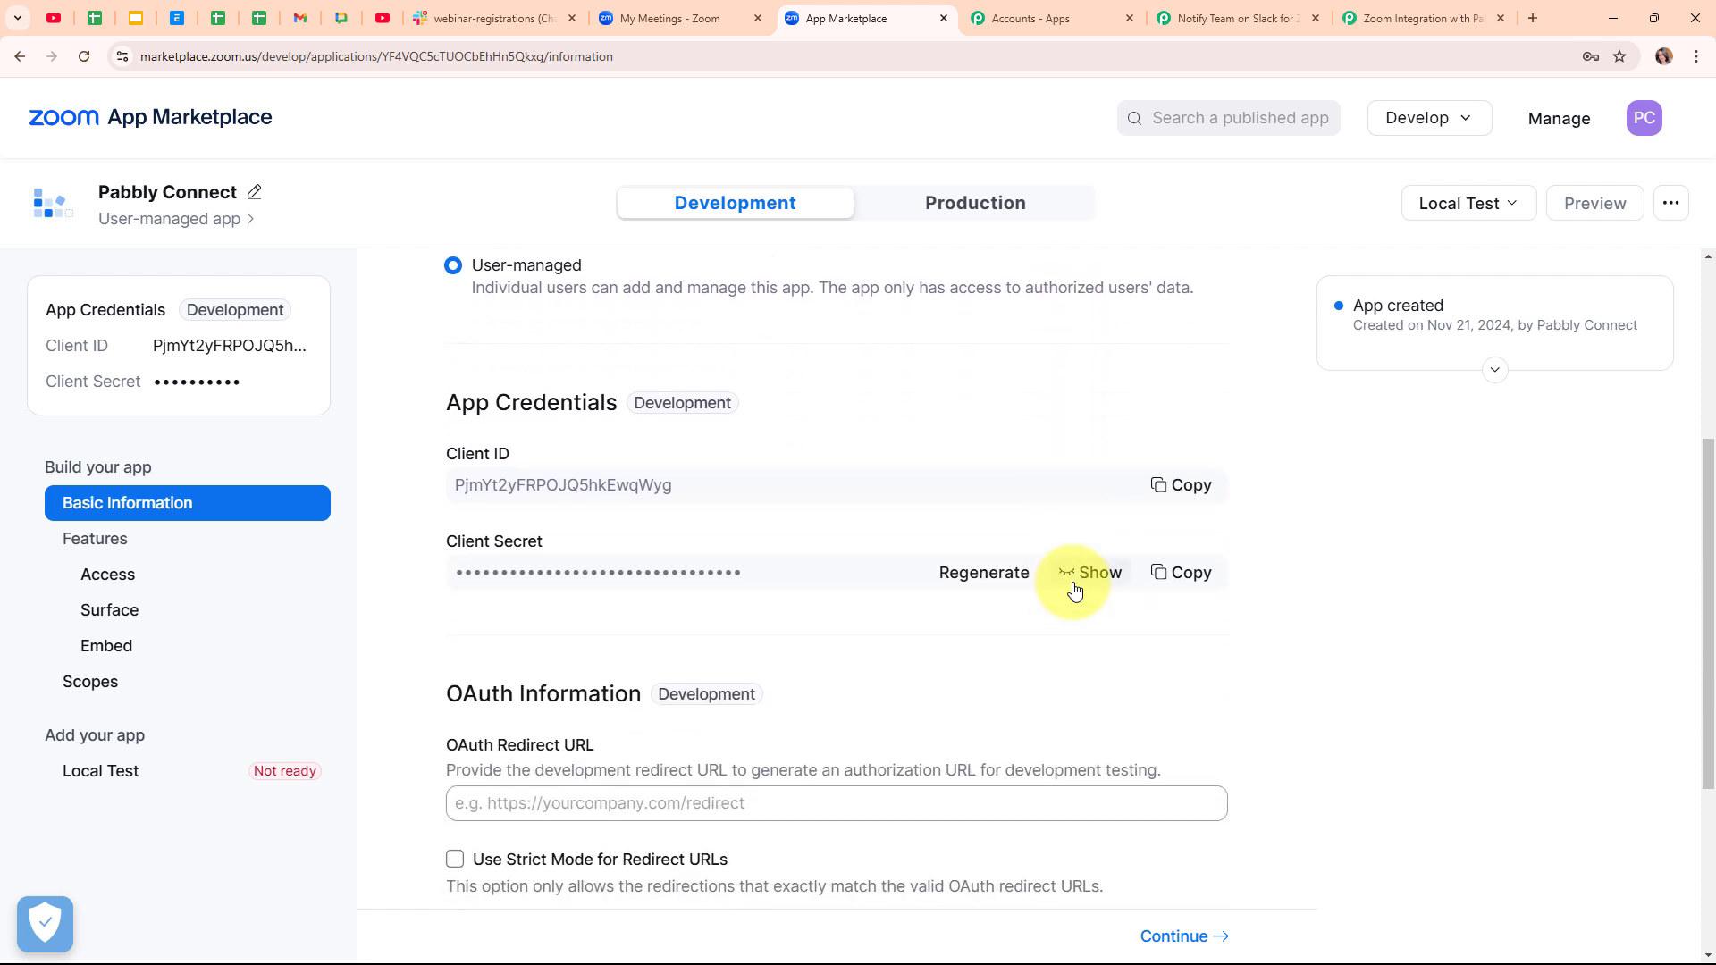
scroll(1076, 590, down, 4)
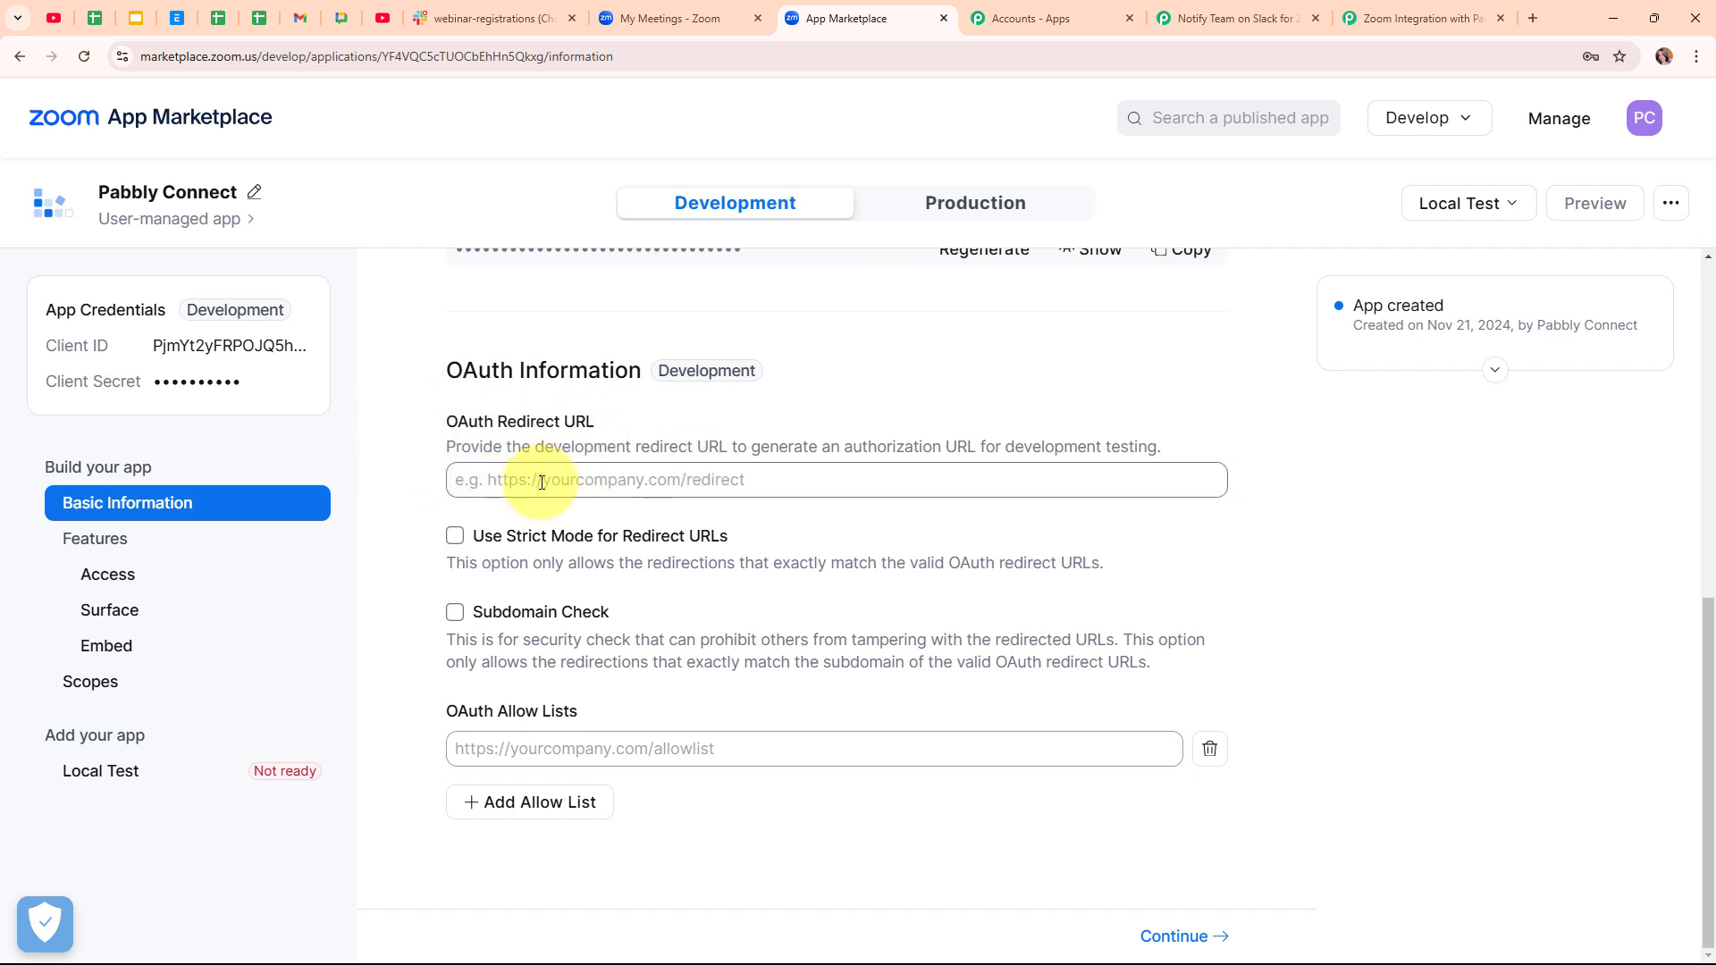
click(1366, 8)
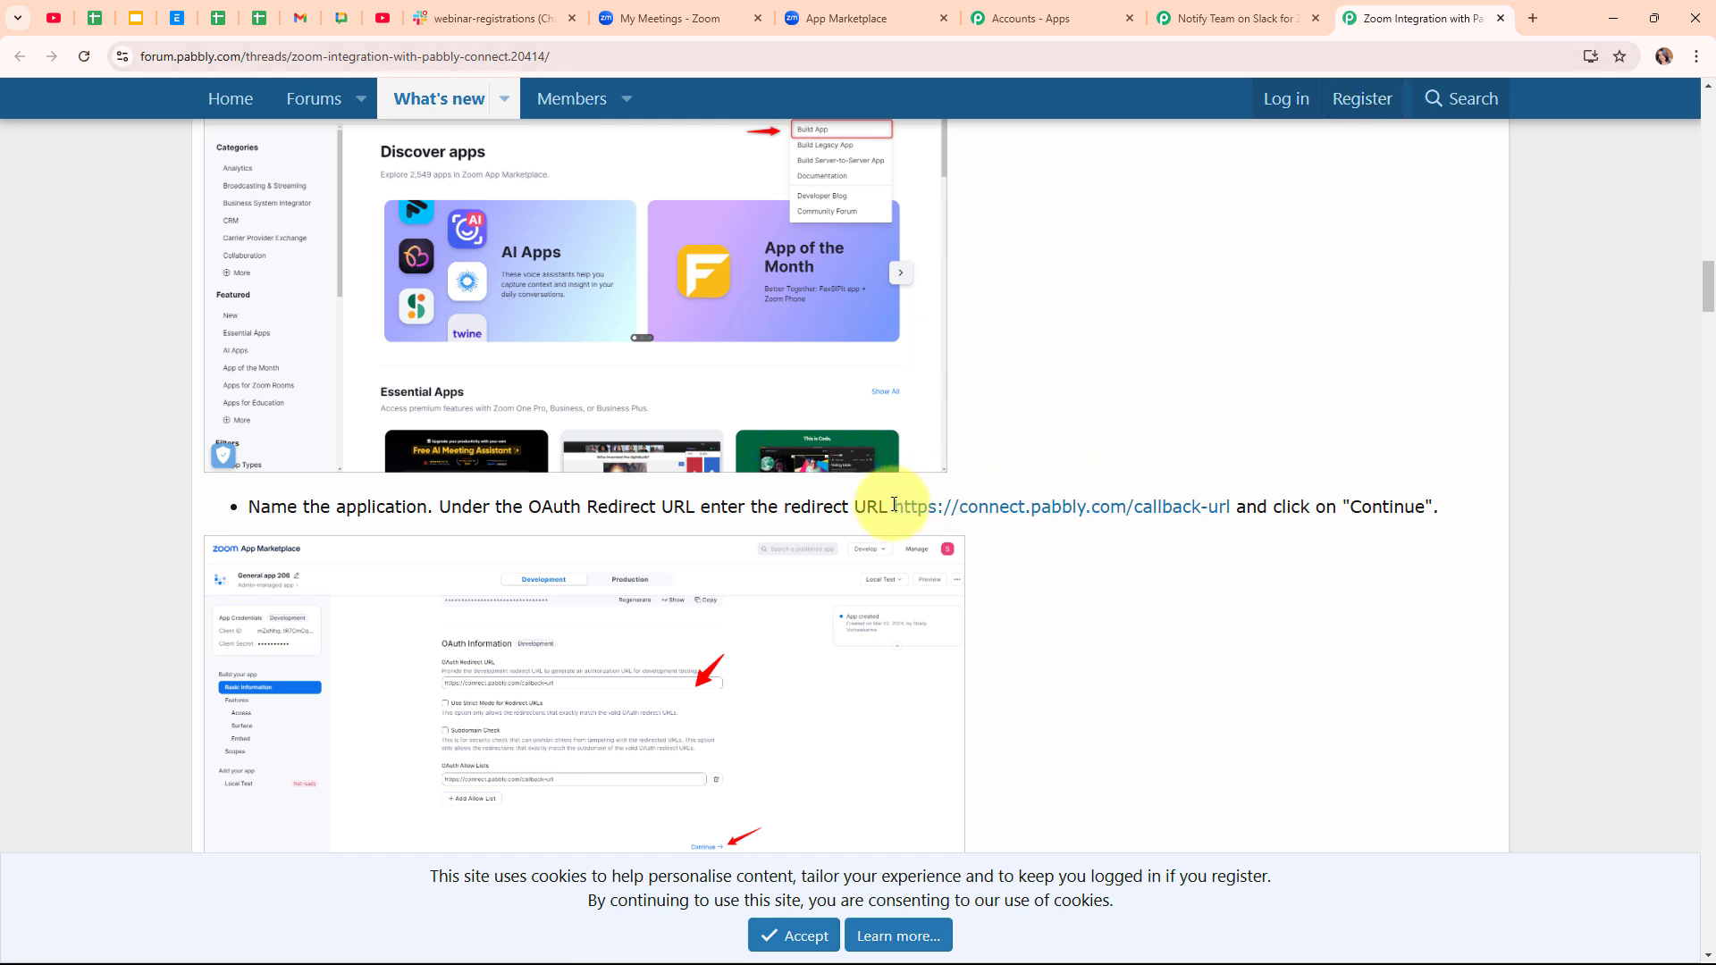
drag(897, 509, 1230, 510)
key(ctrl+c)
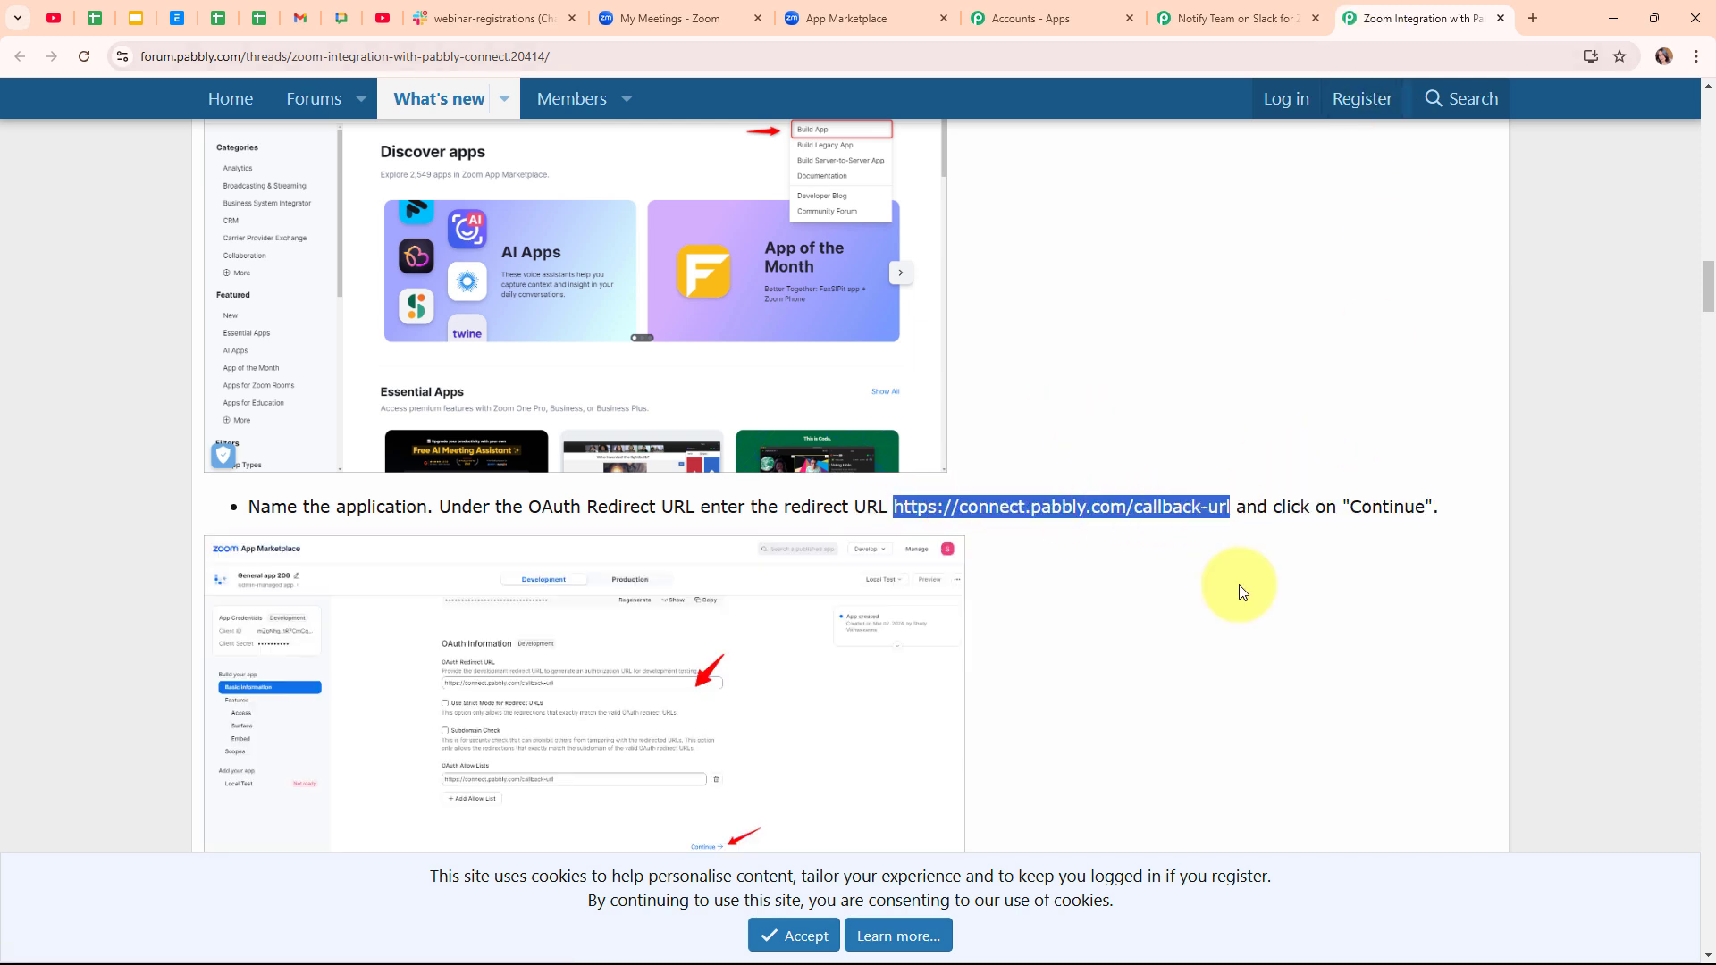
click(822, 18)
right_click(631, 480)
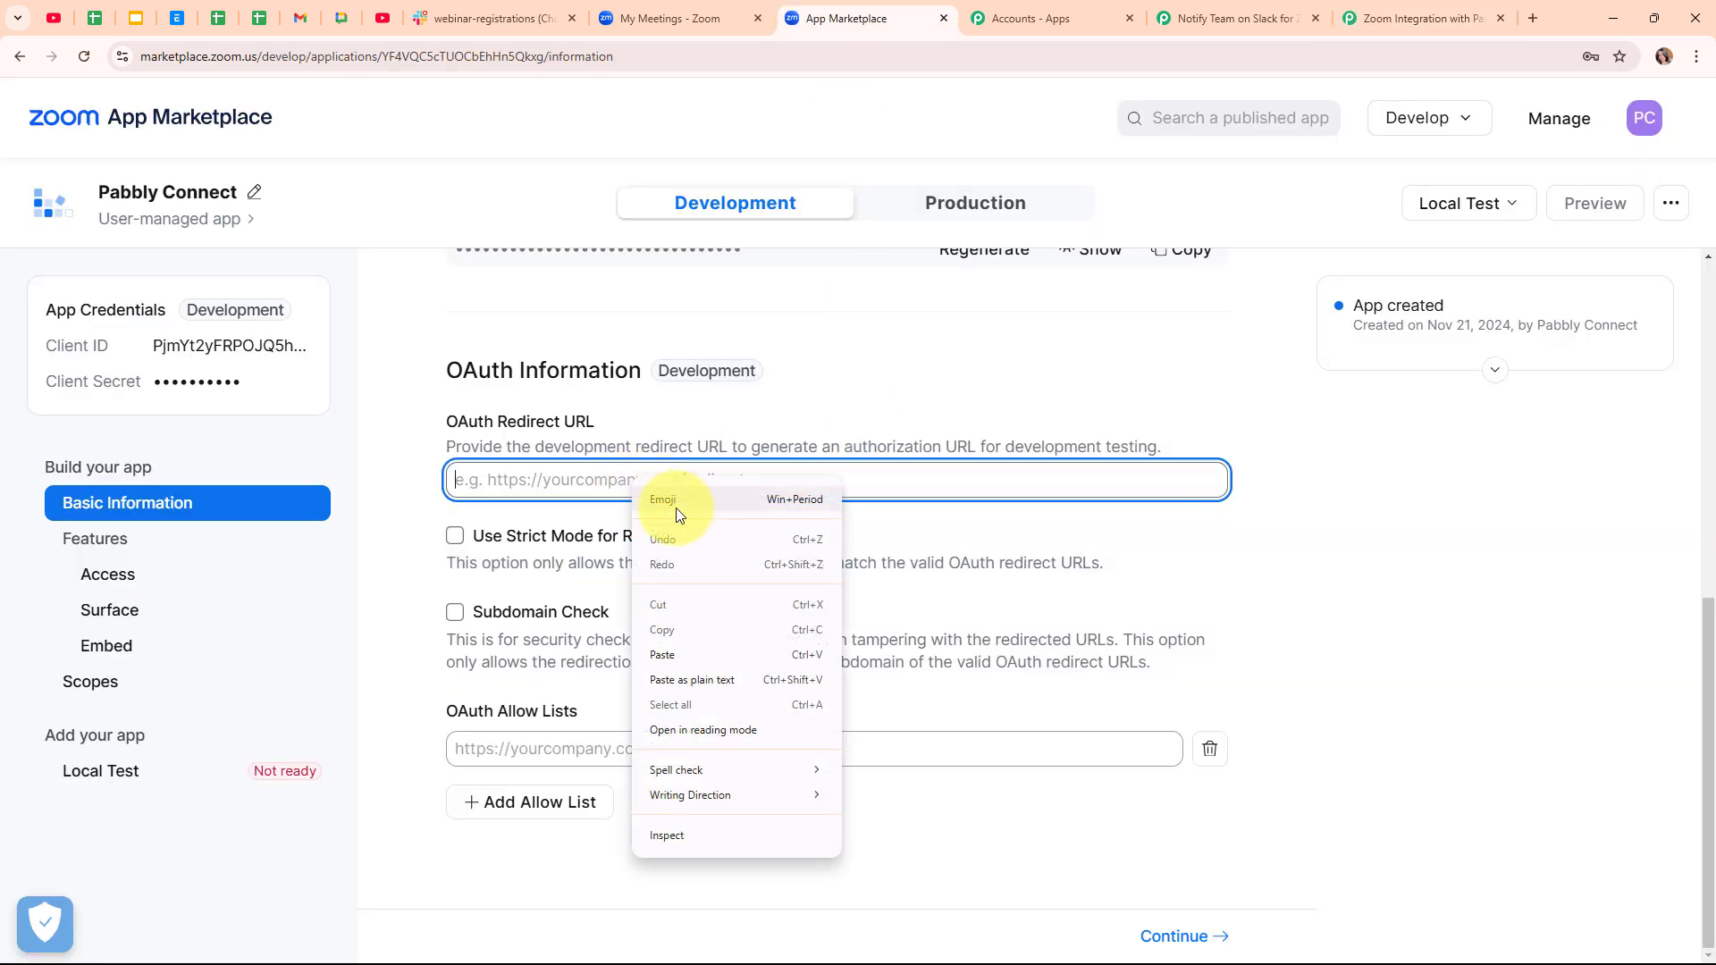
click(718, 655)
click(785, 445)
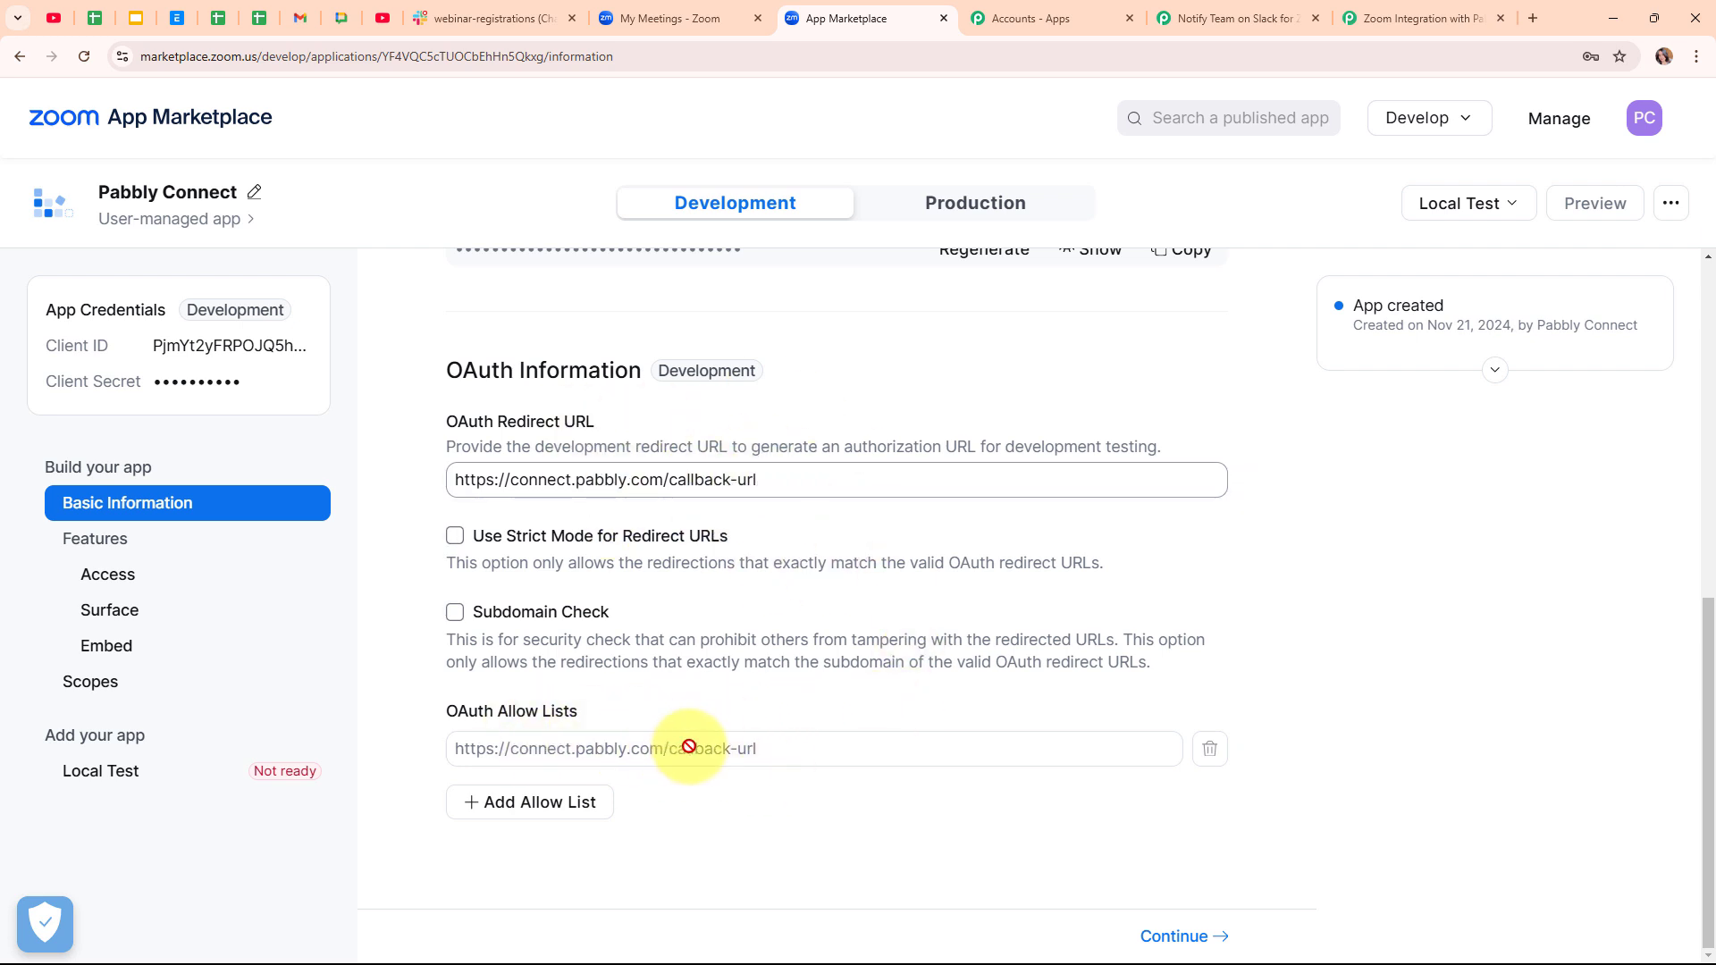
click(1160, 939)
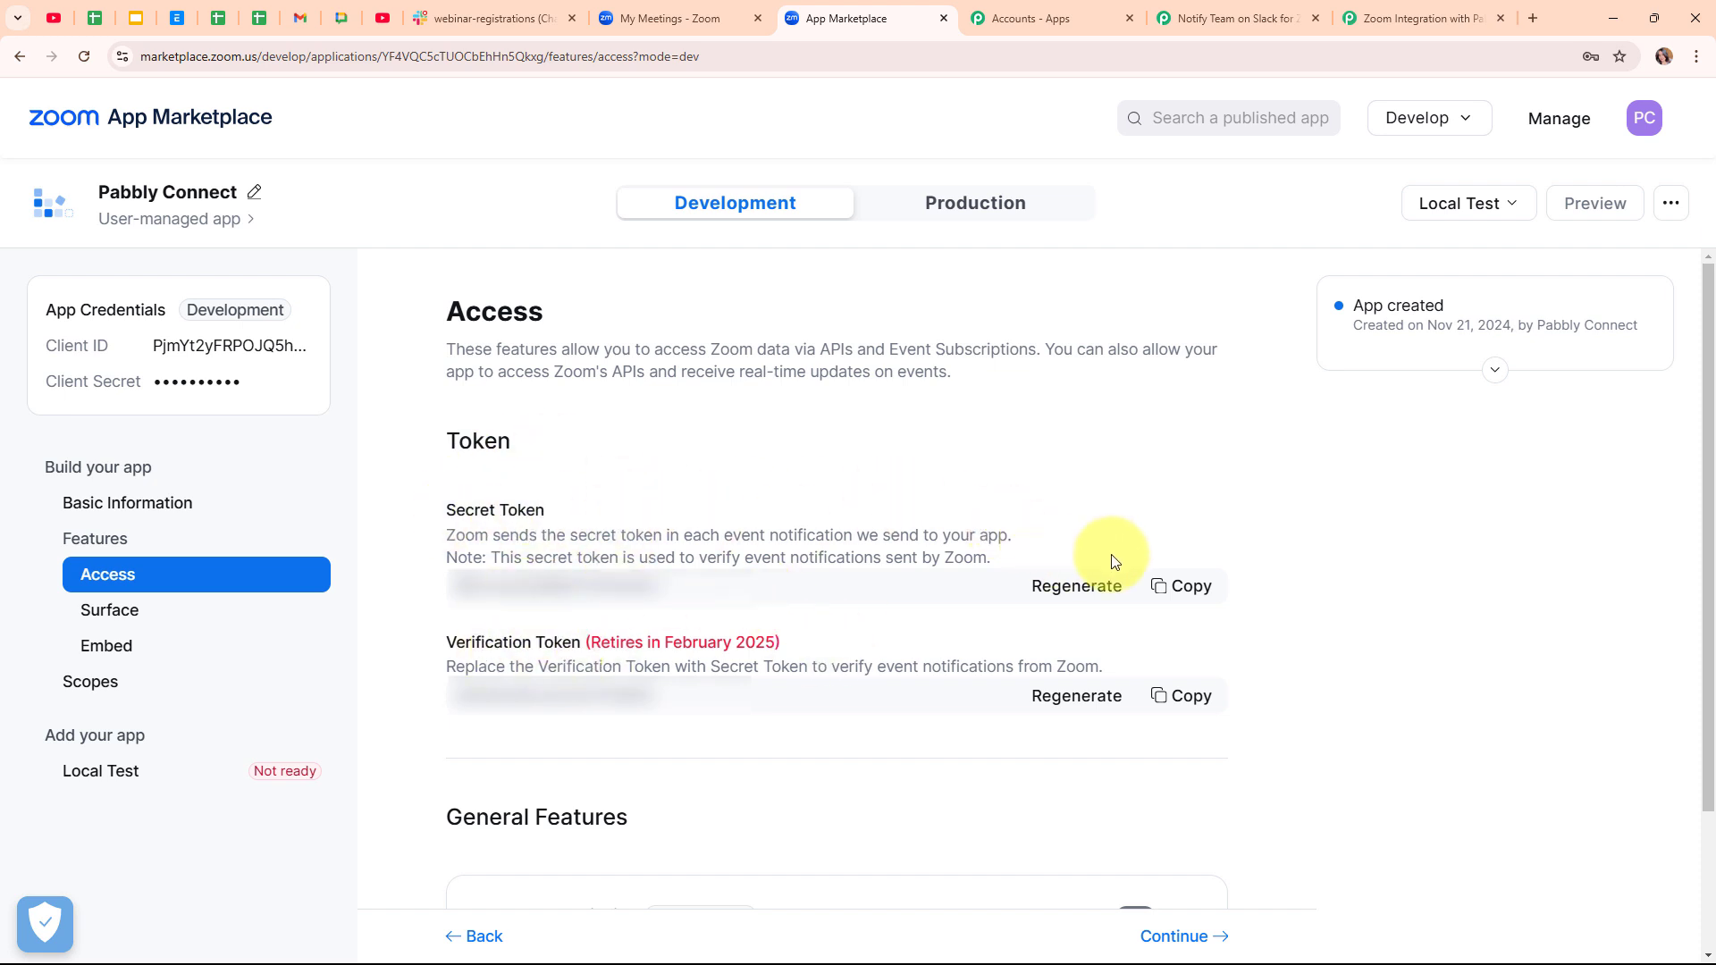
- Copy the Zoom app's secret token into the Pabbly Zoom connection and save it
click(1182, 583)
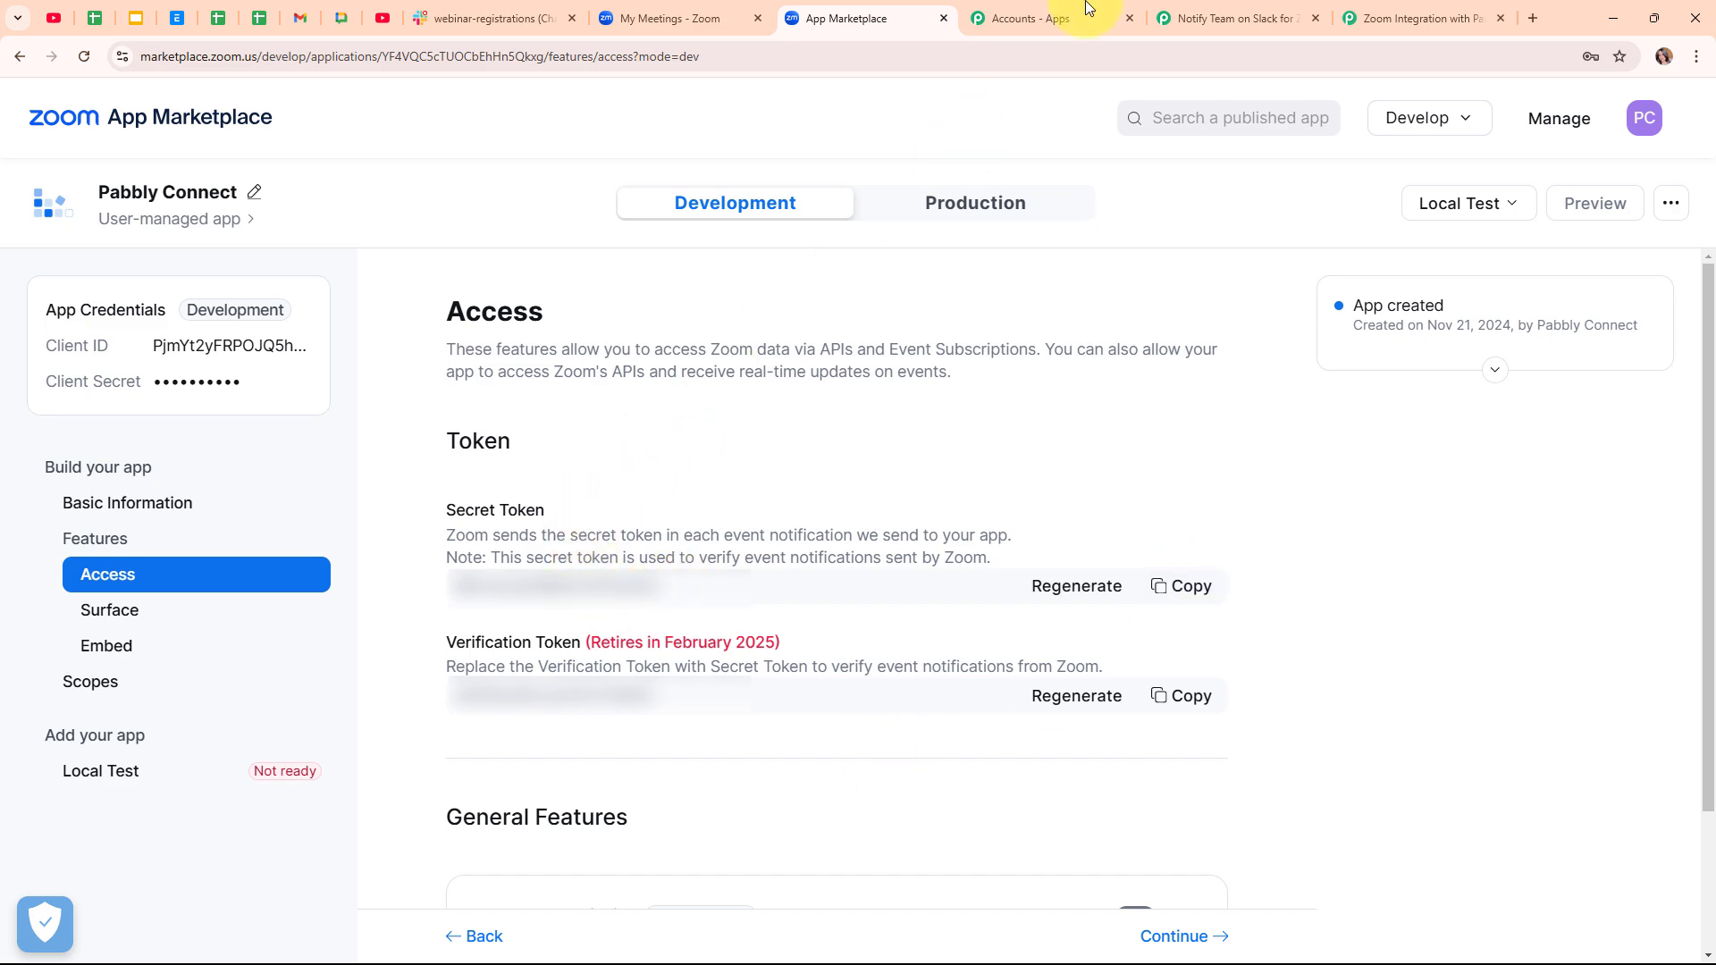
click(1234, 18)
click(898, 547)
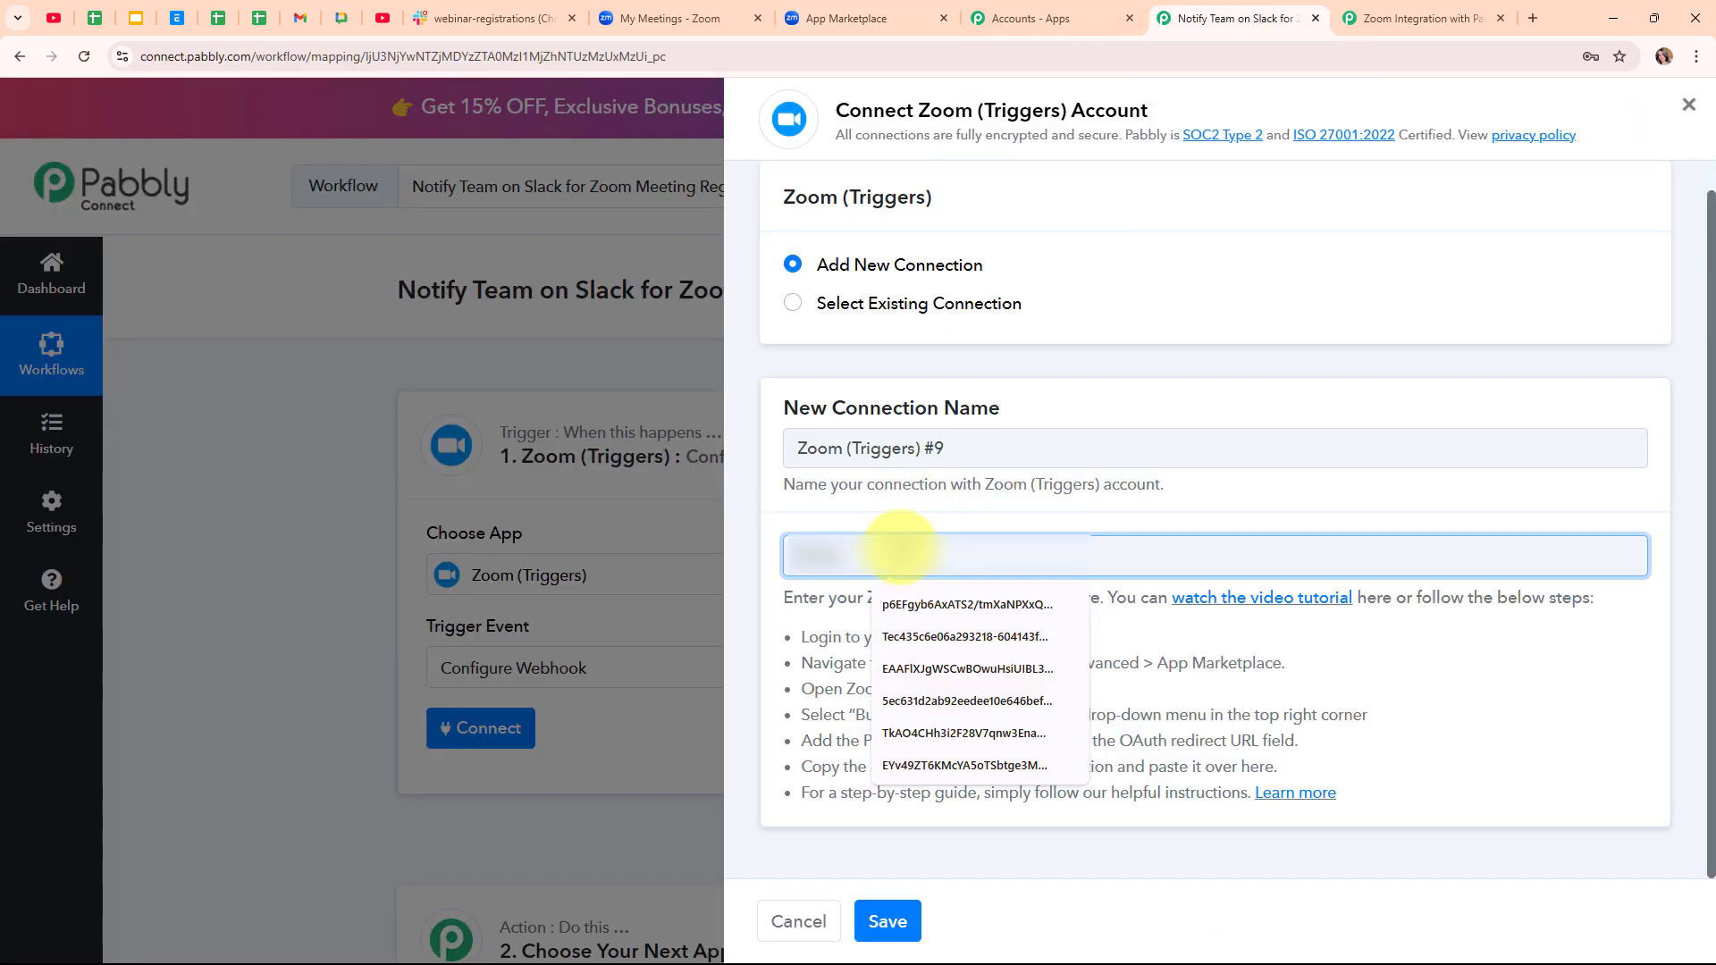
right_click(898, 556)
click(995, 721)
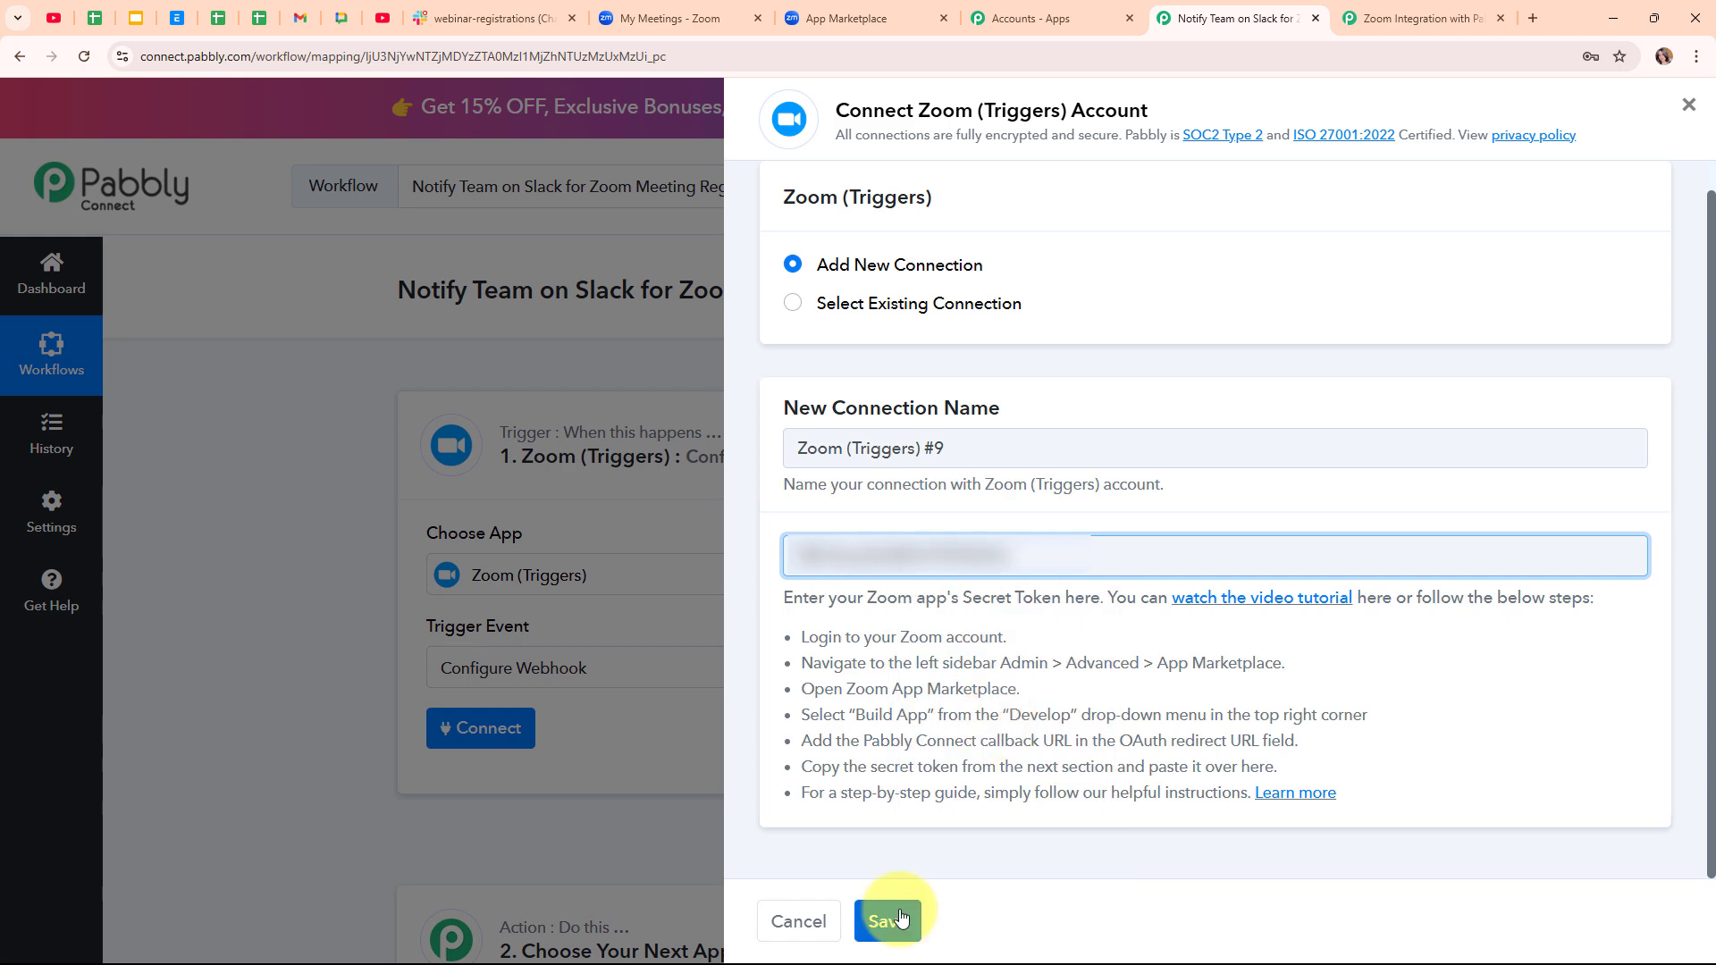
click(900, 919)
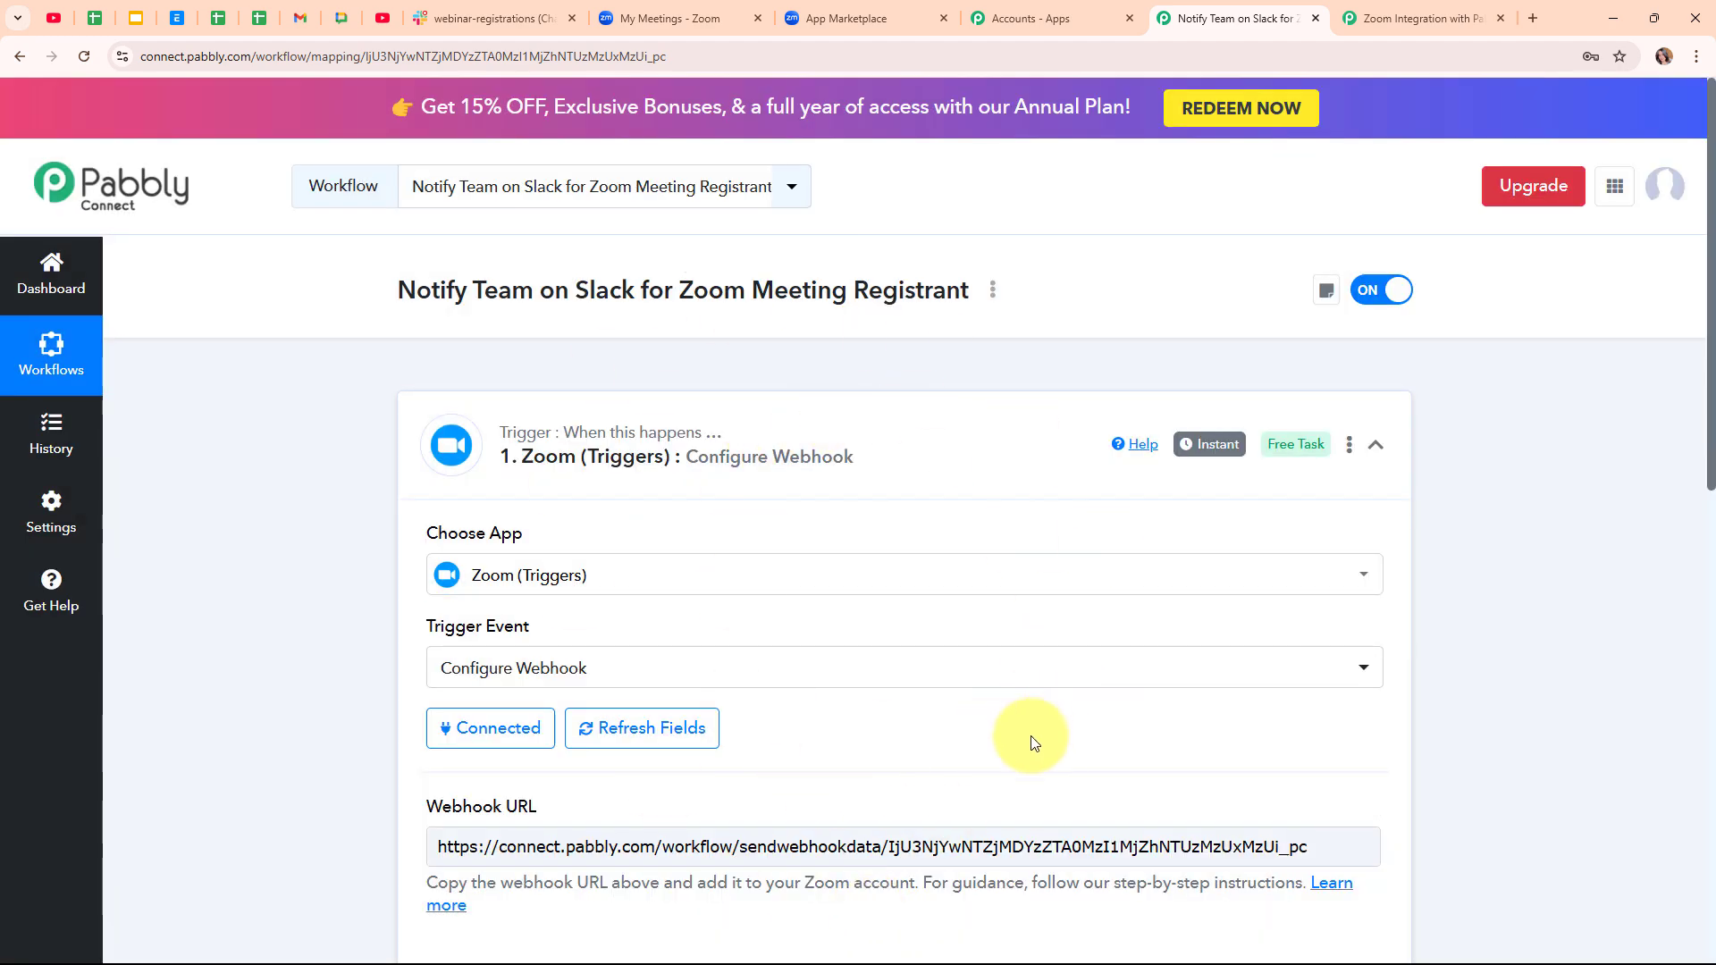
- Select the Zoom trigger's webhook URL and return to the Zoom app's Access settings
scroll(1034, 743, down, 3)
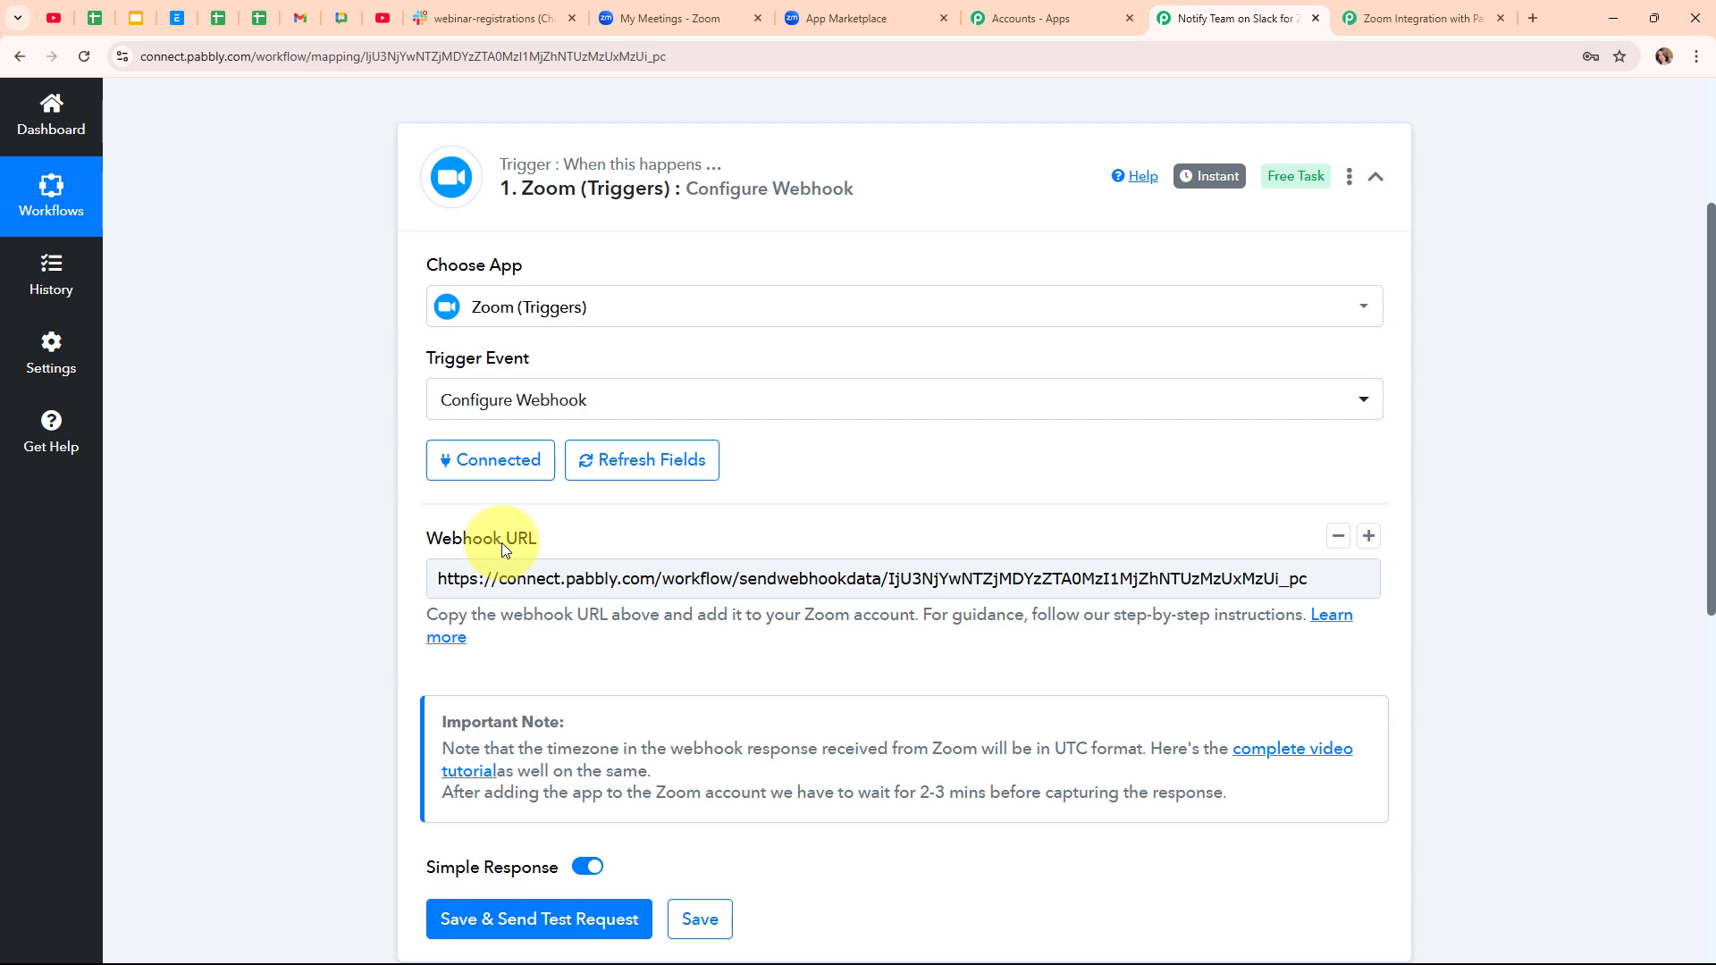
click(1305, 580)
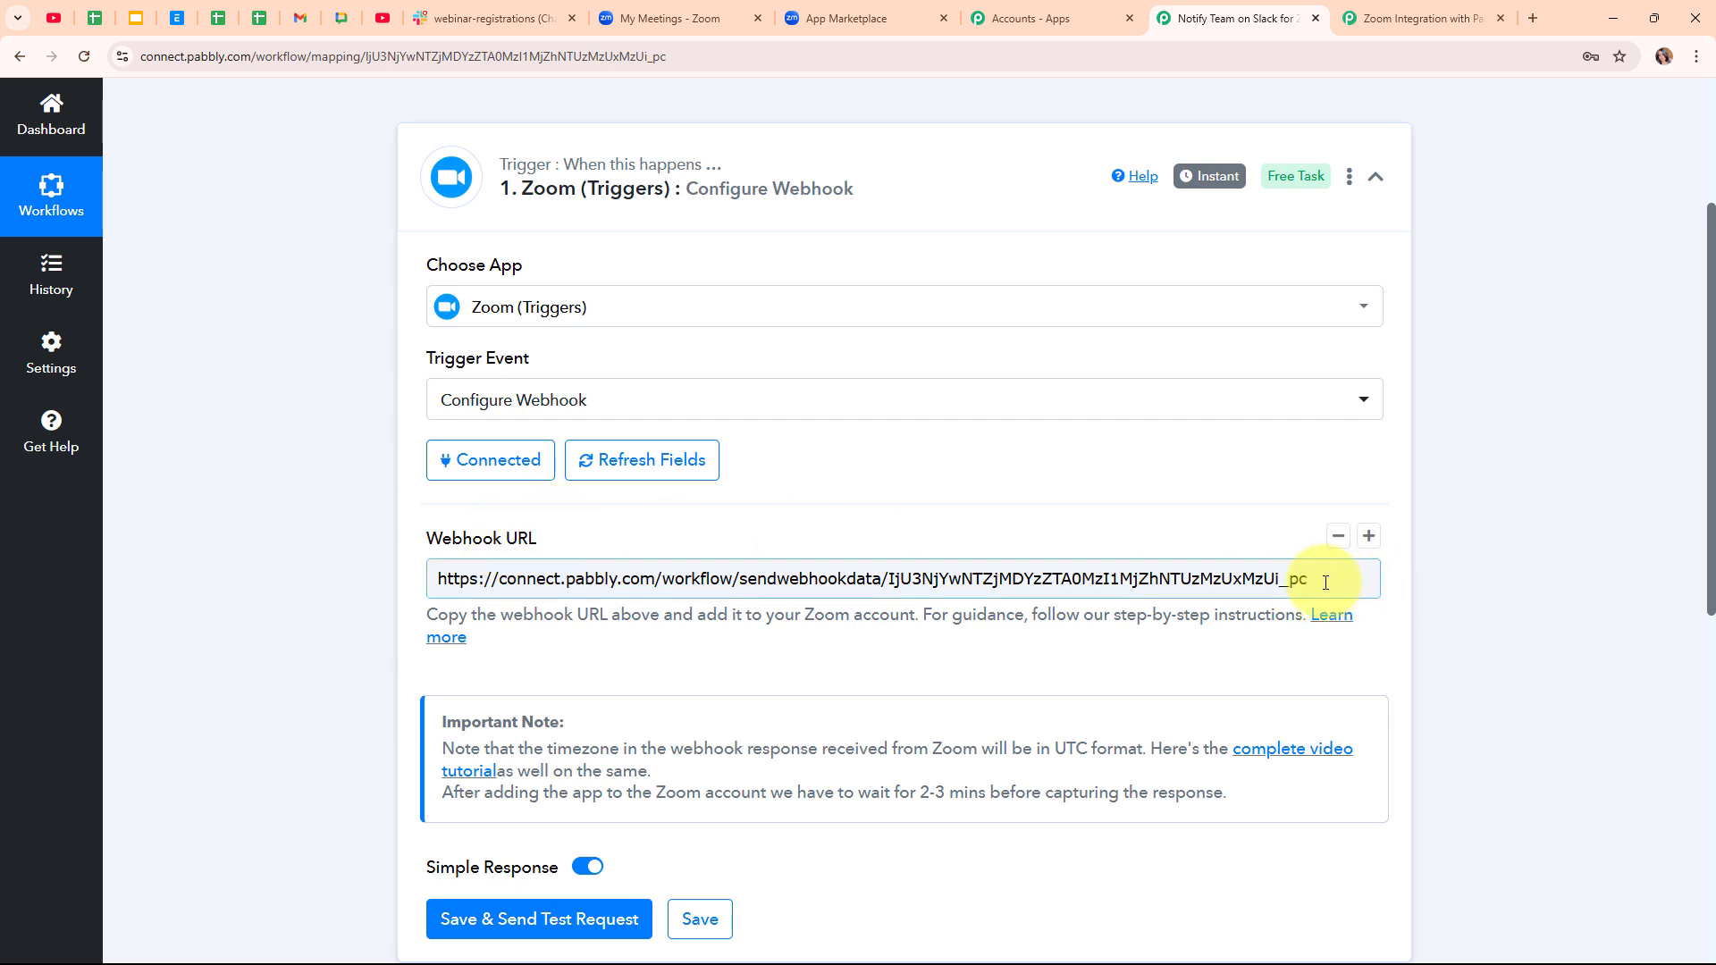
drag(1307, 580, 410, 578)
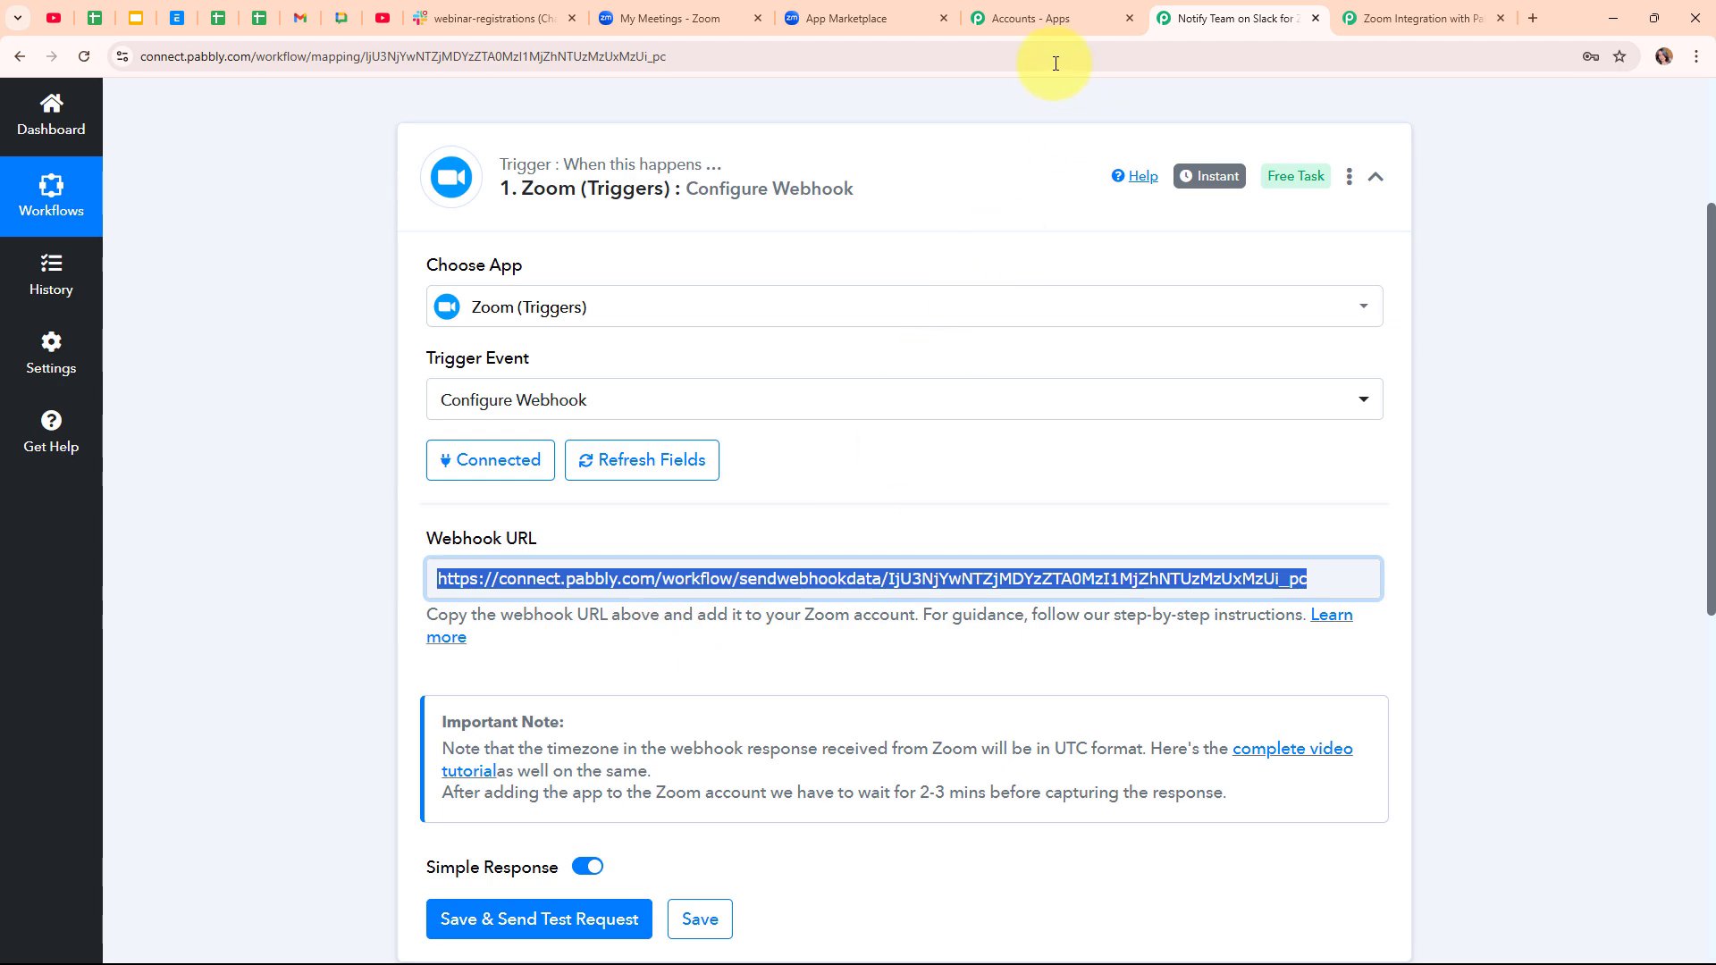
click(860, 18)
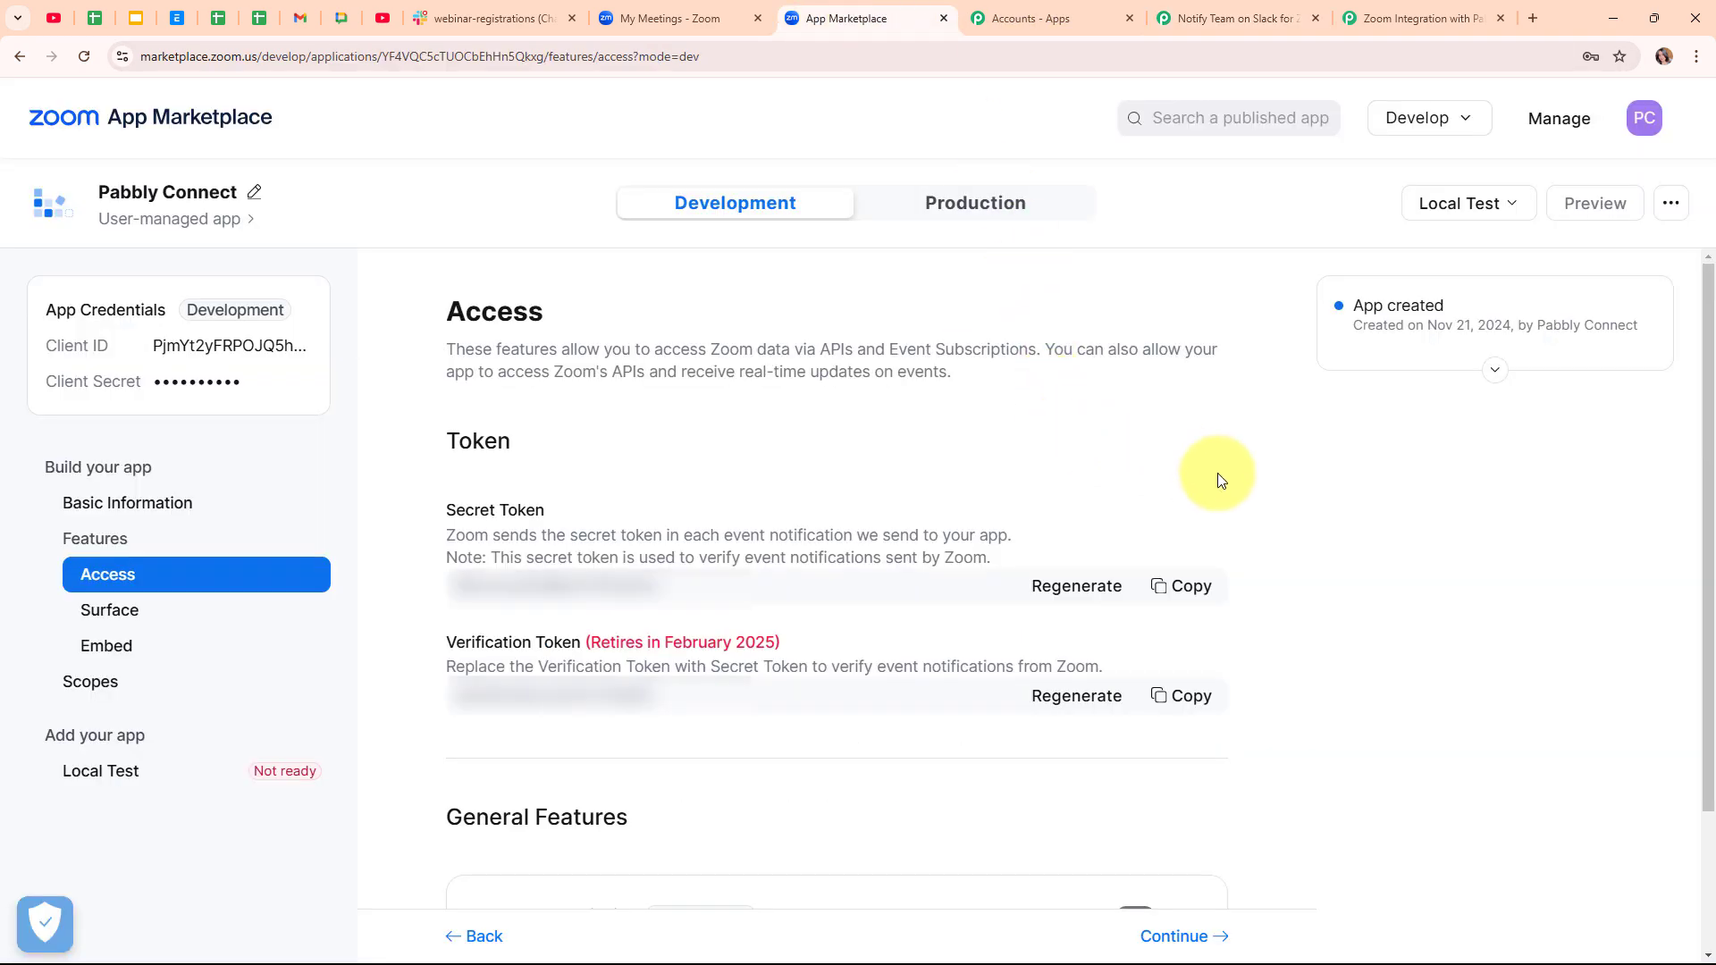
- Switch on Event Subscription and add a webhook subscription named 'New Registration'
scroll(1221, 480, down, 2)
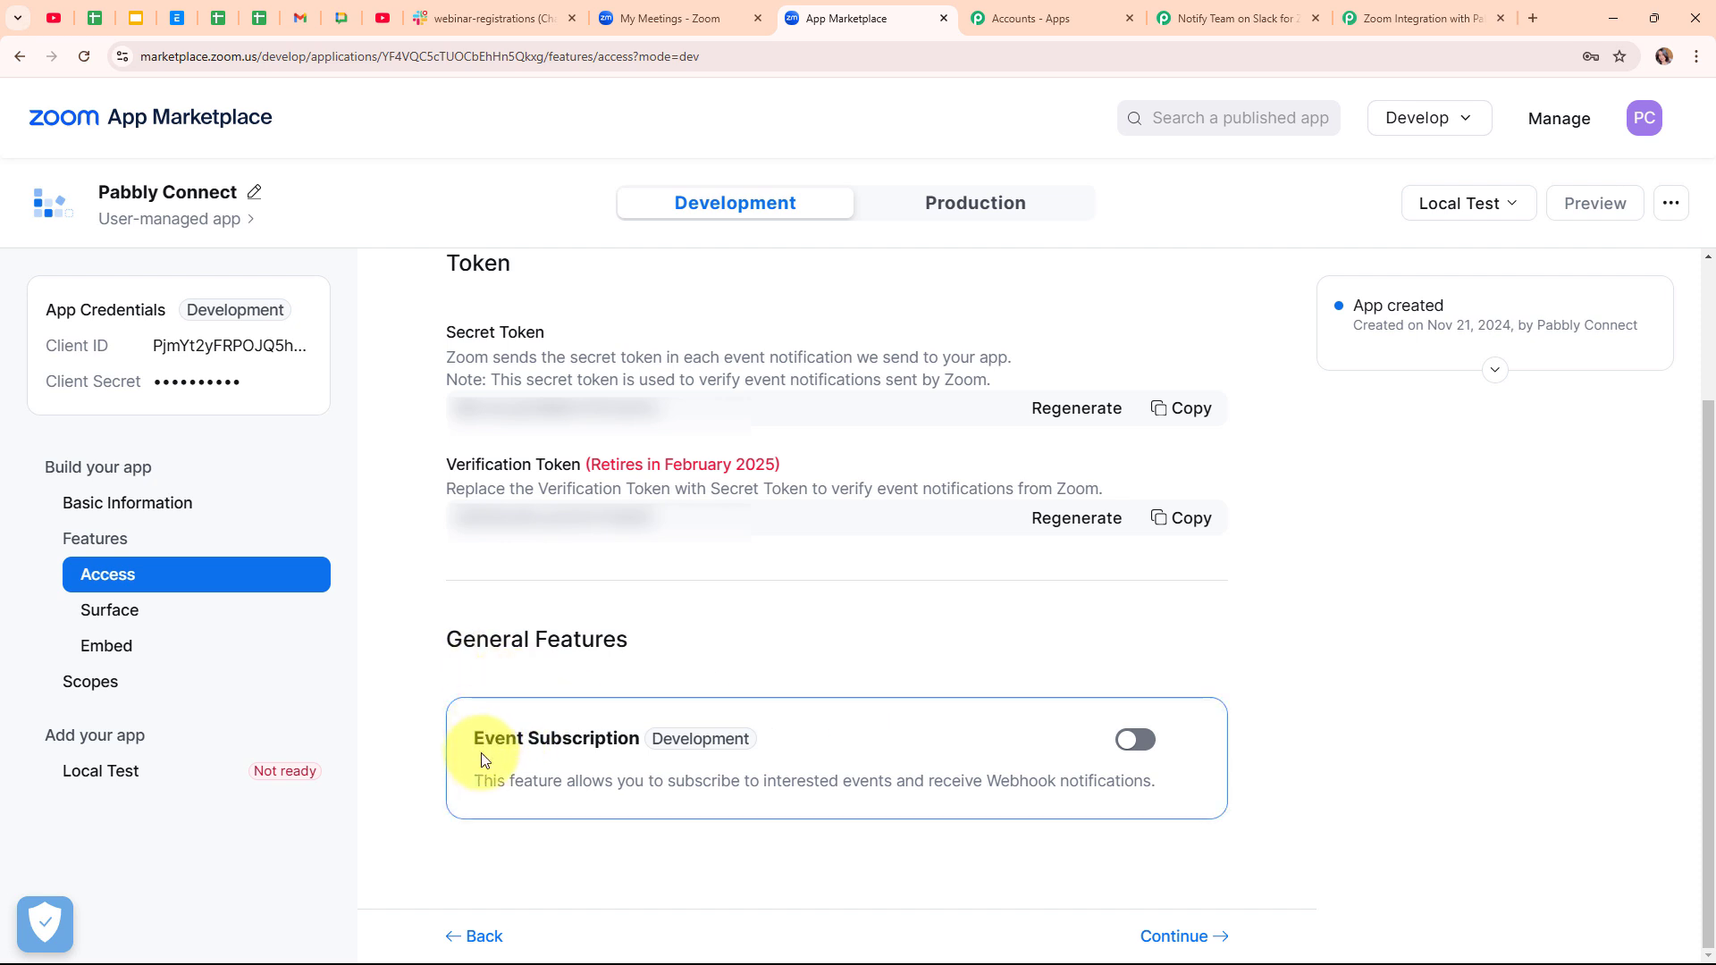
click(1143, 755)
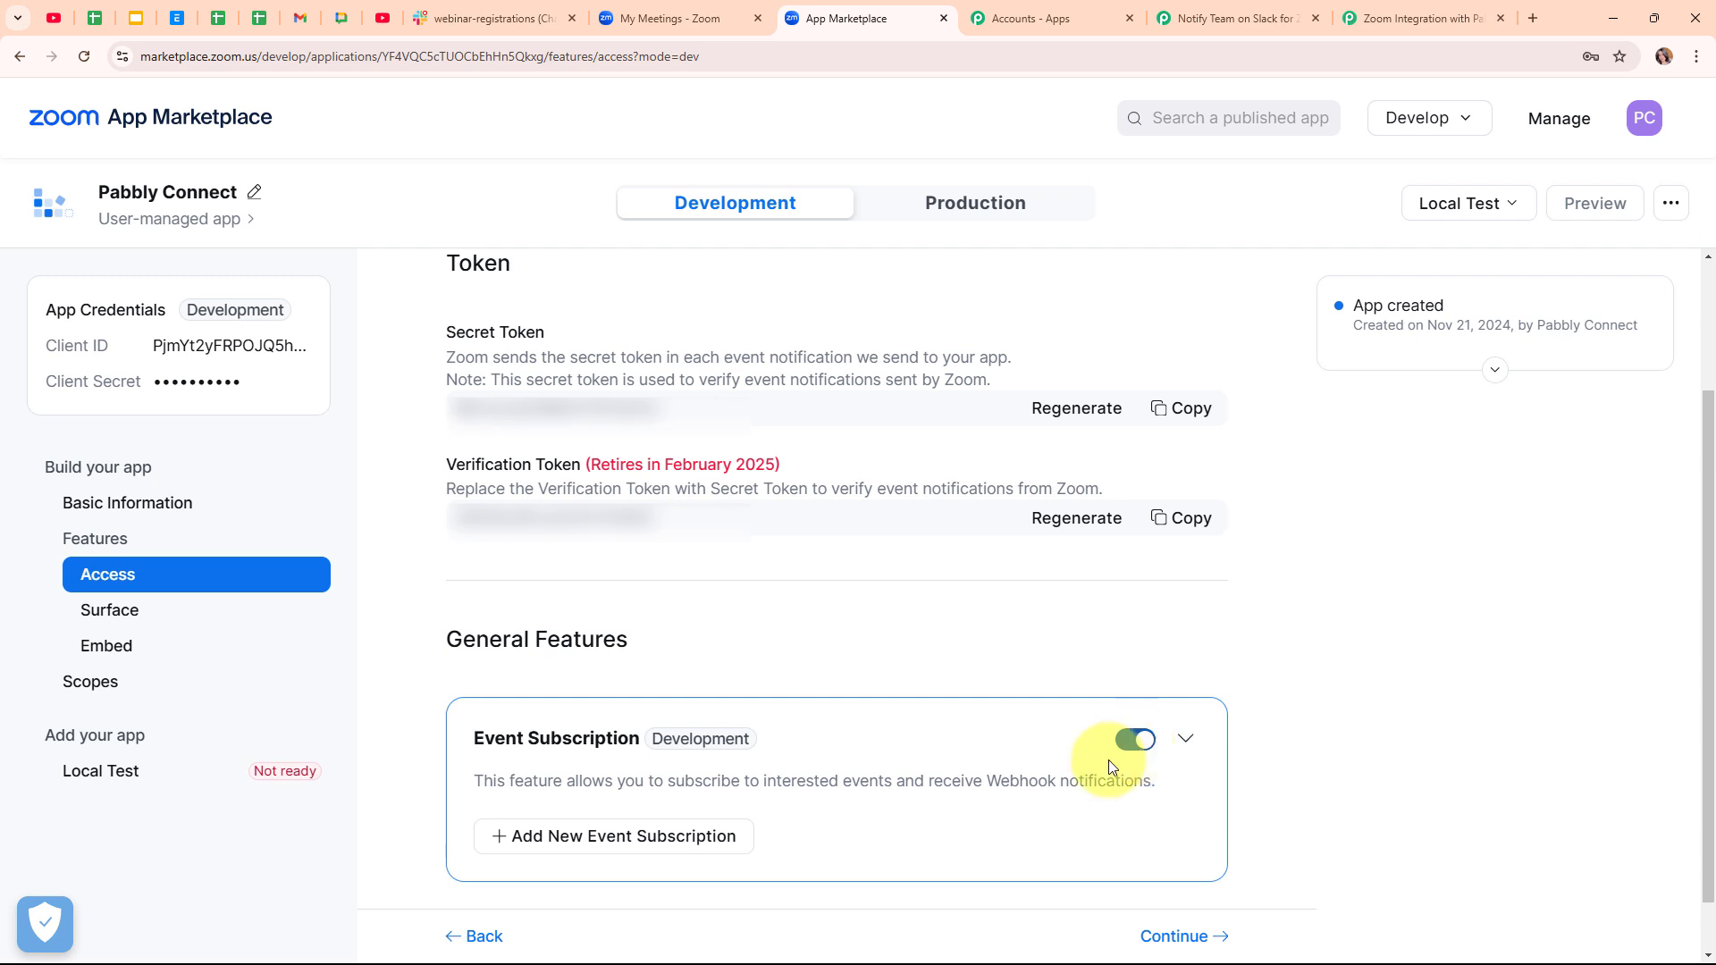
click(634, 841)
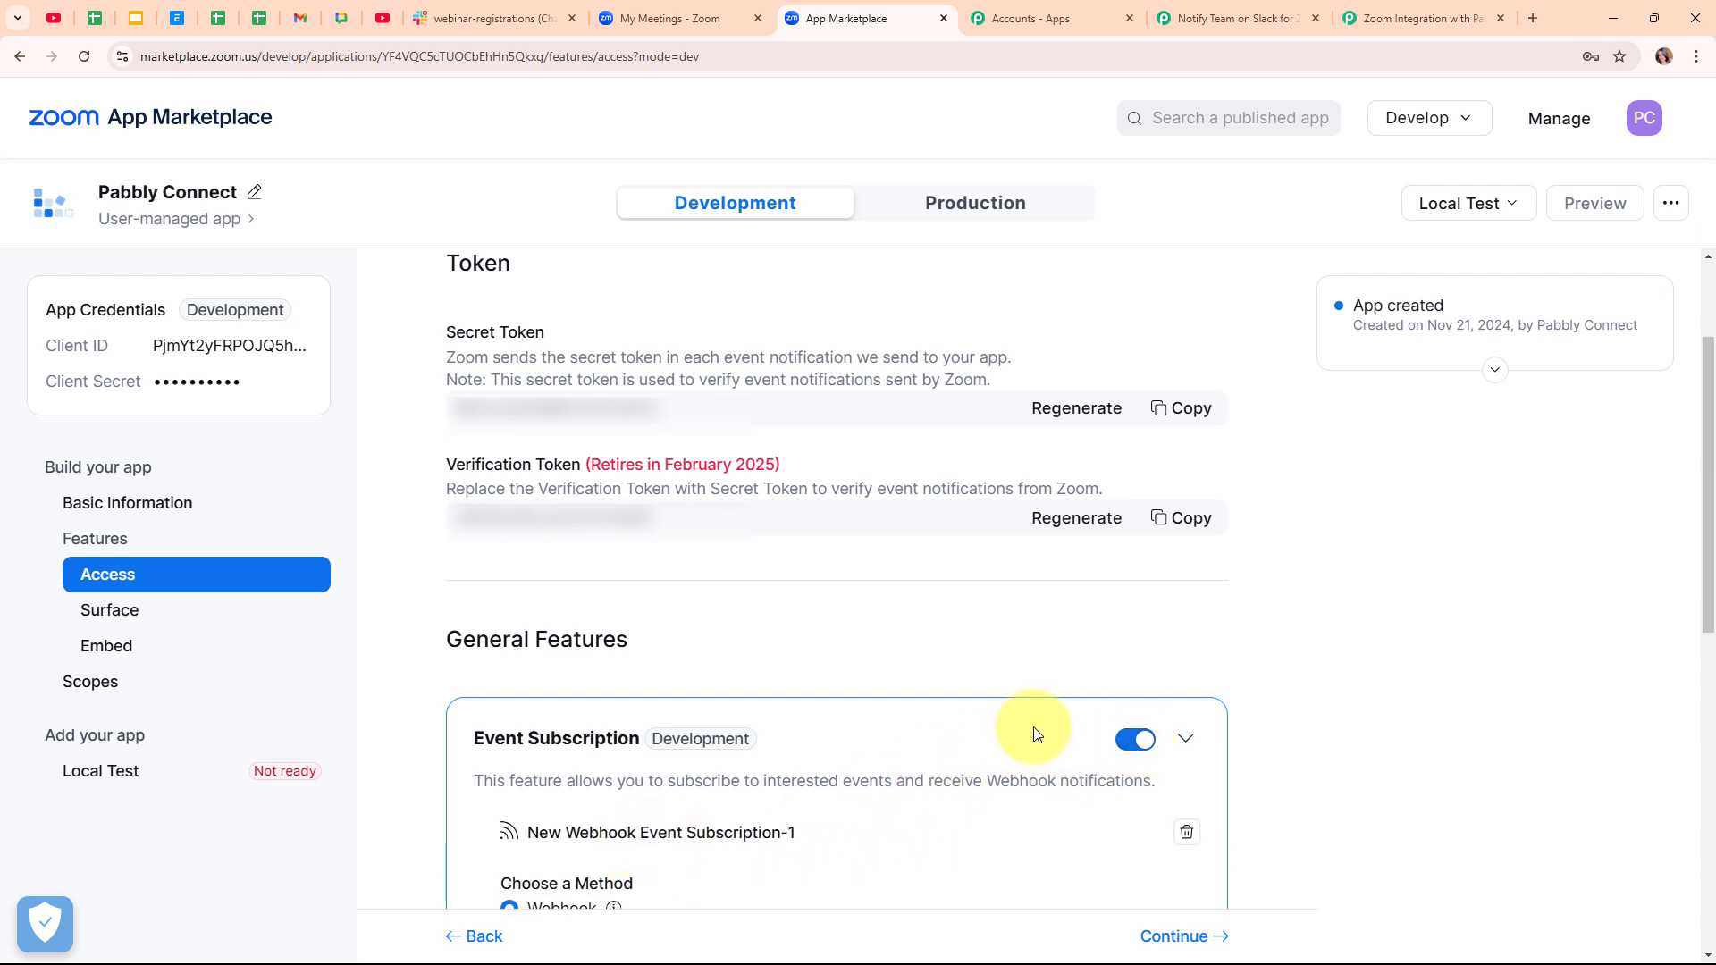
scroll(1033, 728, down, 5)
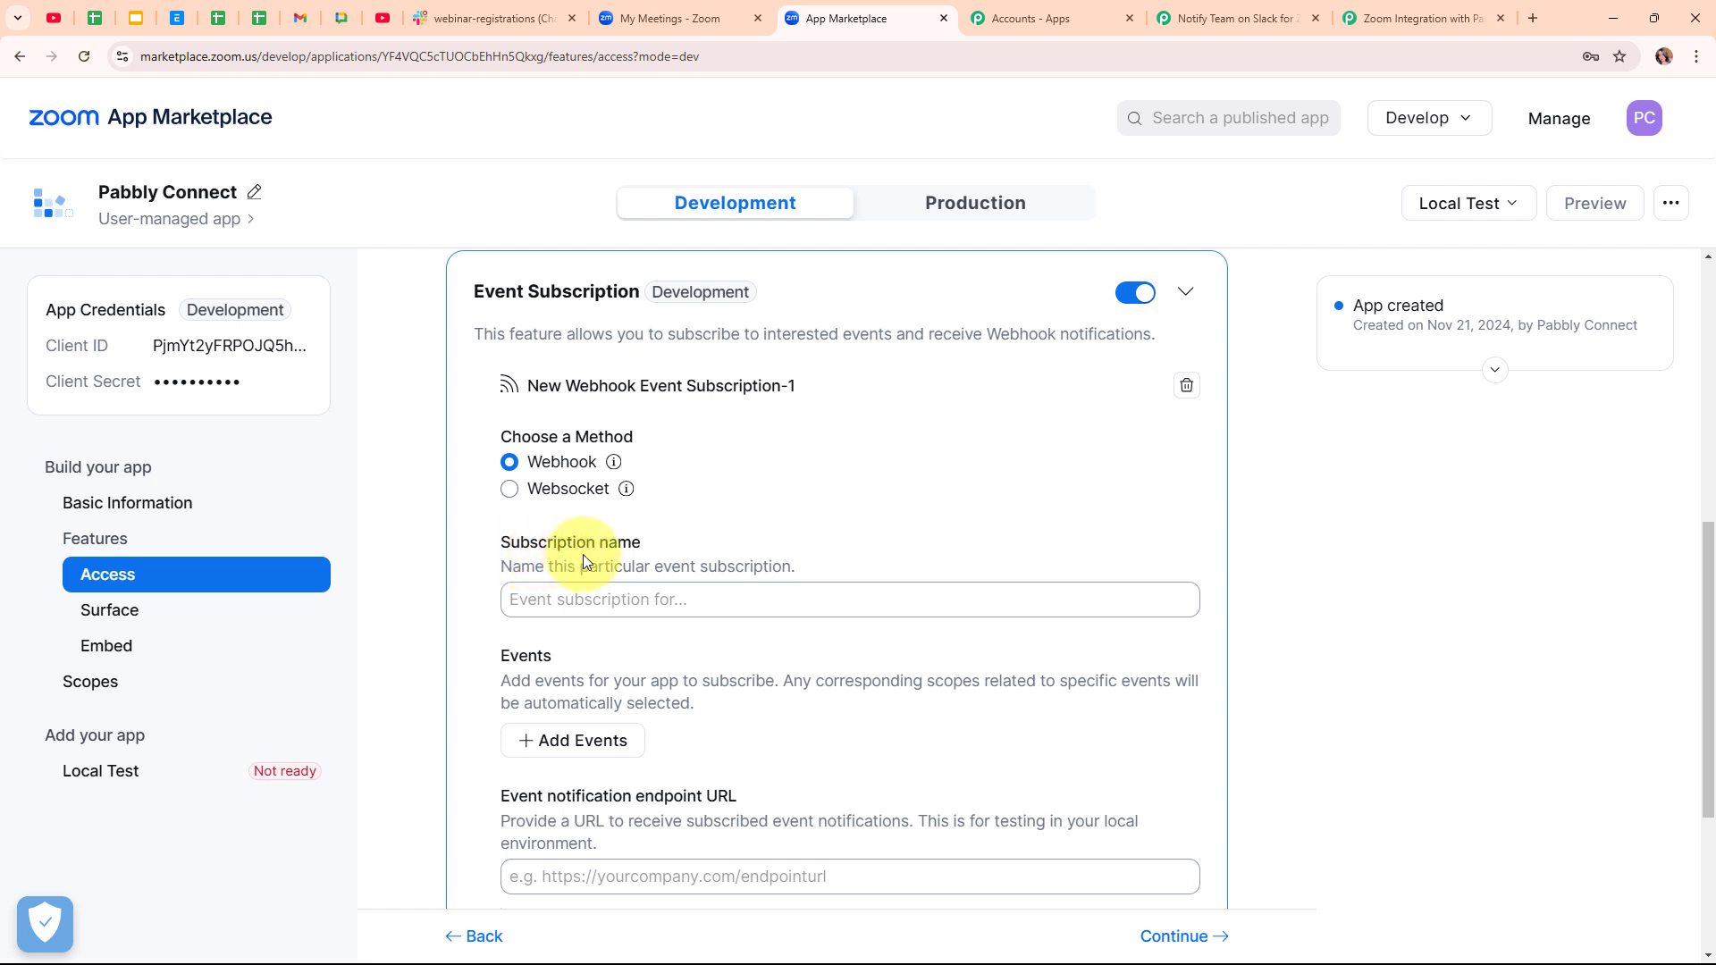
click(640, 605)
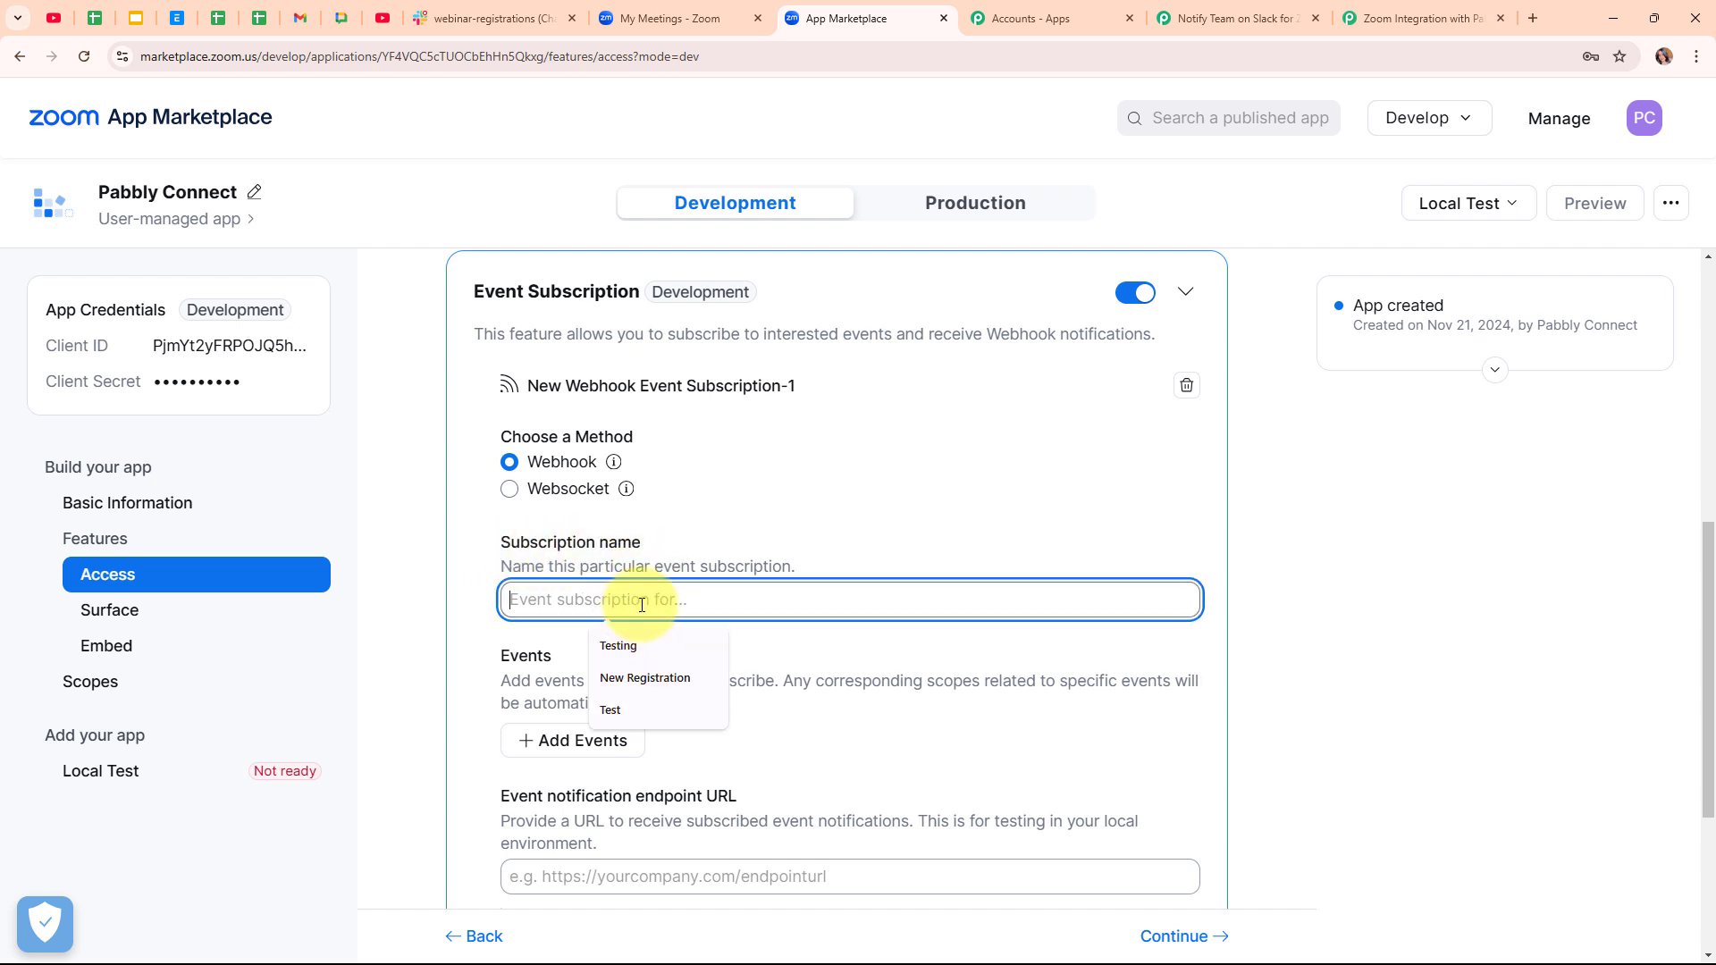
click(671, 678)
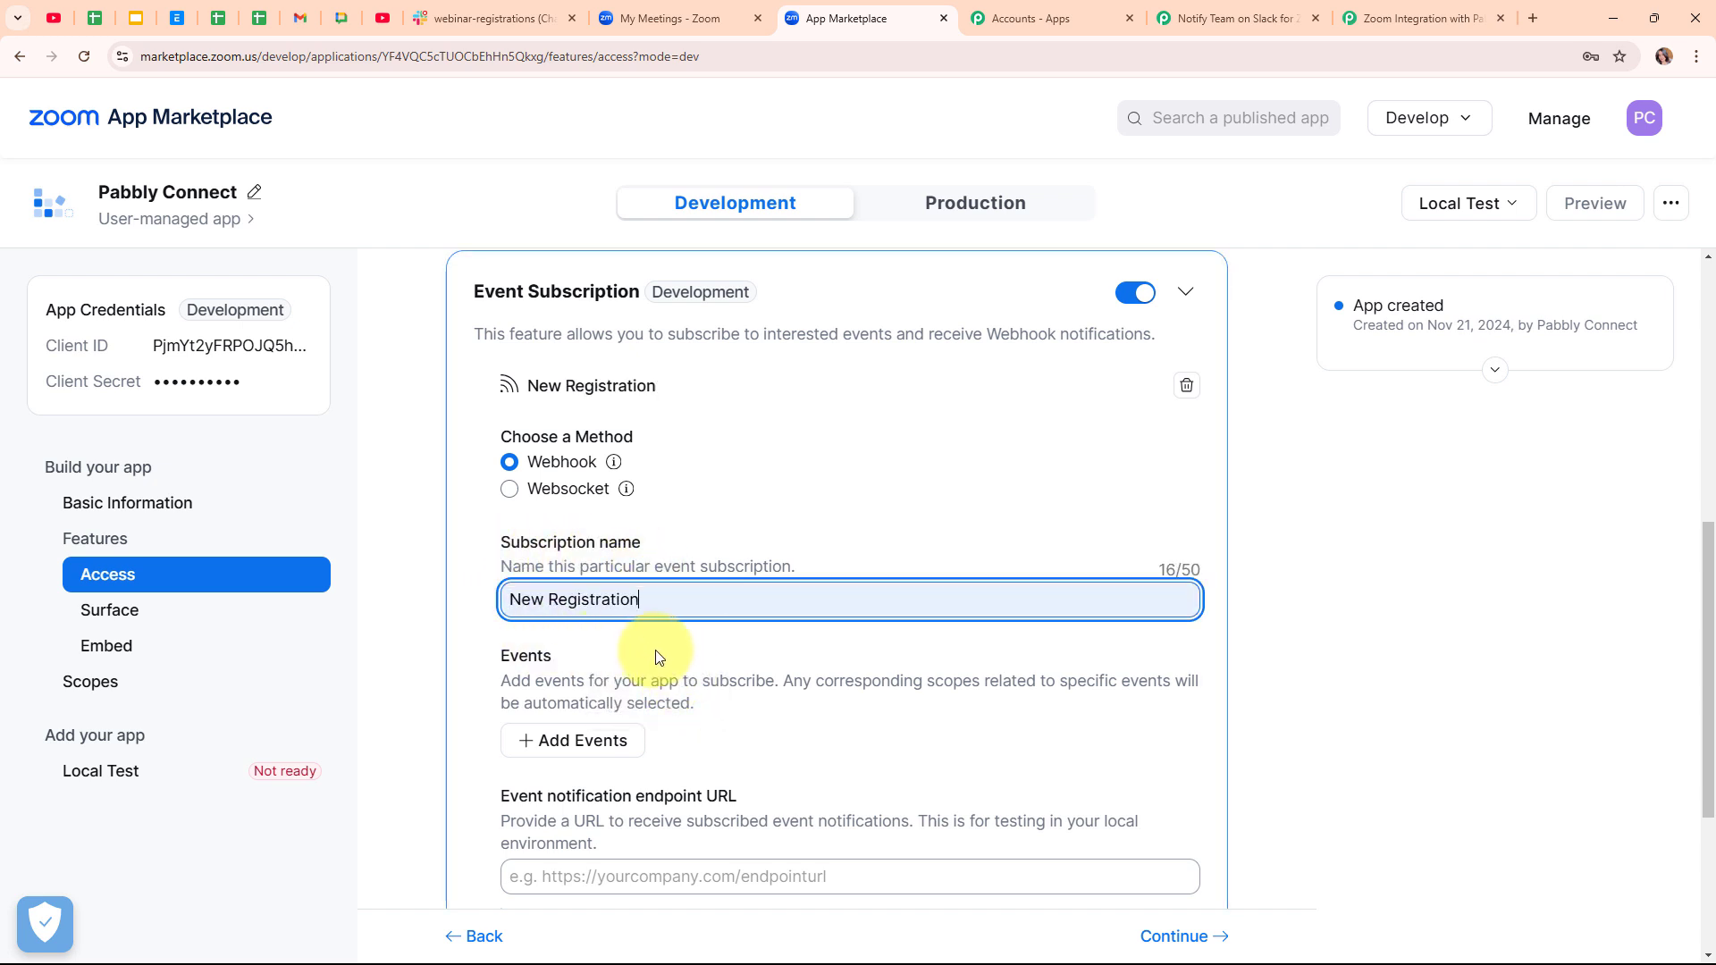
click(720, 636)
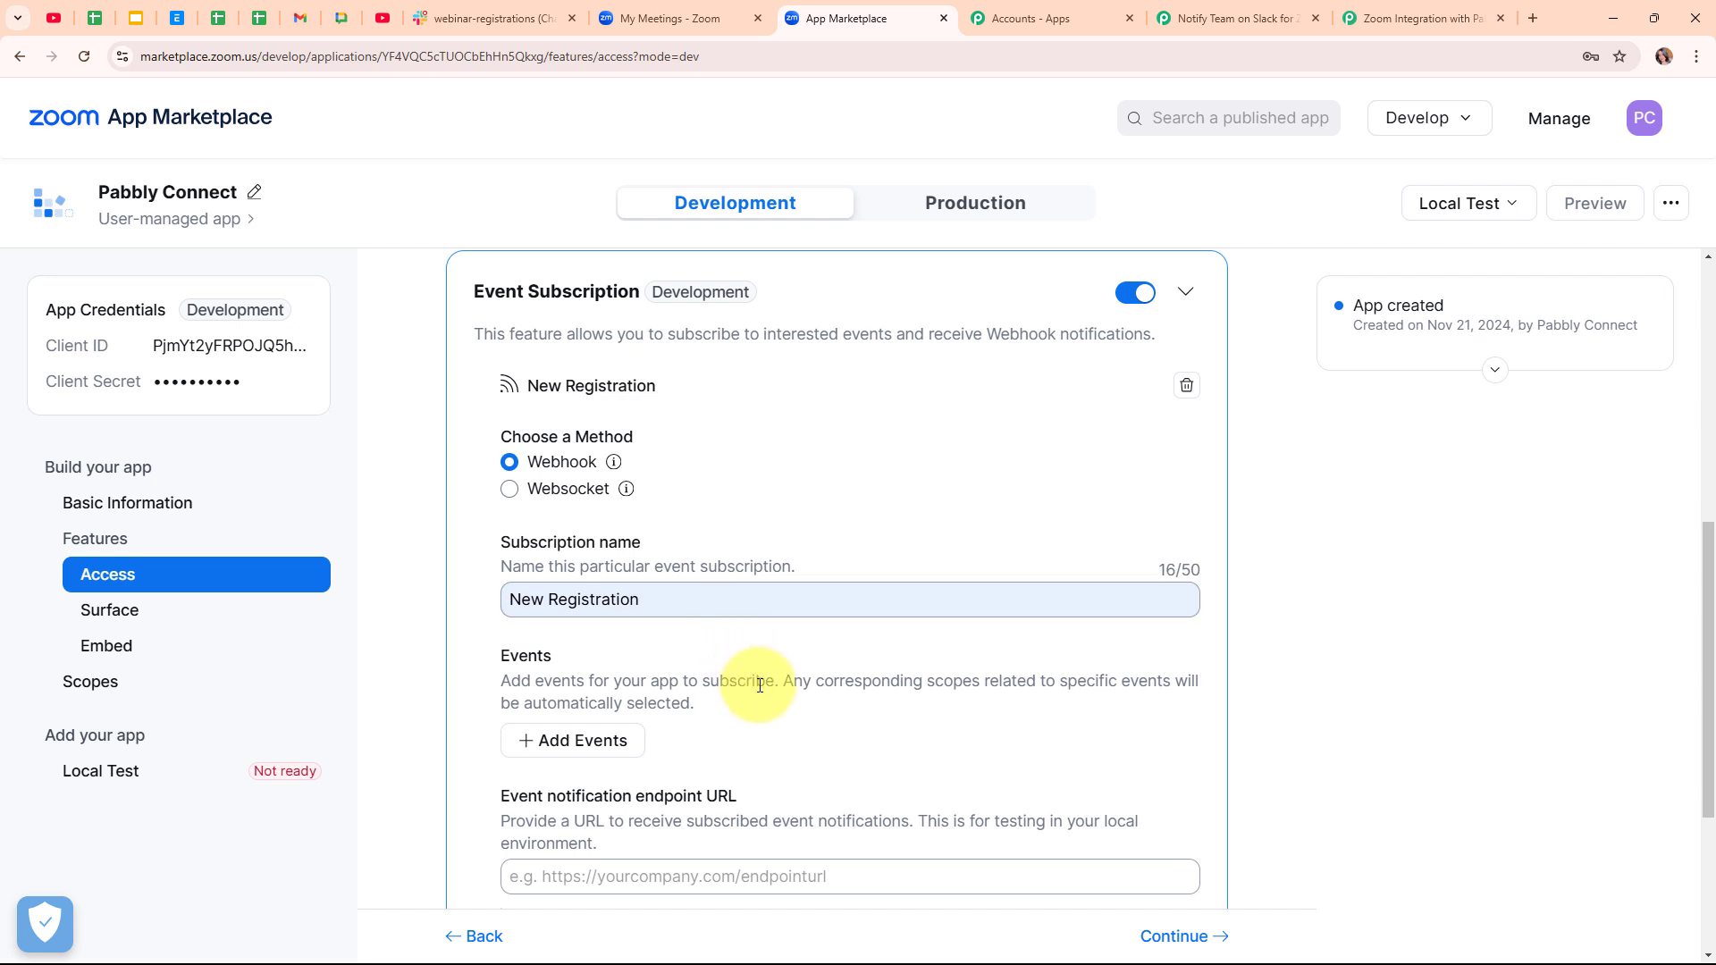
scroll(760, 682, down, 1)
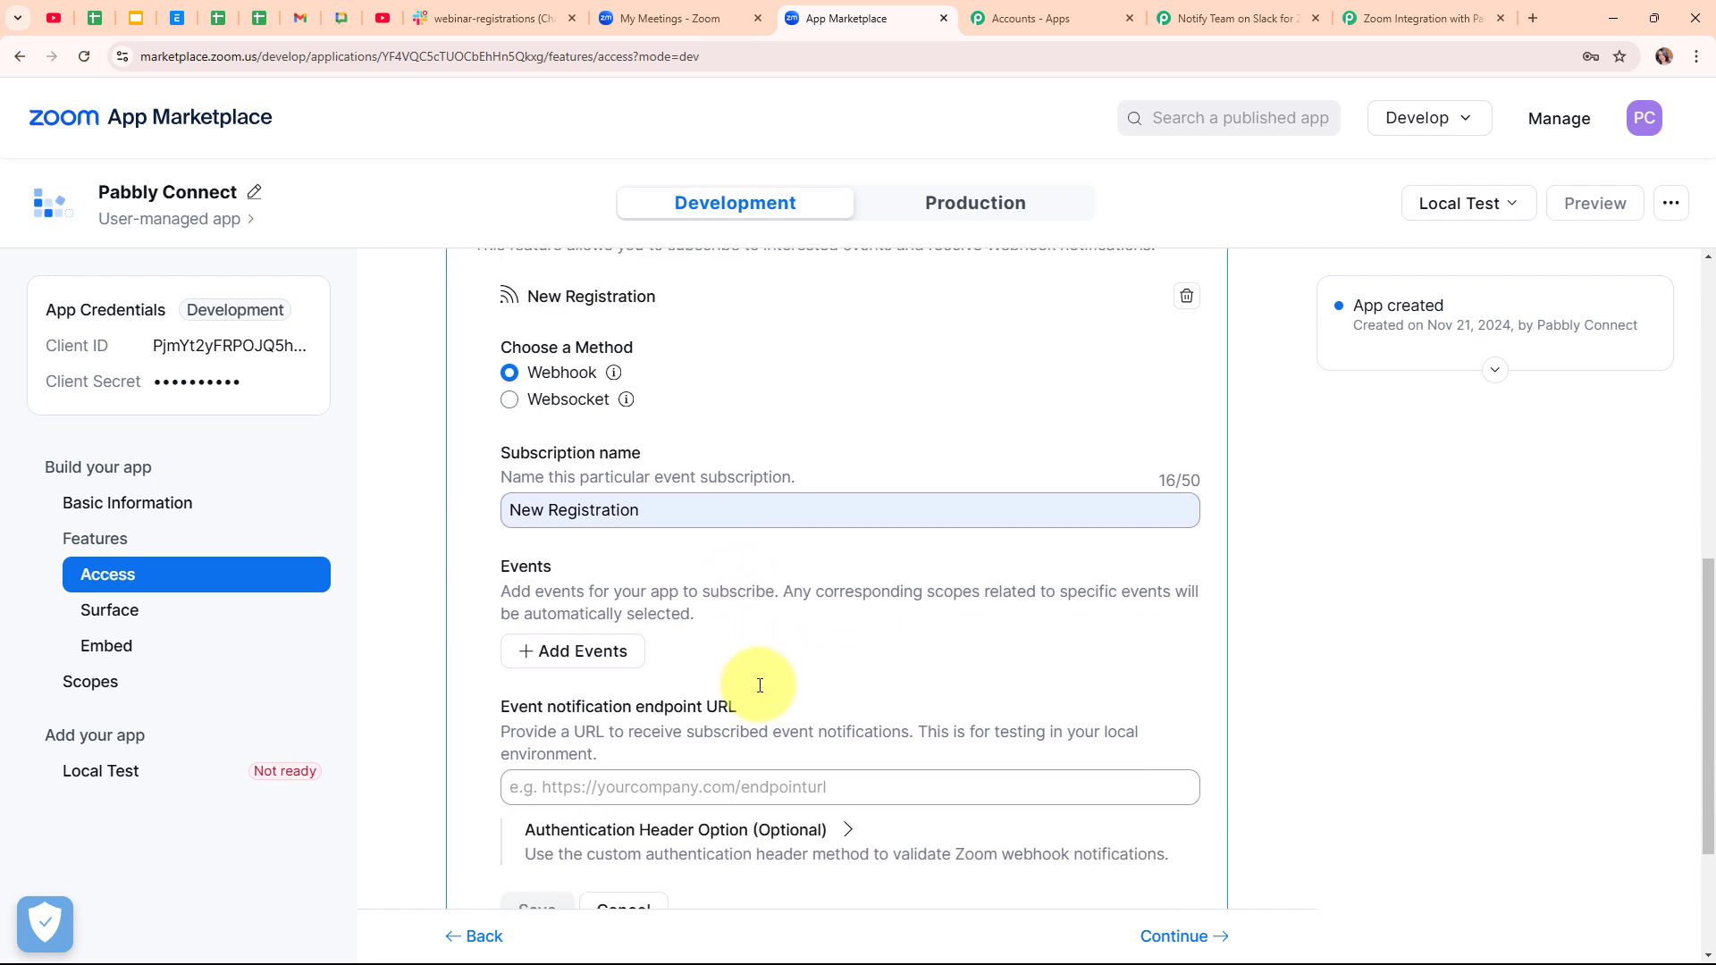
- Add the Meeting event 'Meeting Registration has been created' to the subscription
click(602, 651)
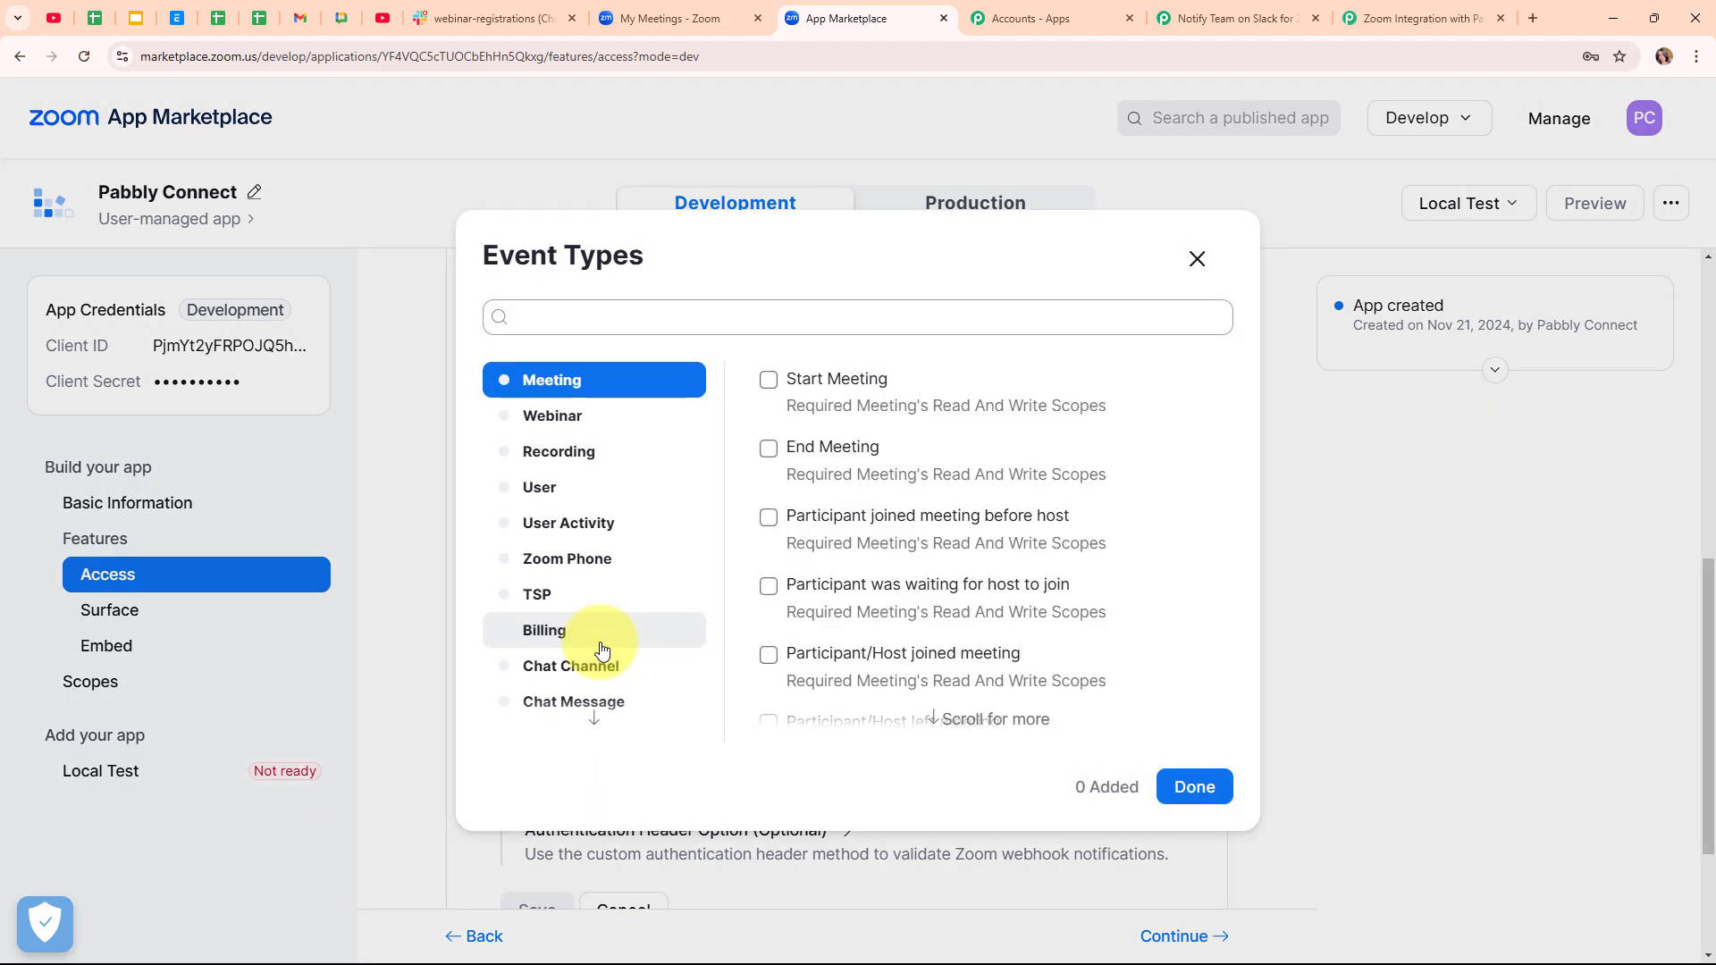
scroll(1013, 521, down, 6)
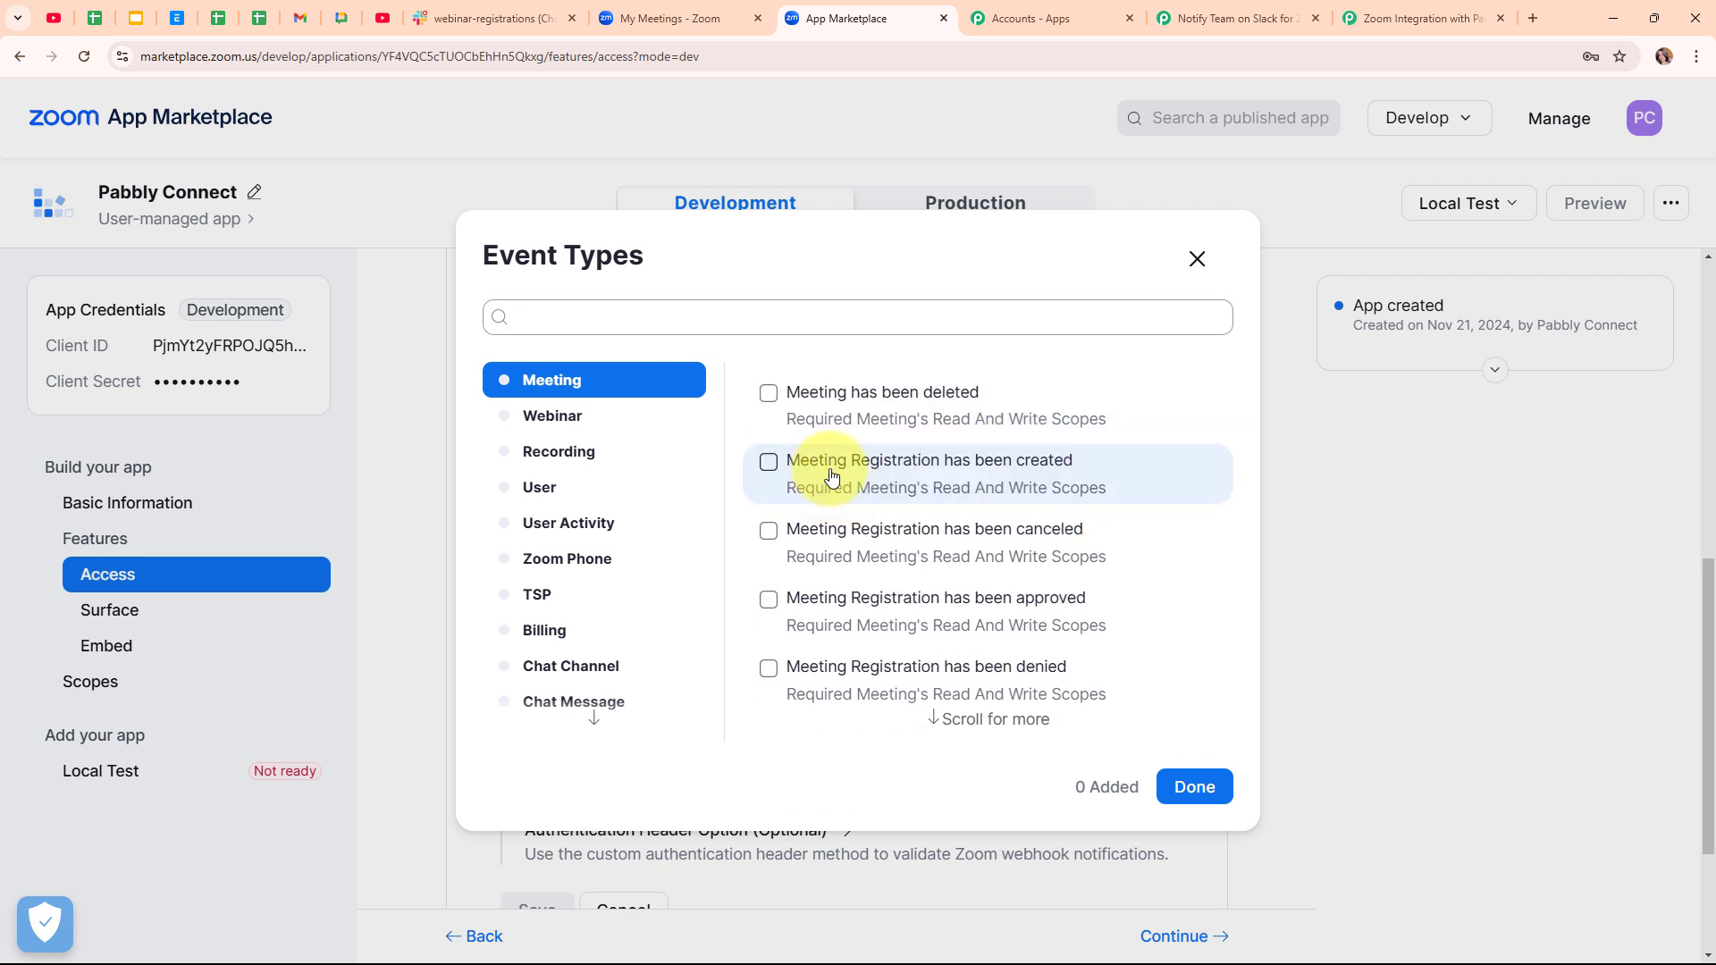
click(825, 469)
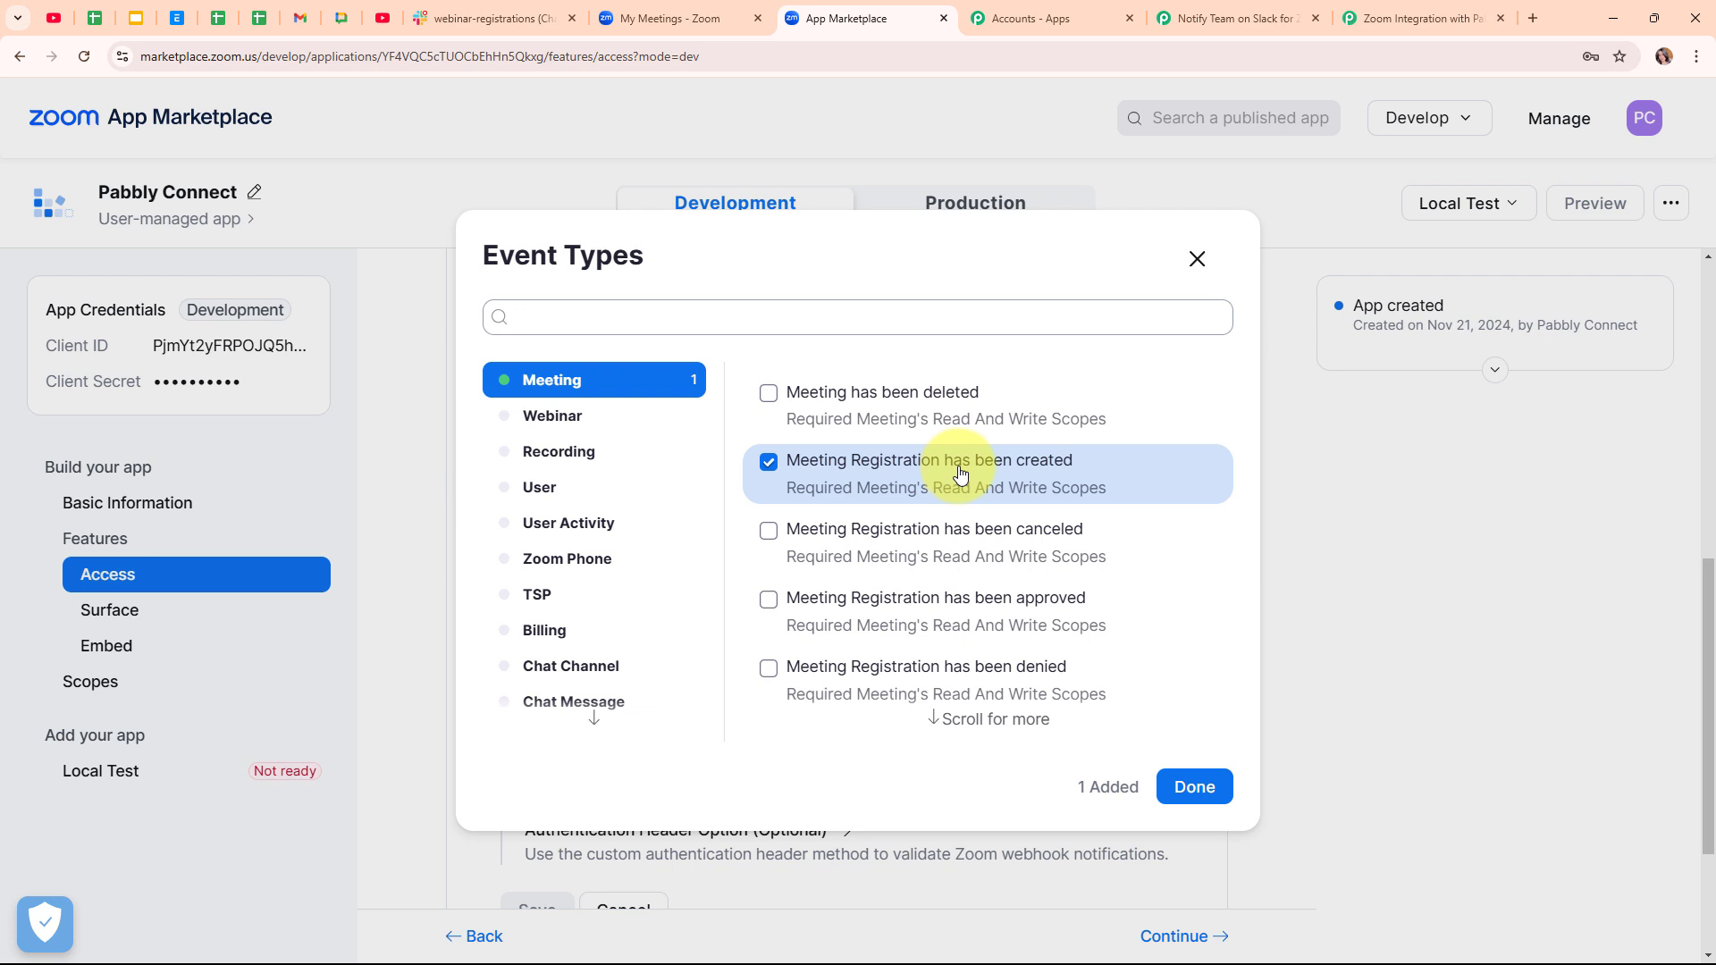
click(1221, 790)
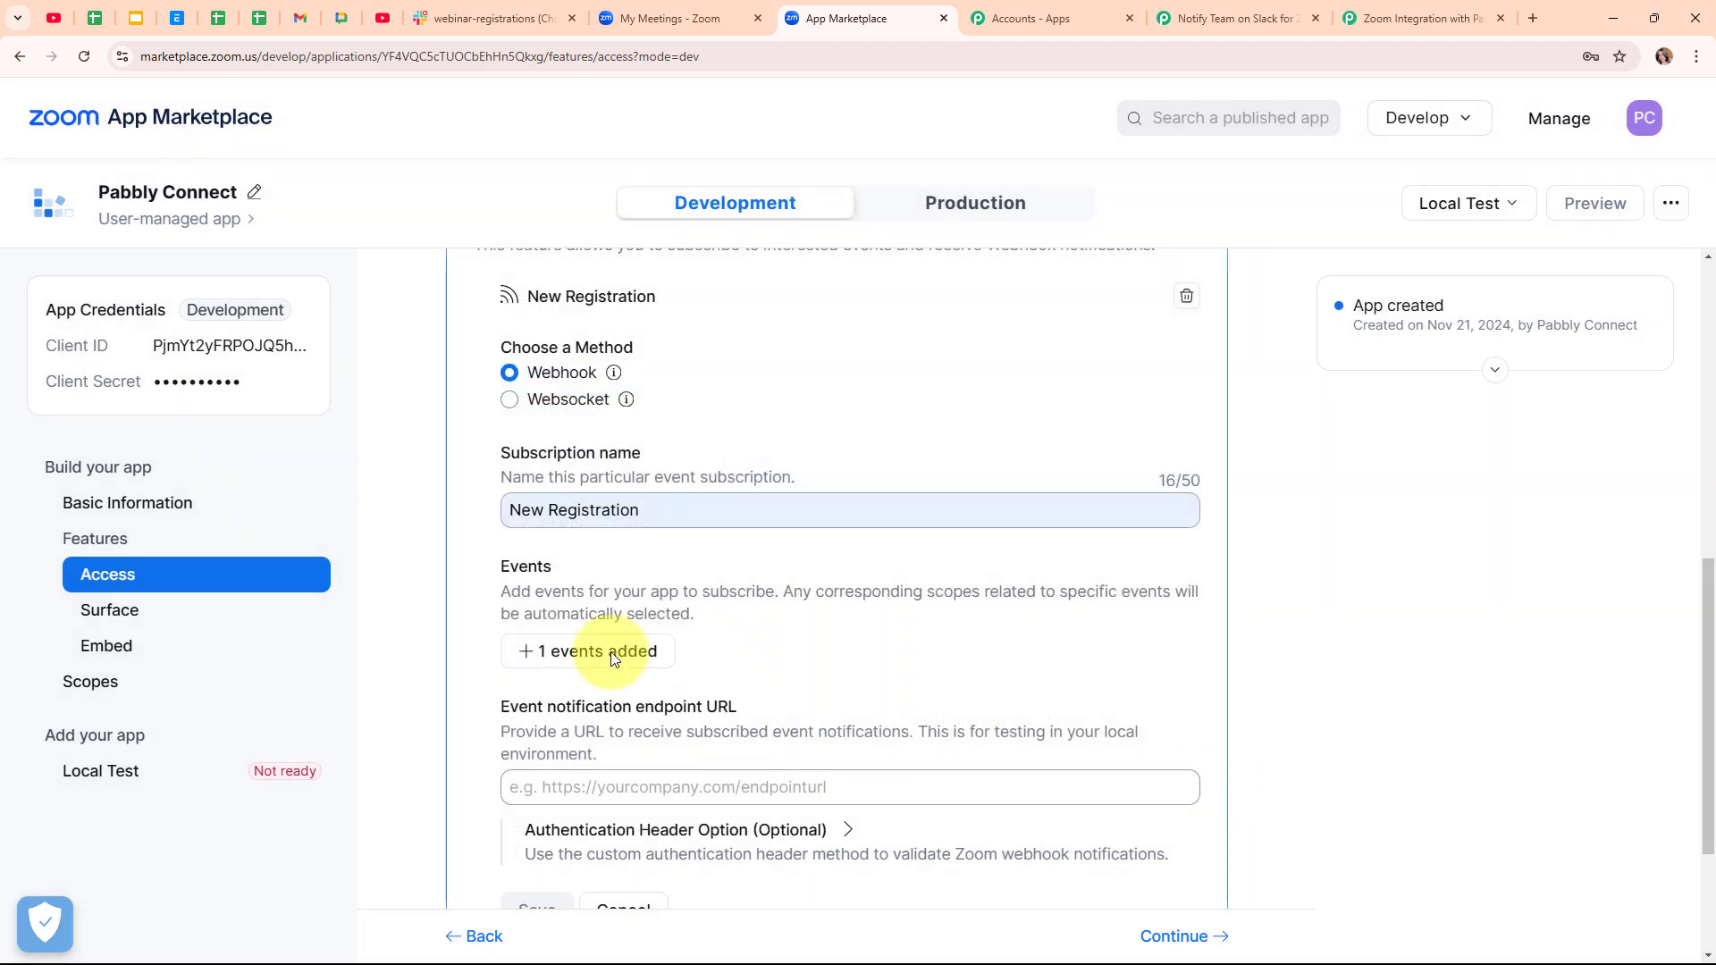
- Set the New Registration subscription's endpoint URL to the pasted Pabbly webhook and save it
scroll(775, 660, down, 2)
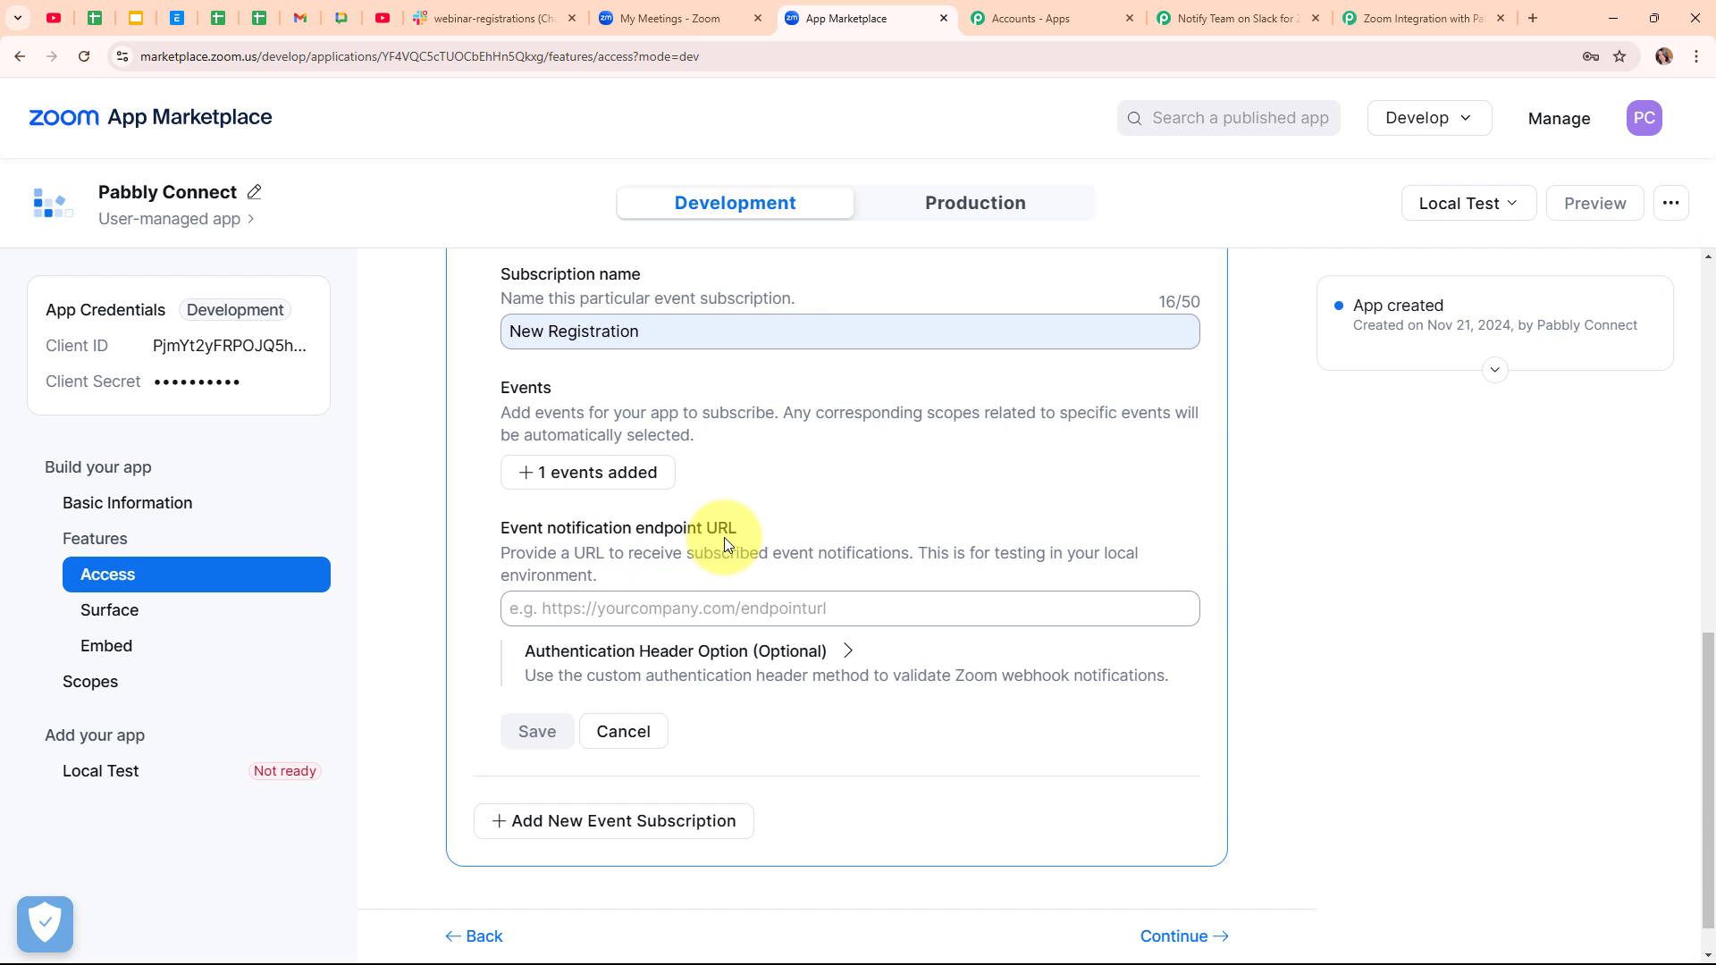
click(766, 611)
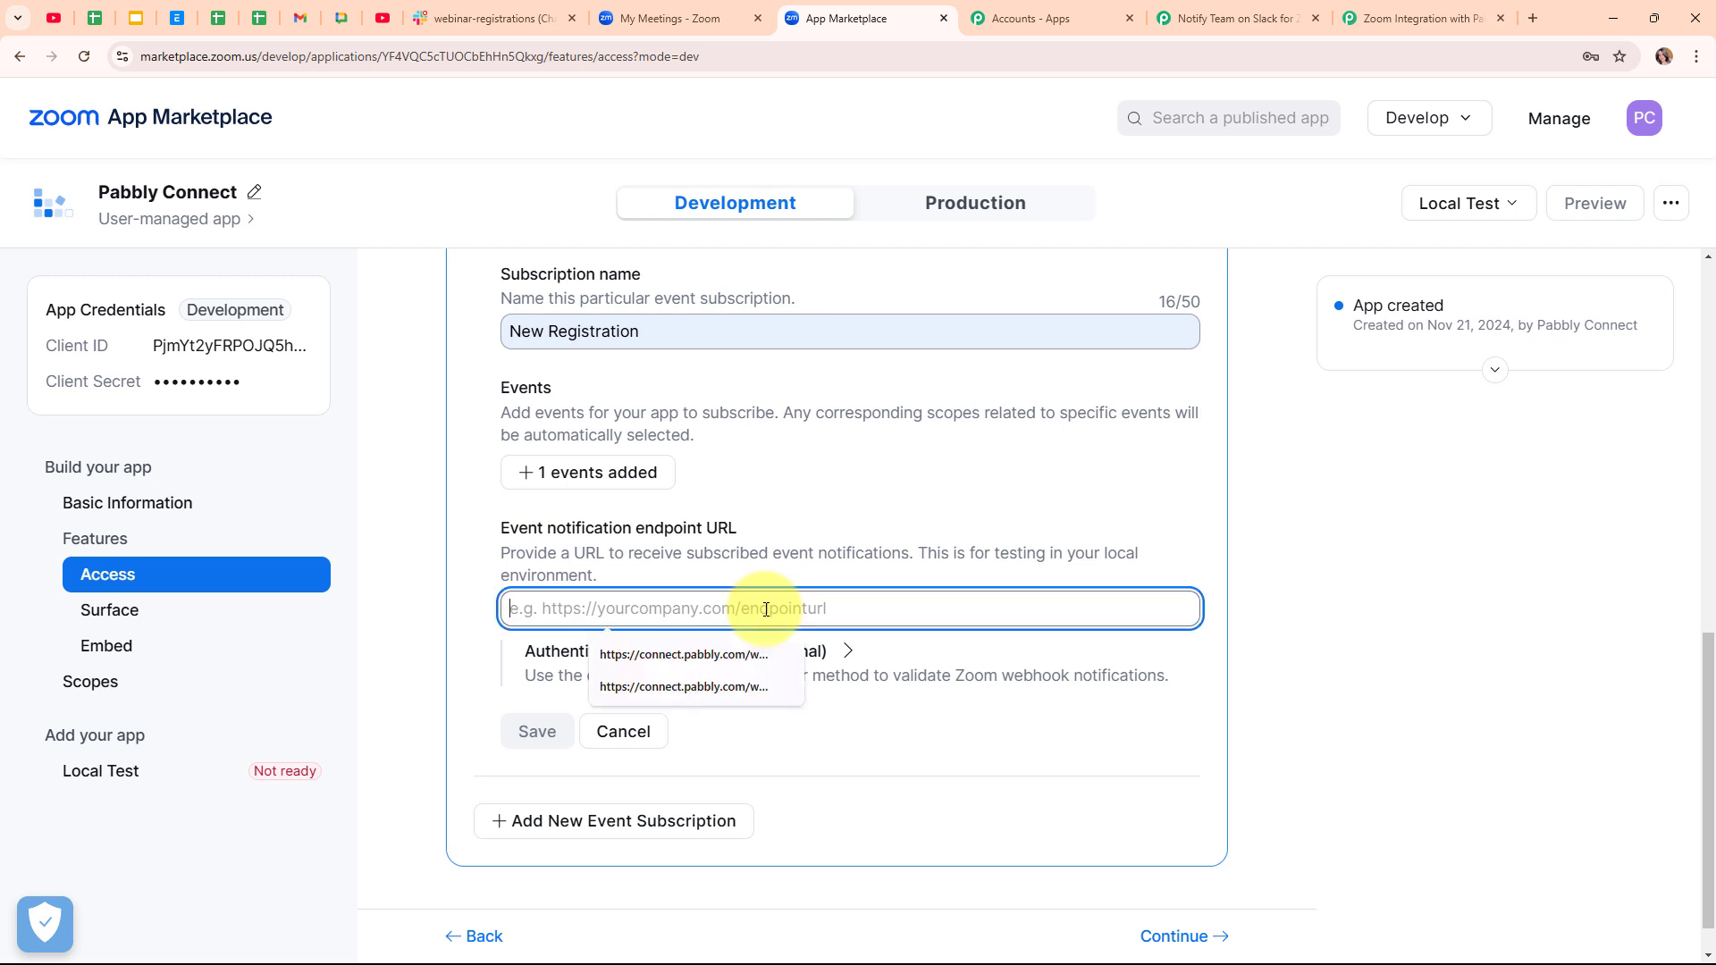
key(ctrl+v)
click(451, 630)
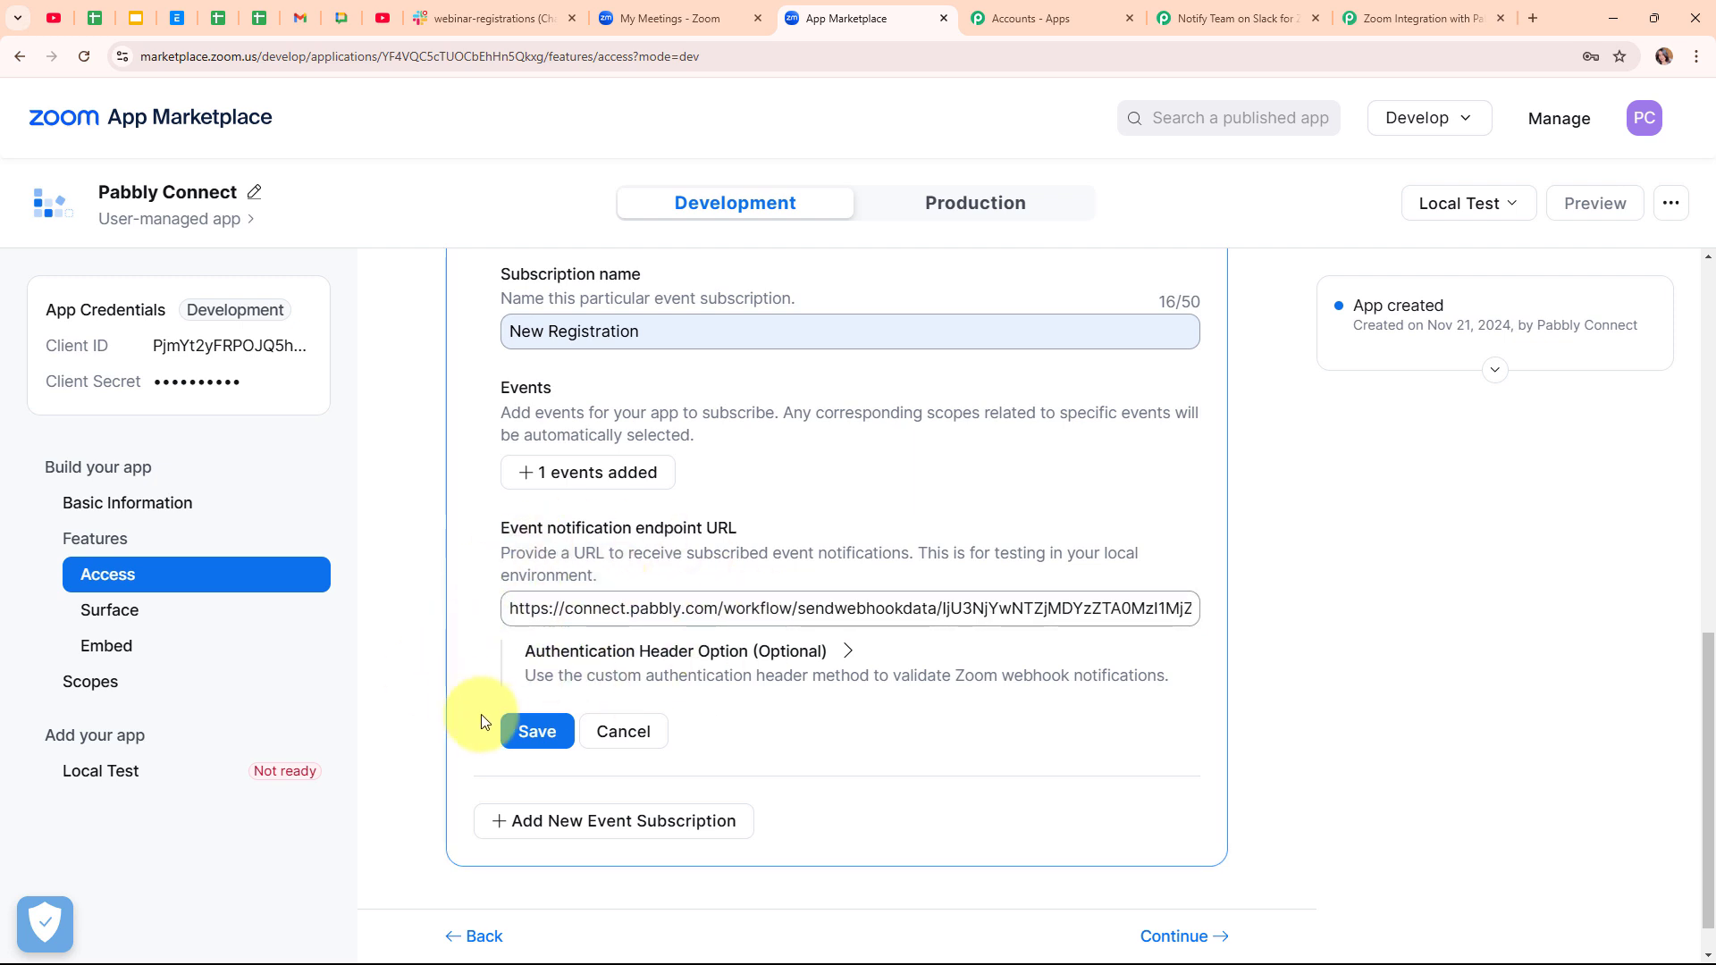
click(541, 732)
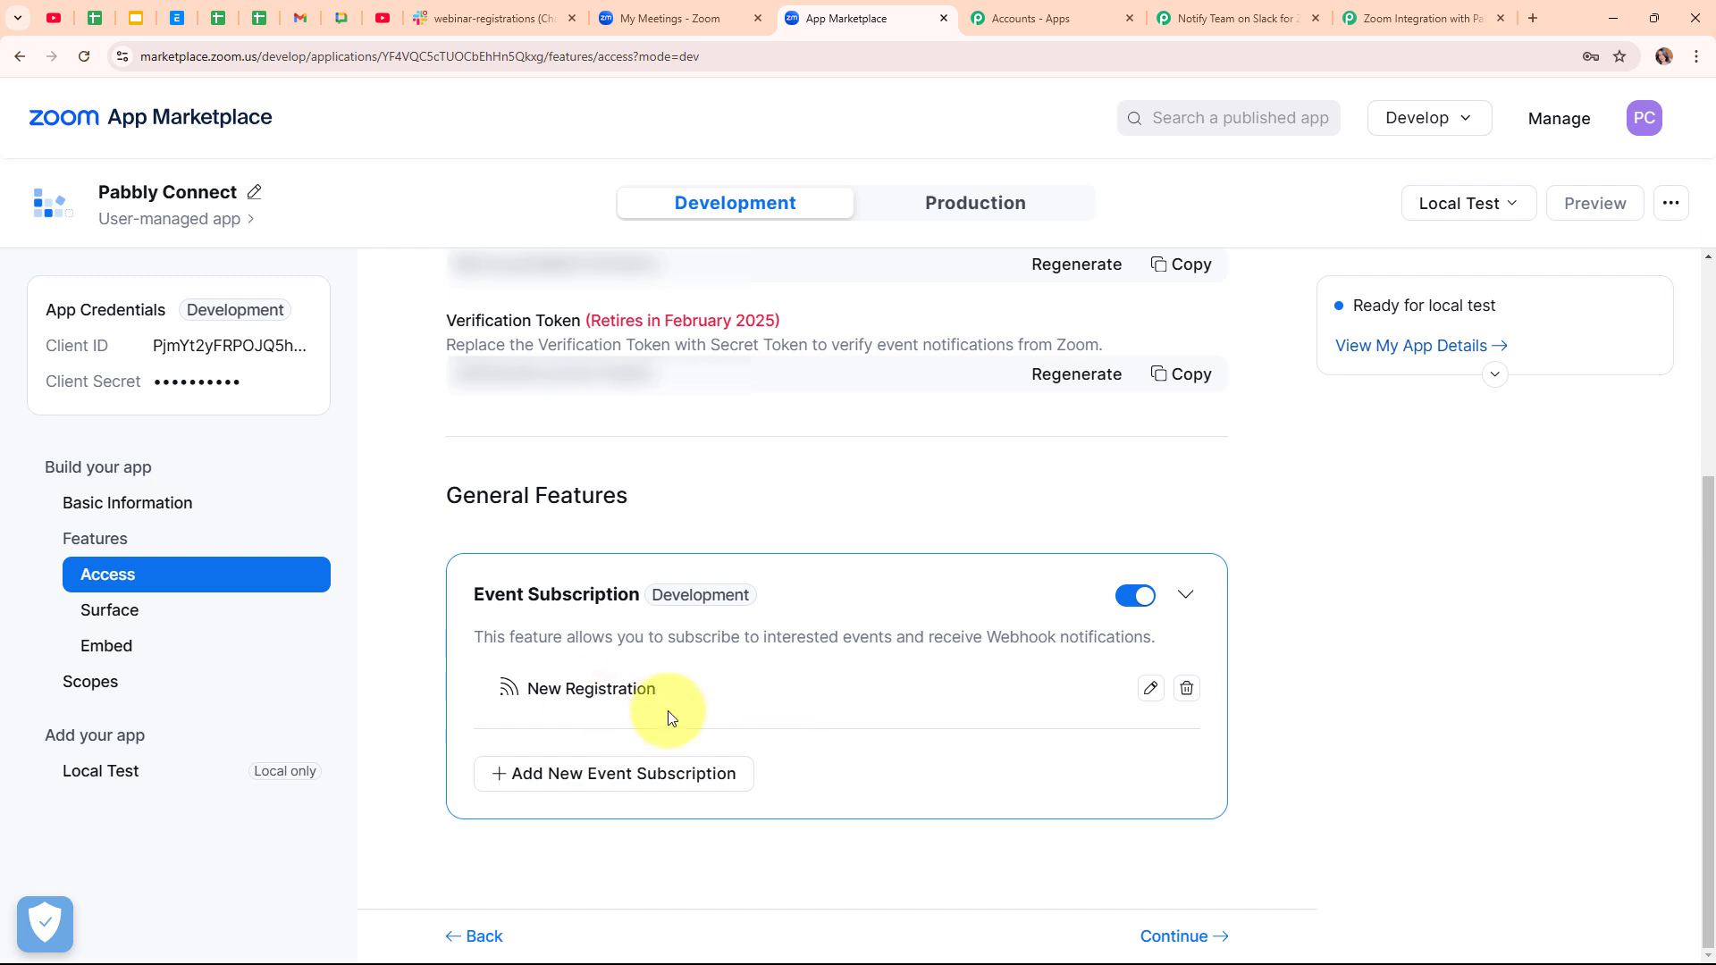
- Continue past the Surface, Embed and Add Scopes pages to the Local Test page's Add App section
click(1192, 935)
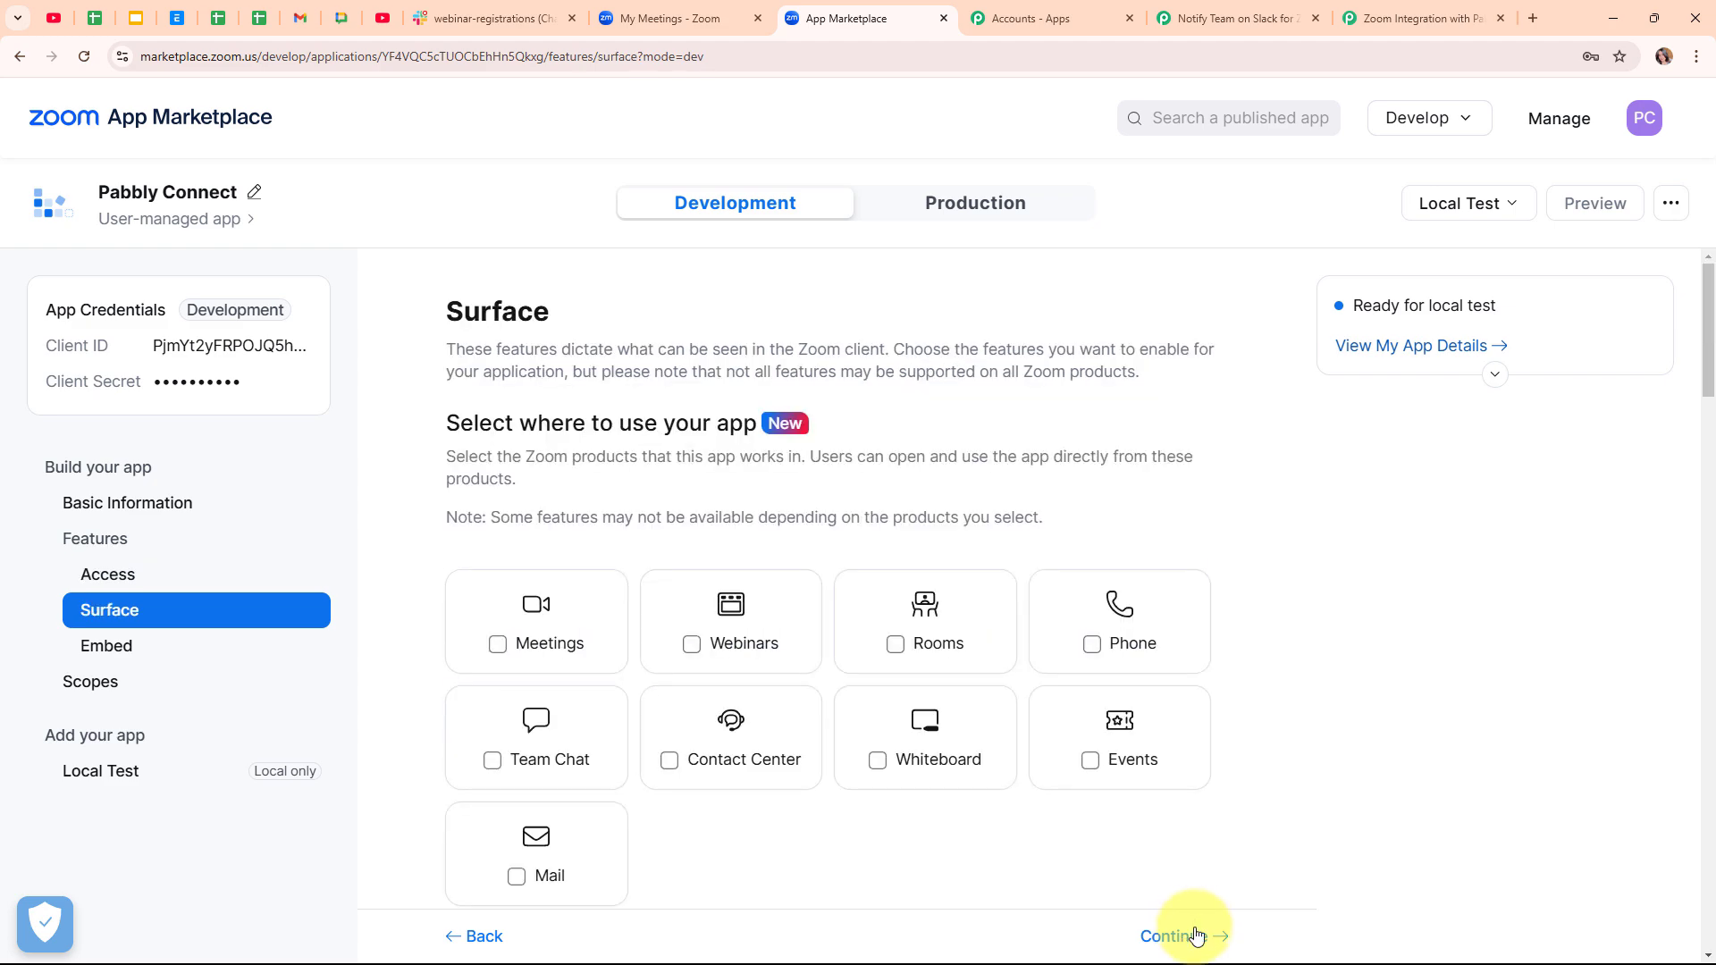
click(1195, 938)
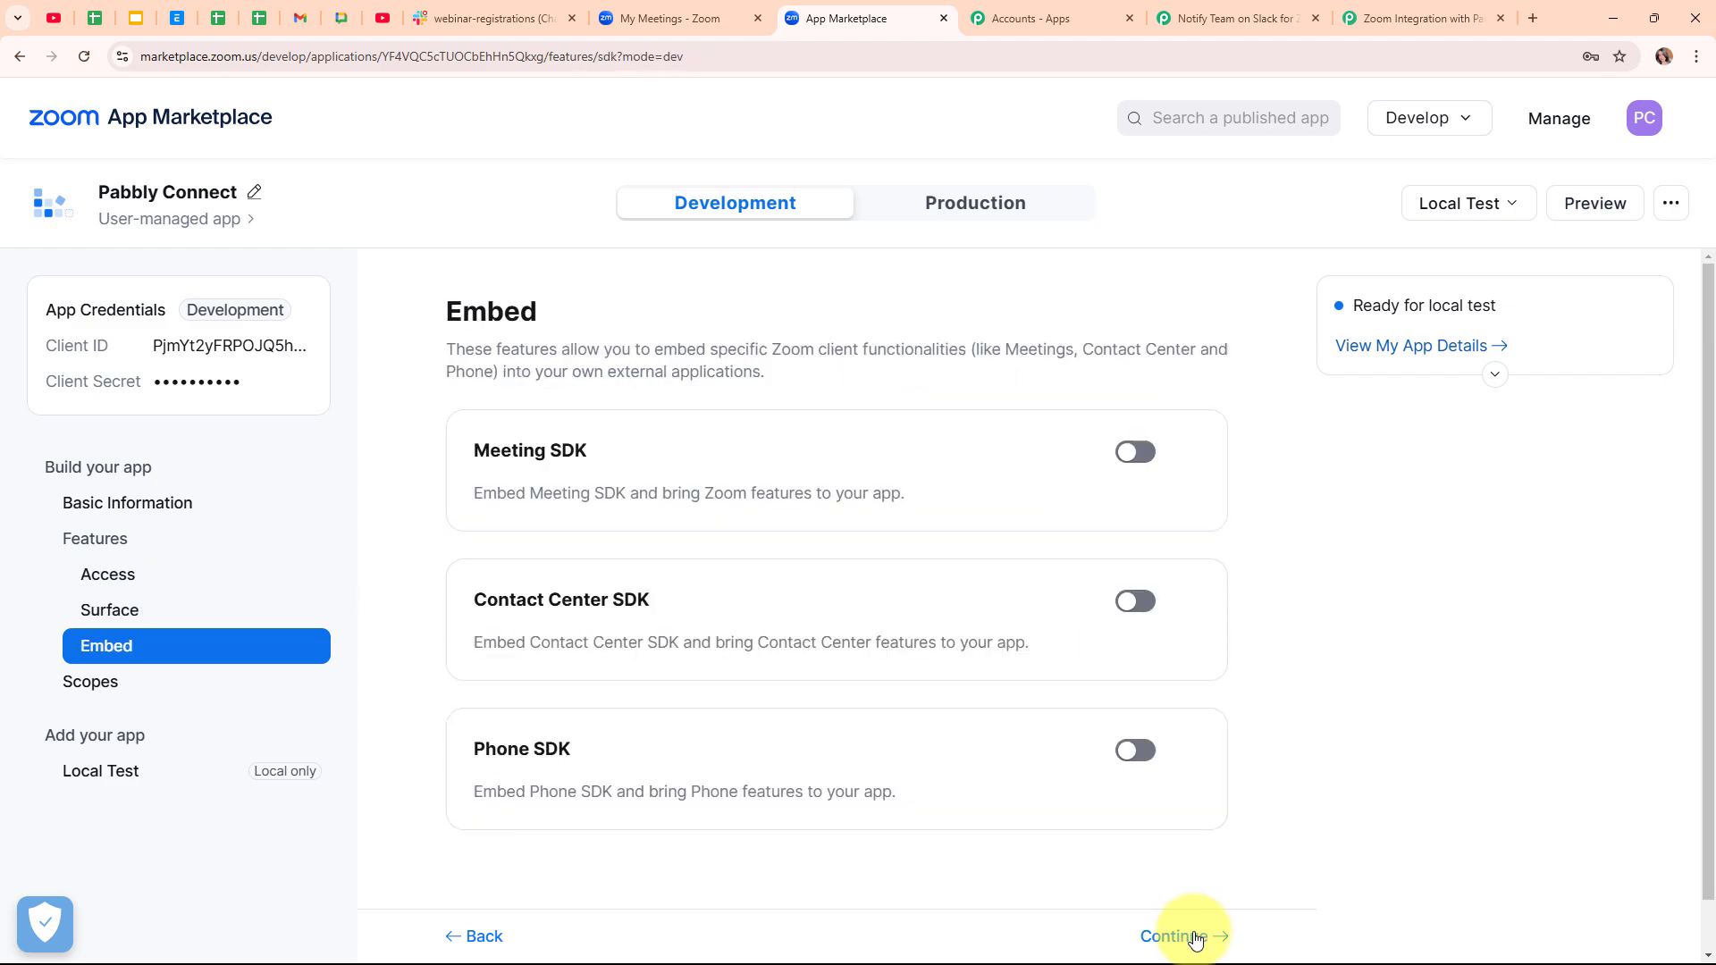
click(1195, 939)
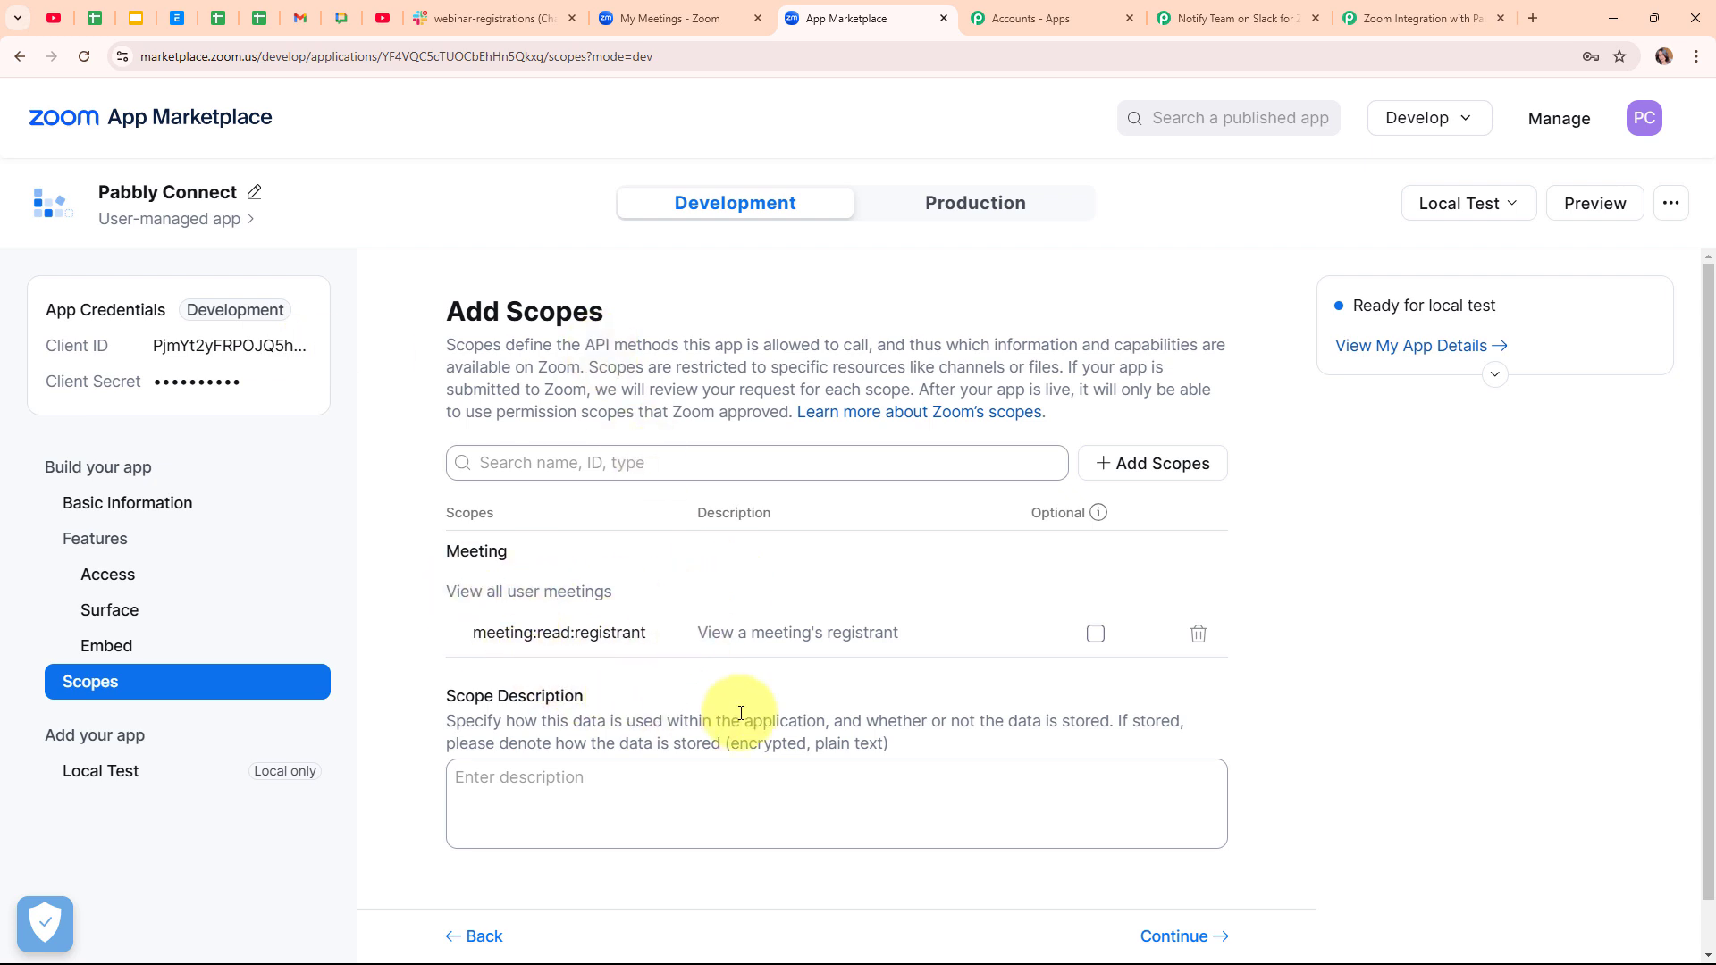
click(1181, 938)
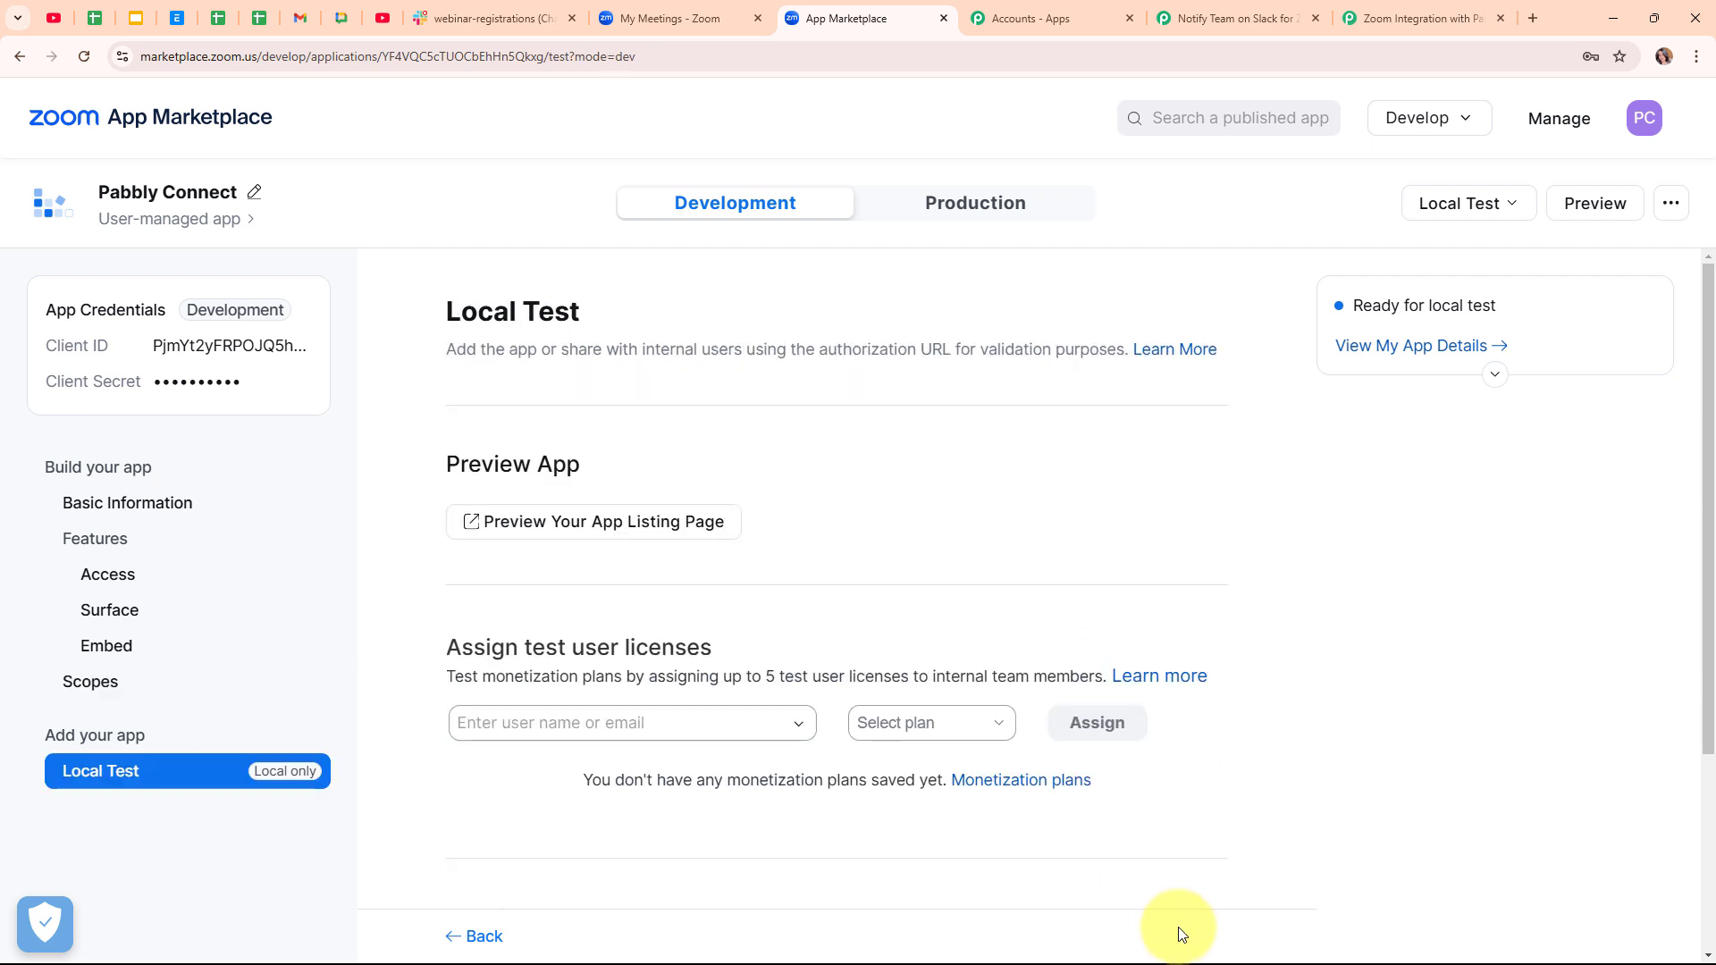
scroll(934, 585, down, 3)
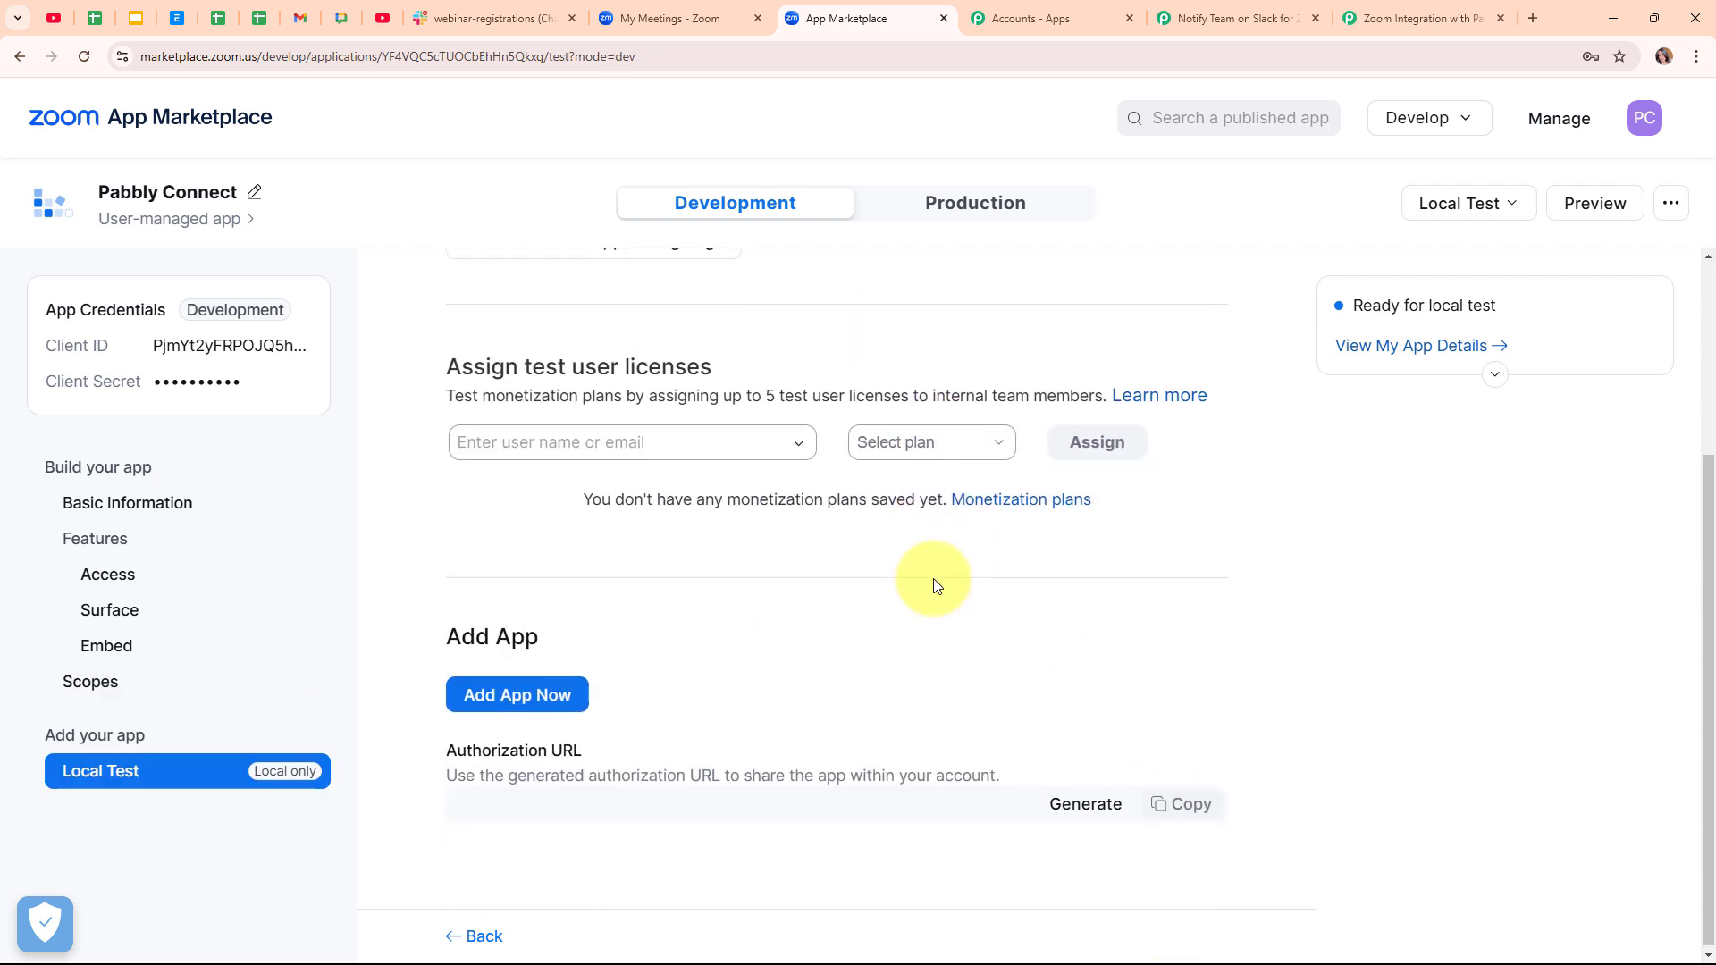
- Add the app to the Zoom account, allowing shared access permissions, and close the redirect tab
click(521, 693)
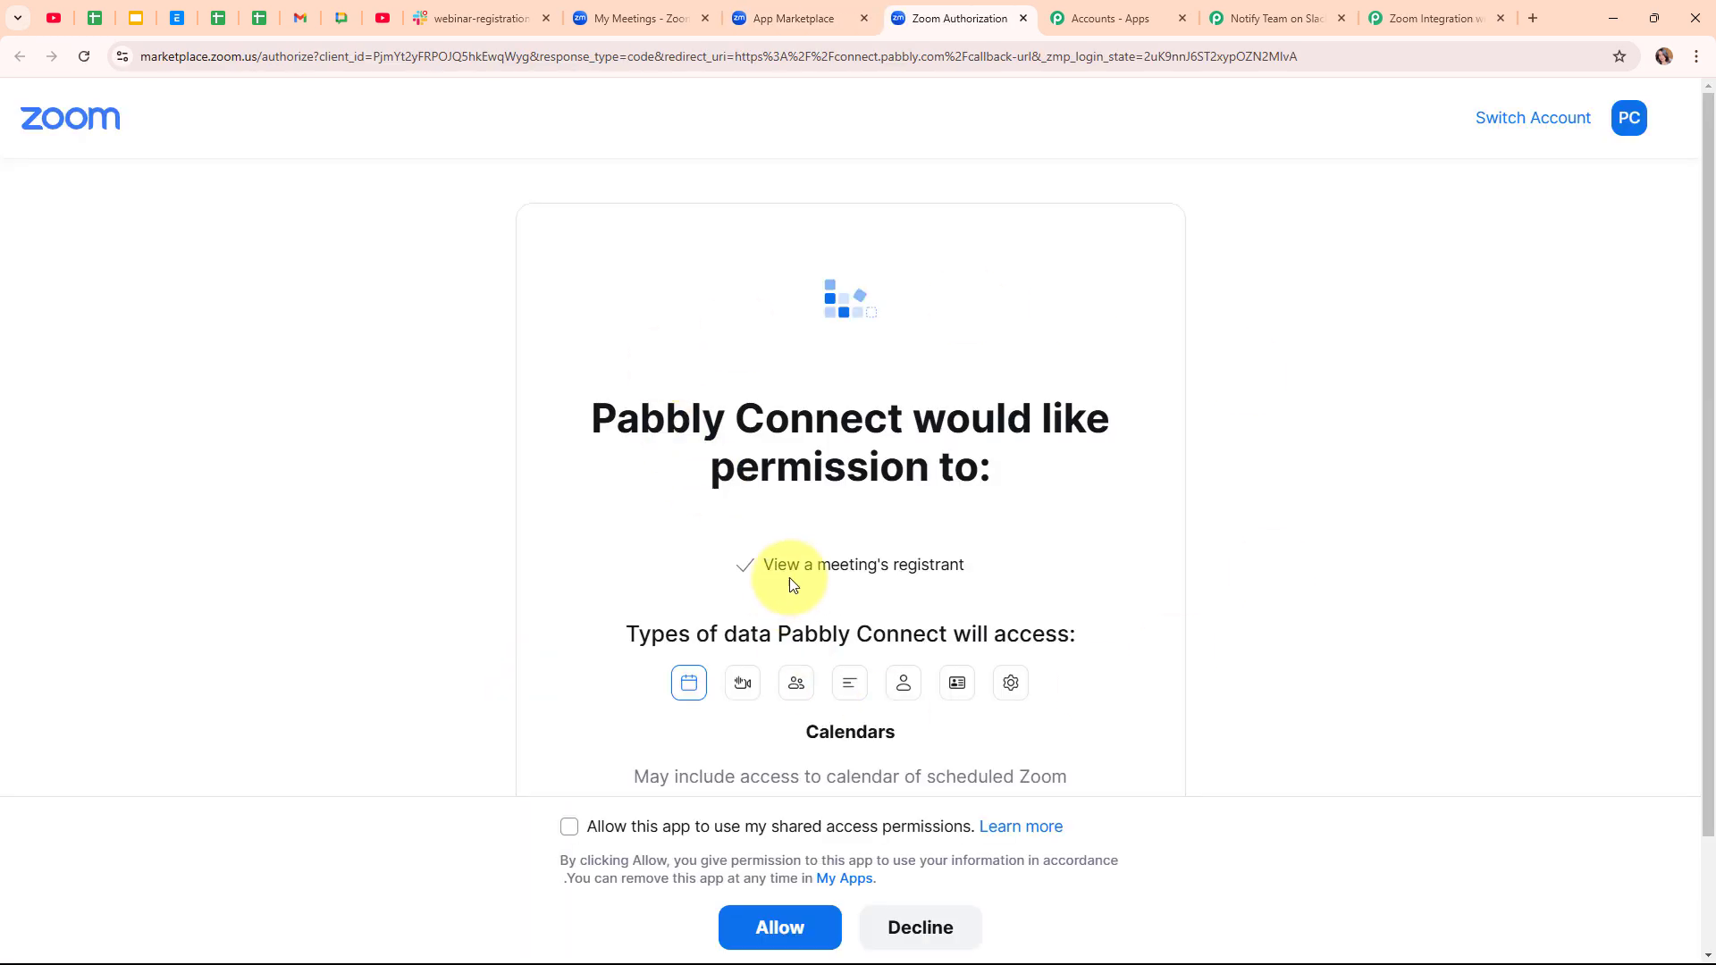
click(570, 827)
click(782, 925)
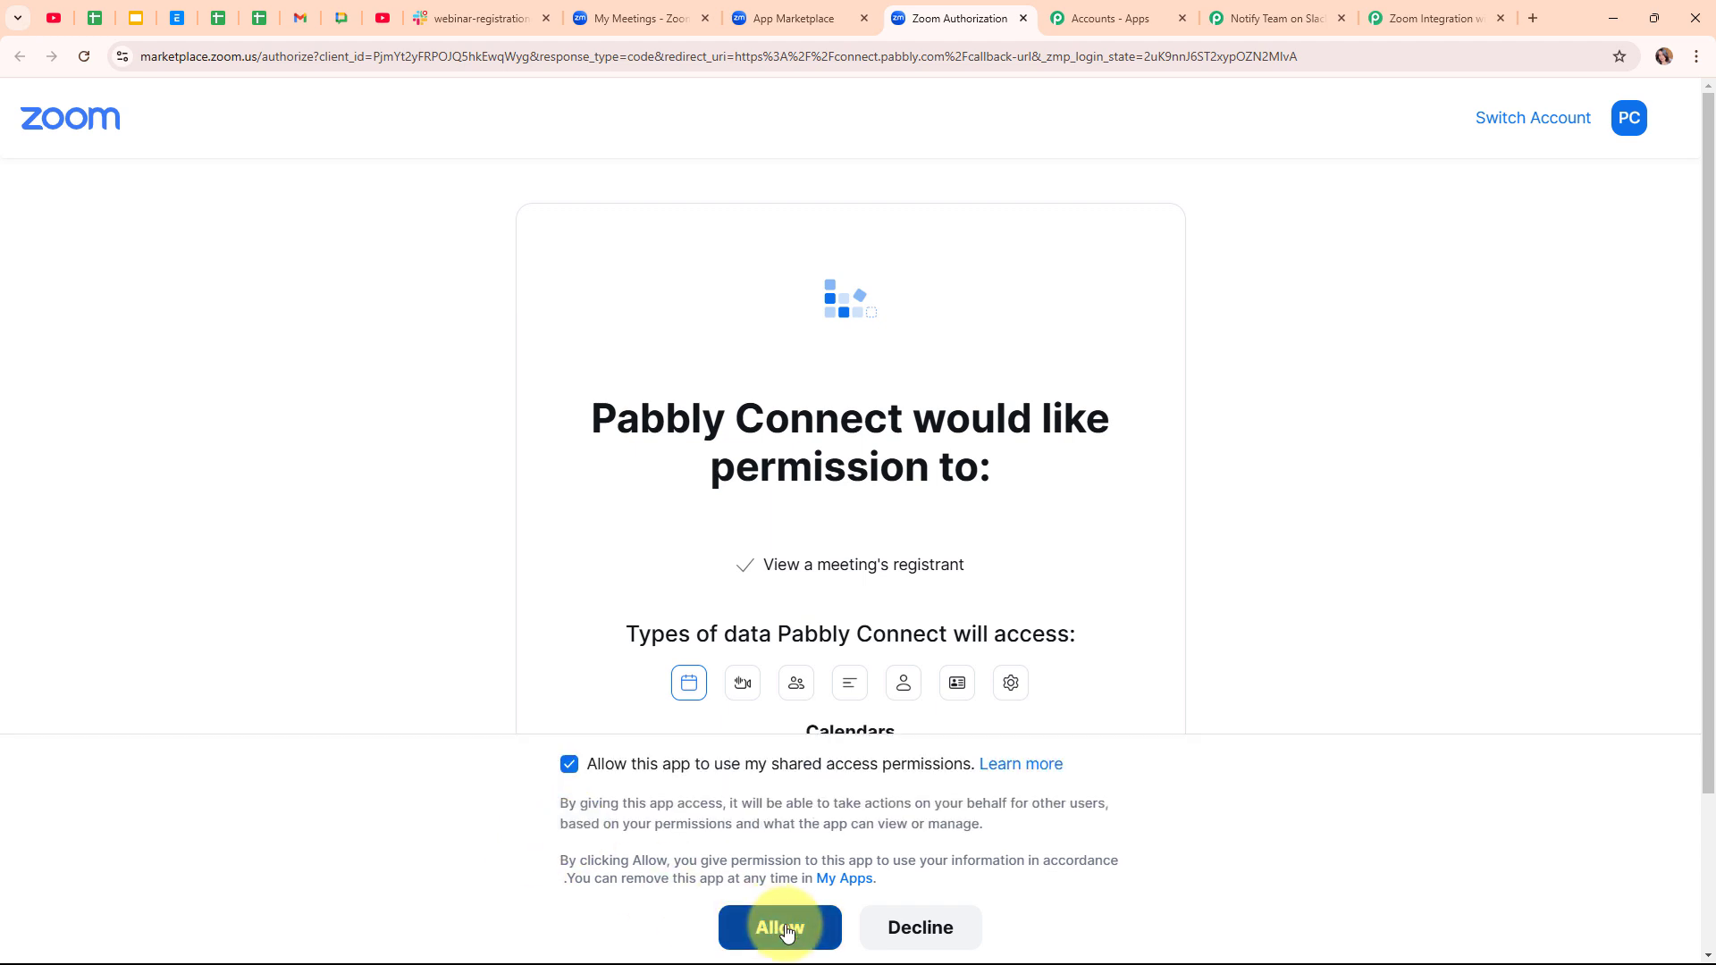
click(1021, 19)
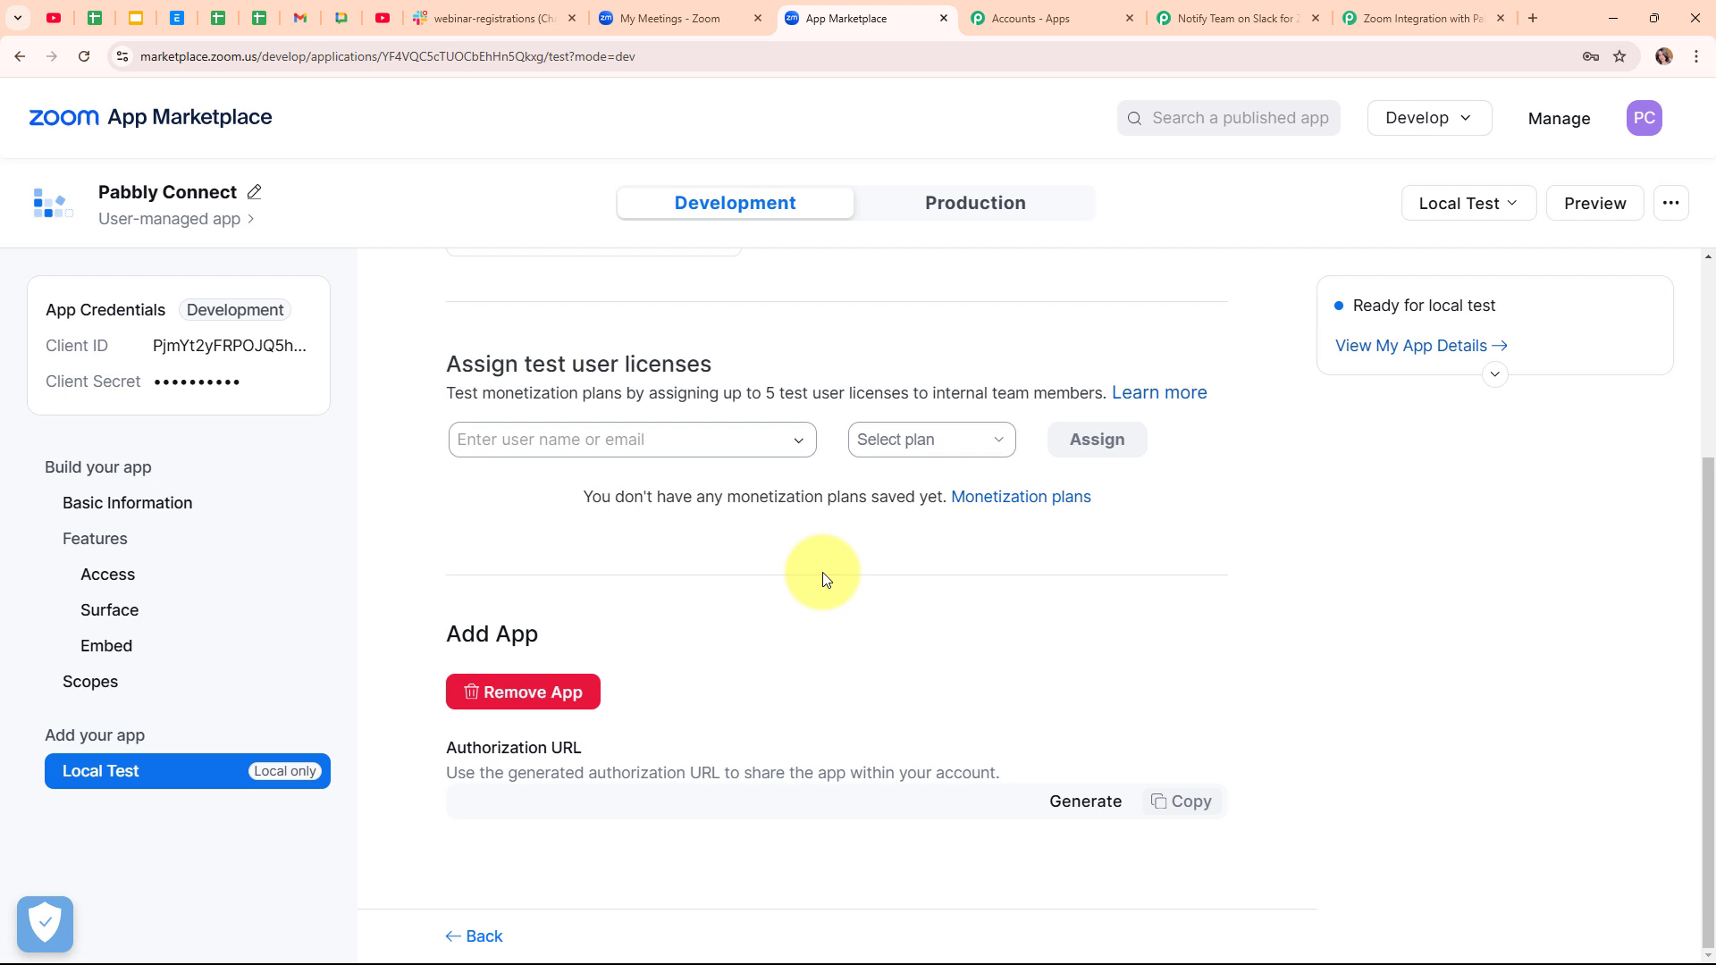
- Back in Pabbly, save the Zoom trigger with Save & Send Test Request to await a response
click(1243, 6)
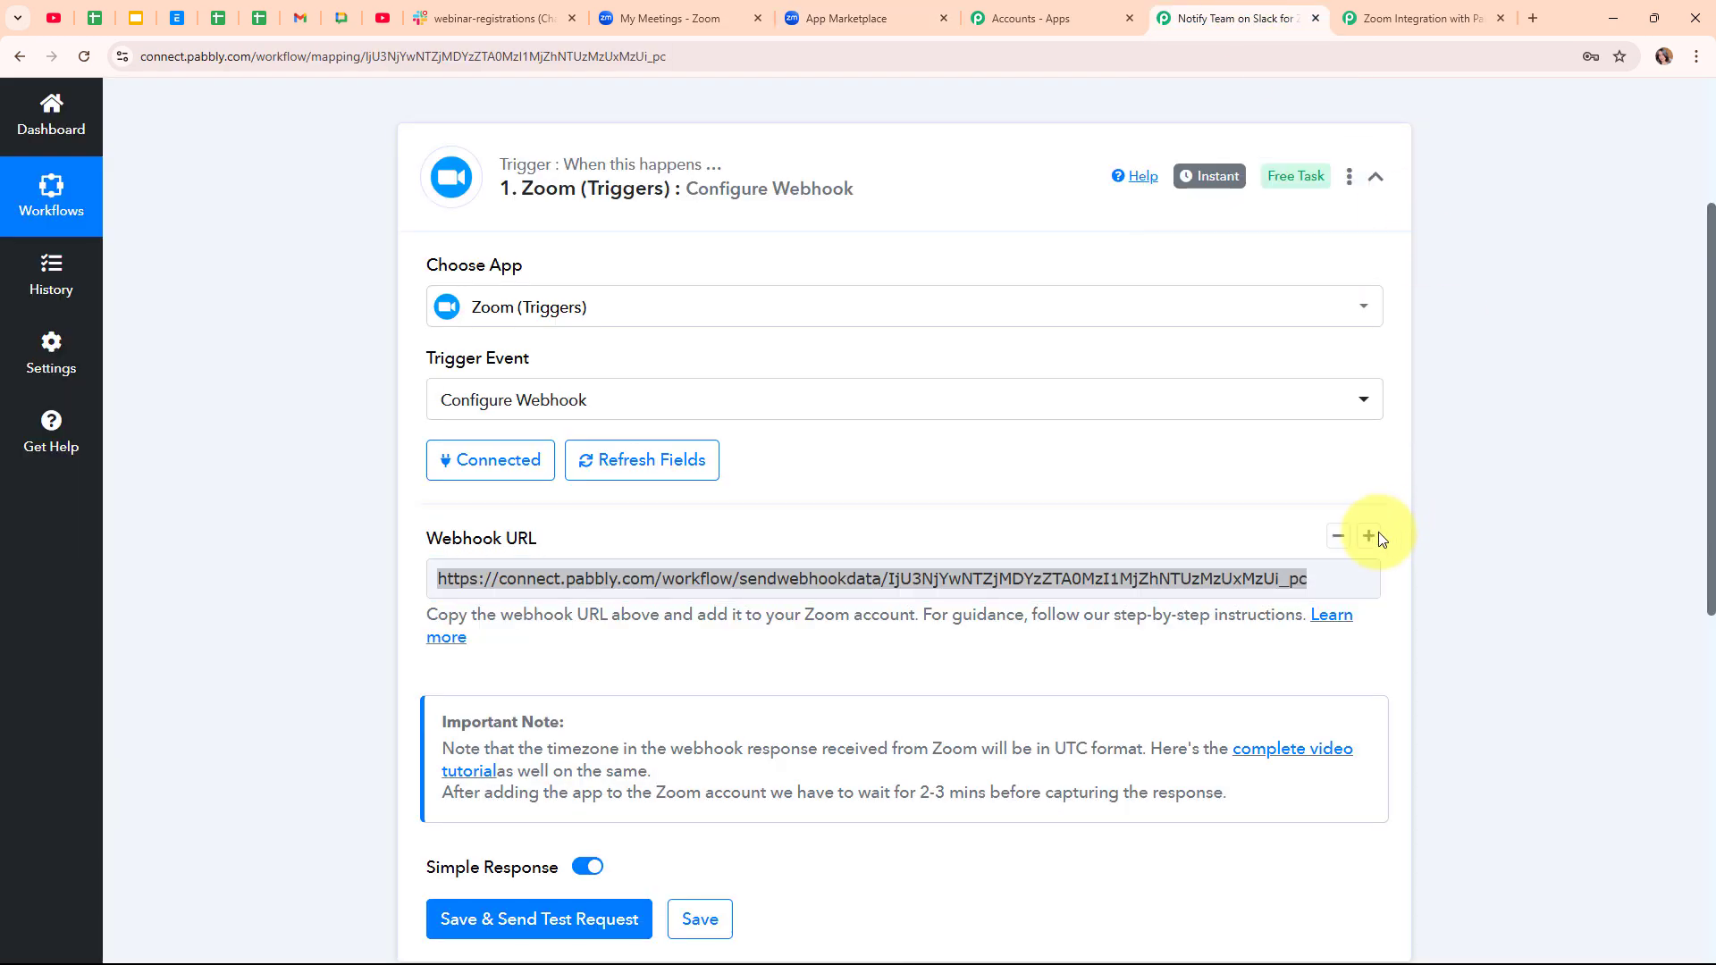
scroll(1069, 666, down, 4)
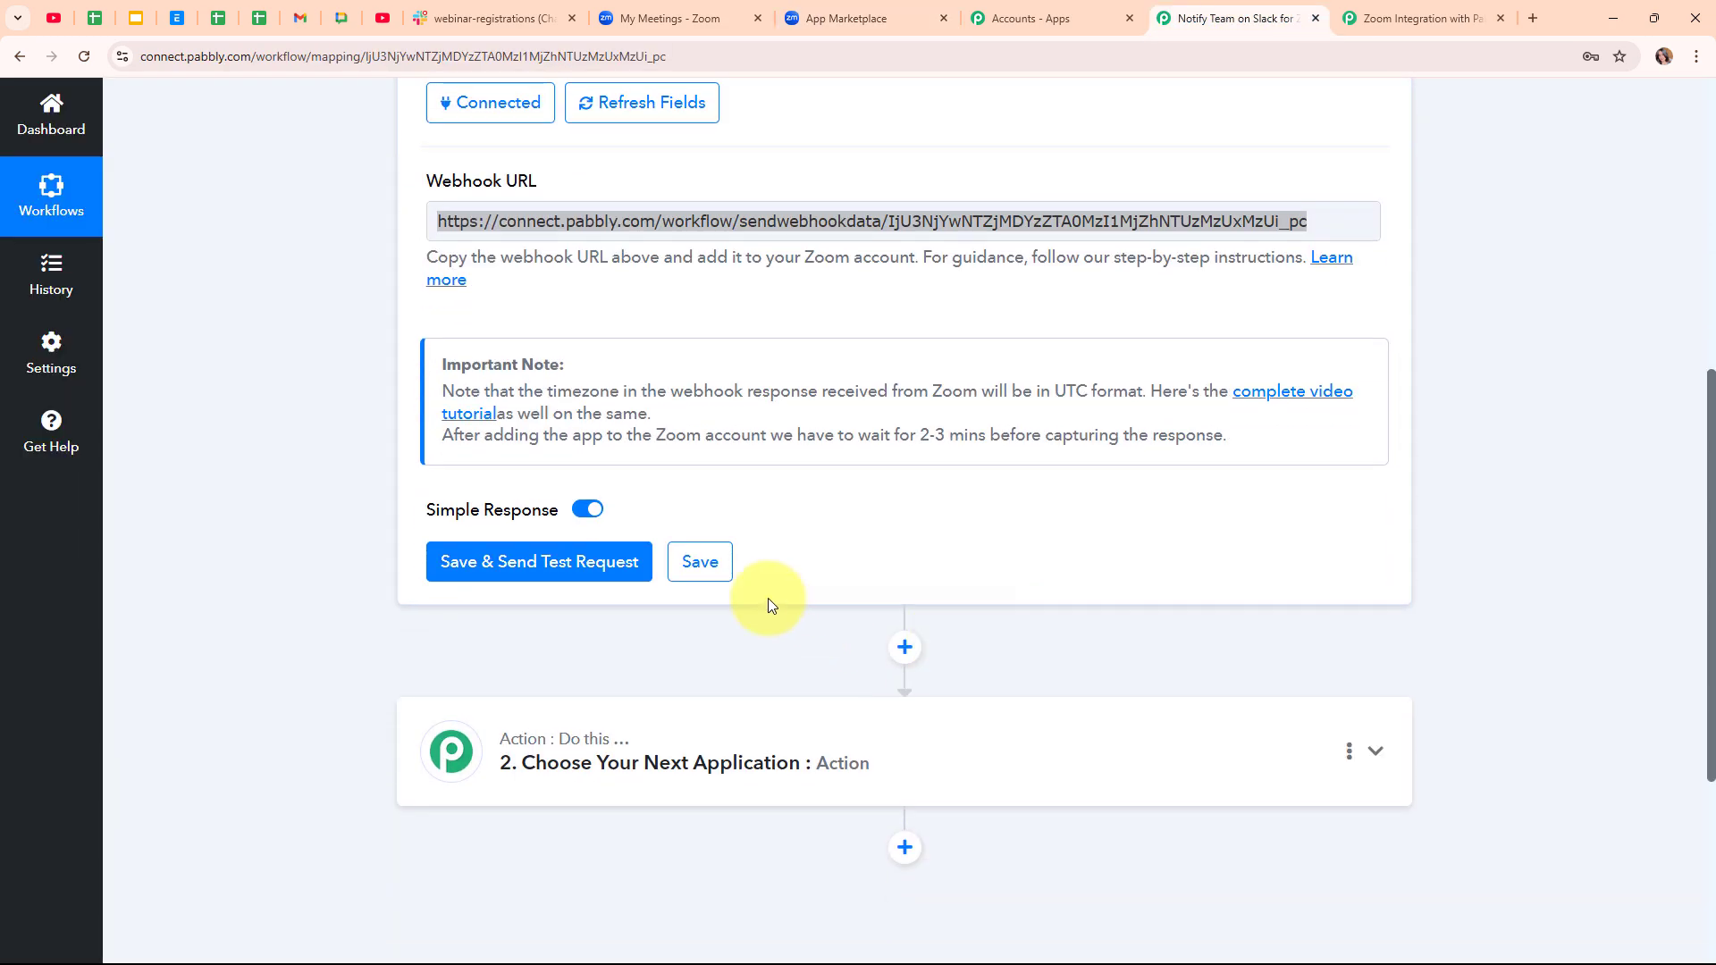
click(597, 566)
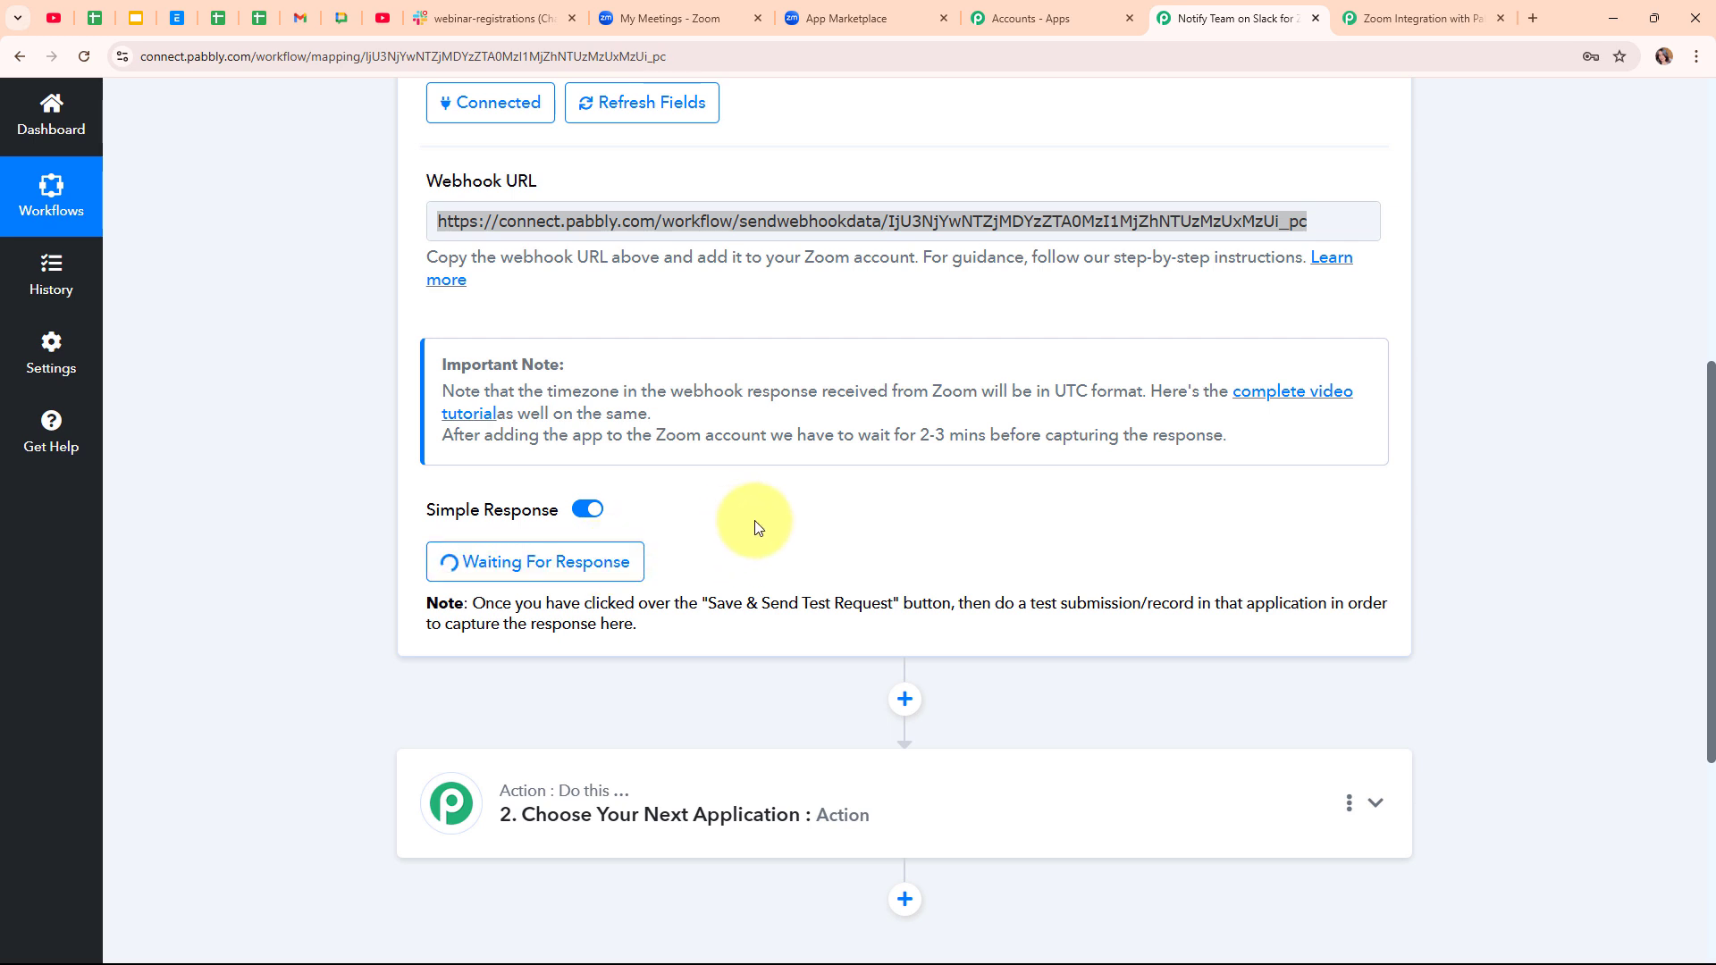
- Copy the Online Training and Learning meeting's registration link and load it in a new tab
click(684, 11)
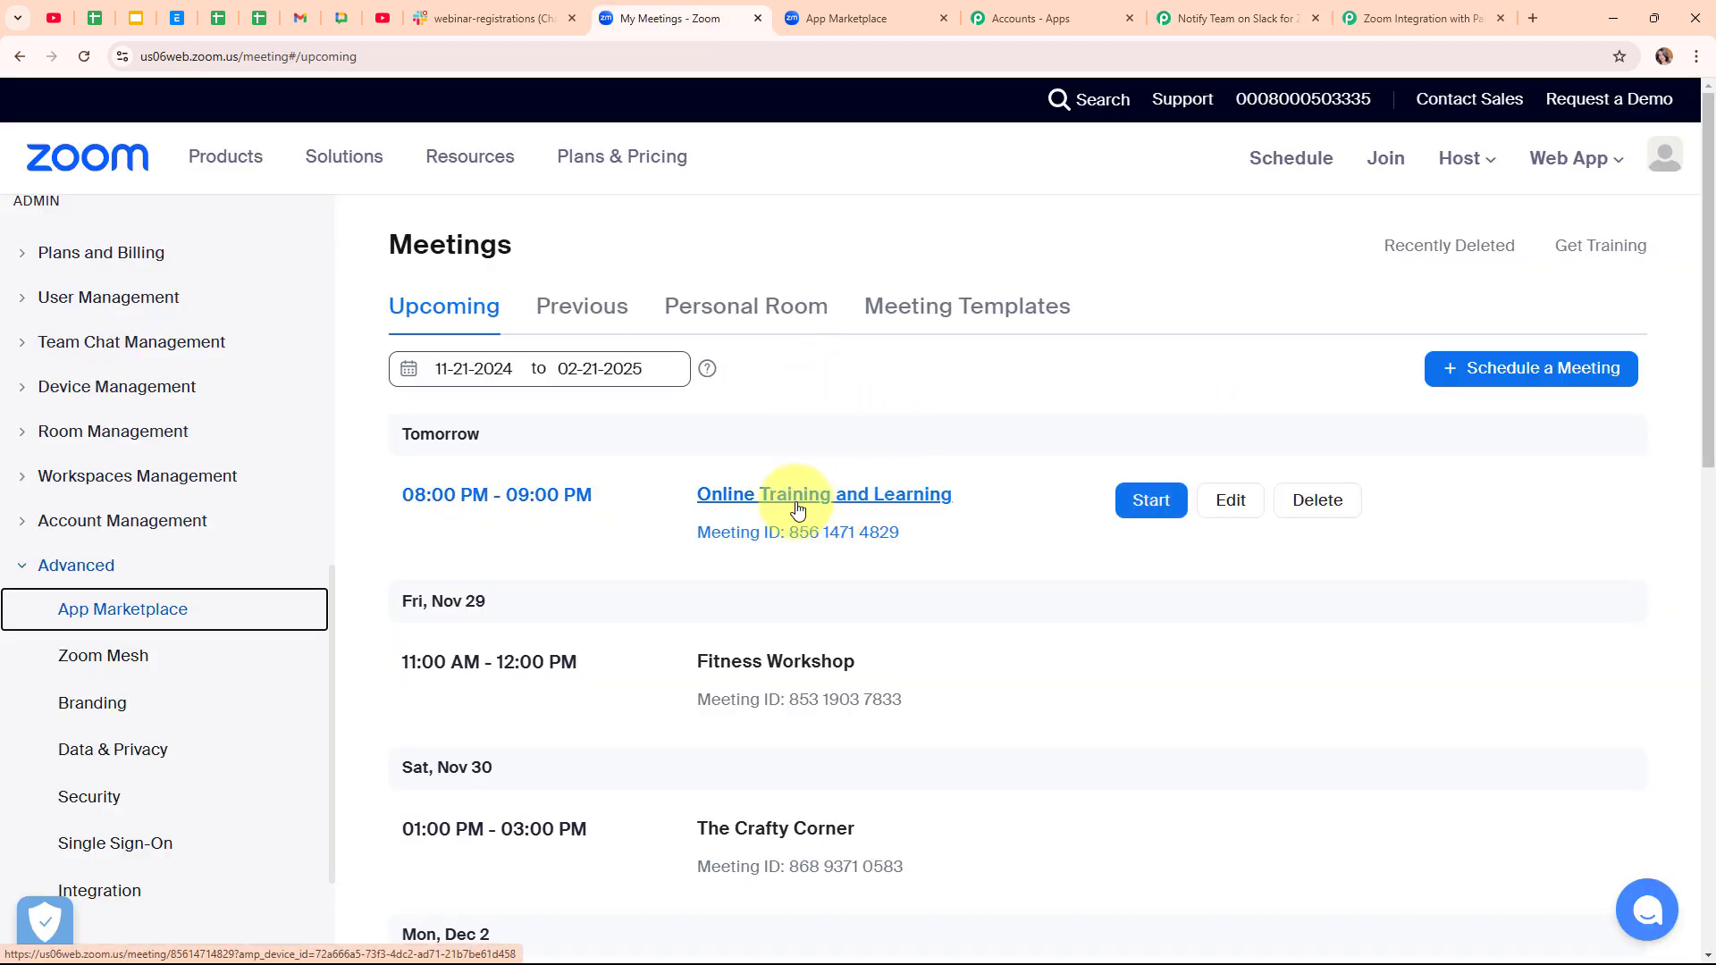
click(896, 503)
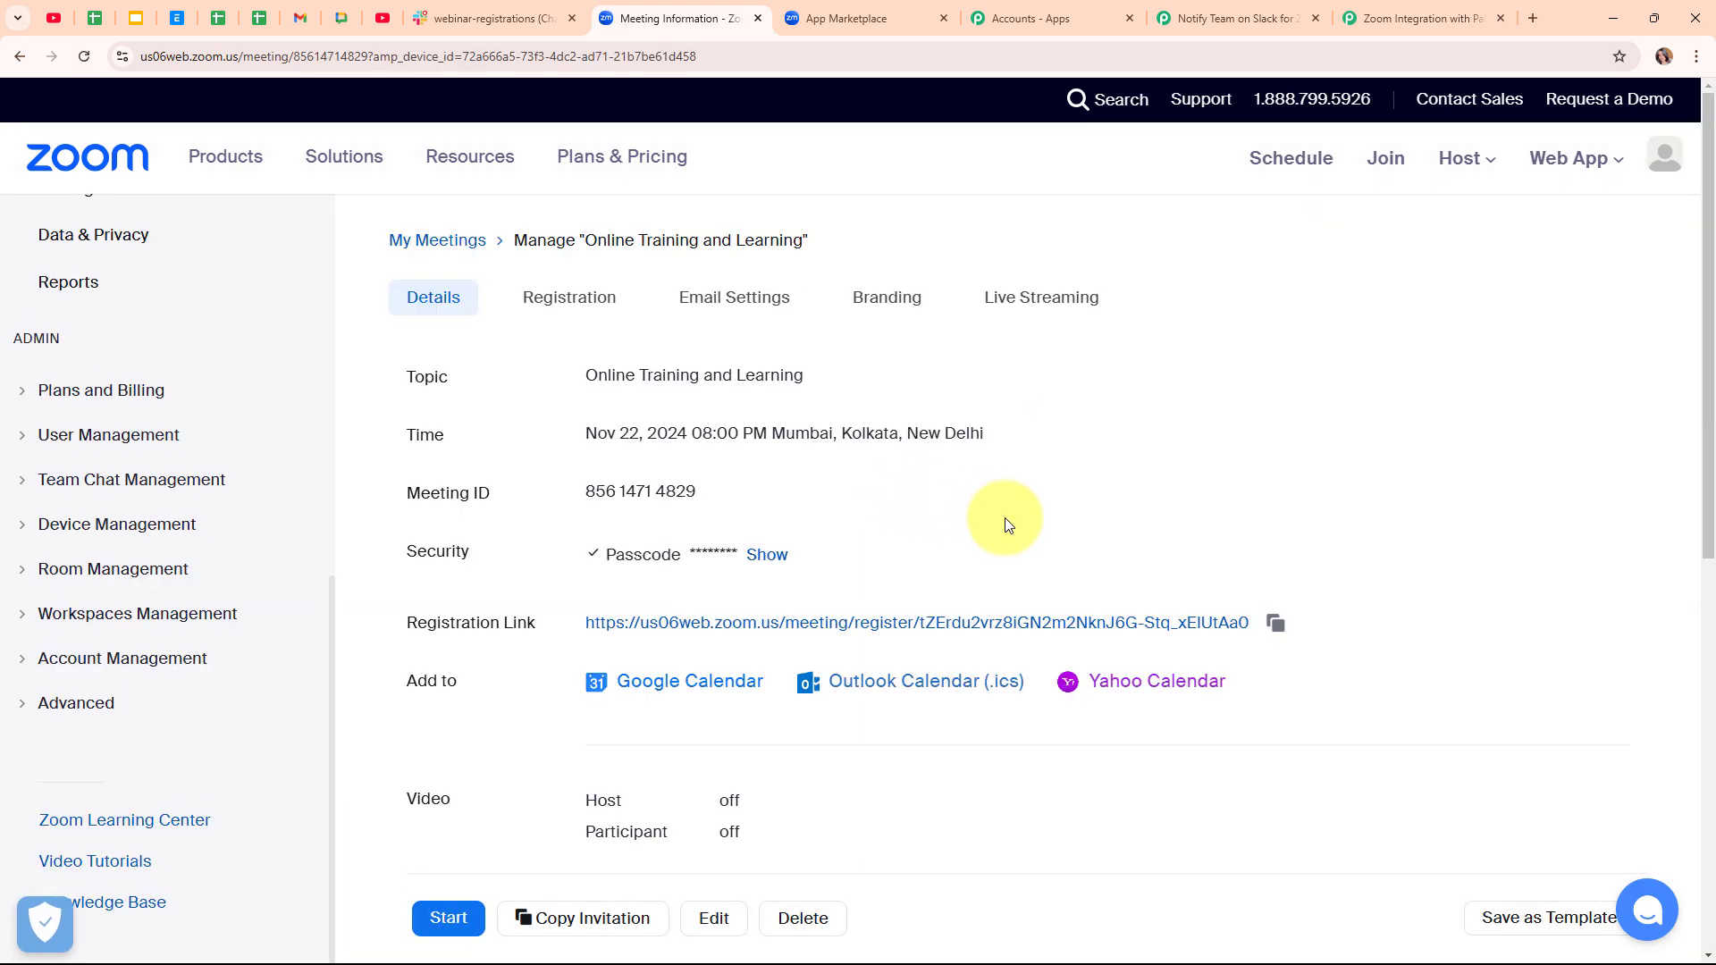
click(1275, 624)
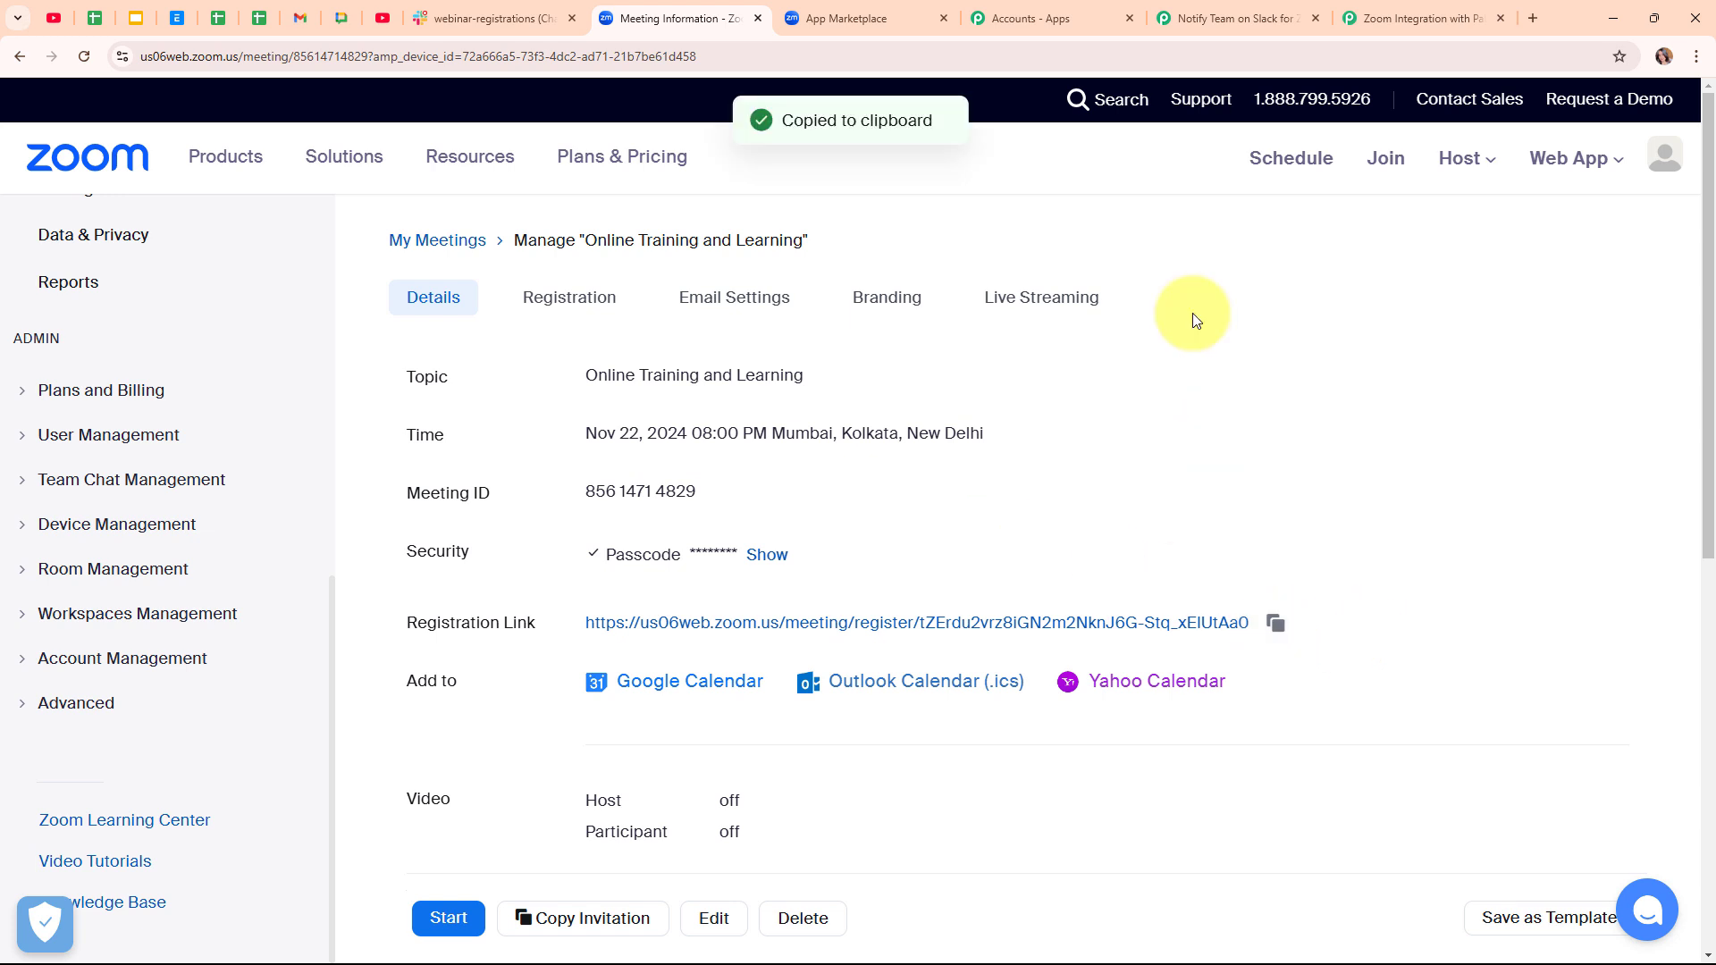
click(1525, 13)
key(ctrl+v)
key(Return)
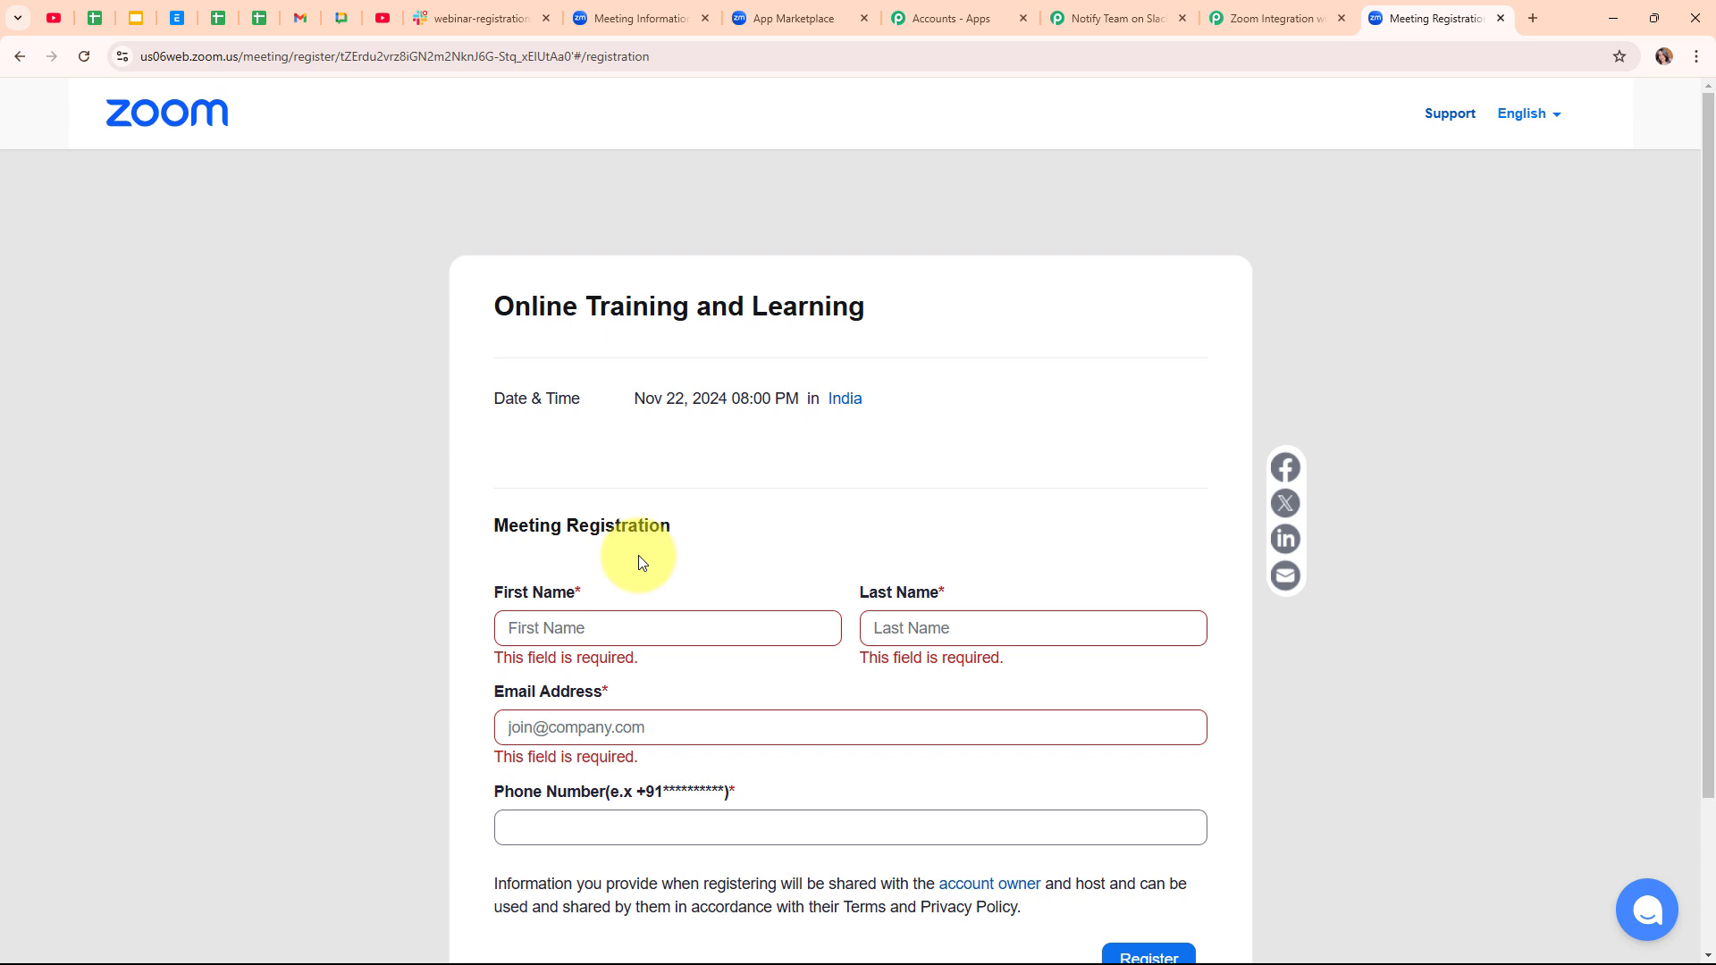
- Fill in the test registrant's first name, last name, email and phone, then register
click(647, 624)
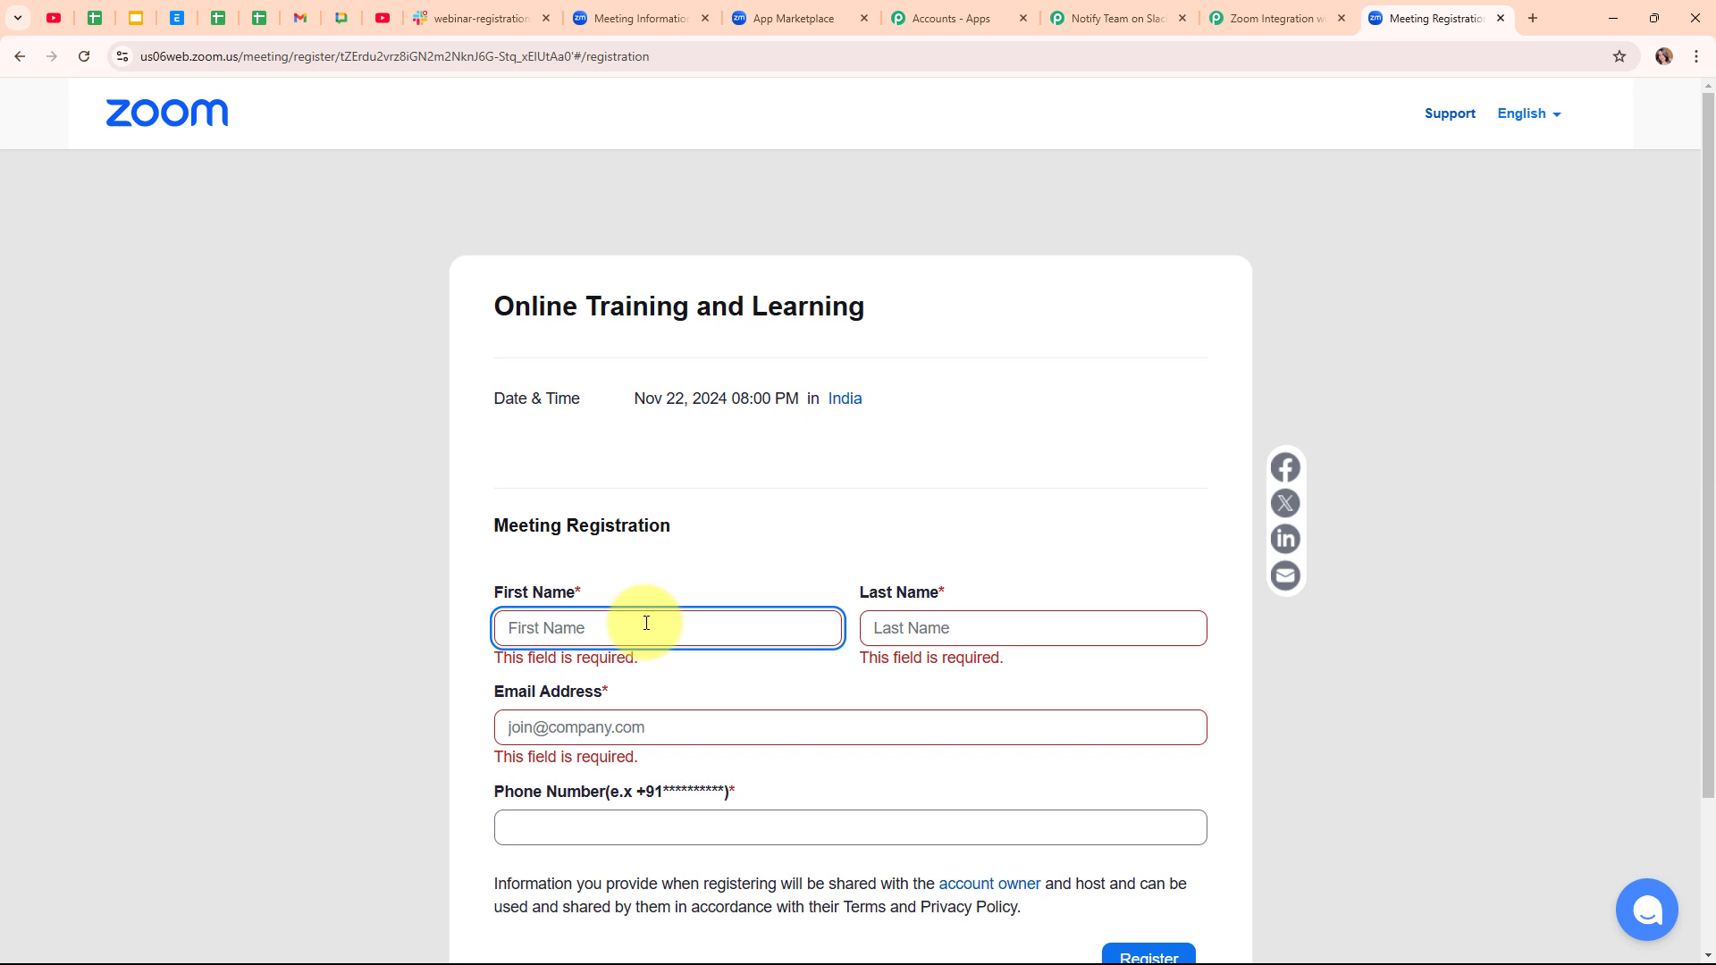
text(Dummy)
click(908, 619)
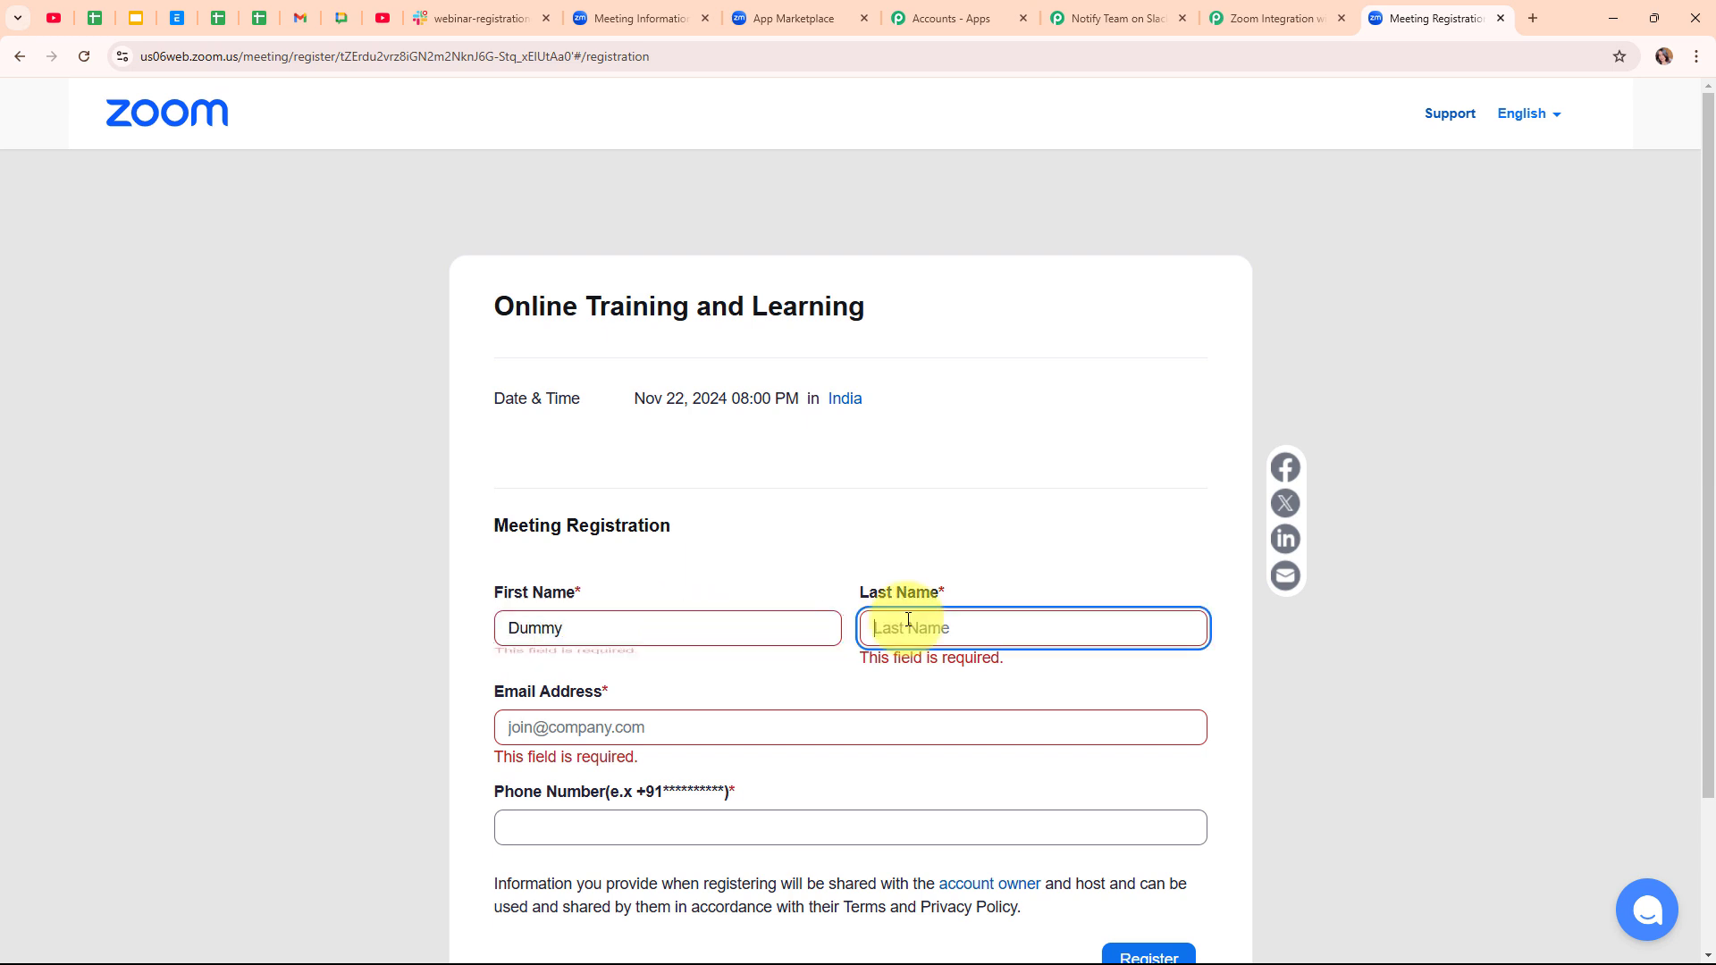
text(User)
click(779, 724)
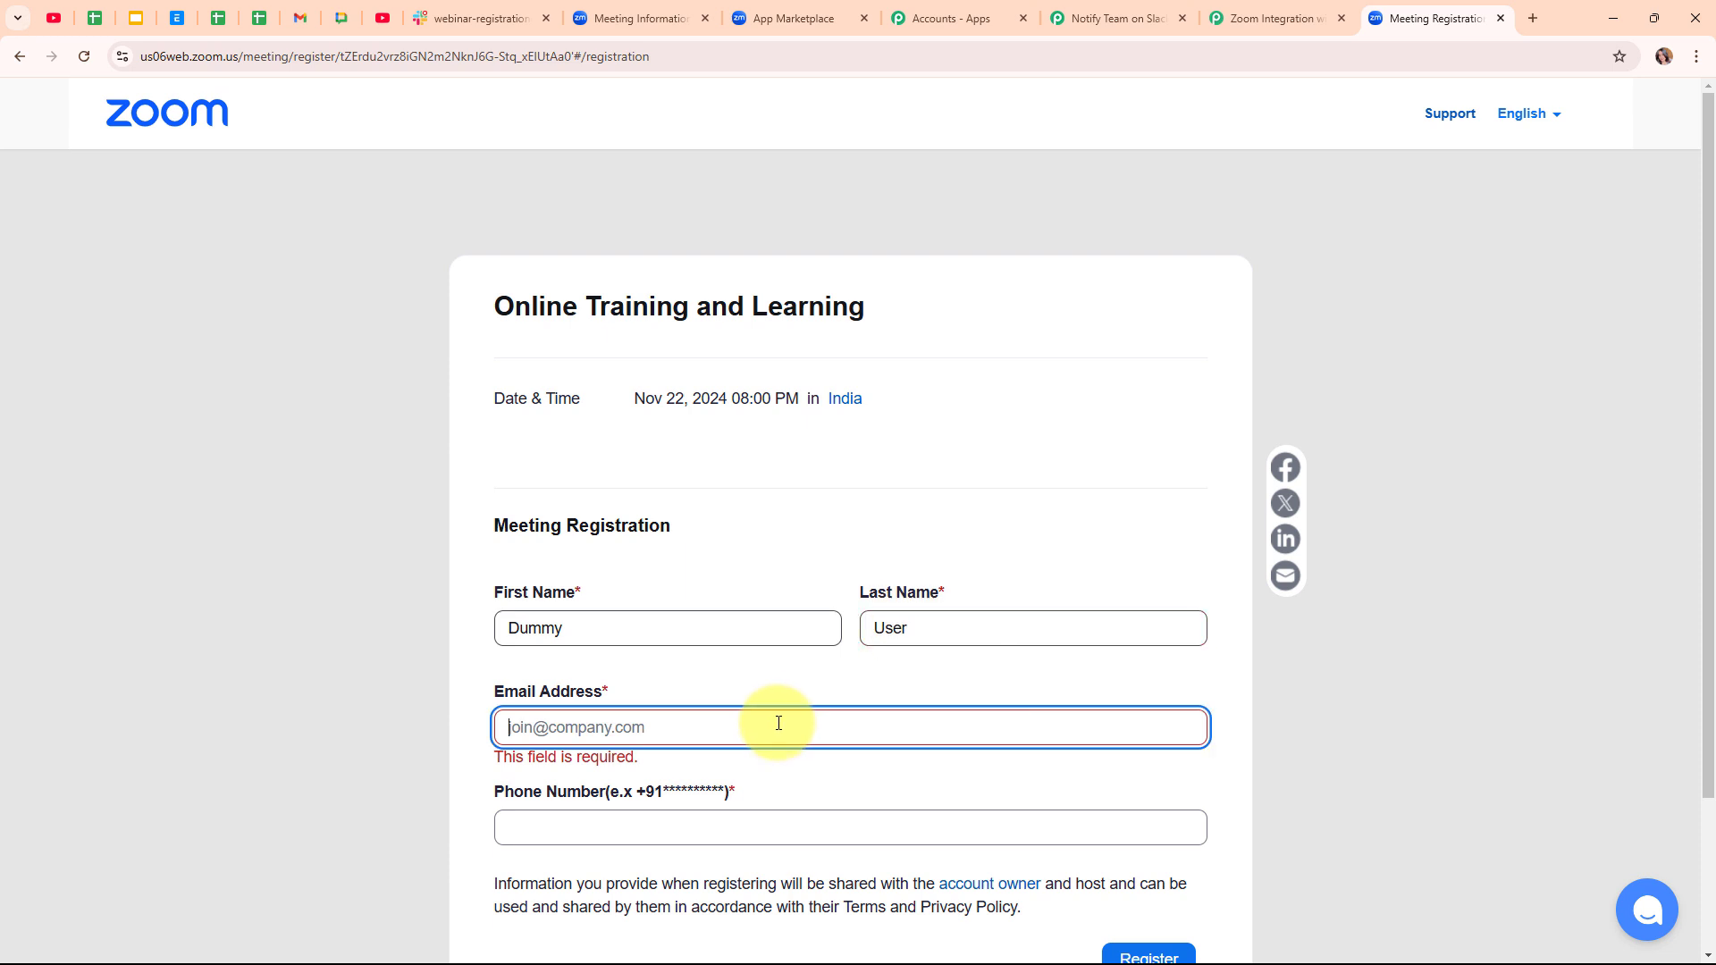
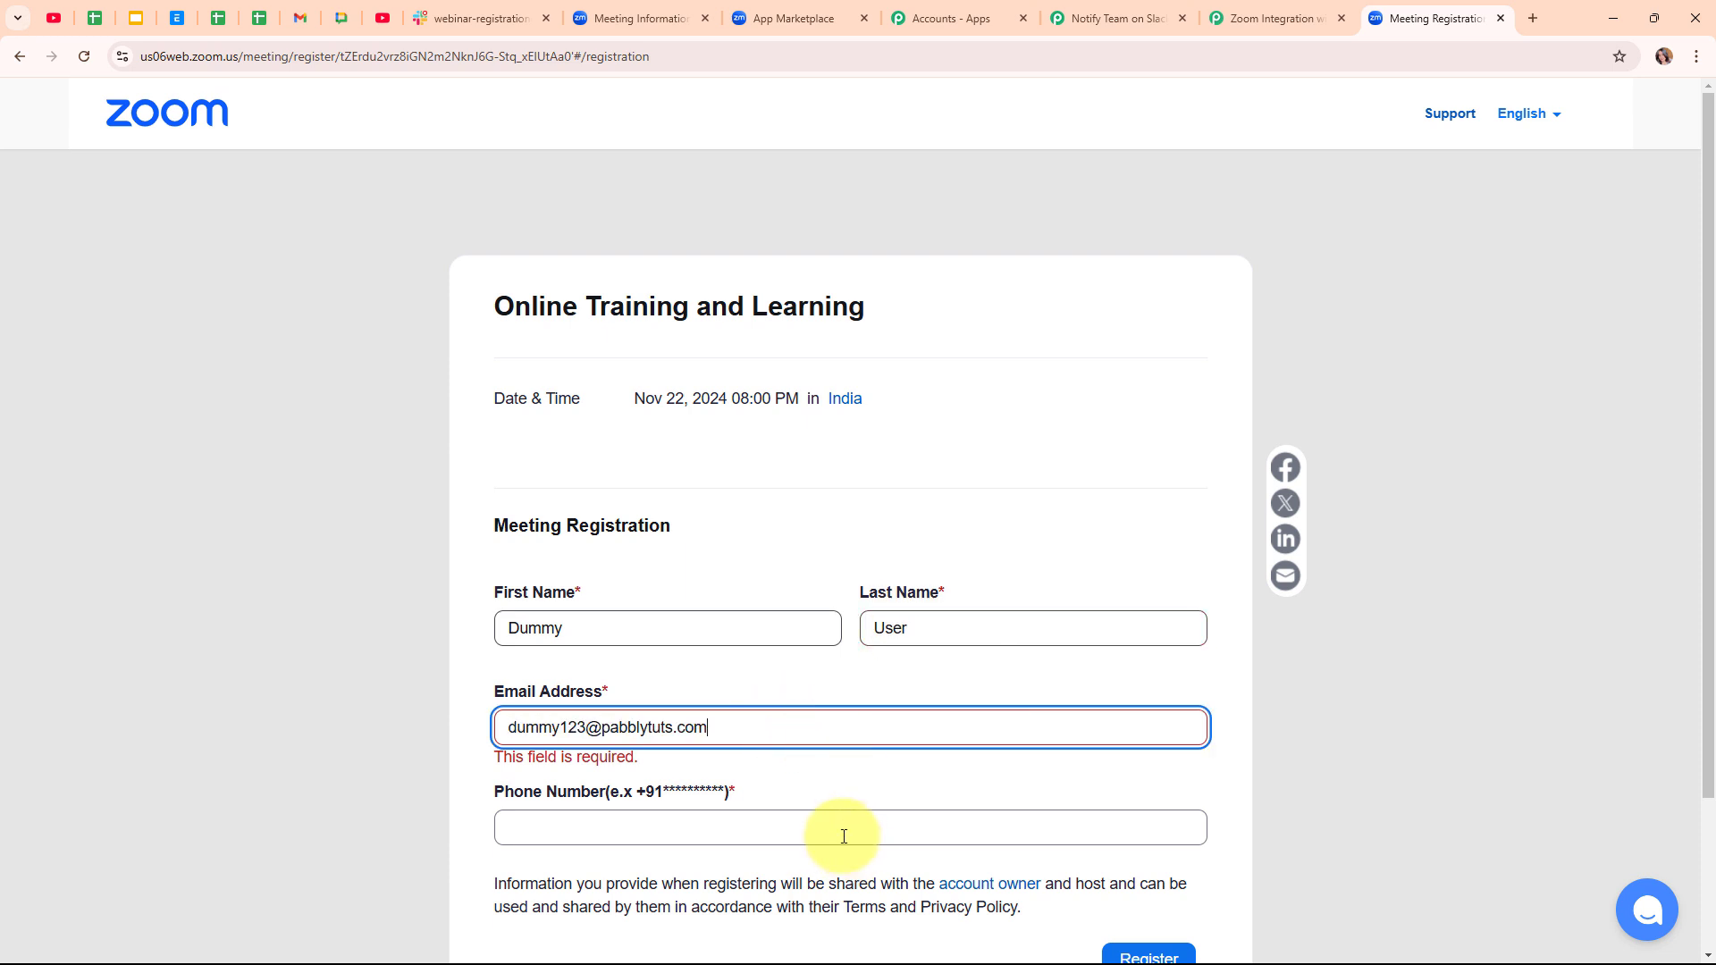
click(841, 826)
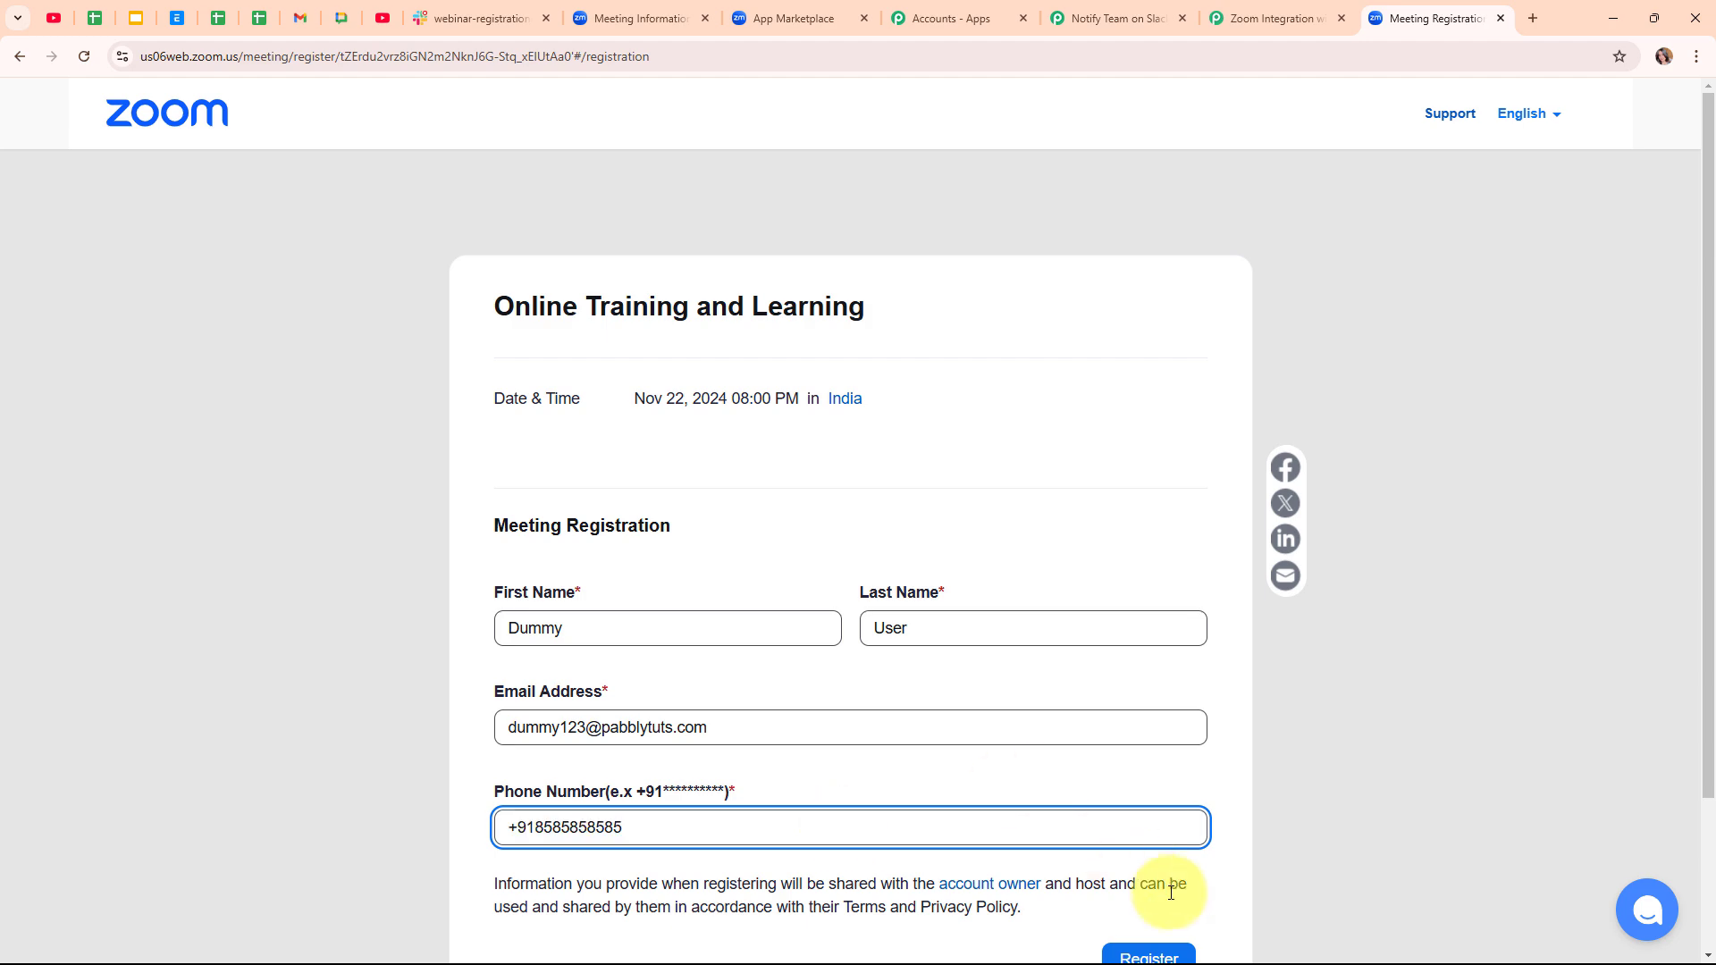
scroll(1178, 871, down, 2)
click(1141, 770)
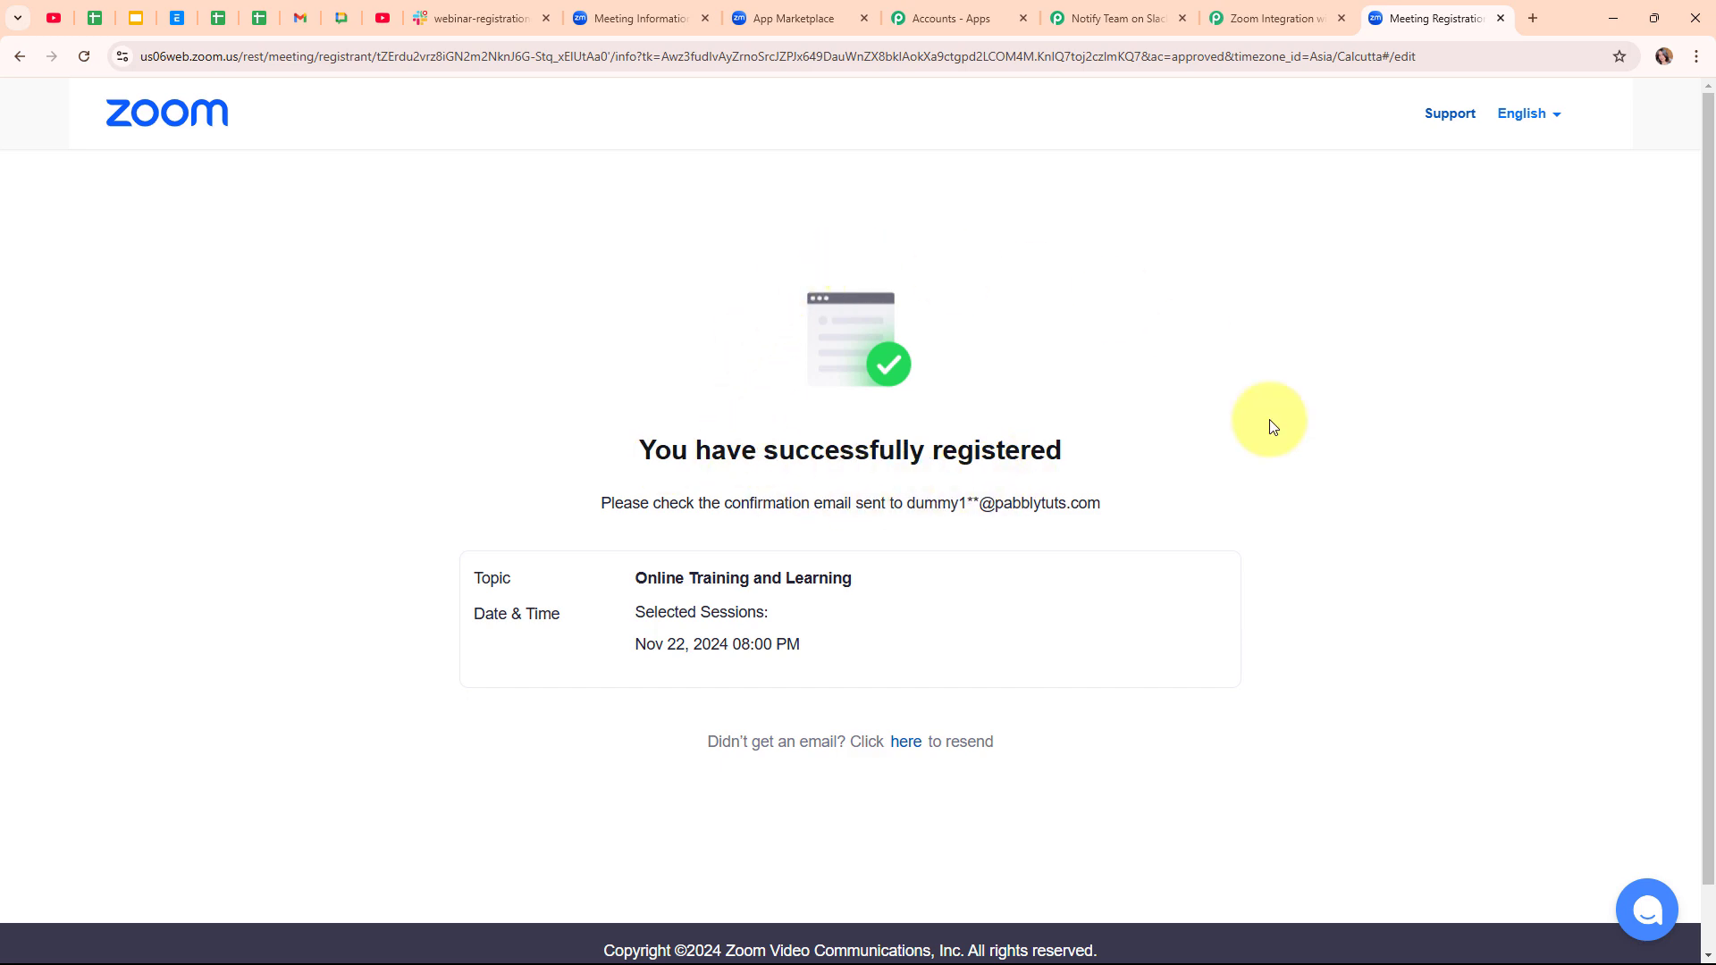
- In Pabbly, review the captured meeting topic, timezone and start time in the response
click(1153, 18)
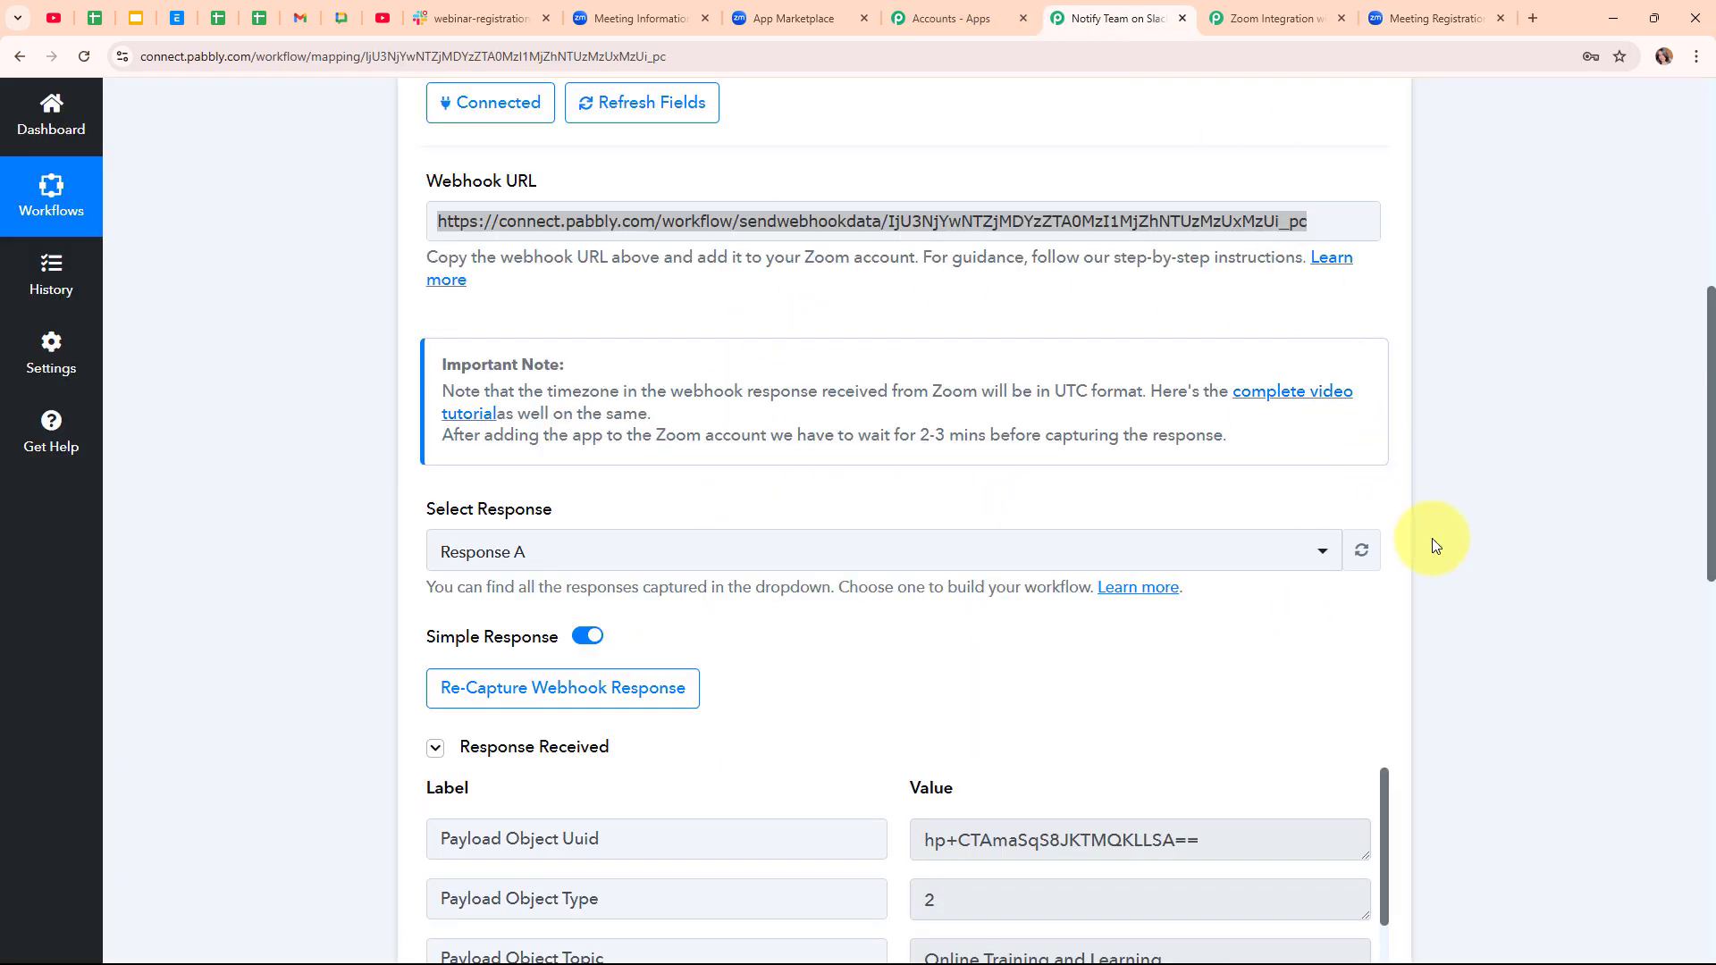
scroll(1447, 561, down, 5)
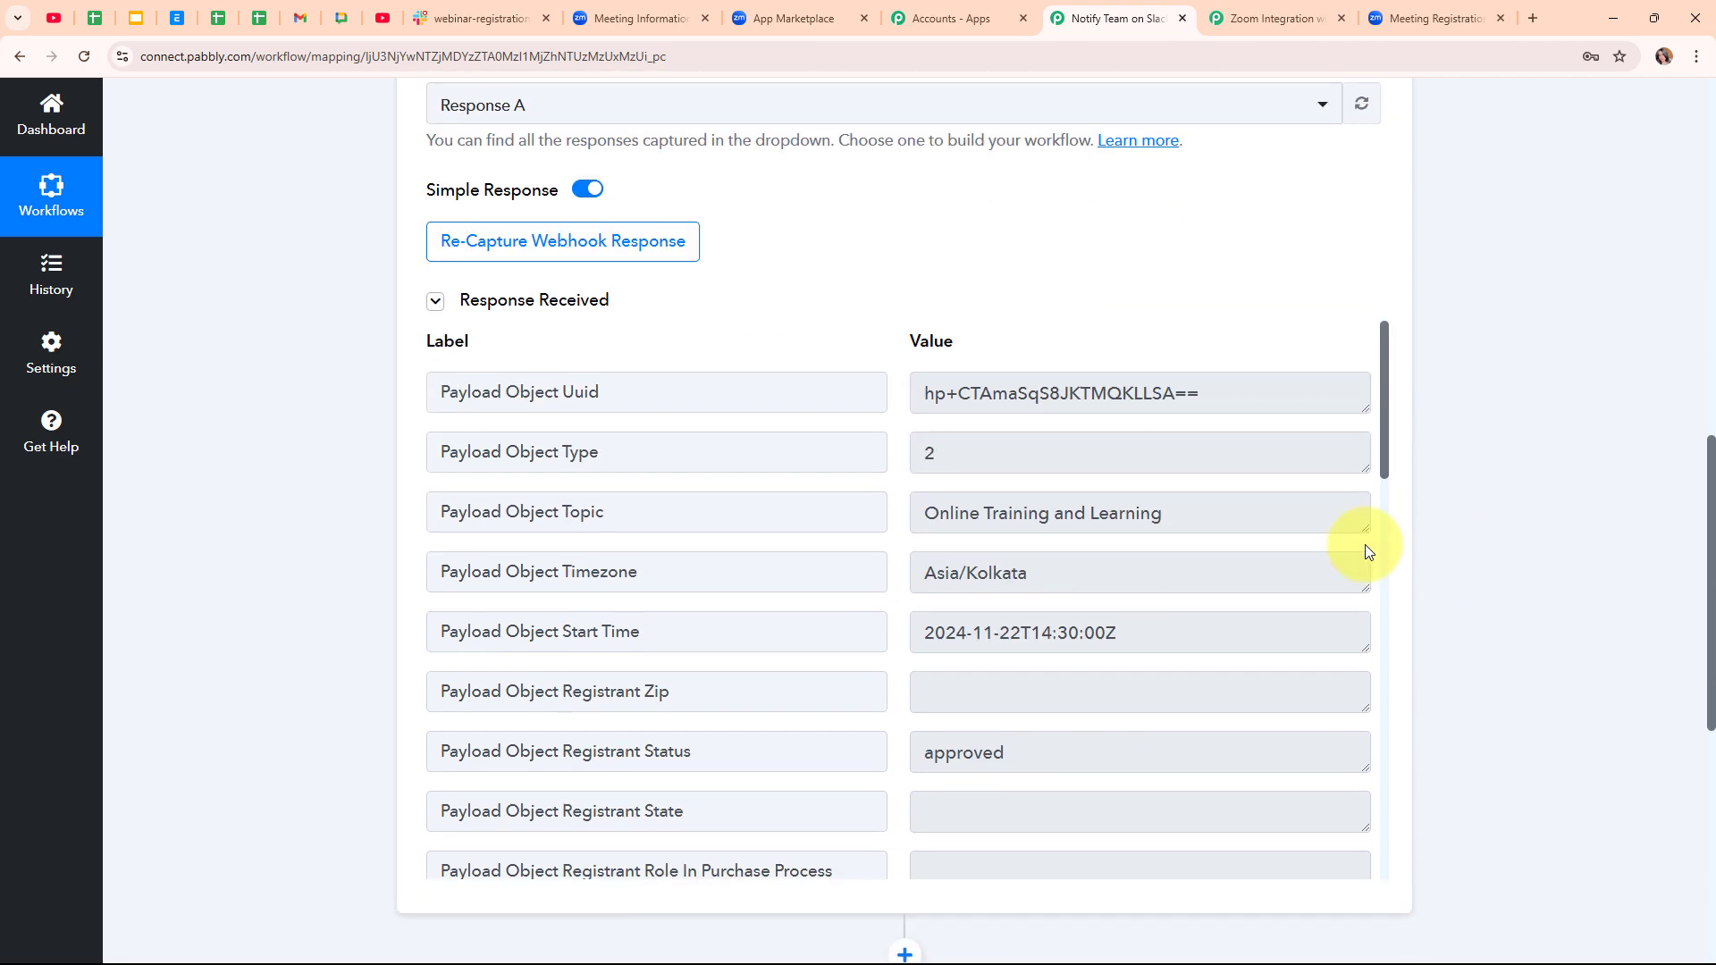
drag(1219, 510, 866, 498)
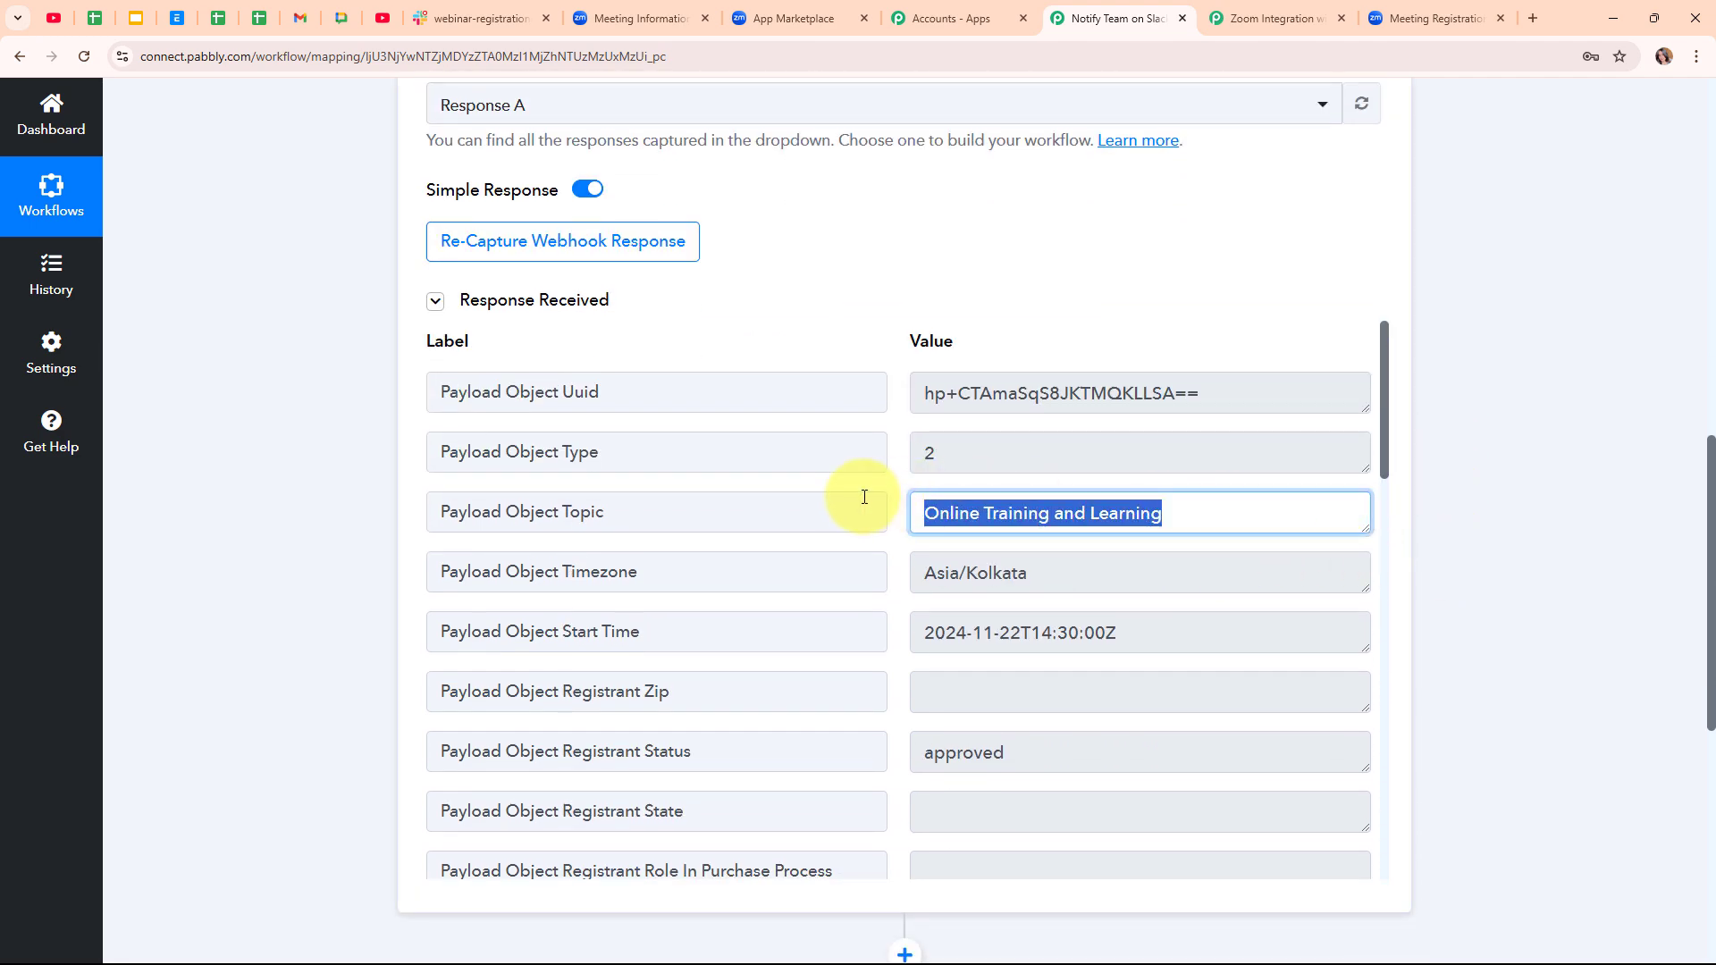
drag(1074, 561, 858, 572)
drag(1180, 628, 795, 666)
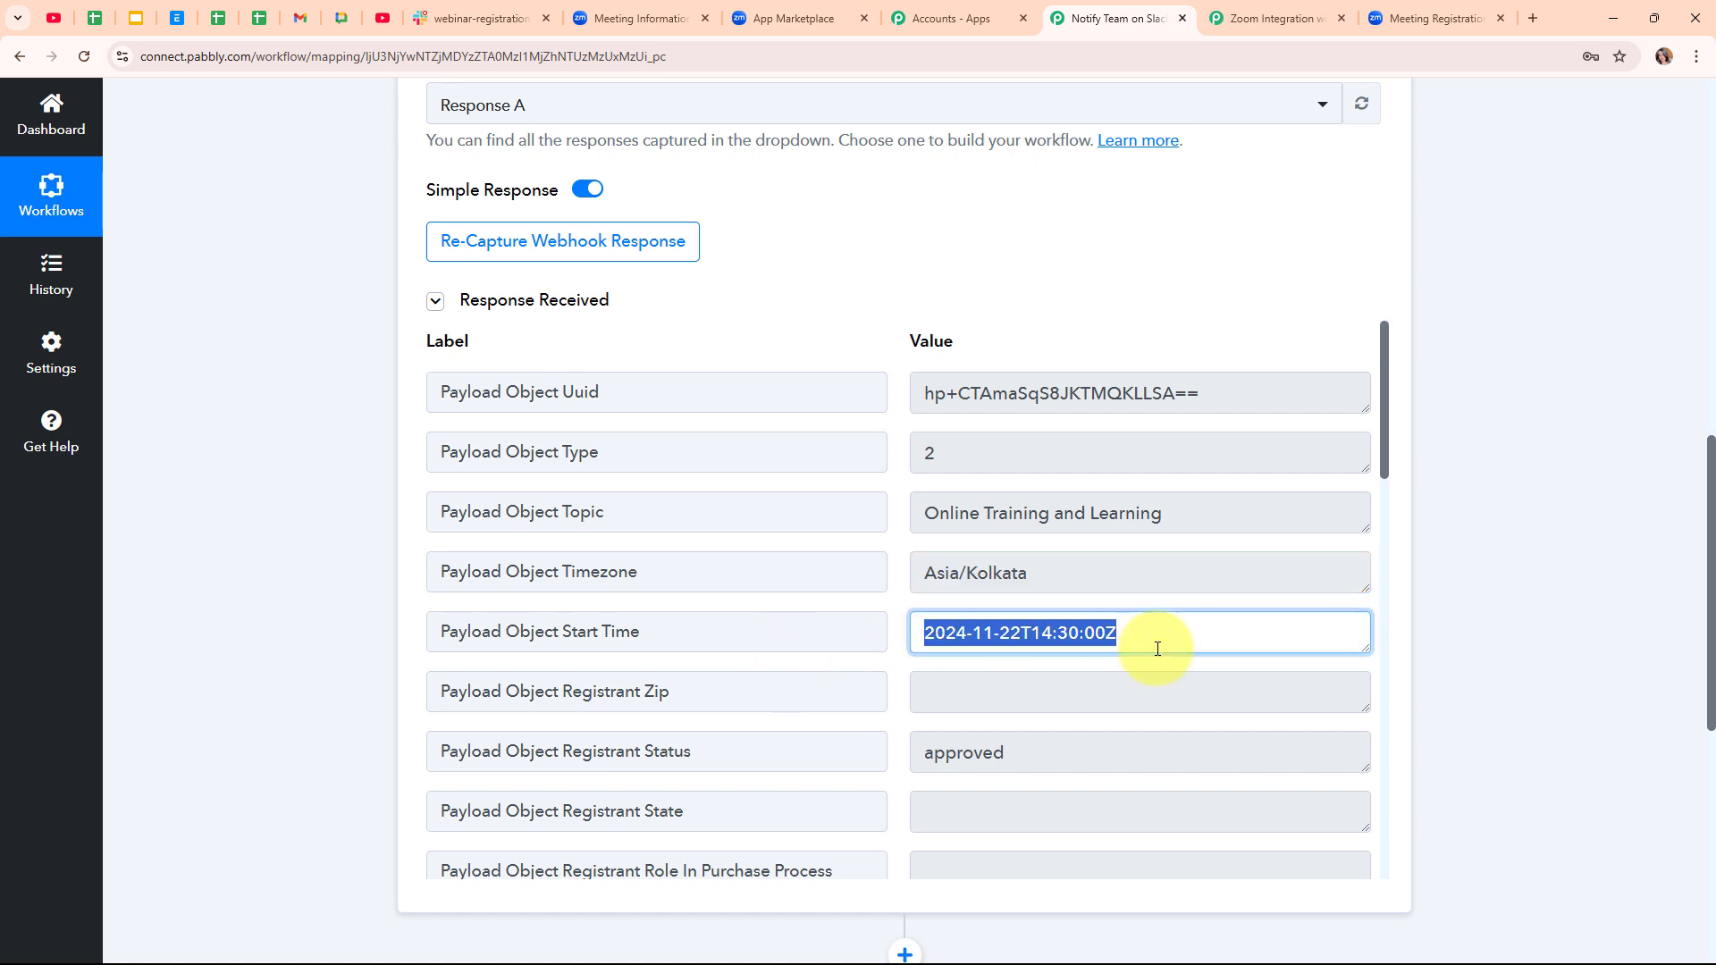
- Review the remaining captured registrant fields, then collapse the Zoom trigger step
scroll(1232, 650, down, 4)
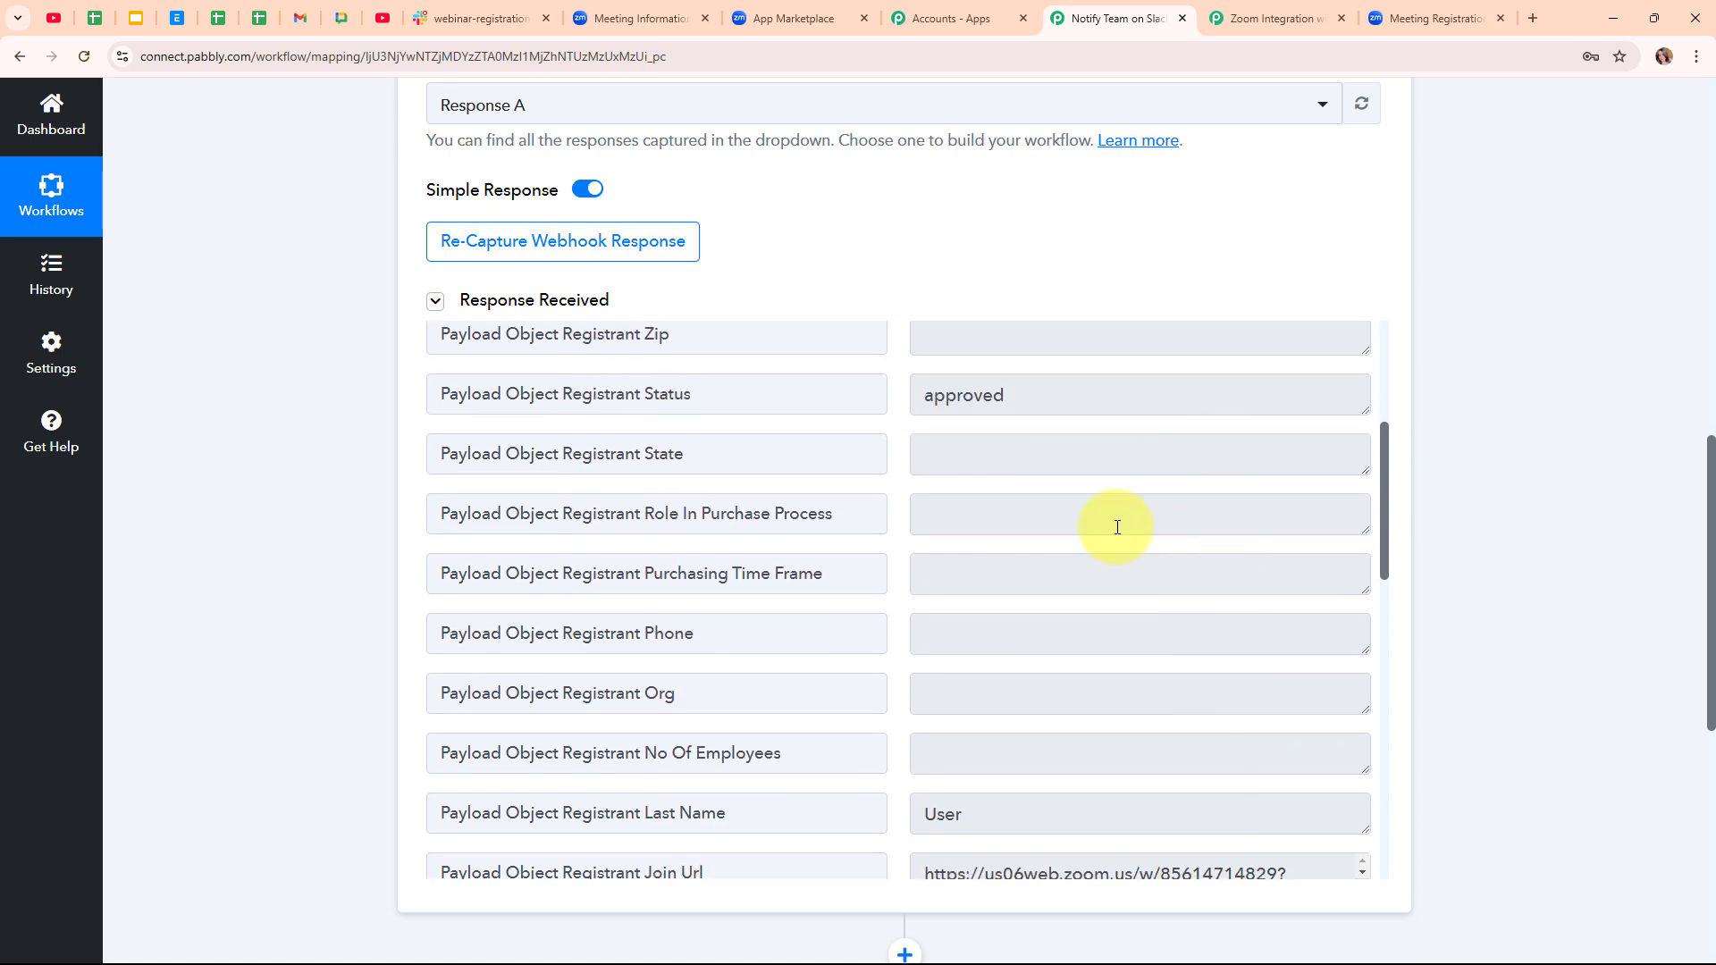
drag(1046, 395, 848, 401)
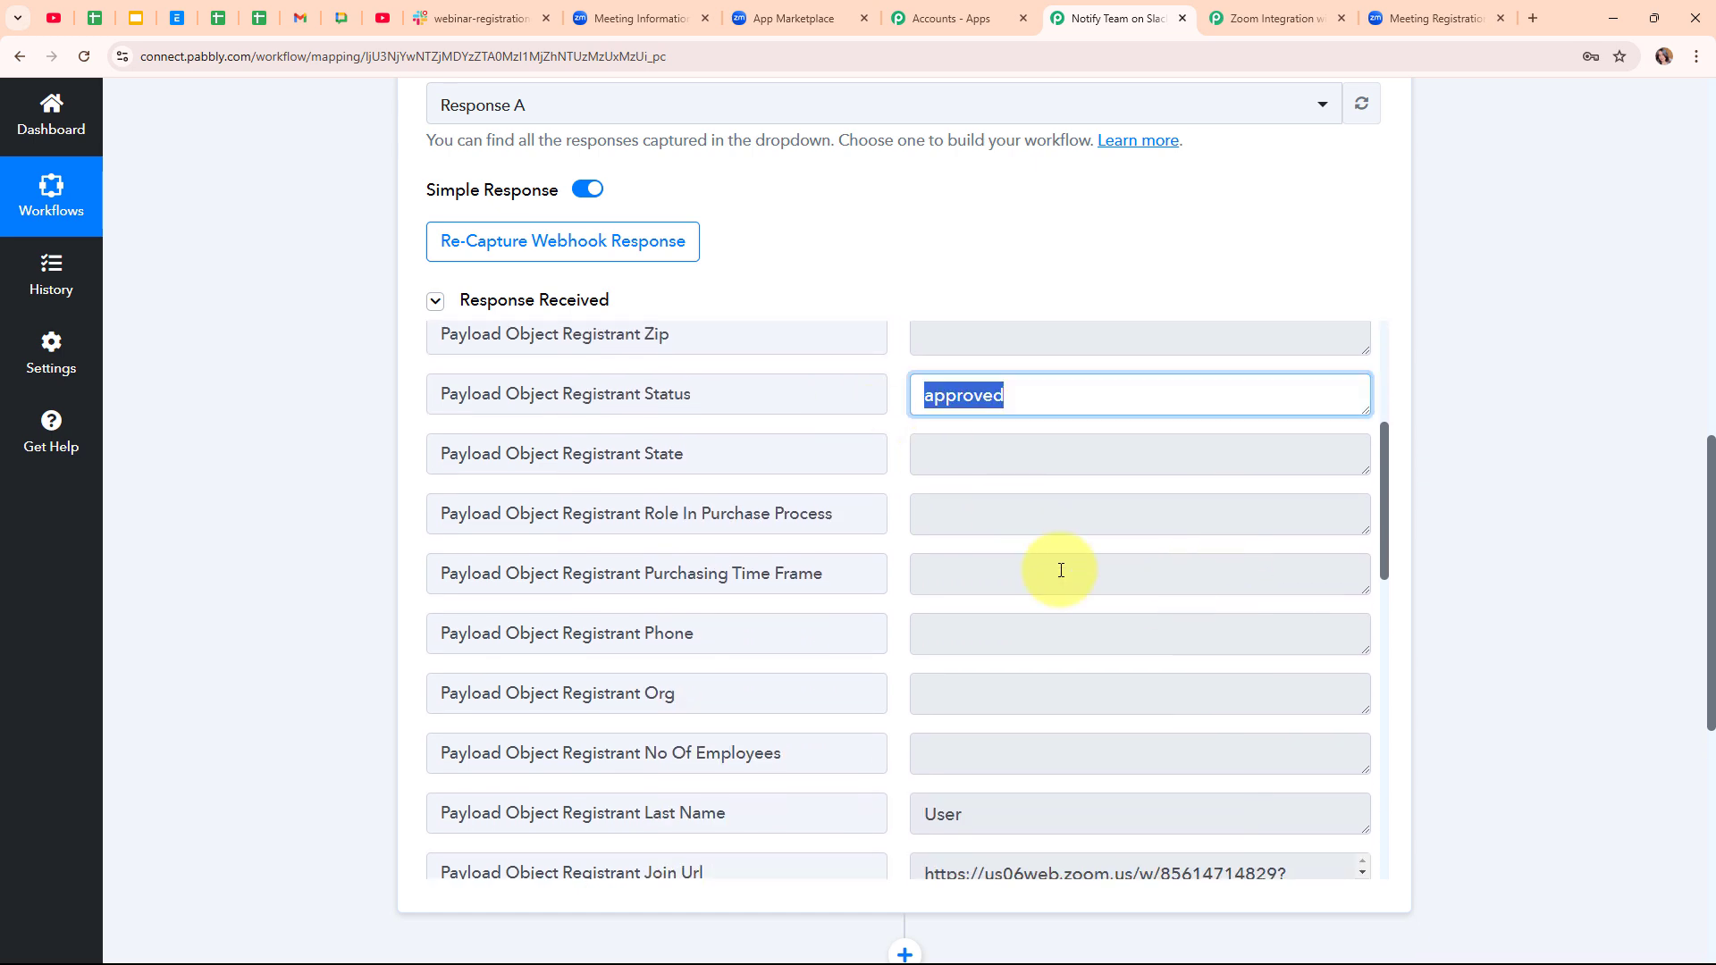
scroll(1061, 567, down, 3)
drag(1019, 561, 799, 577)
scroll(1061, 670, down, 2)
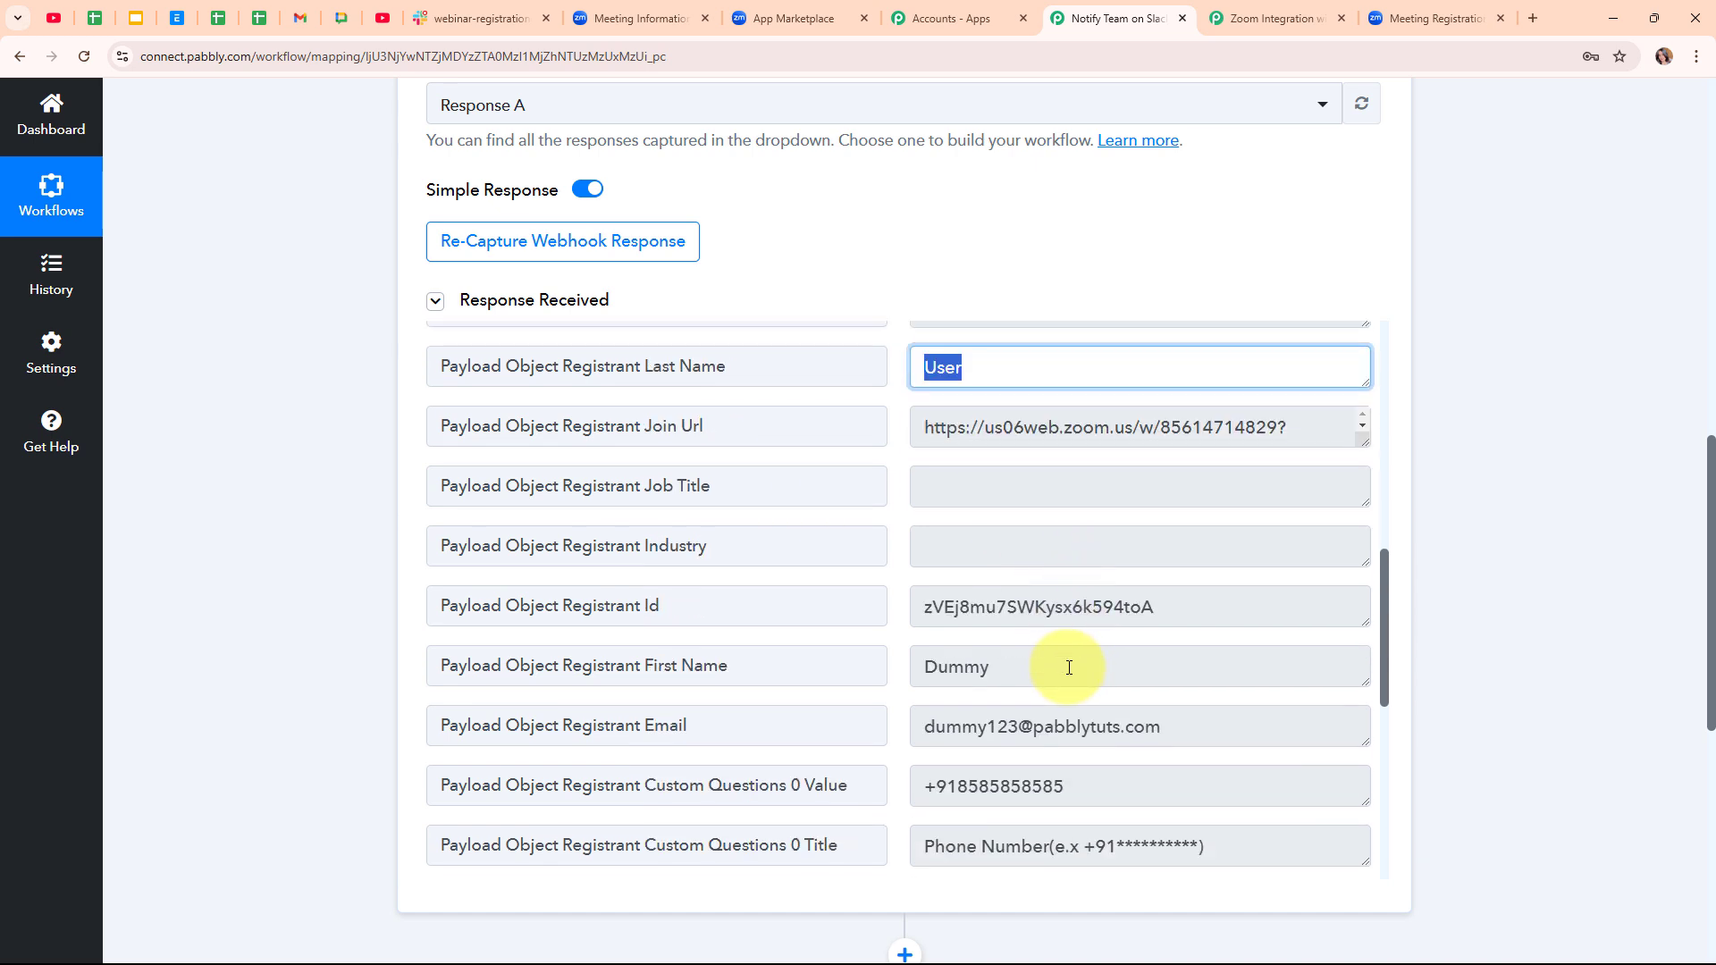
drag(1065, 667, 893, 667)
drag(1245, 716, 866, 793)
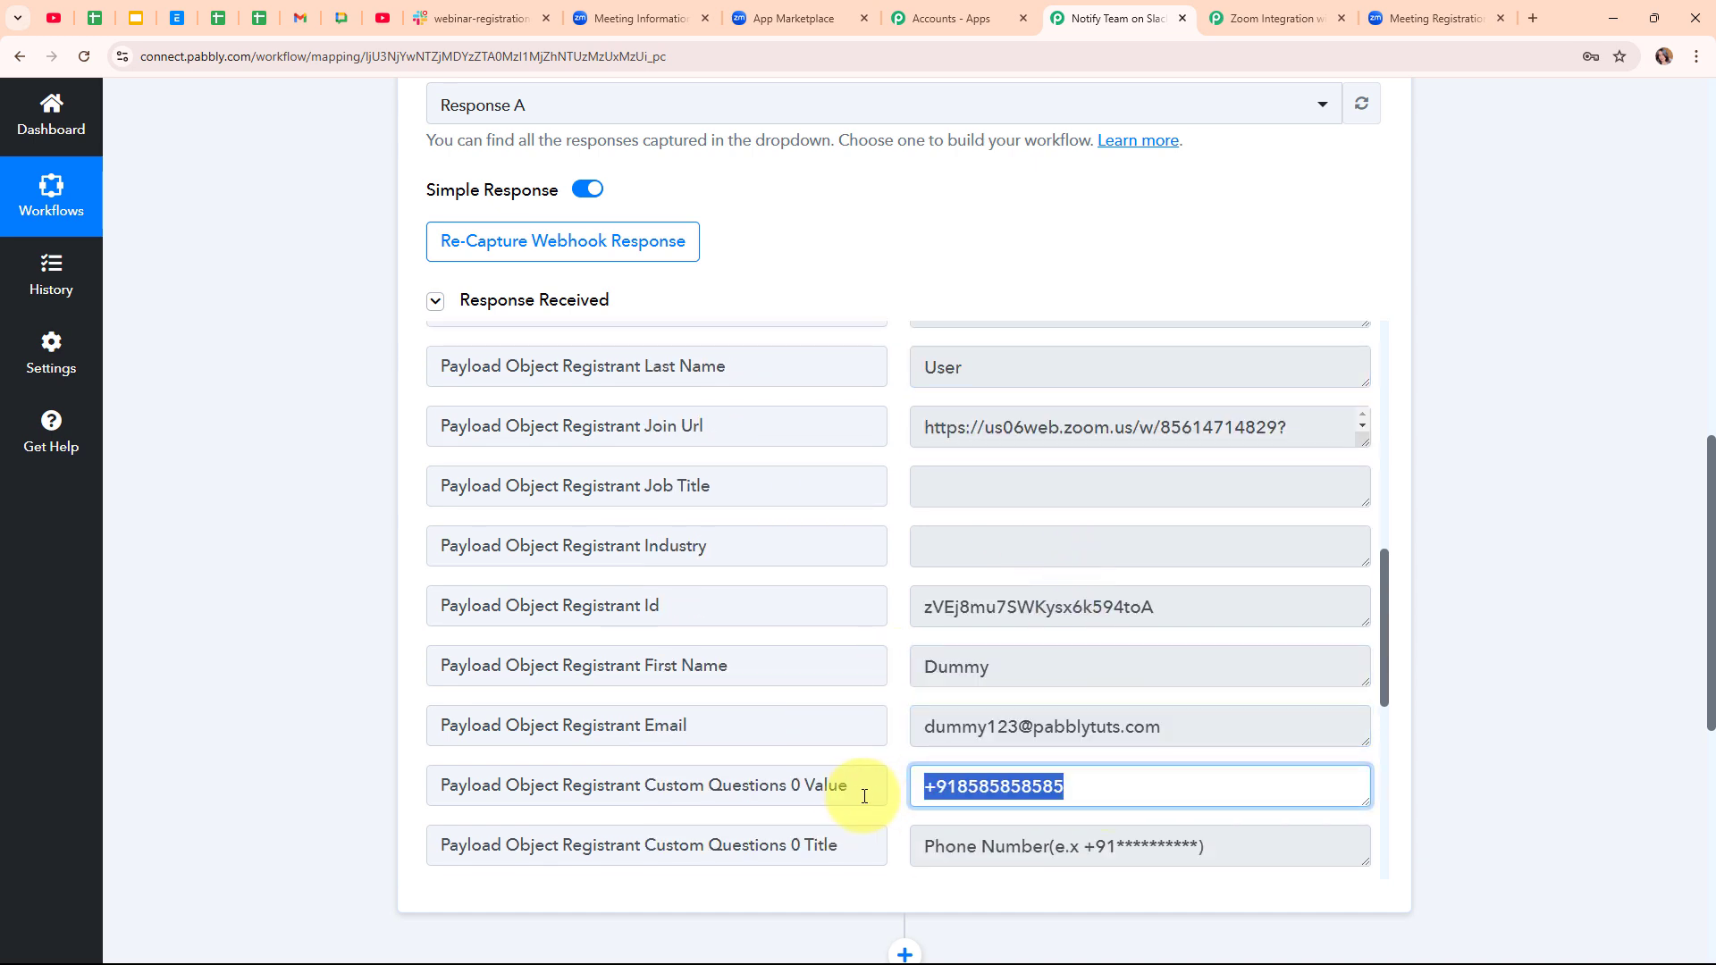
scroll(1157, 642, down, 10)
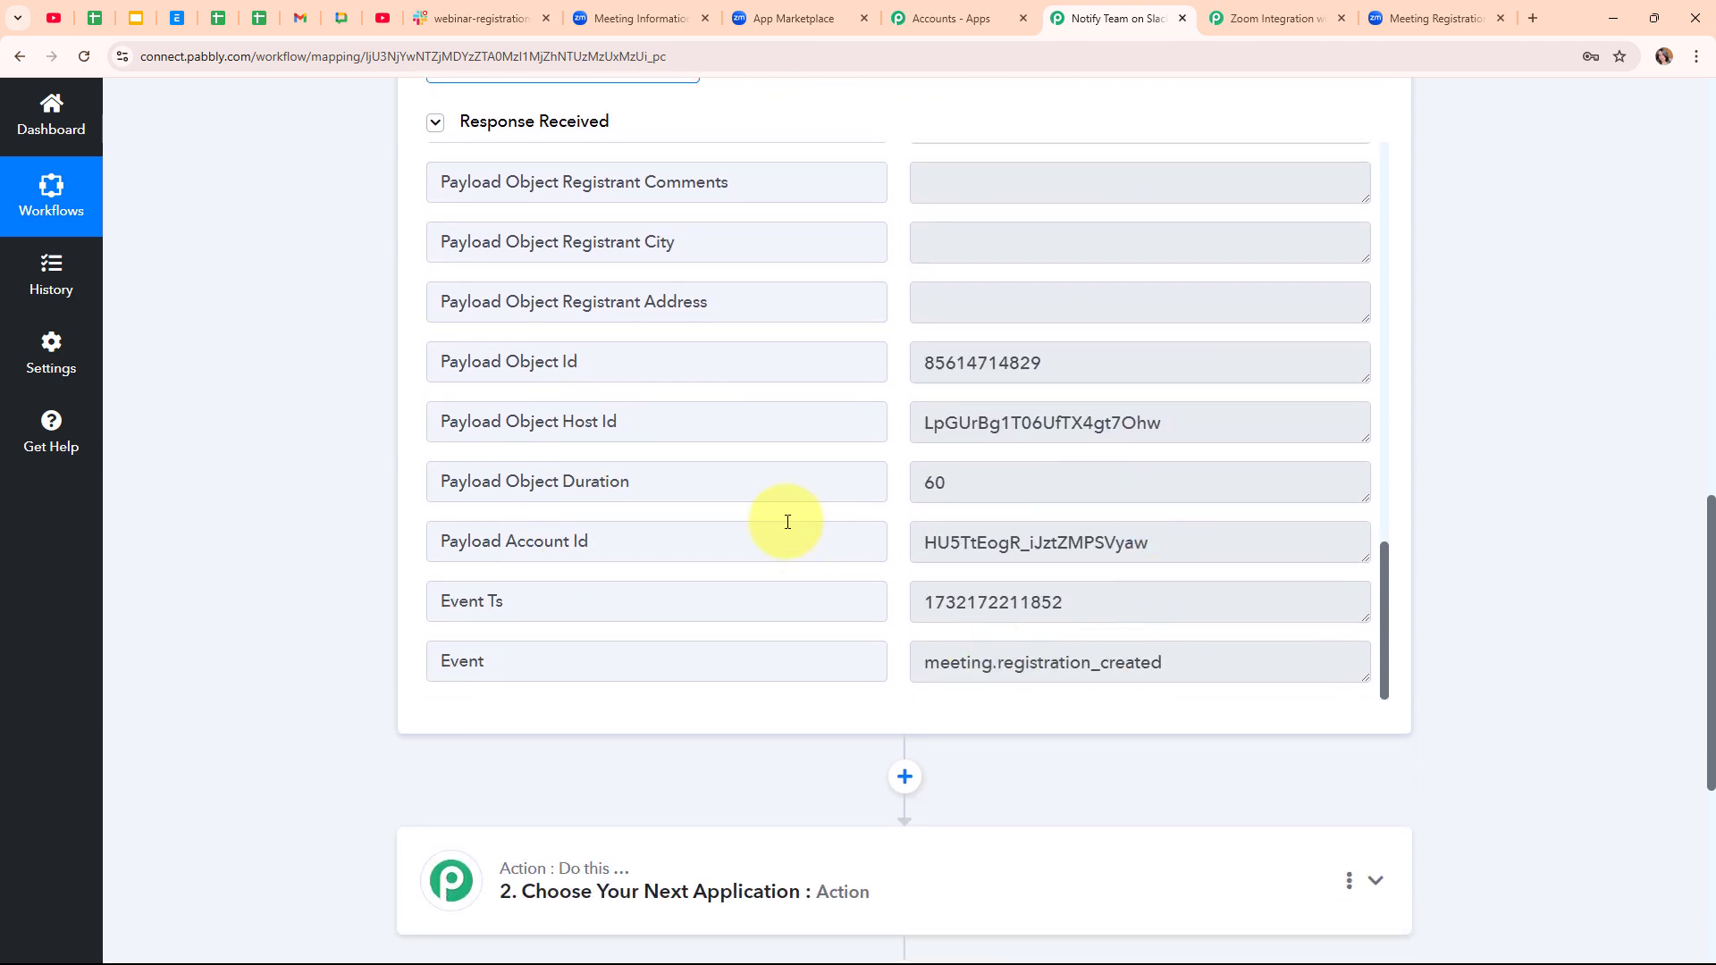
scroll(1401, 581, up, 15)
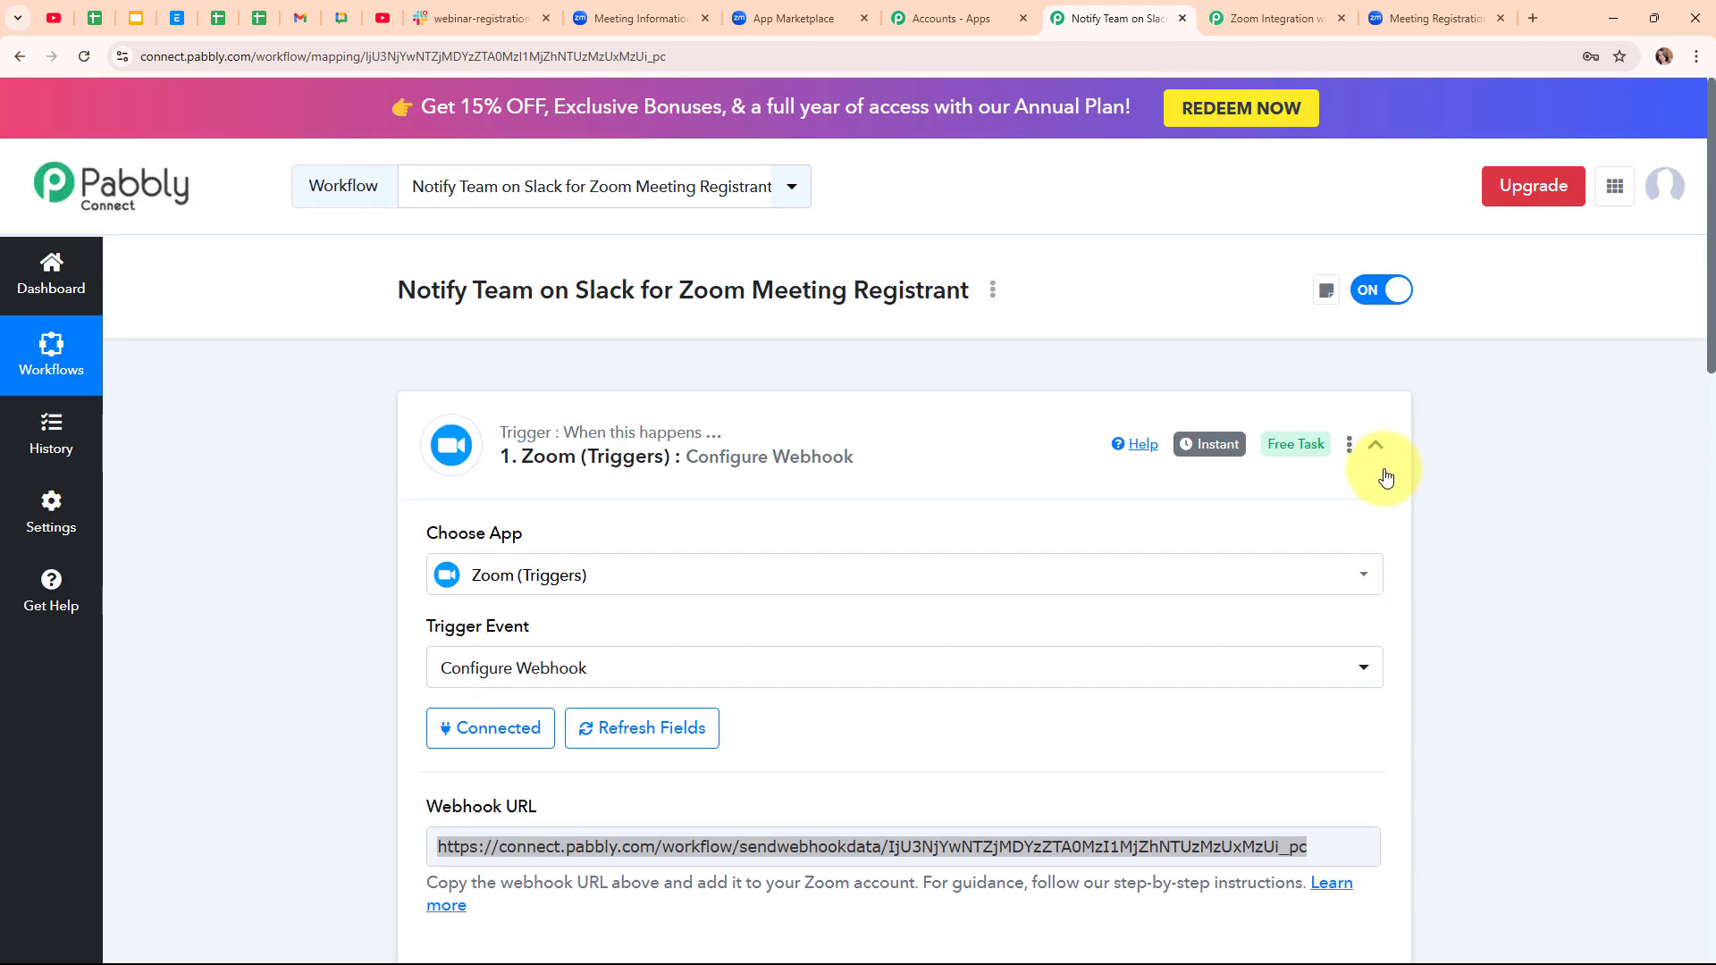
click(1377, 447)
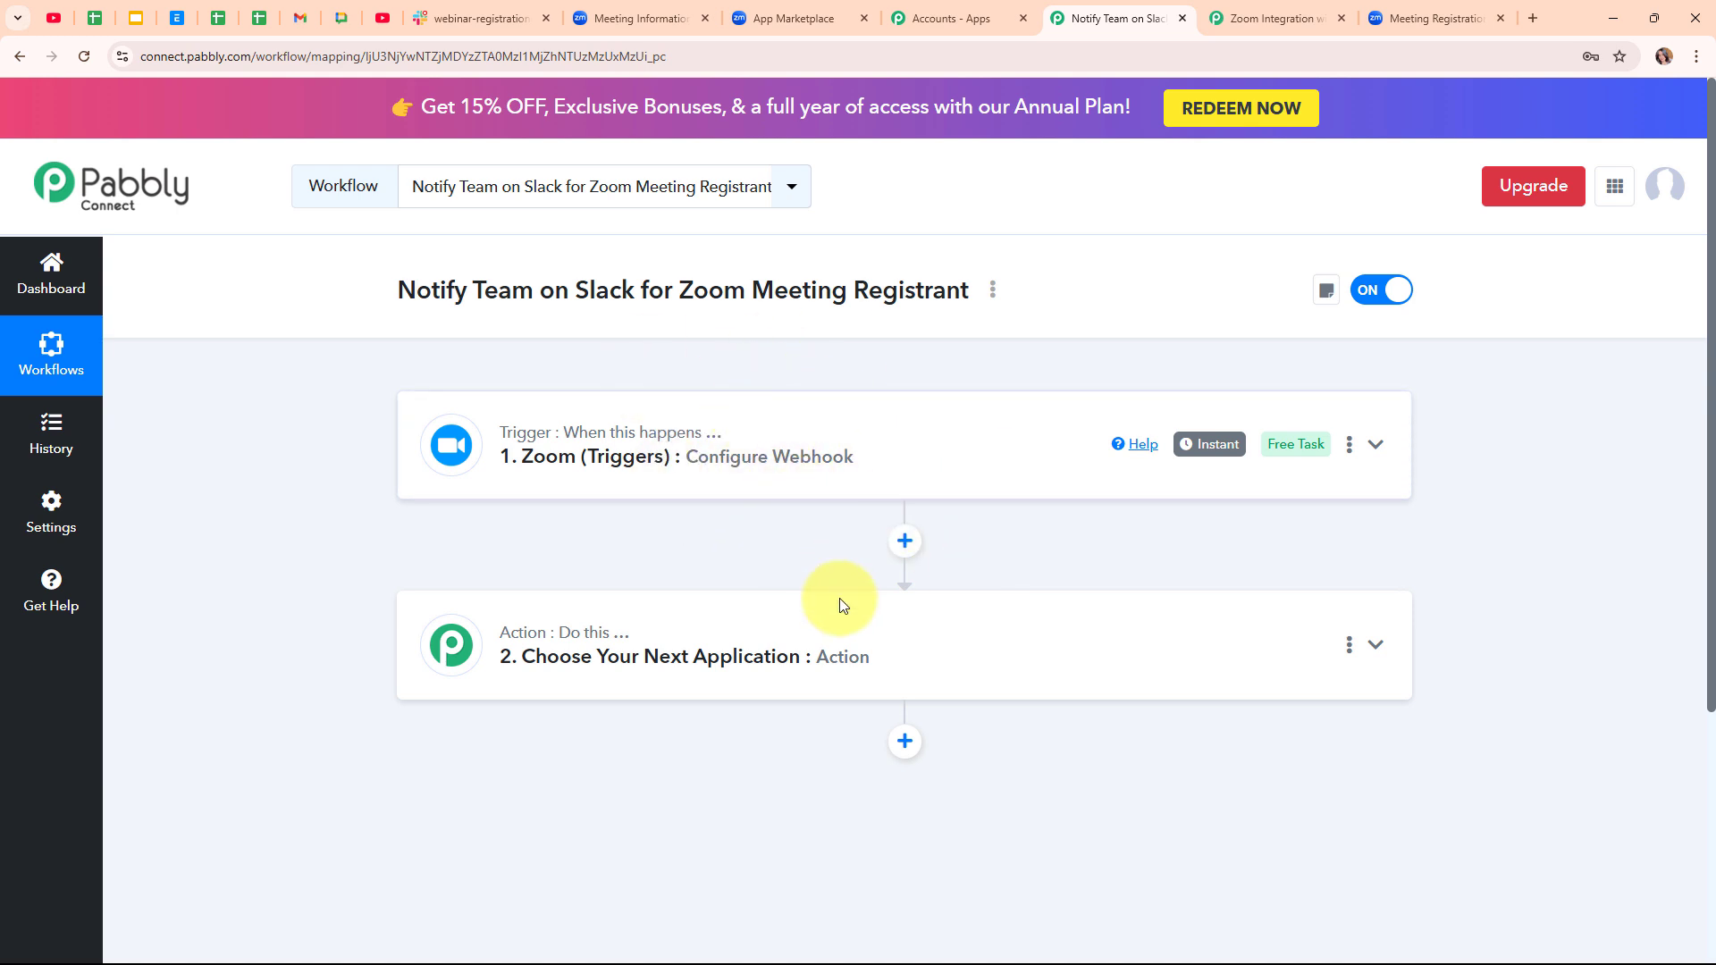
- Choose Slack as the action app with Send Channel Message as the action event
click(848, 629)
click(729, 470)
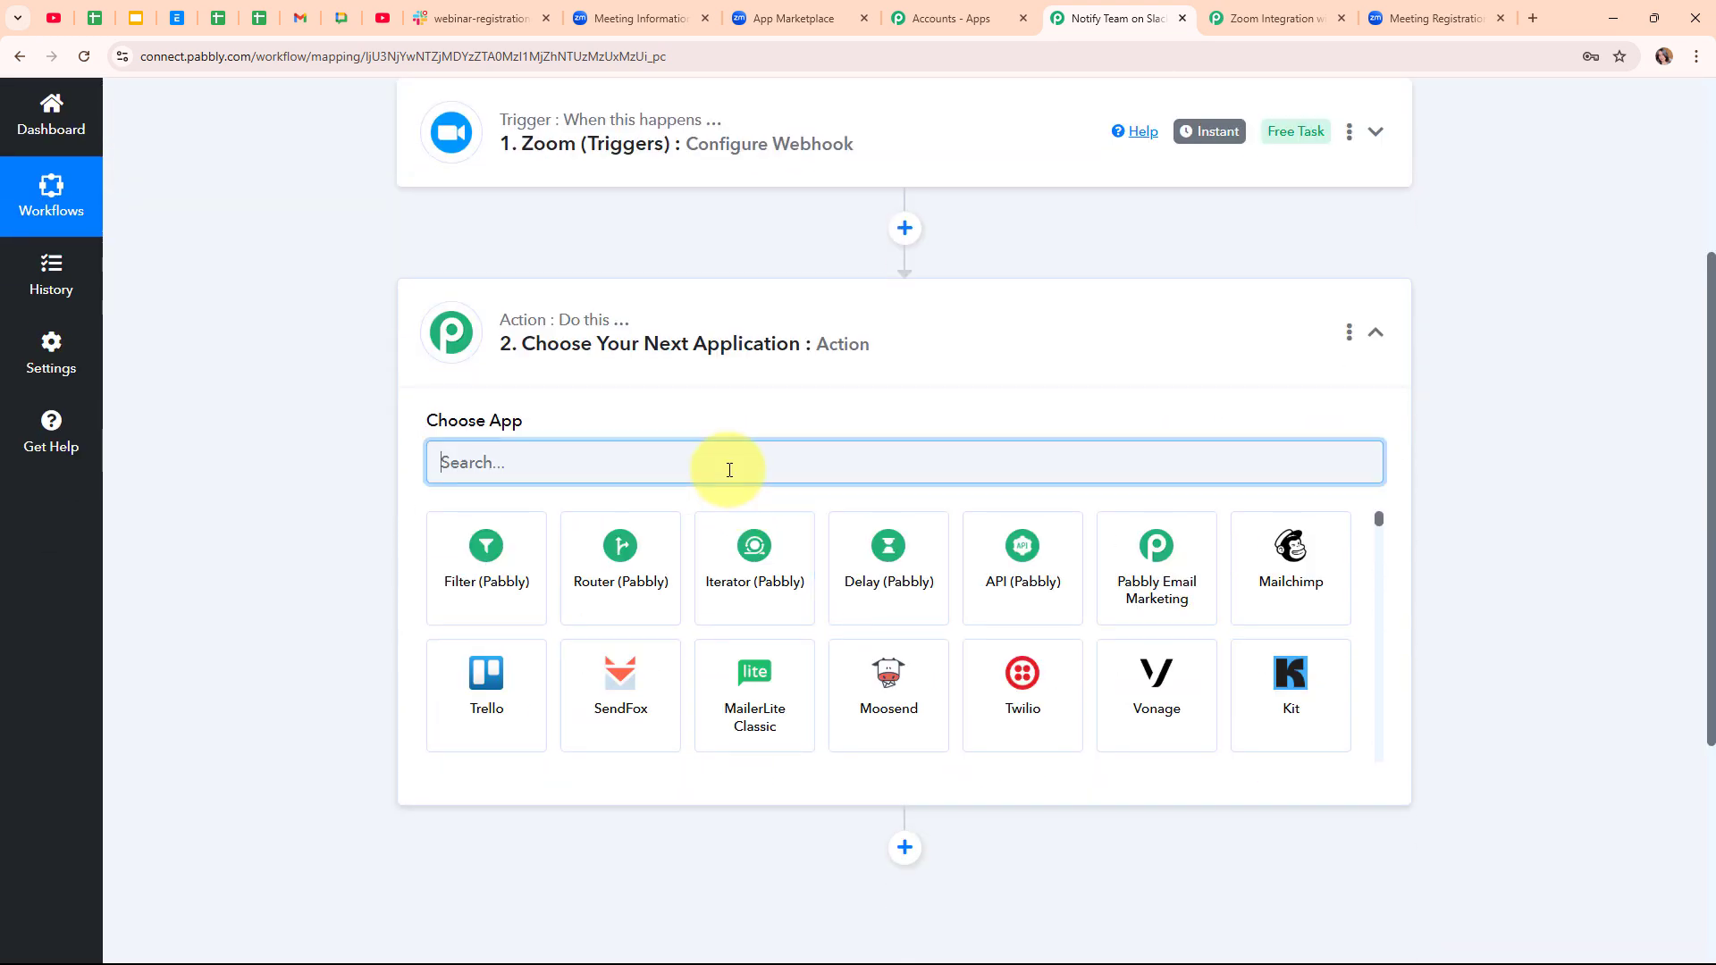
text(Slack)
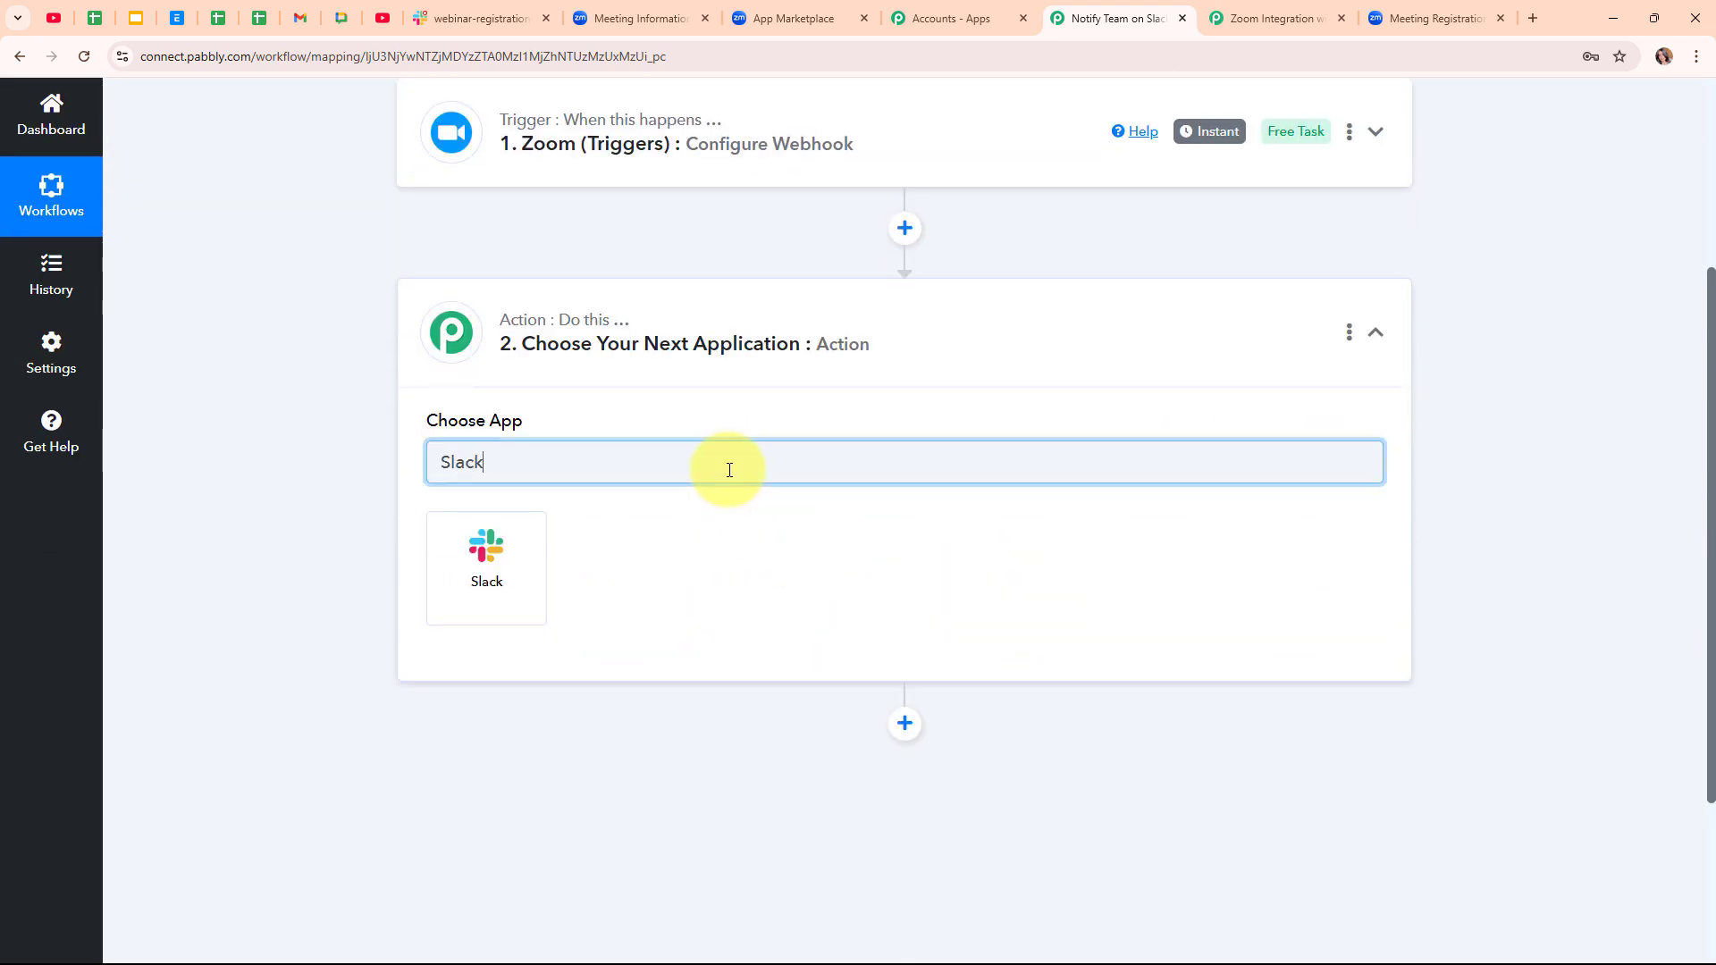
click(515, 565)
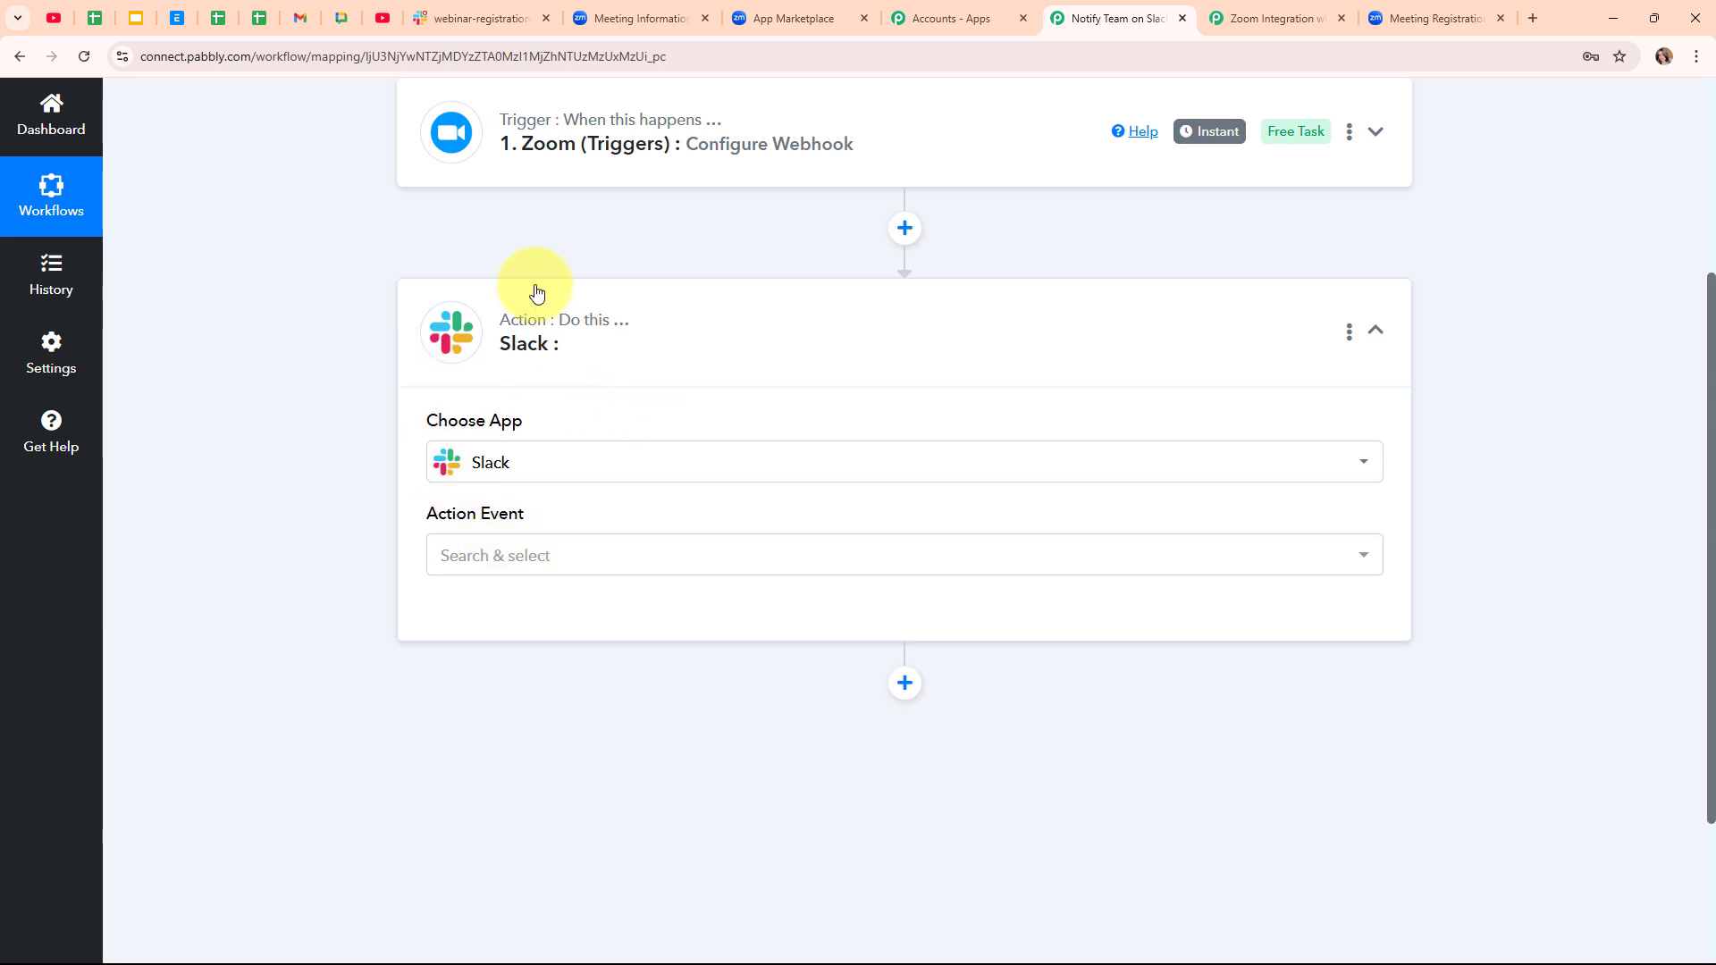
click(519, 567)
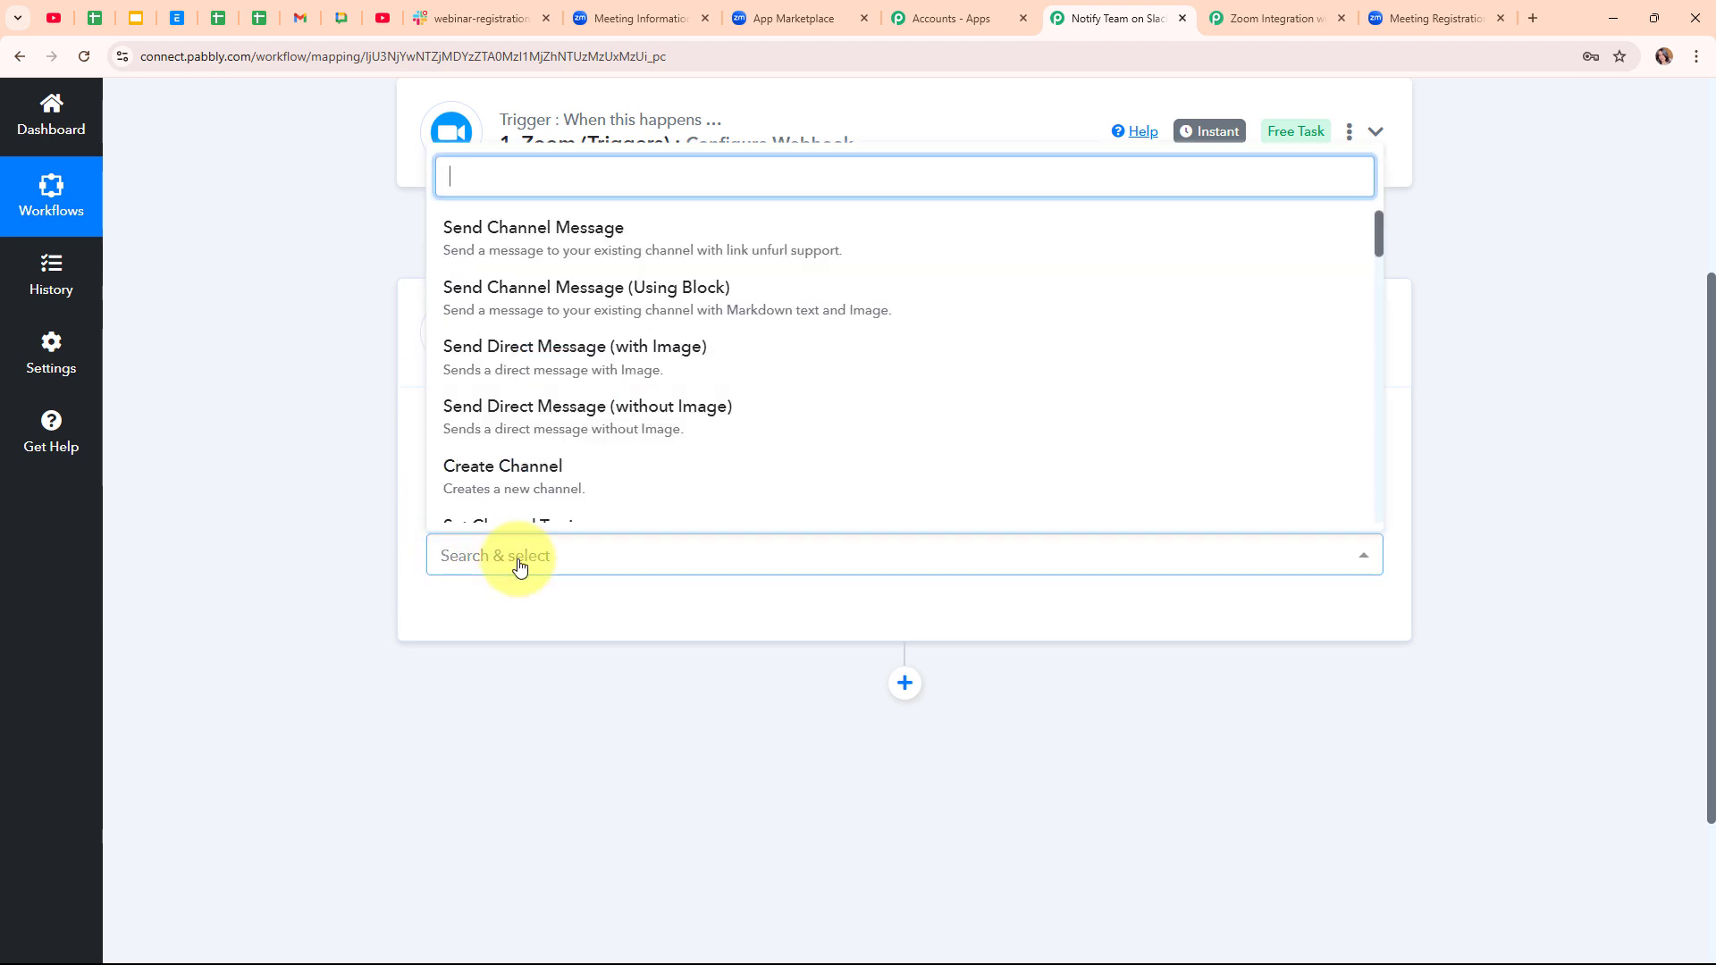
click(482, 242)
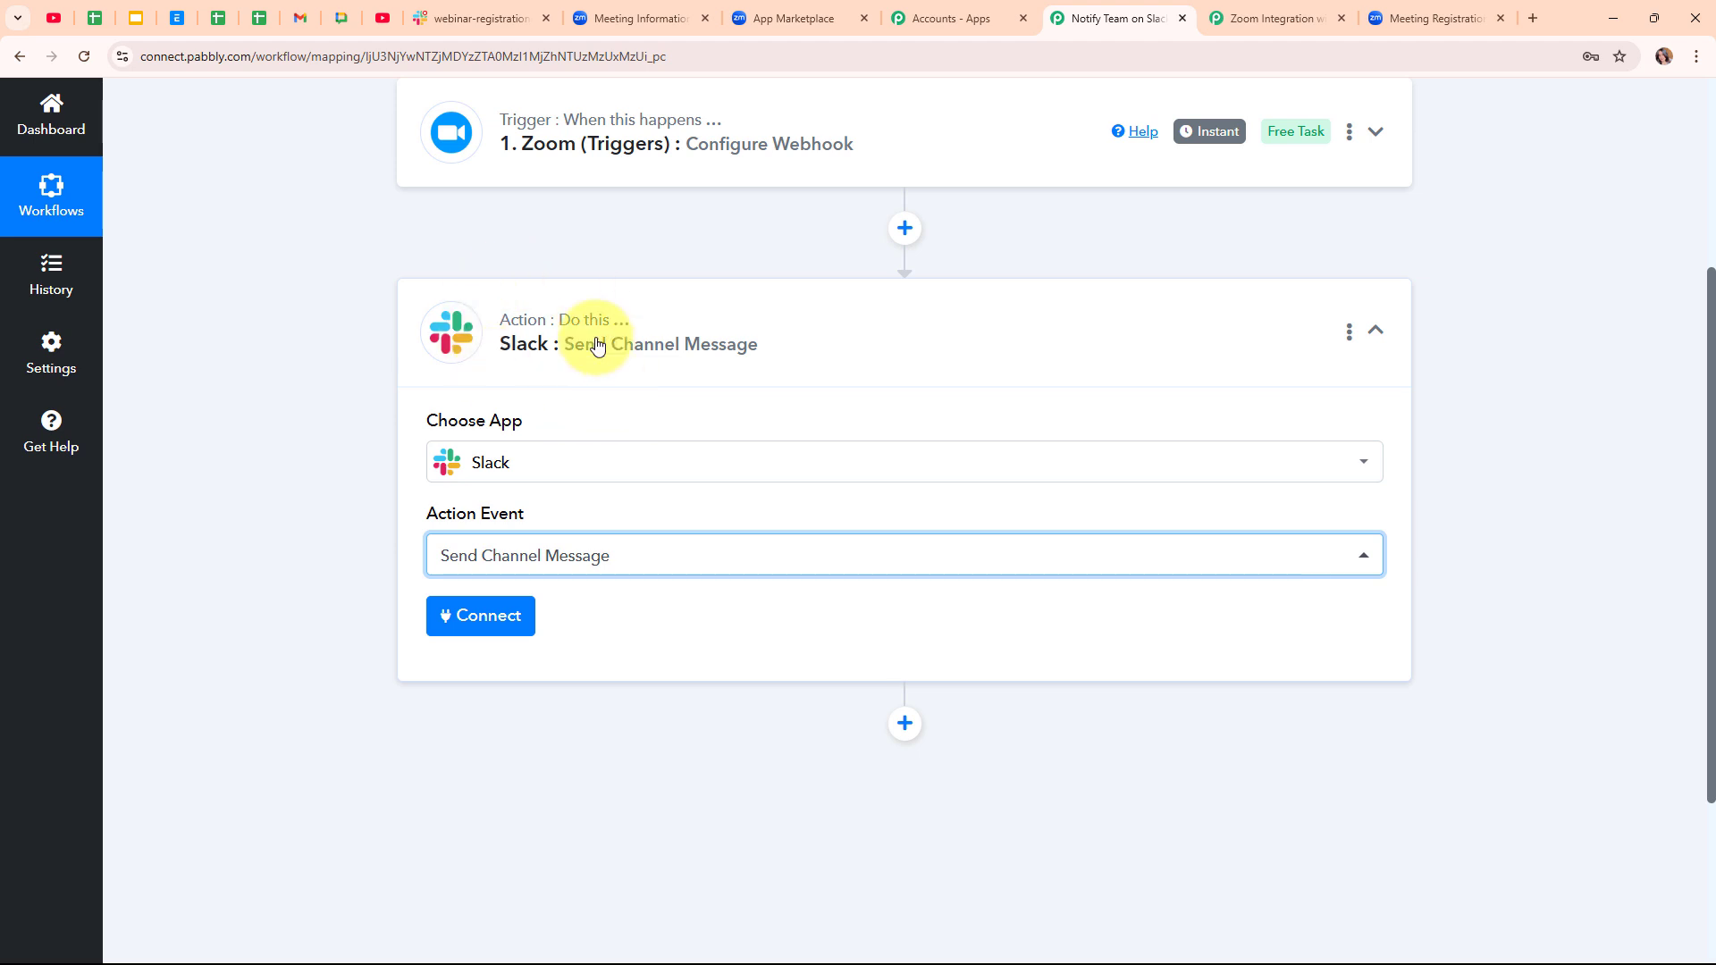
click(516, 608)
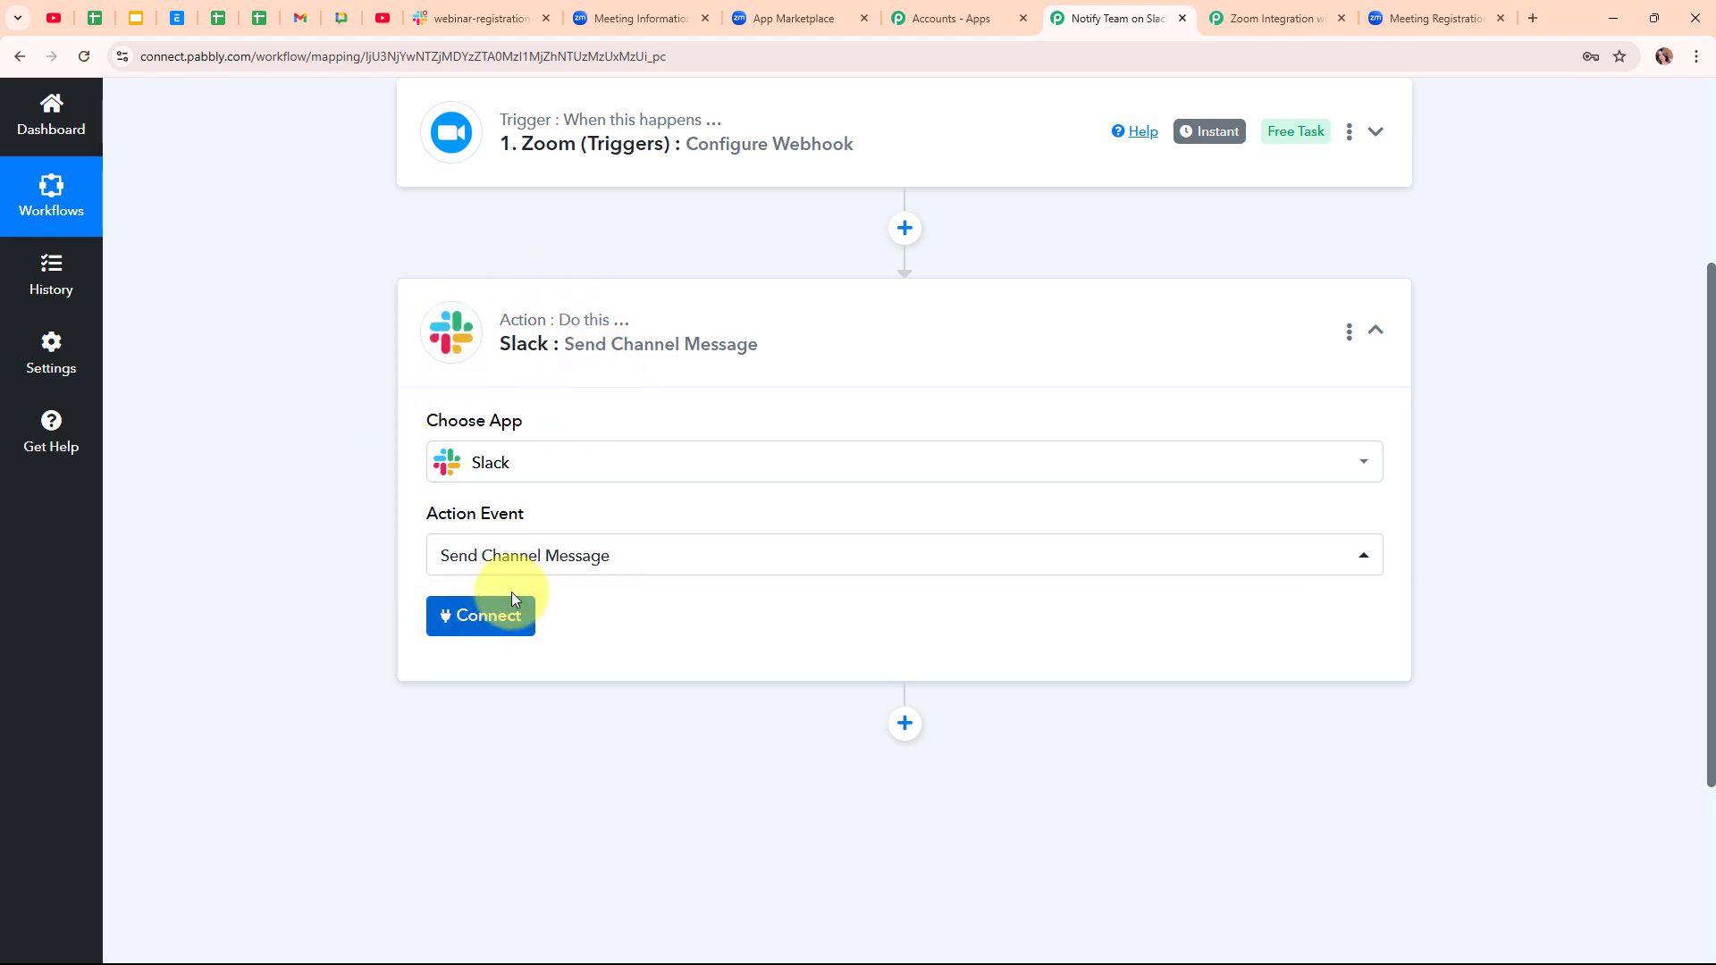
- Add a new Slack connection with token type 'user' and save it
click(487, 623)
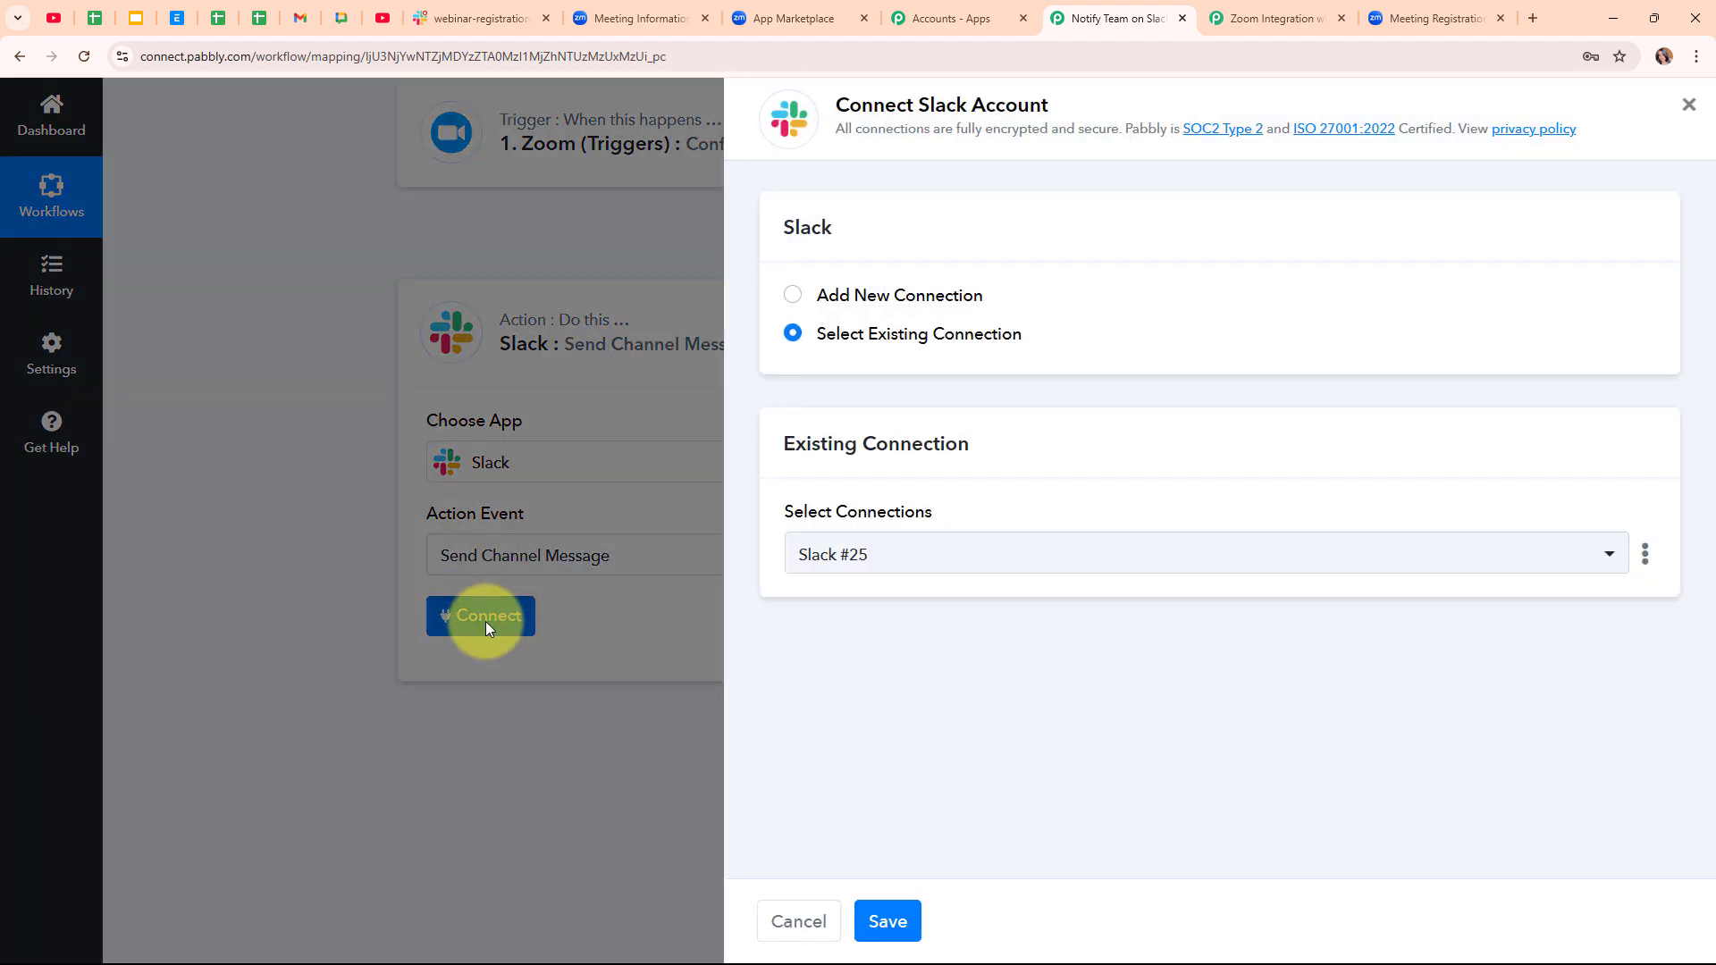
click(792, 302)
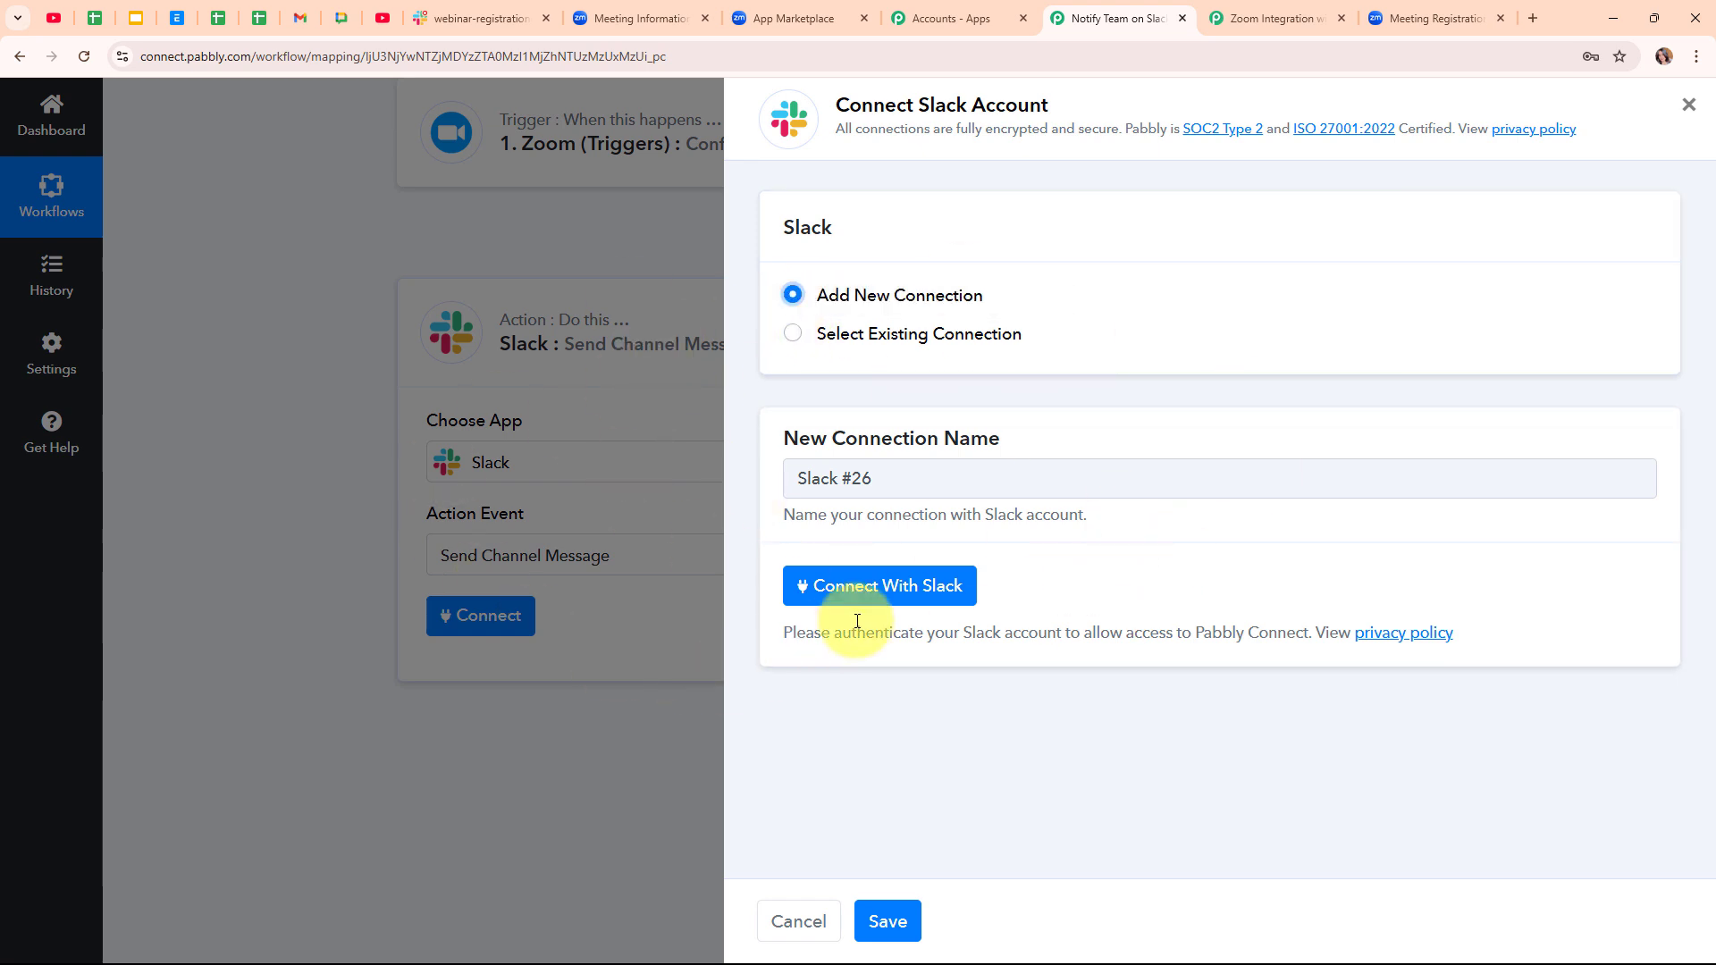
click(894, 610)
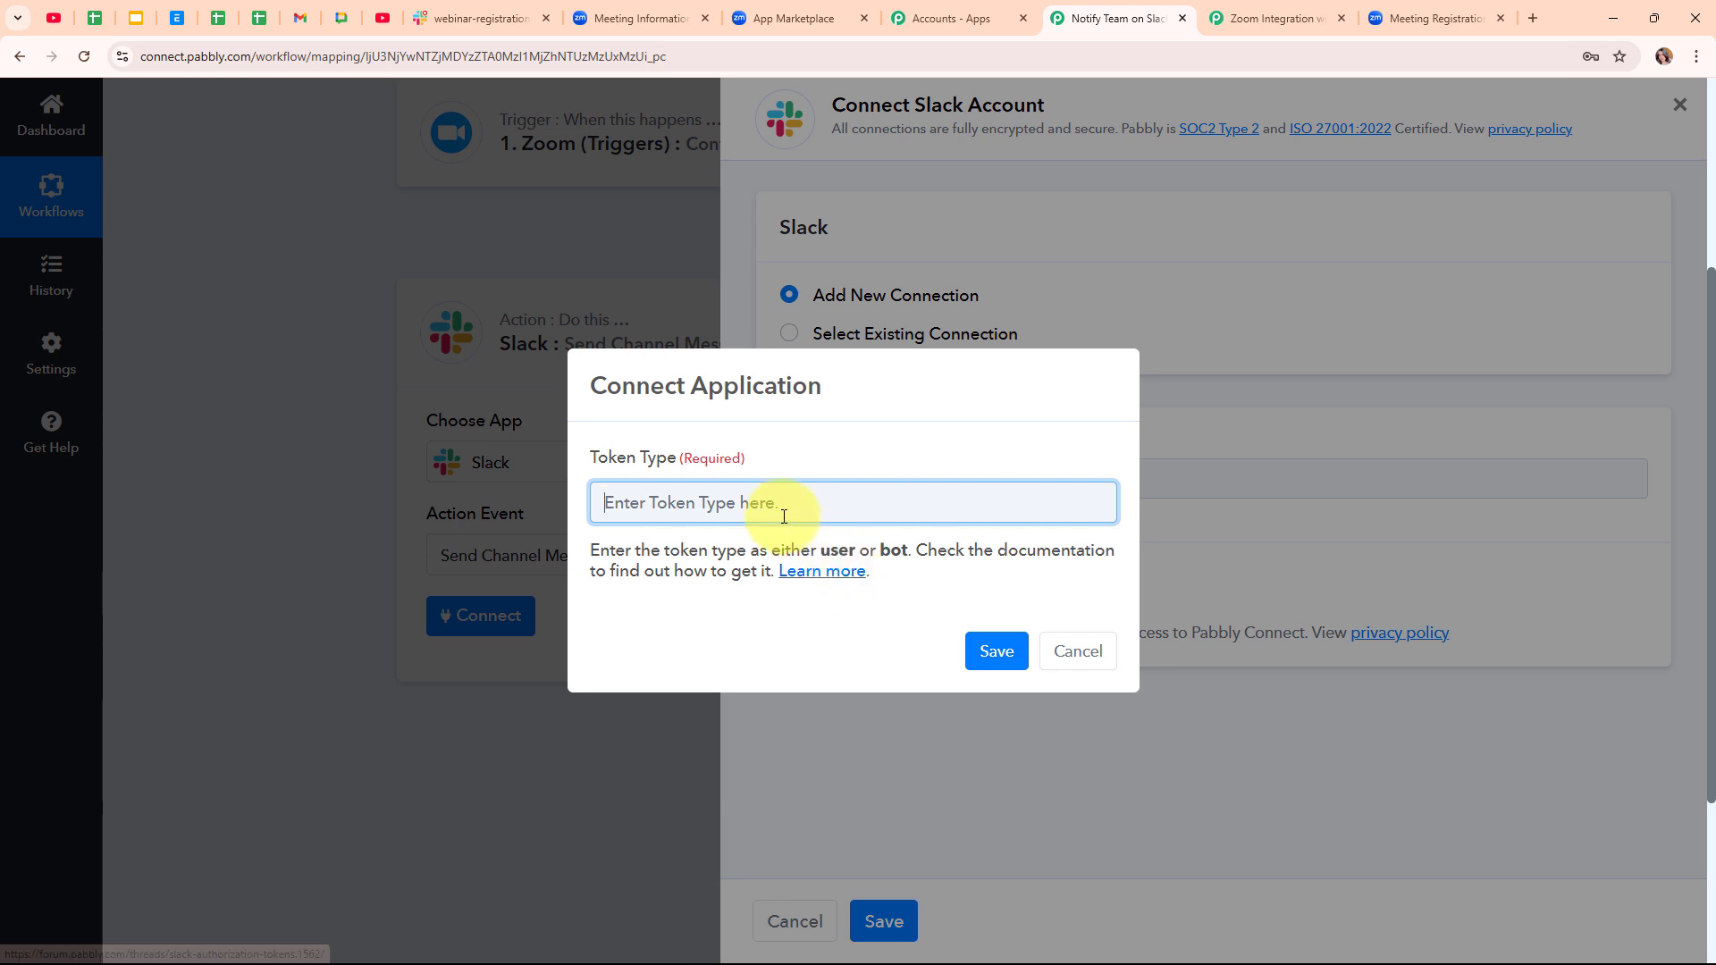
text(user)
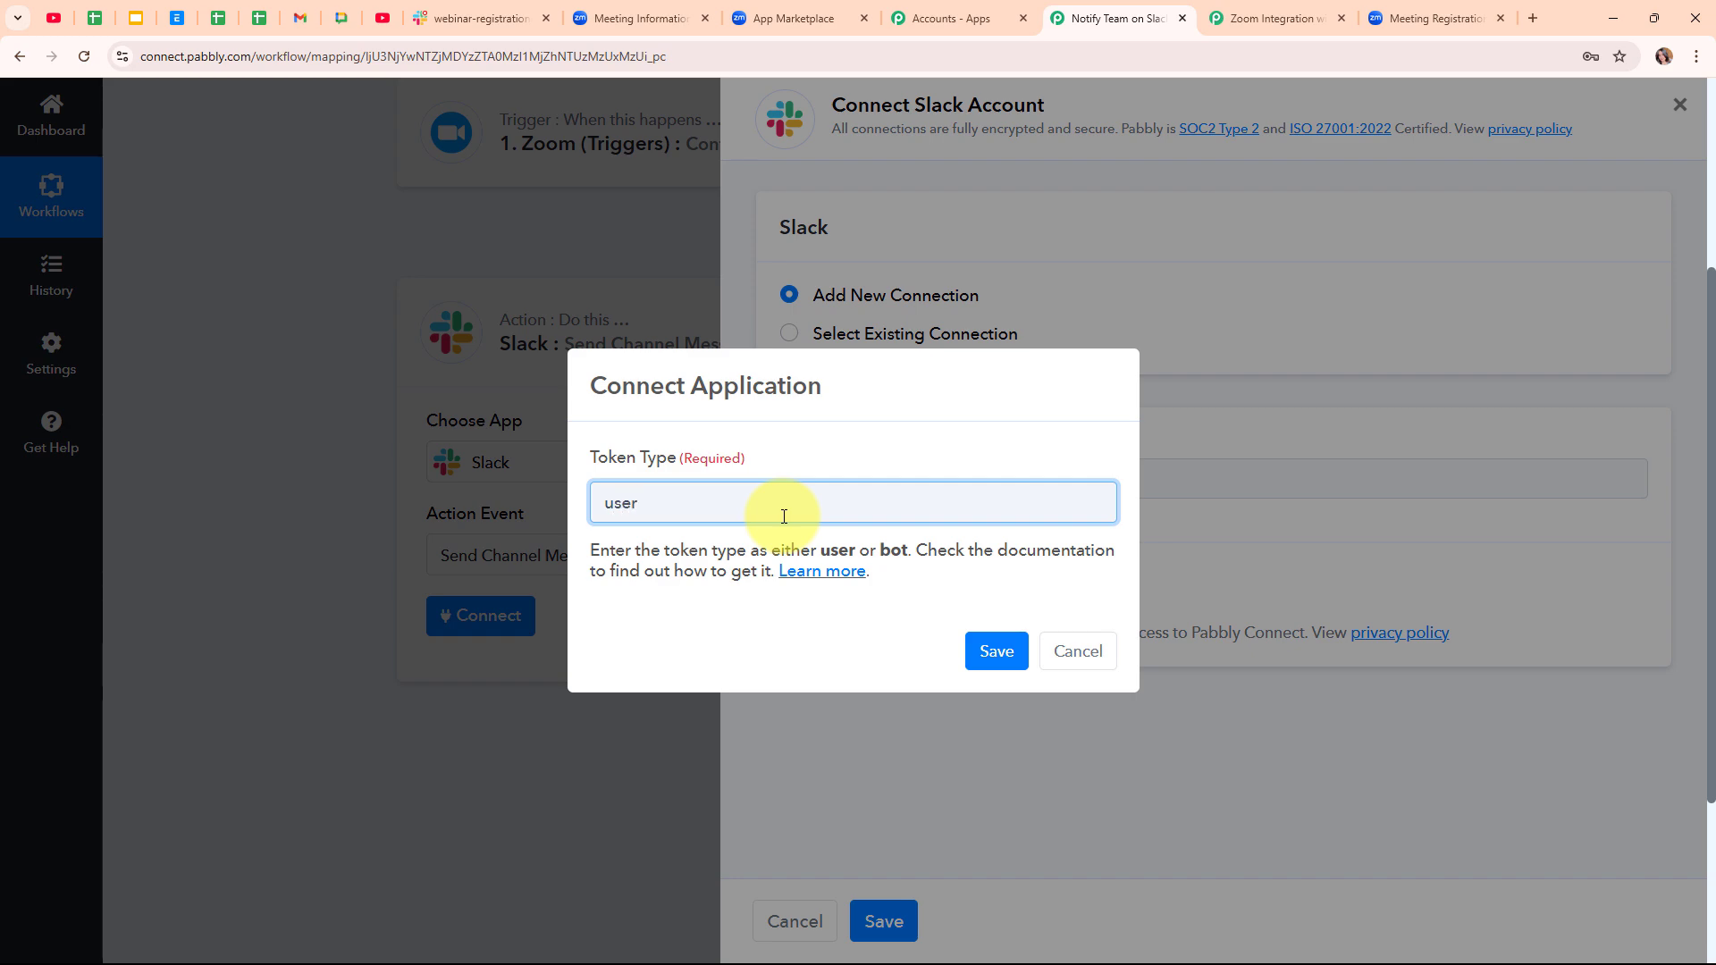
click(990, 662)
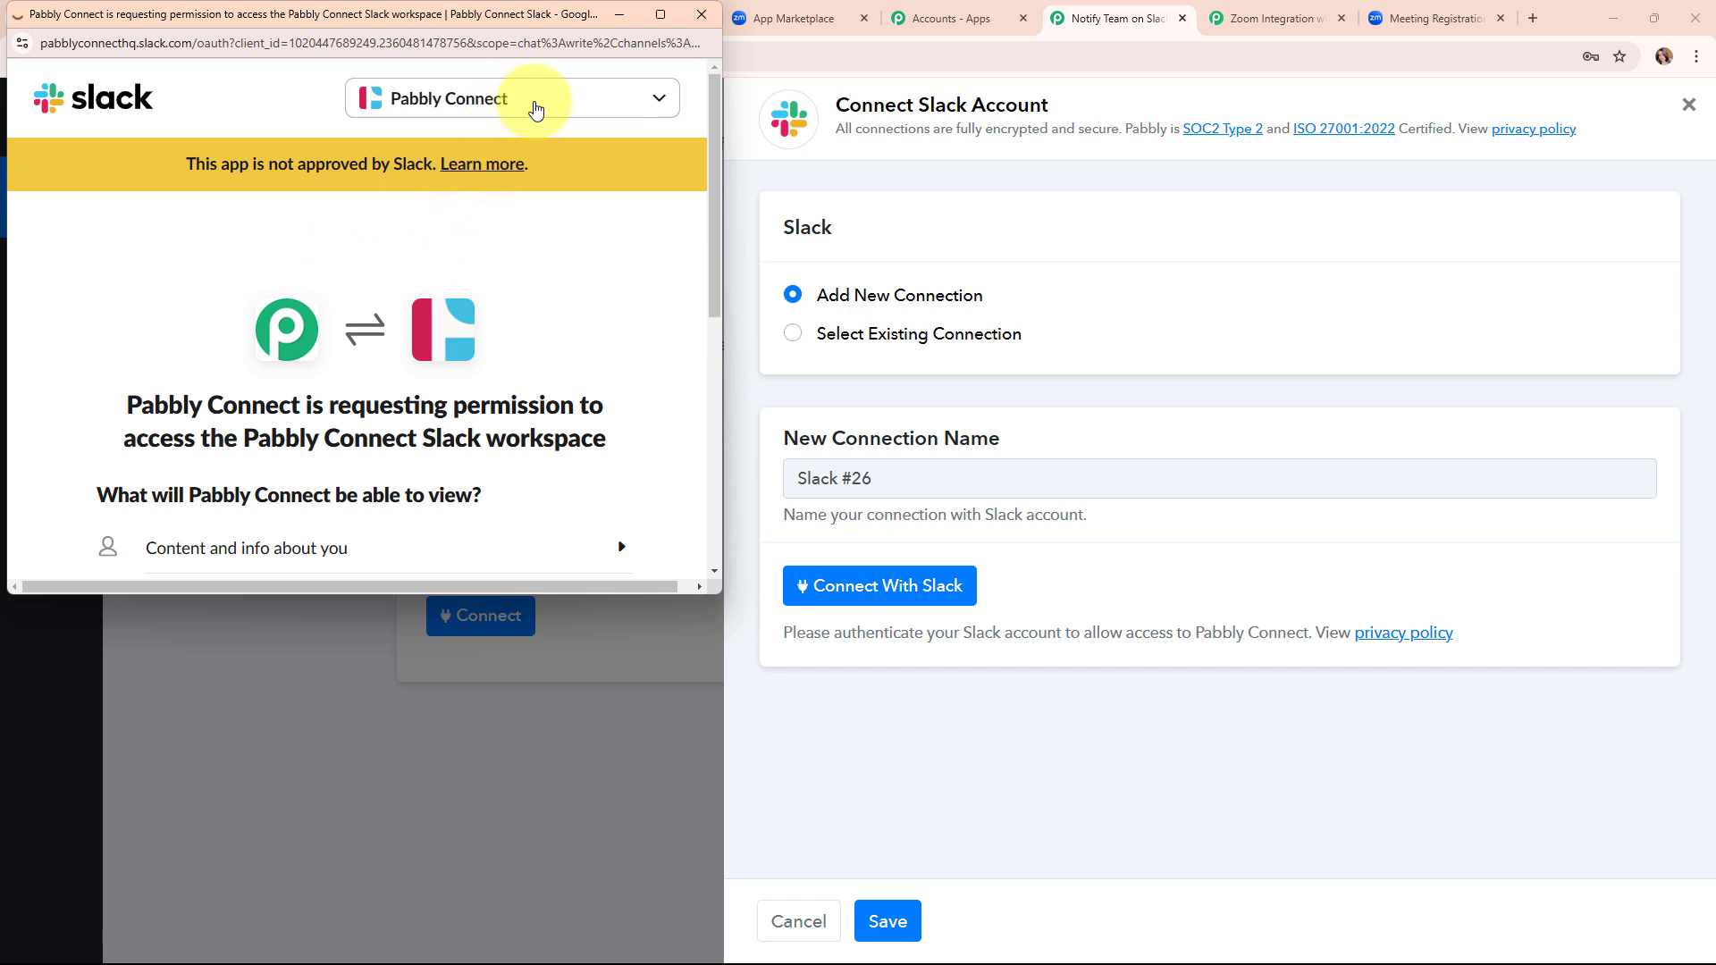
- Authorize Pabbly Connect for the Pabbly Connect Slack workspace
click(669, 107)
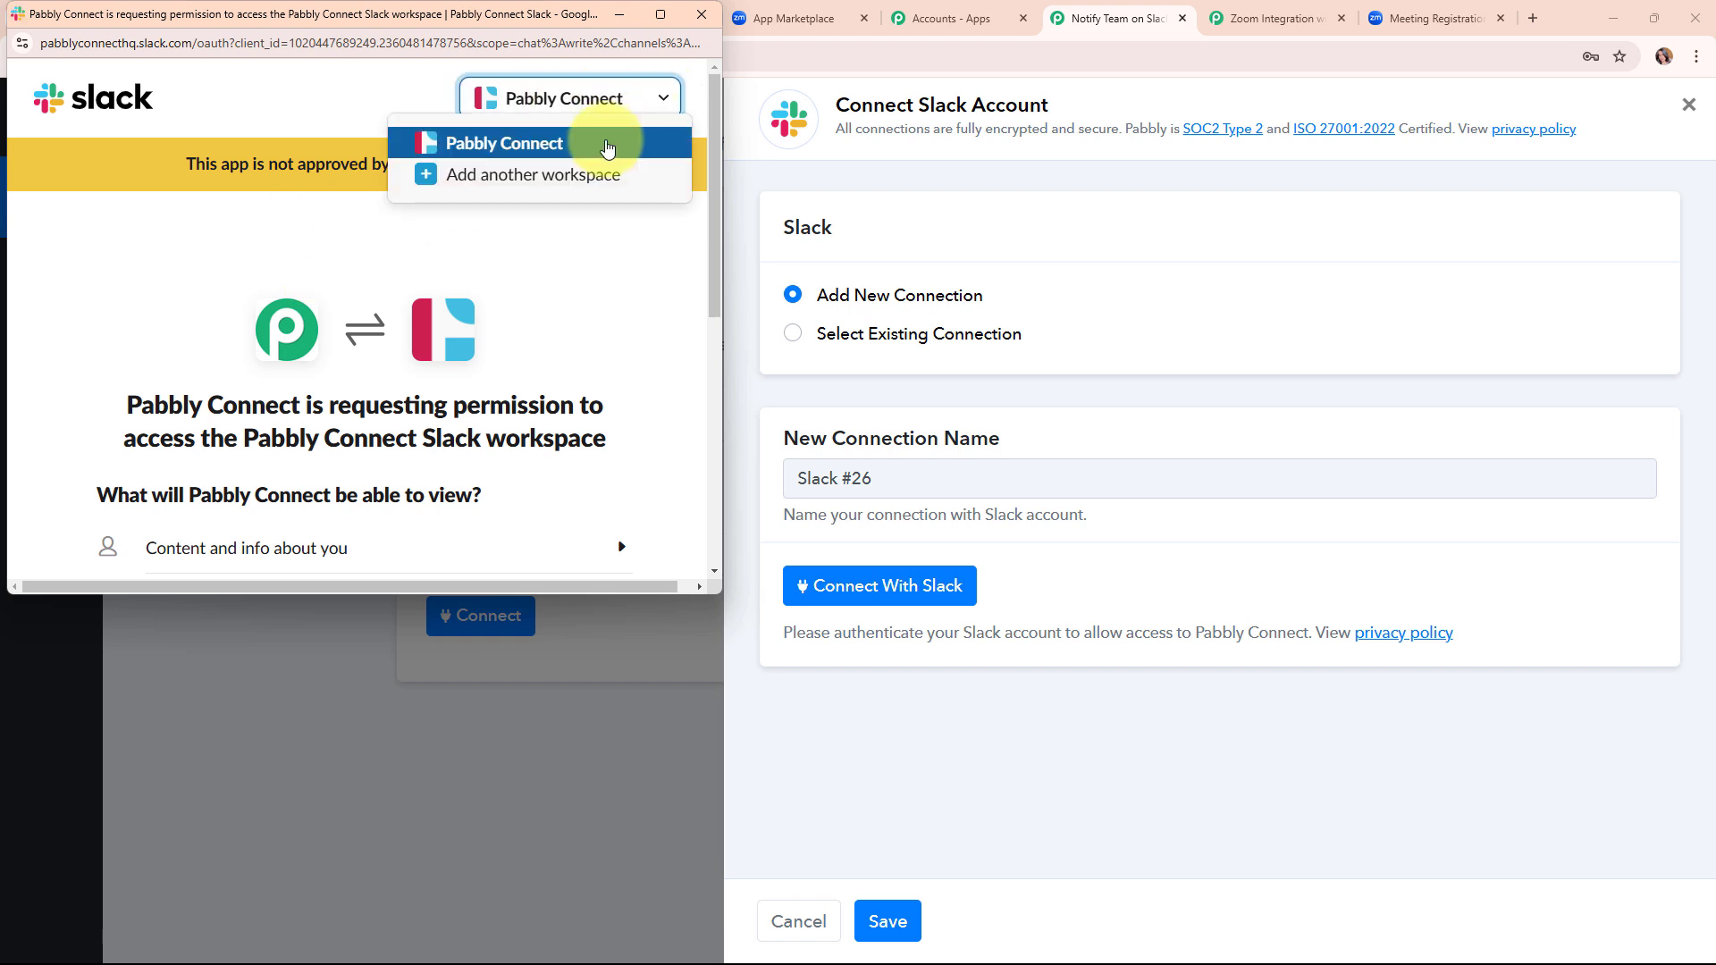
click(606, 143)
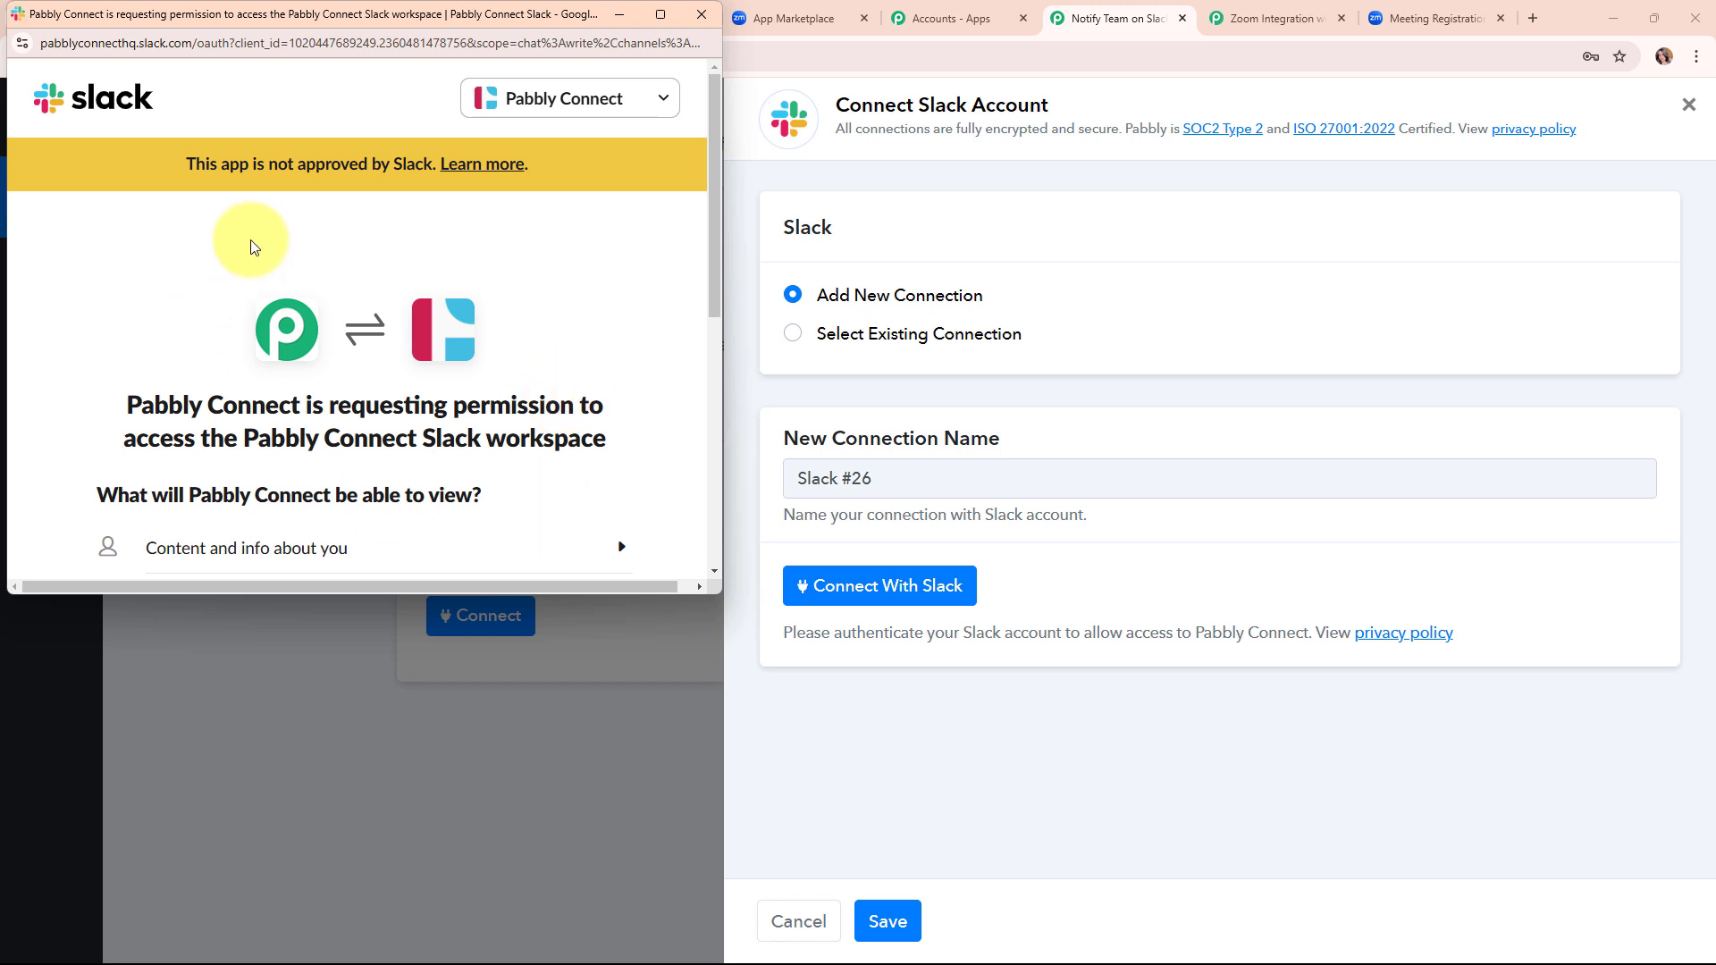
scroll(576, 383, down, 6)
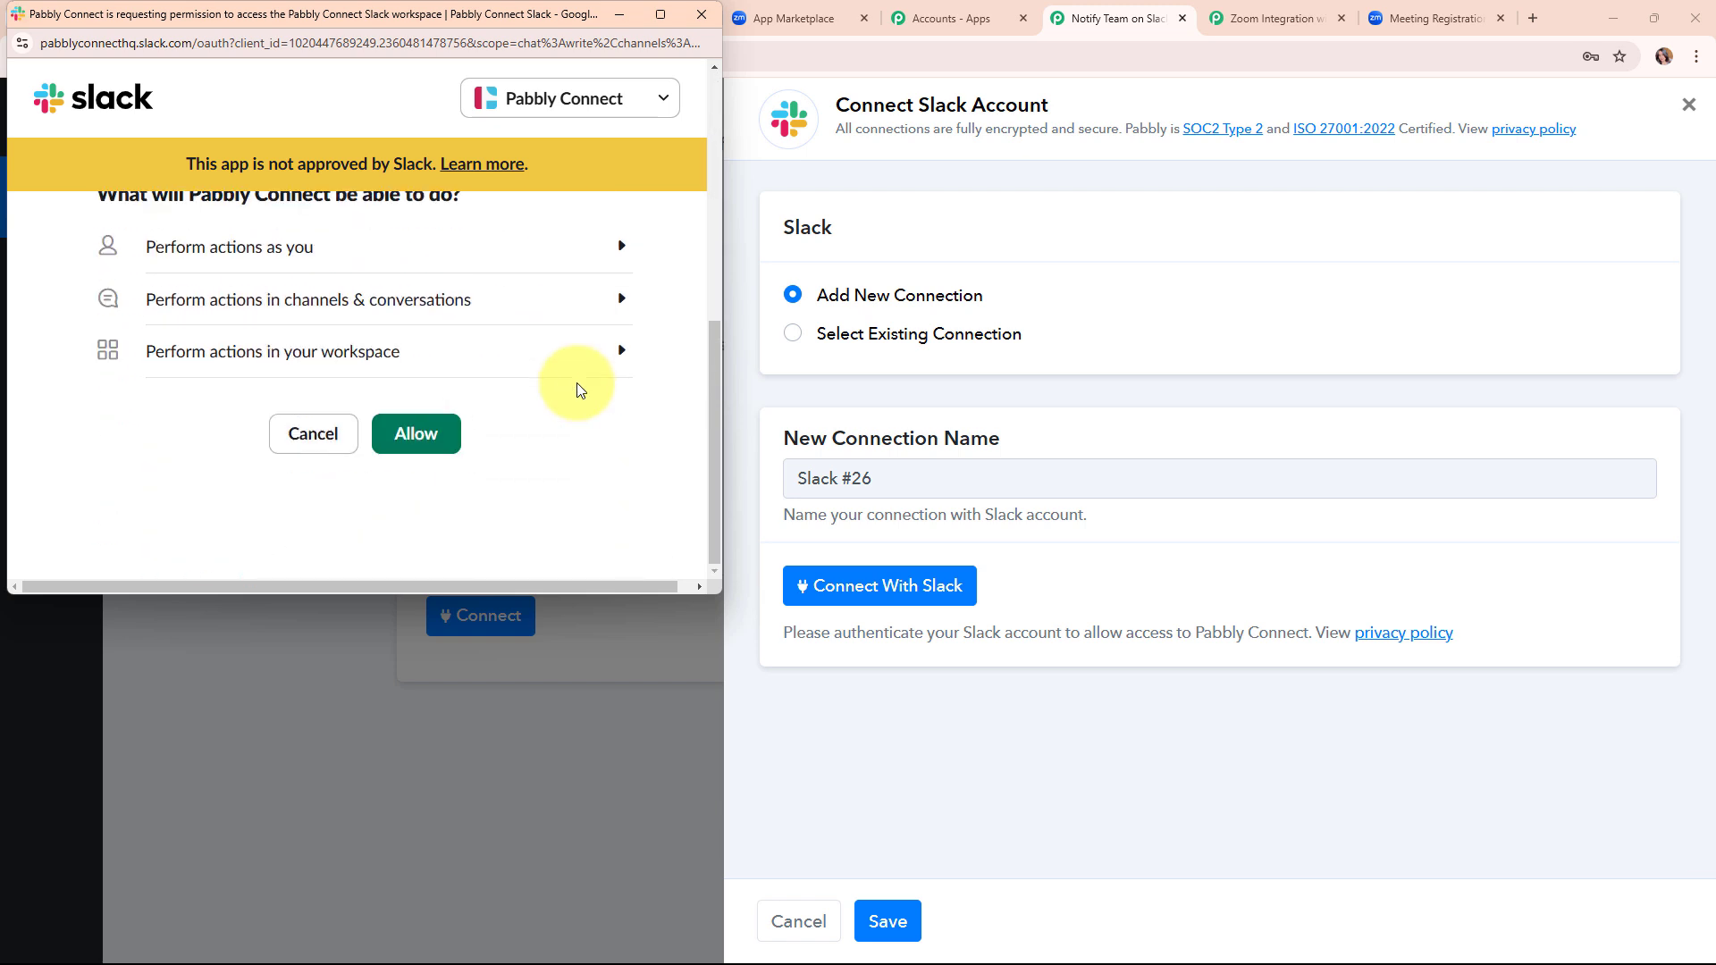
click(403, 445)
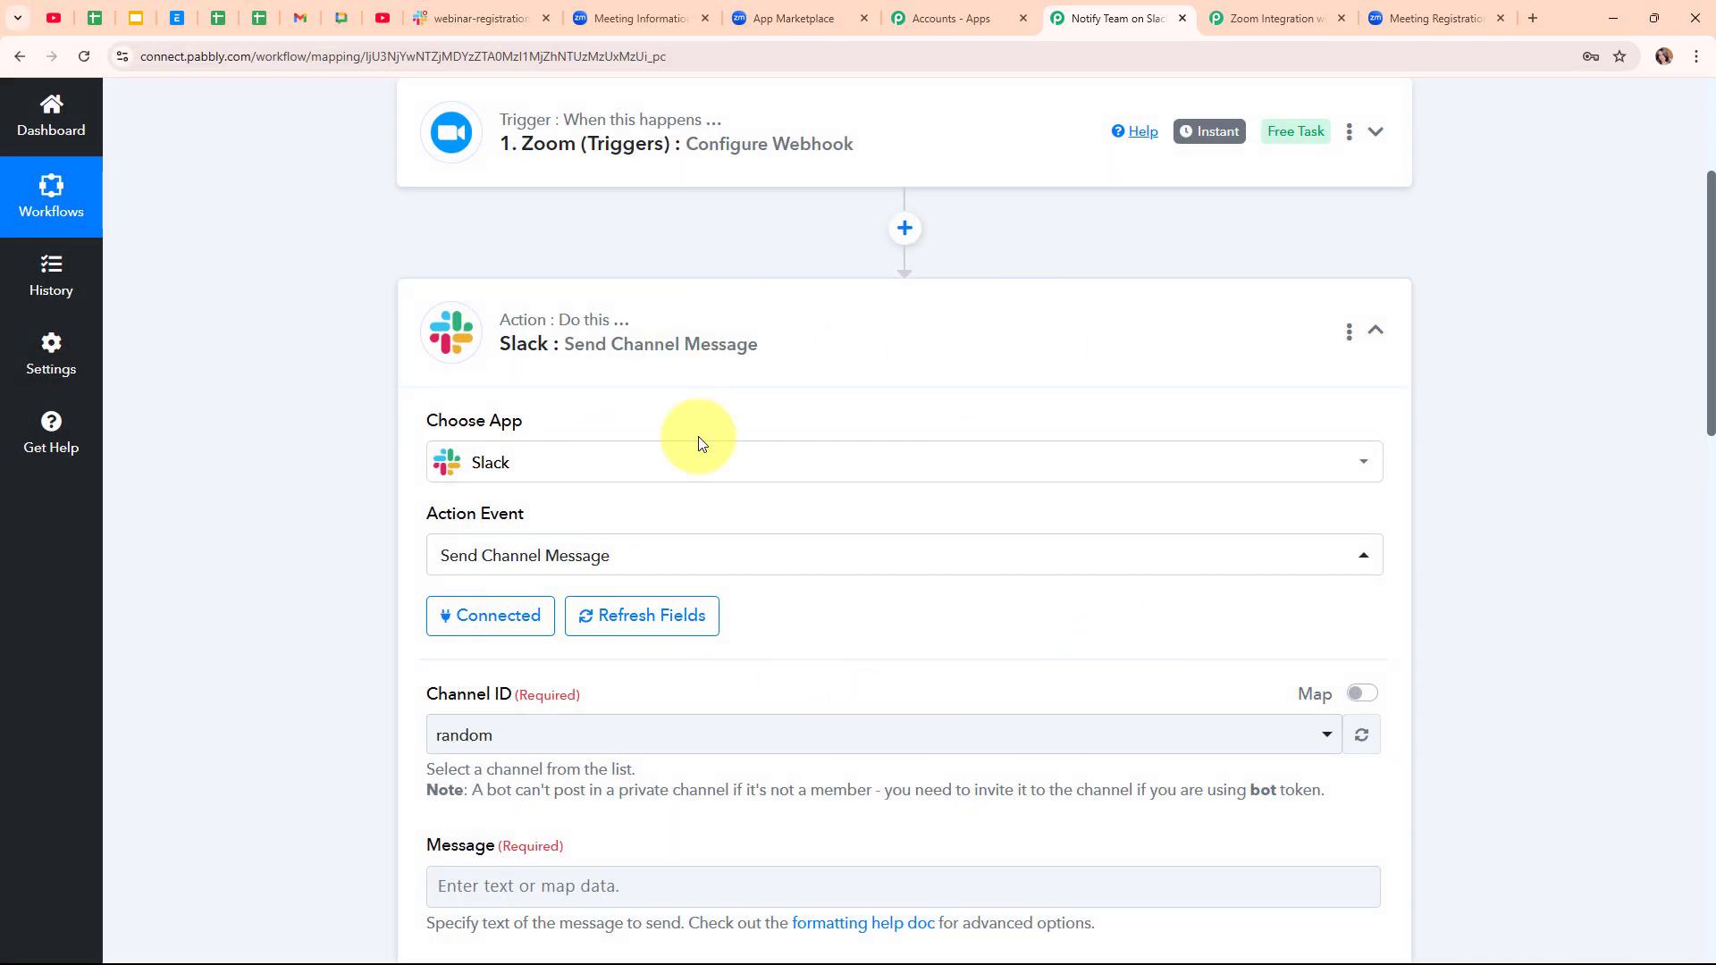
- Confirm the channel name in Slack, then set Channel ID to webinar-registrations
scroll(1077, 644, down, 5)
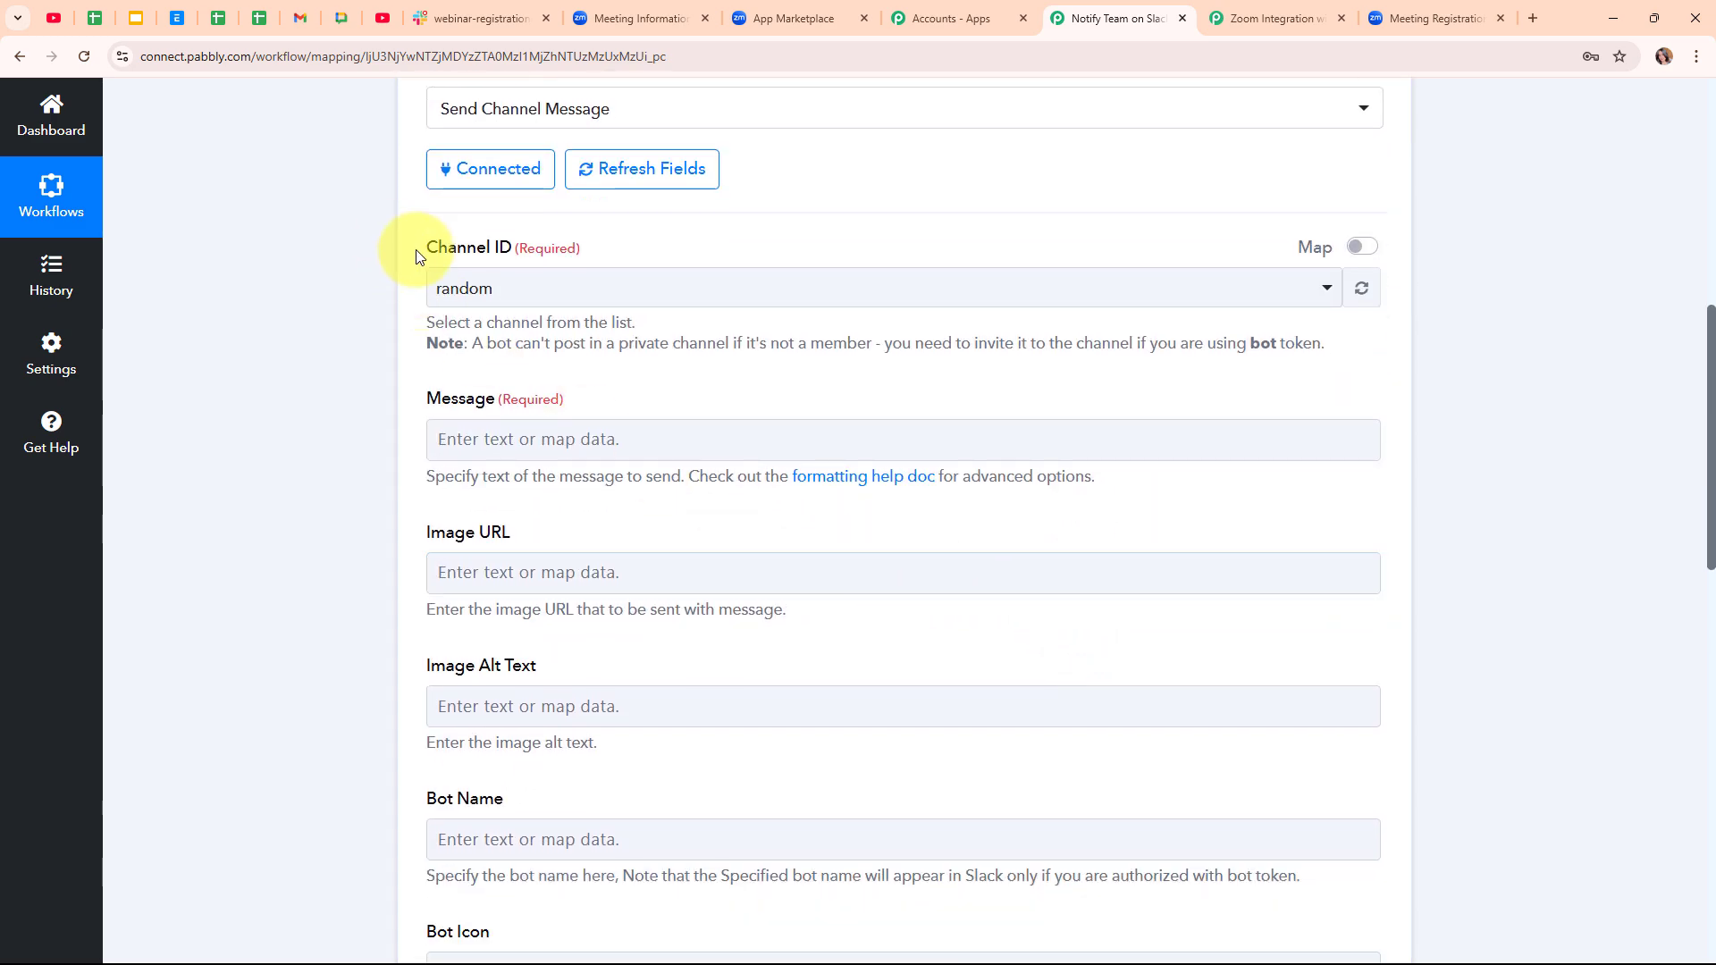
click(880, 293)
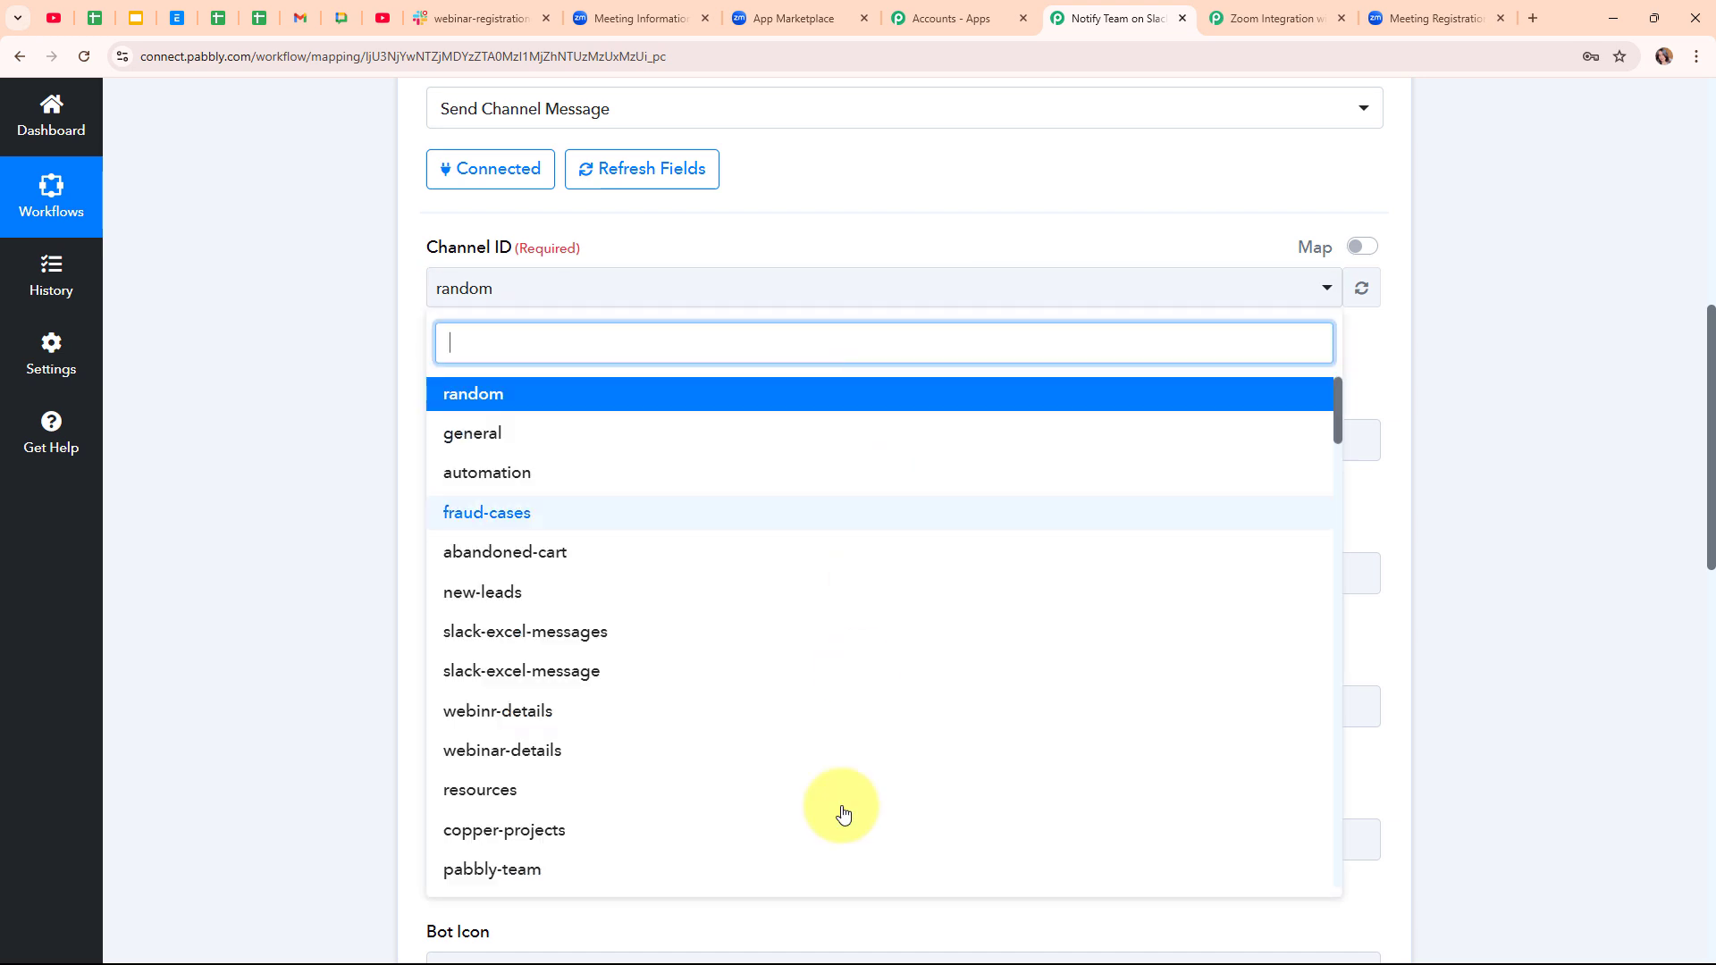
click(859, 285)
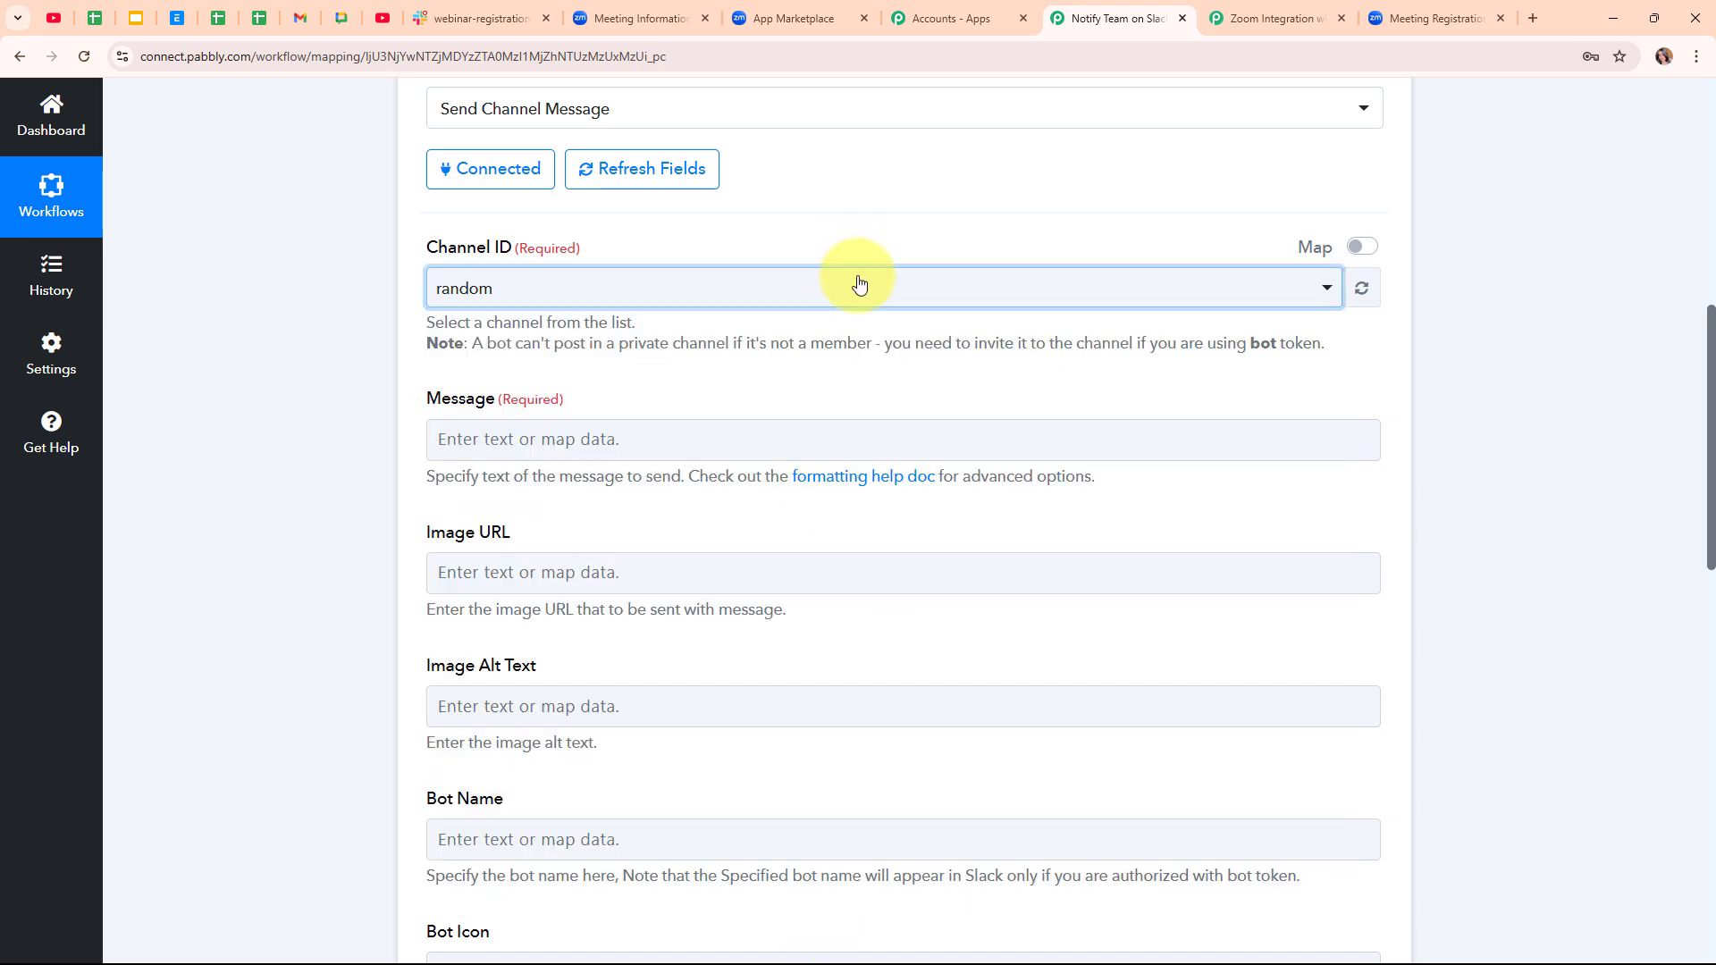
click(454, 6)
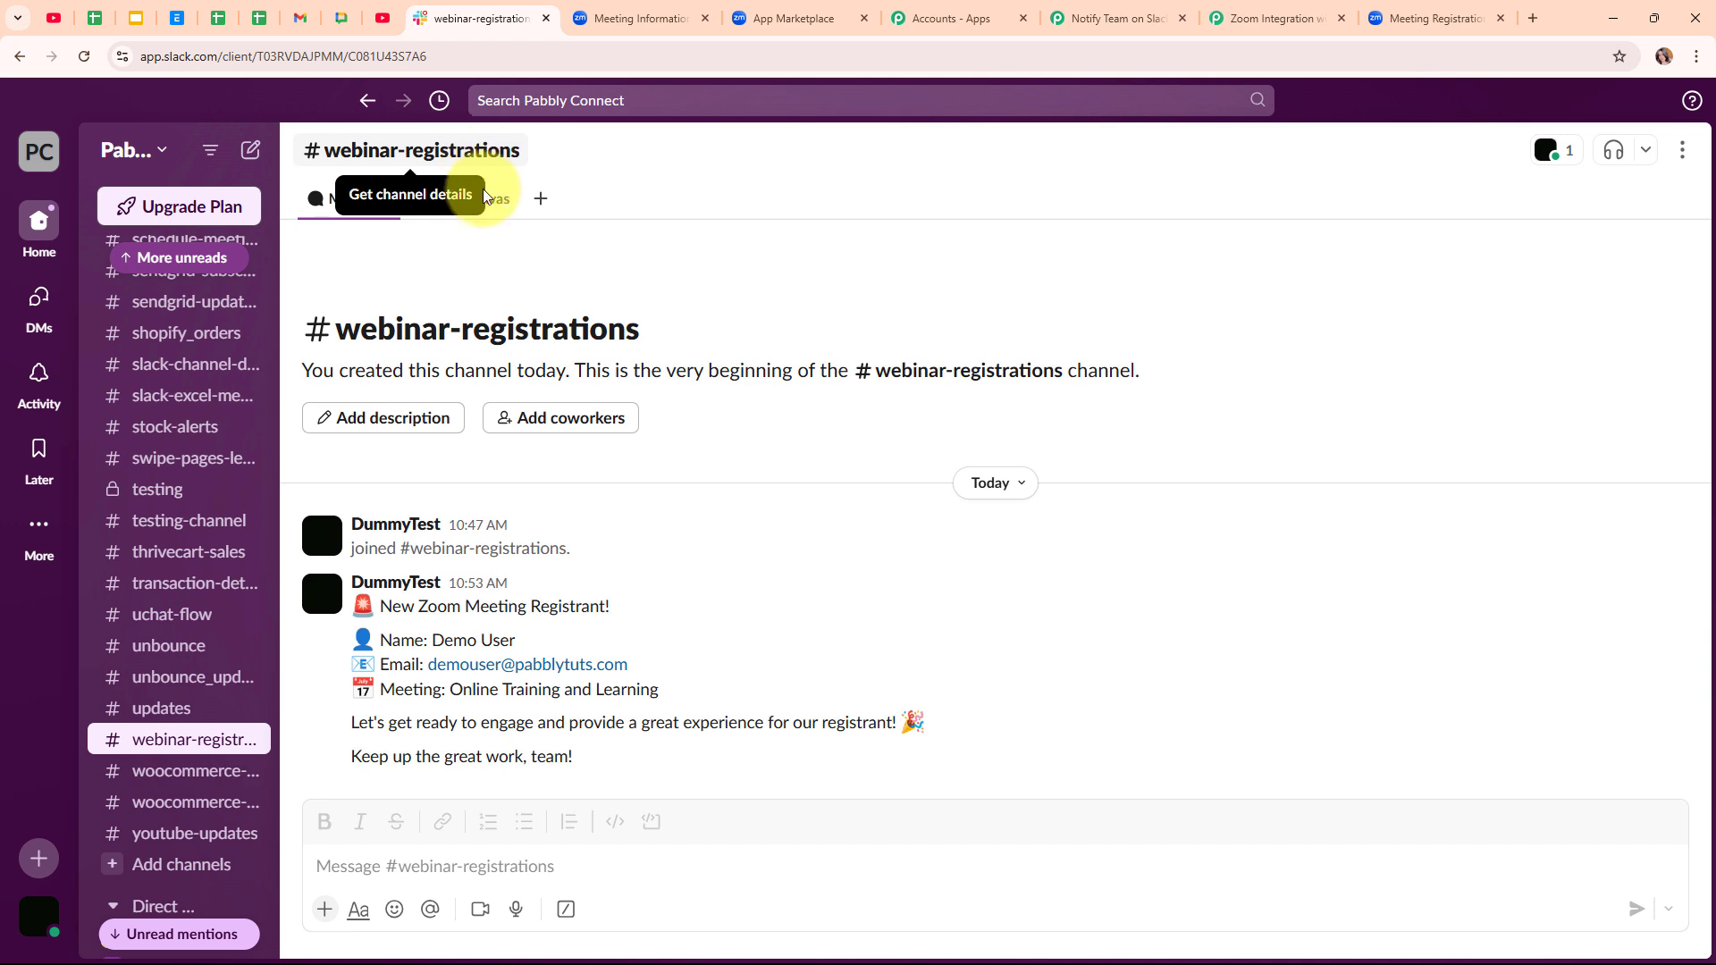
click(1123, 11)
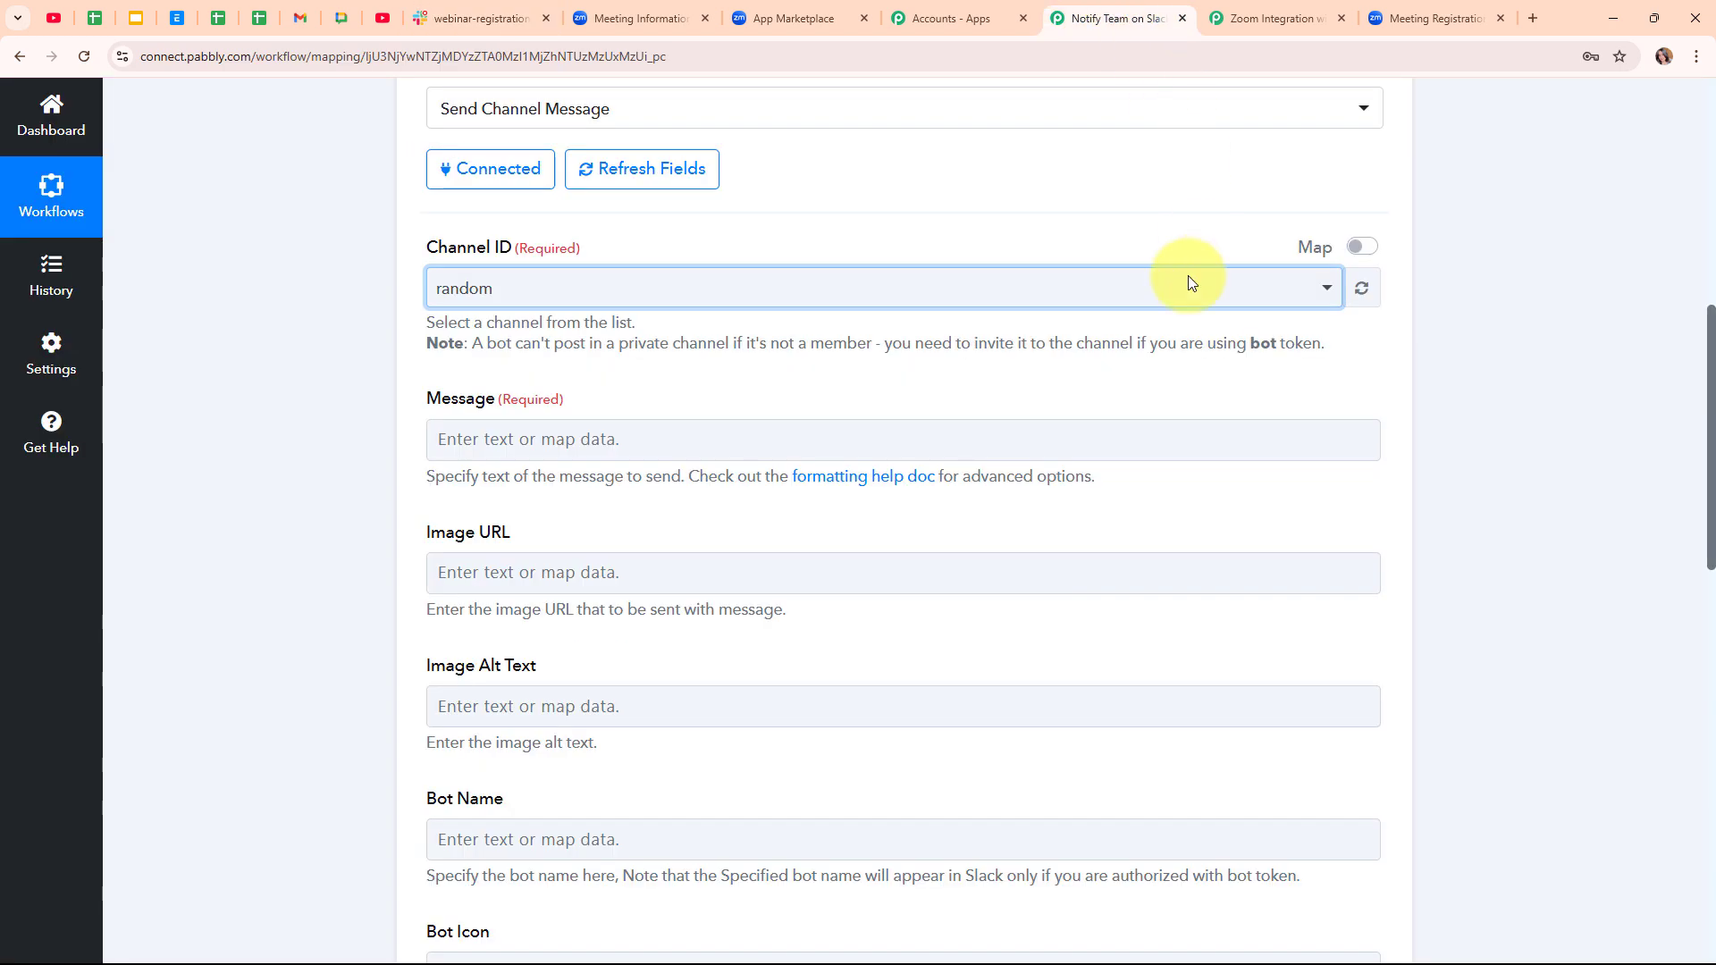
click(733, 290)
text(we)
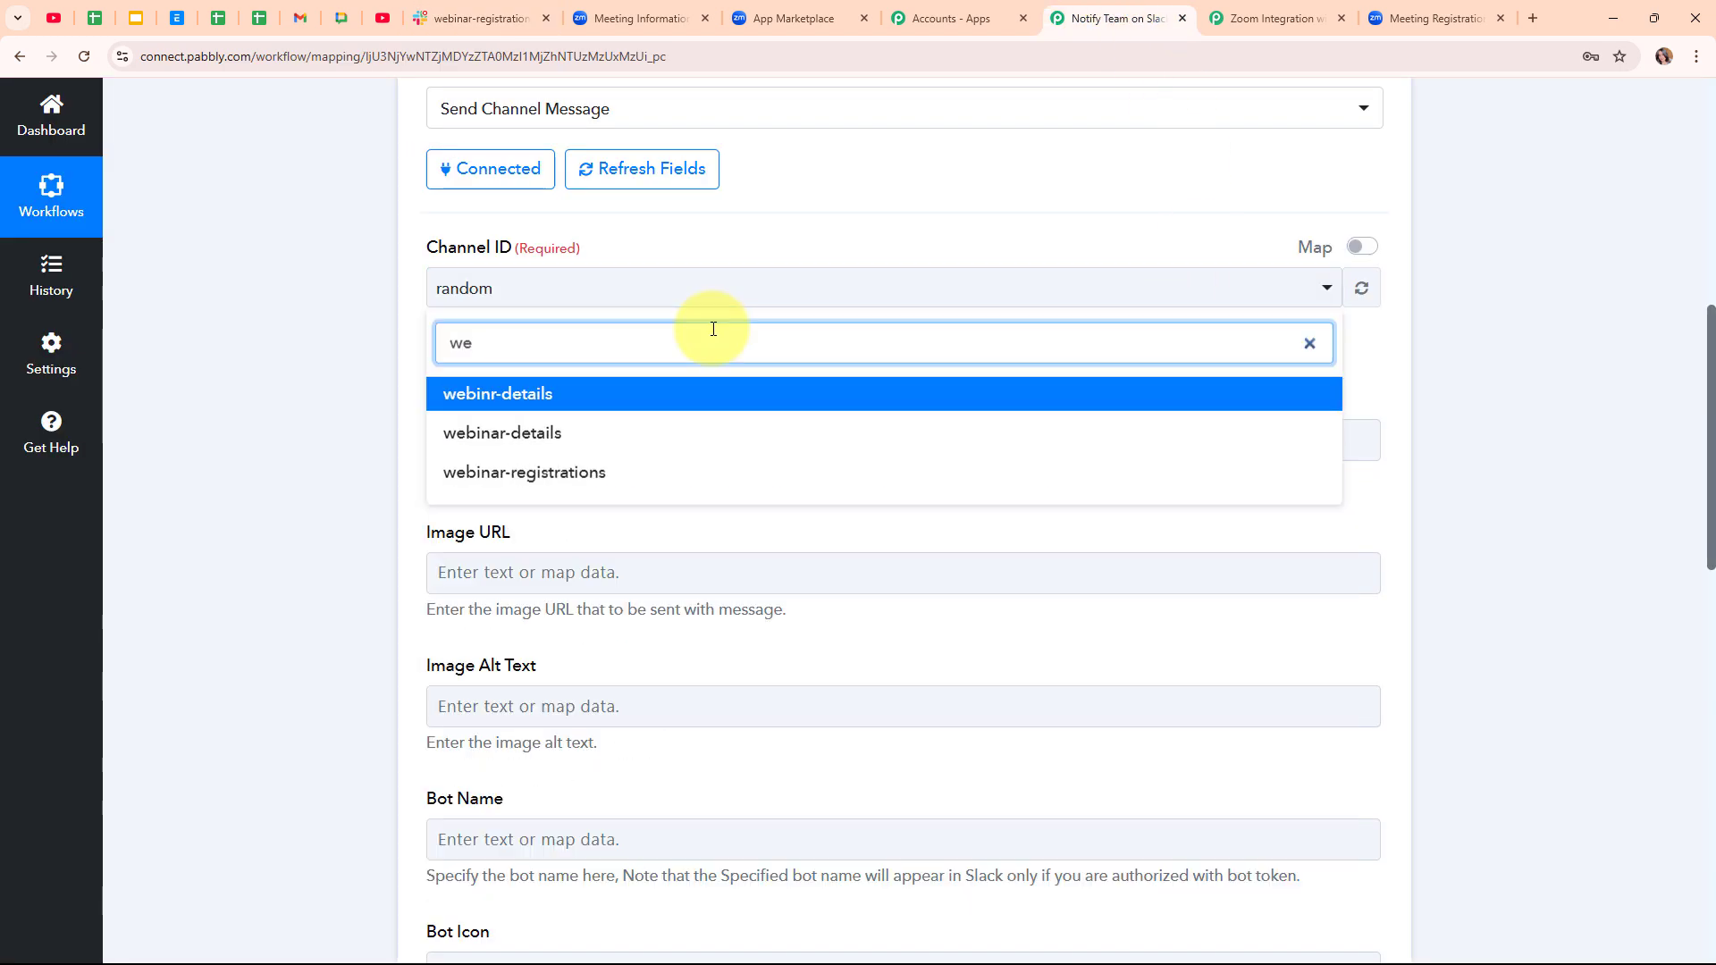
click(712, 472)
- Paste the 'New Zoom Meeting Registrant!' template into Message and delete the {{Registrant_Name}} placeholder
click(491, 371)
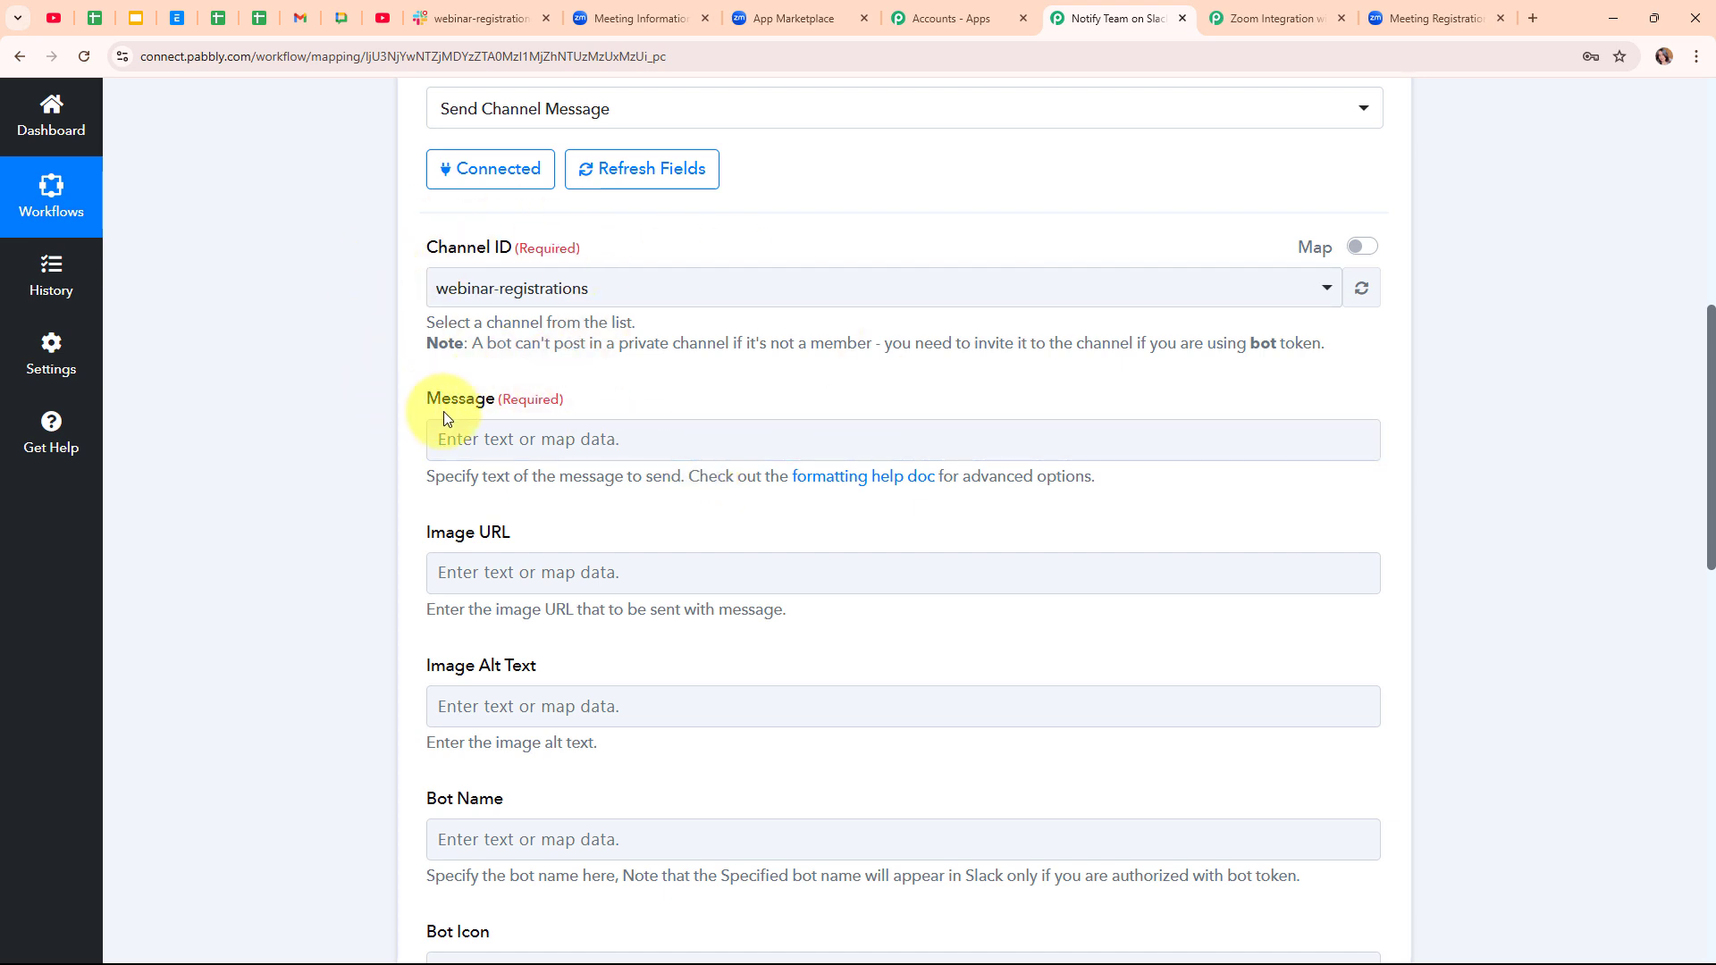
click(478, 435)
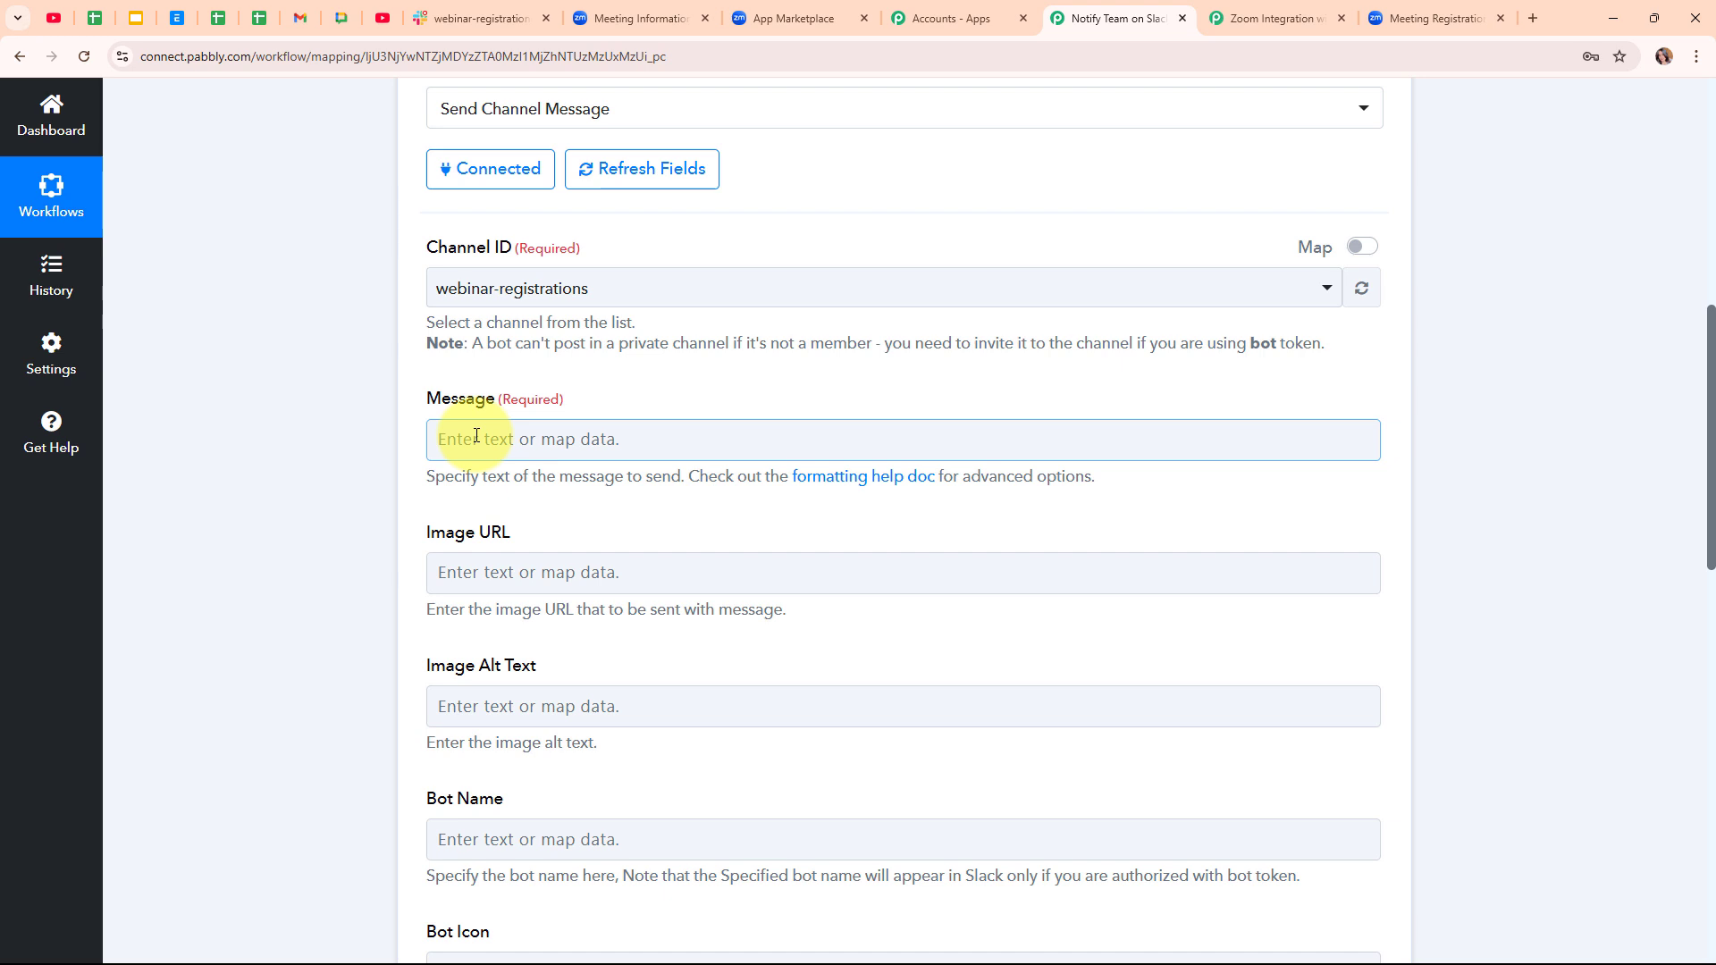
click(475, 432)
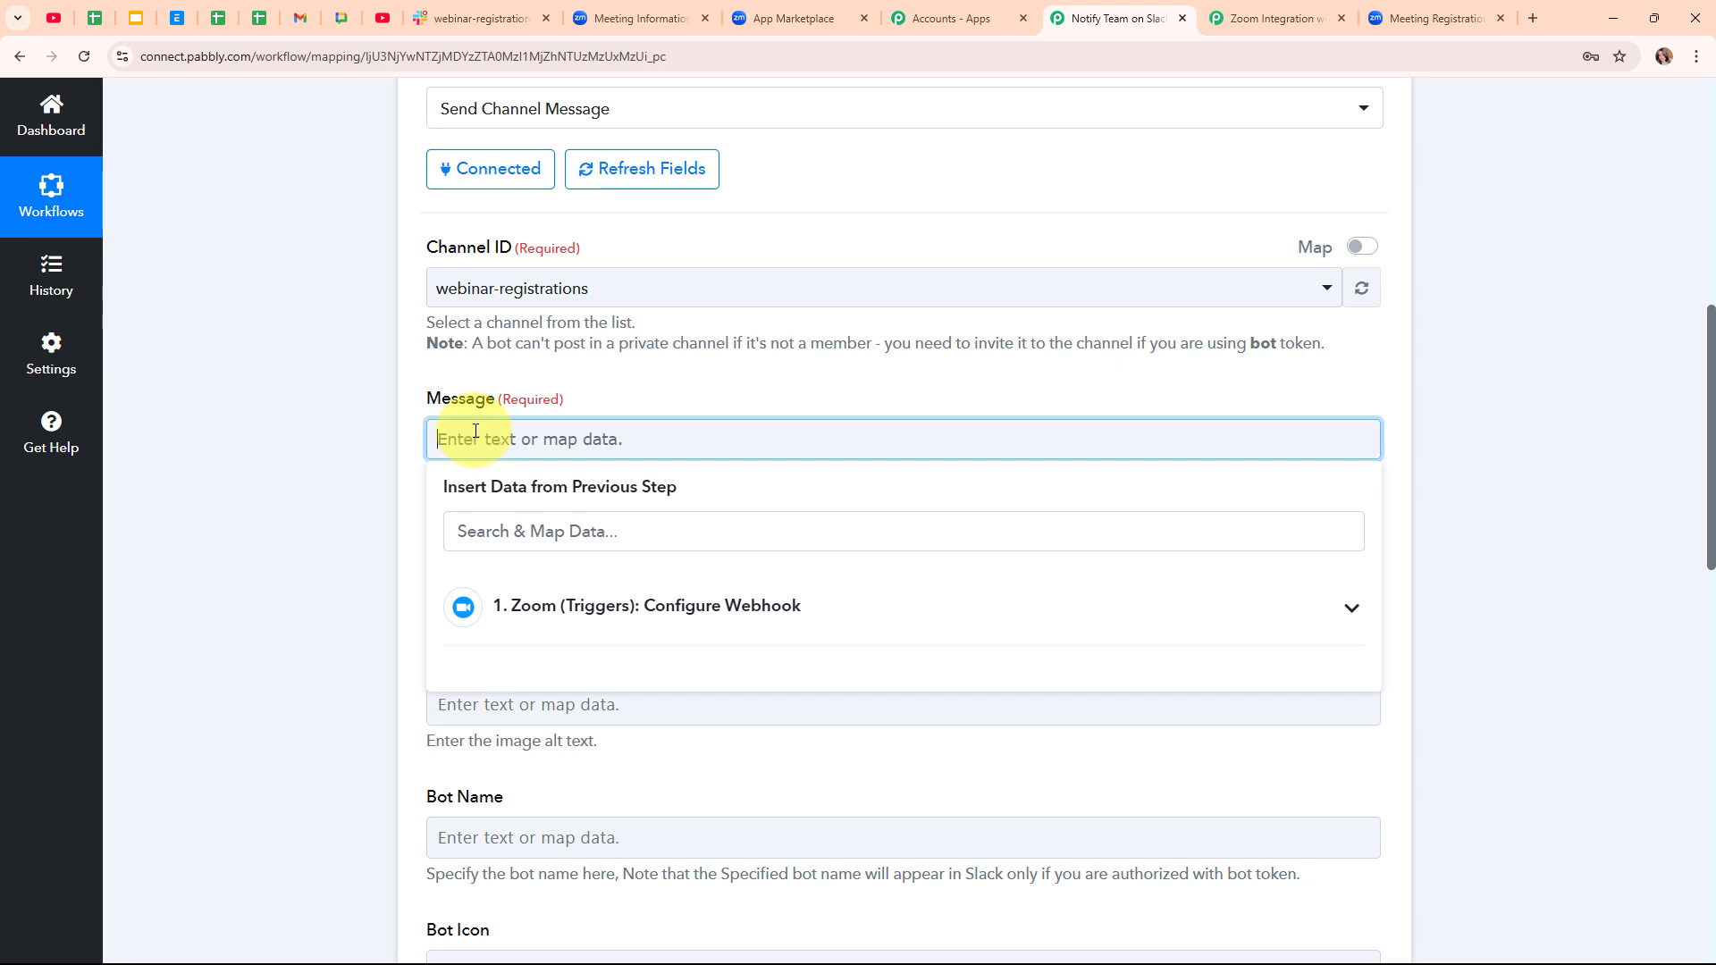
text(🚨 New Zoom Meeting Registrant!  👤 Name: {{Registrant_Name}} 📧 Email: {{Registrant_Email}} 📅 Meeting: {{Meeting_Title}}  Let's get ready to engage and provide a great experience for our registrant! 🎉Keep up the great work, team!)
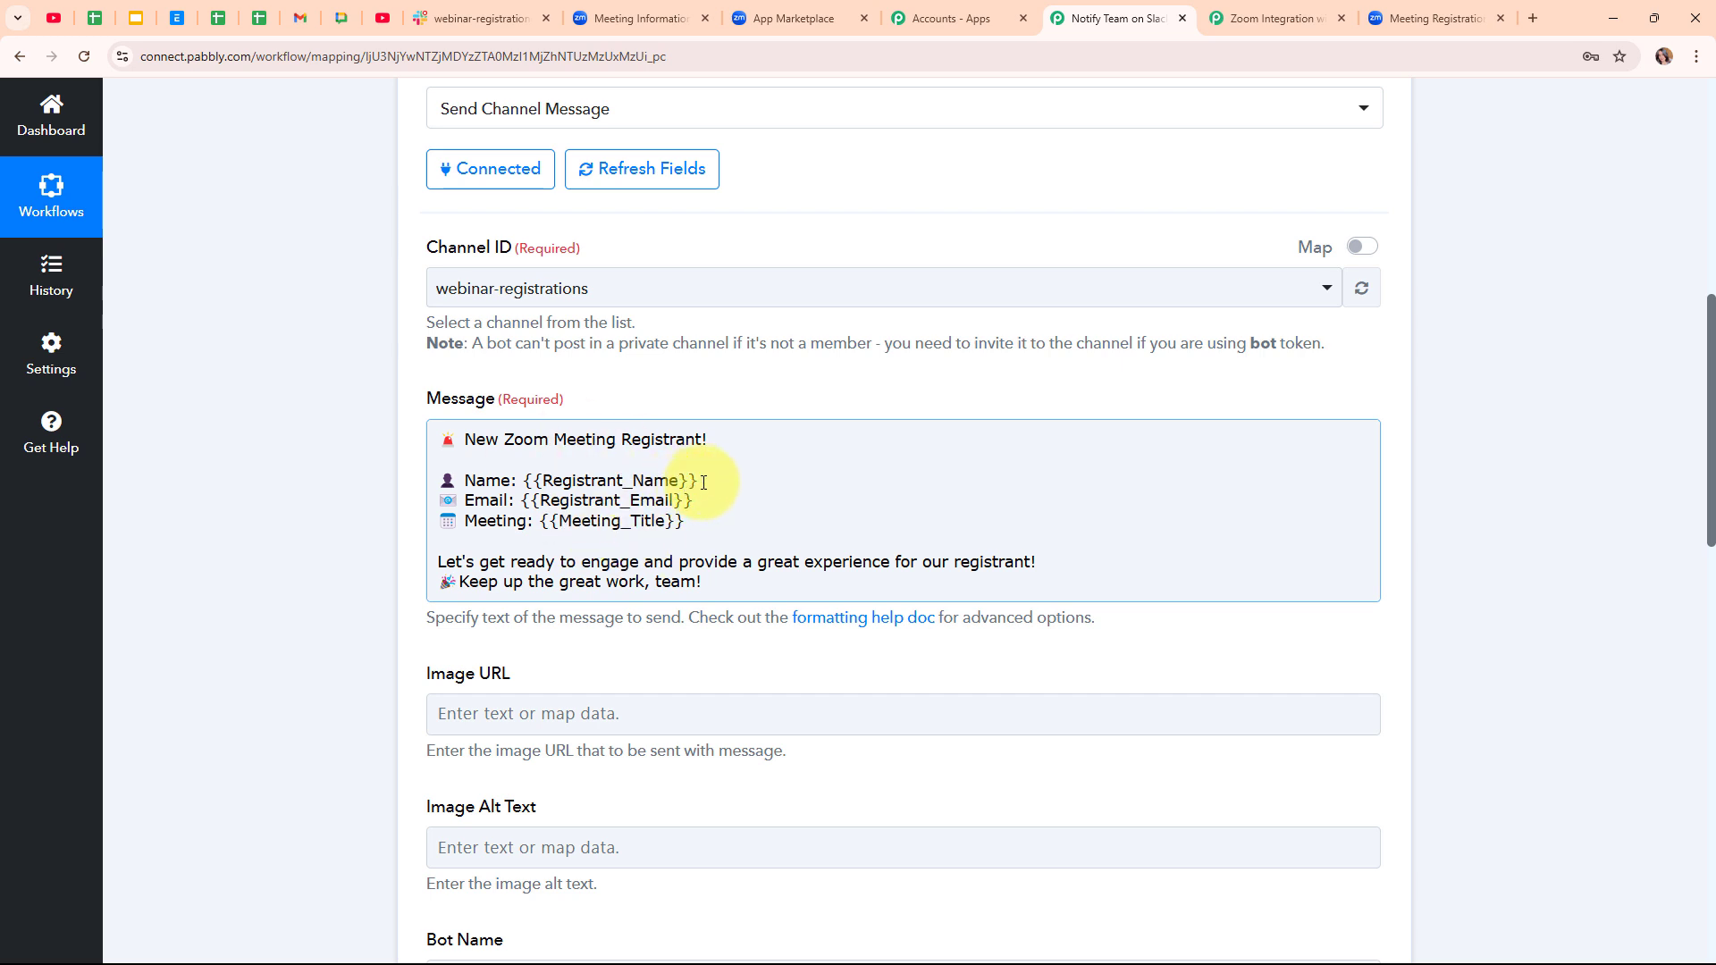
drag(703, 482, 523, 482)
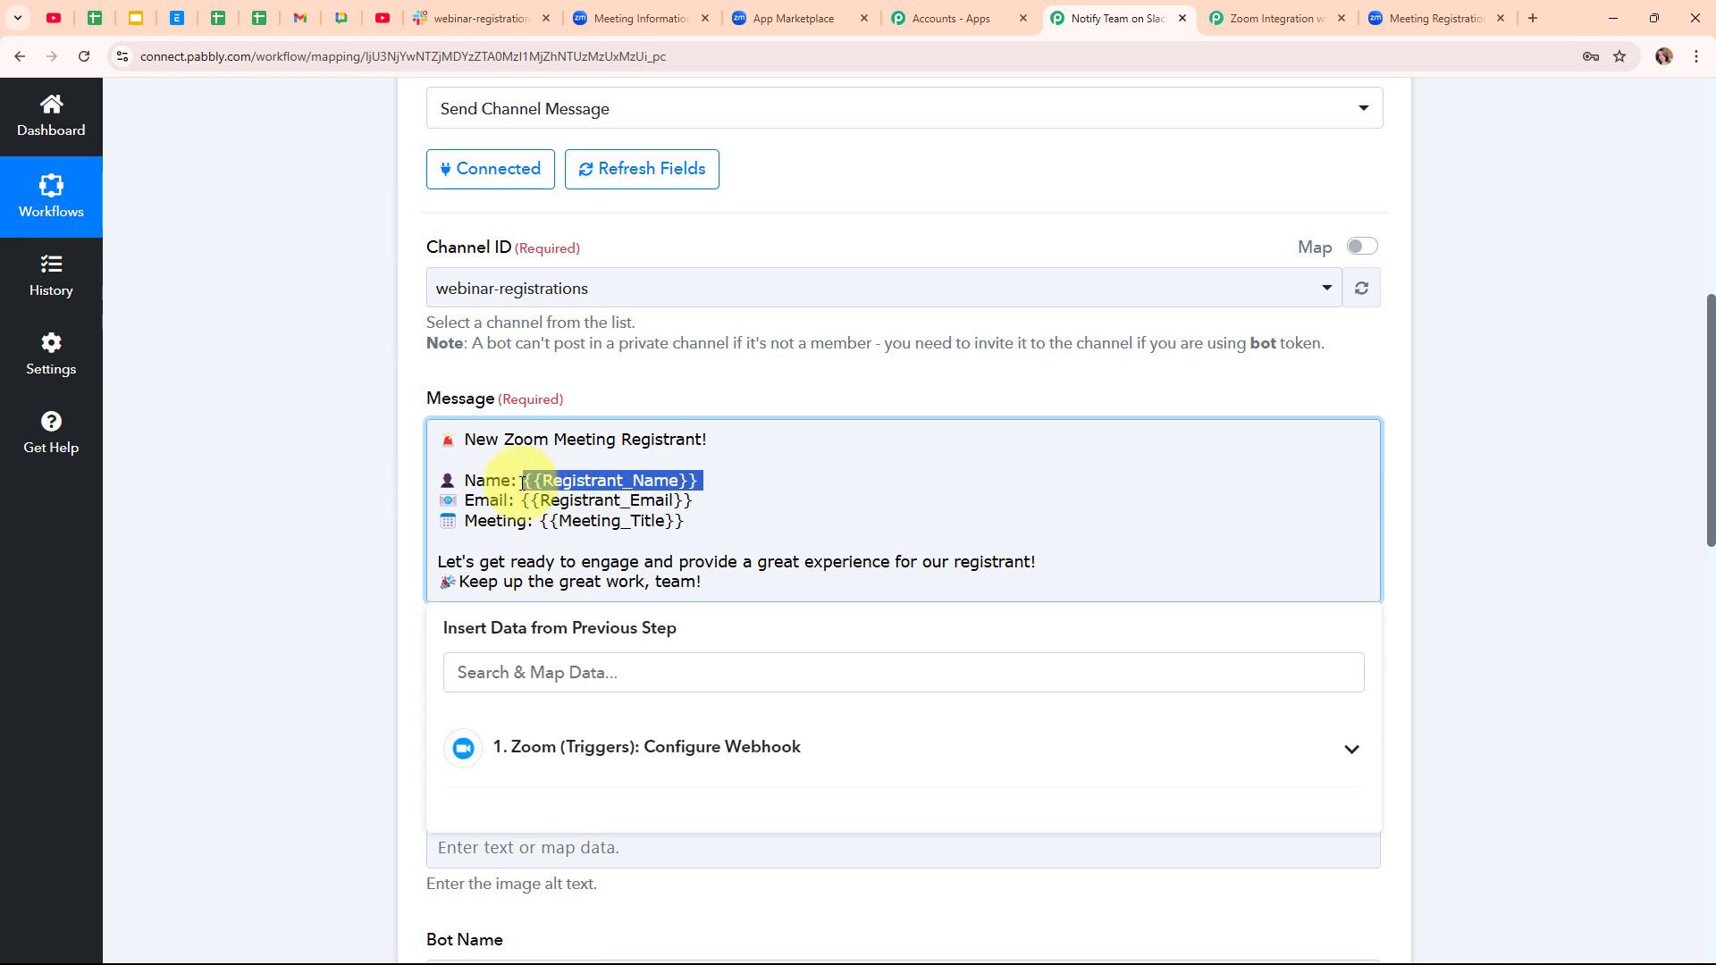
key(BackSpace)
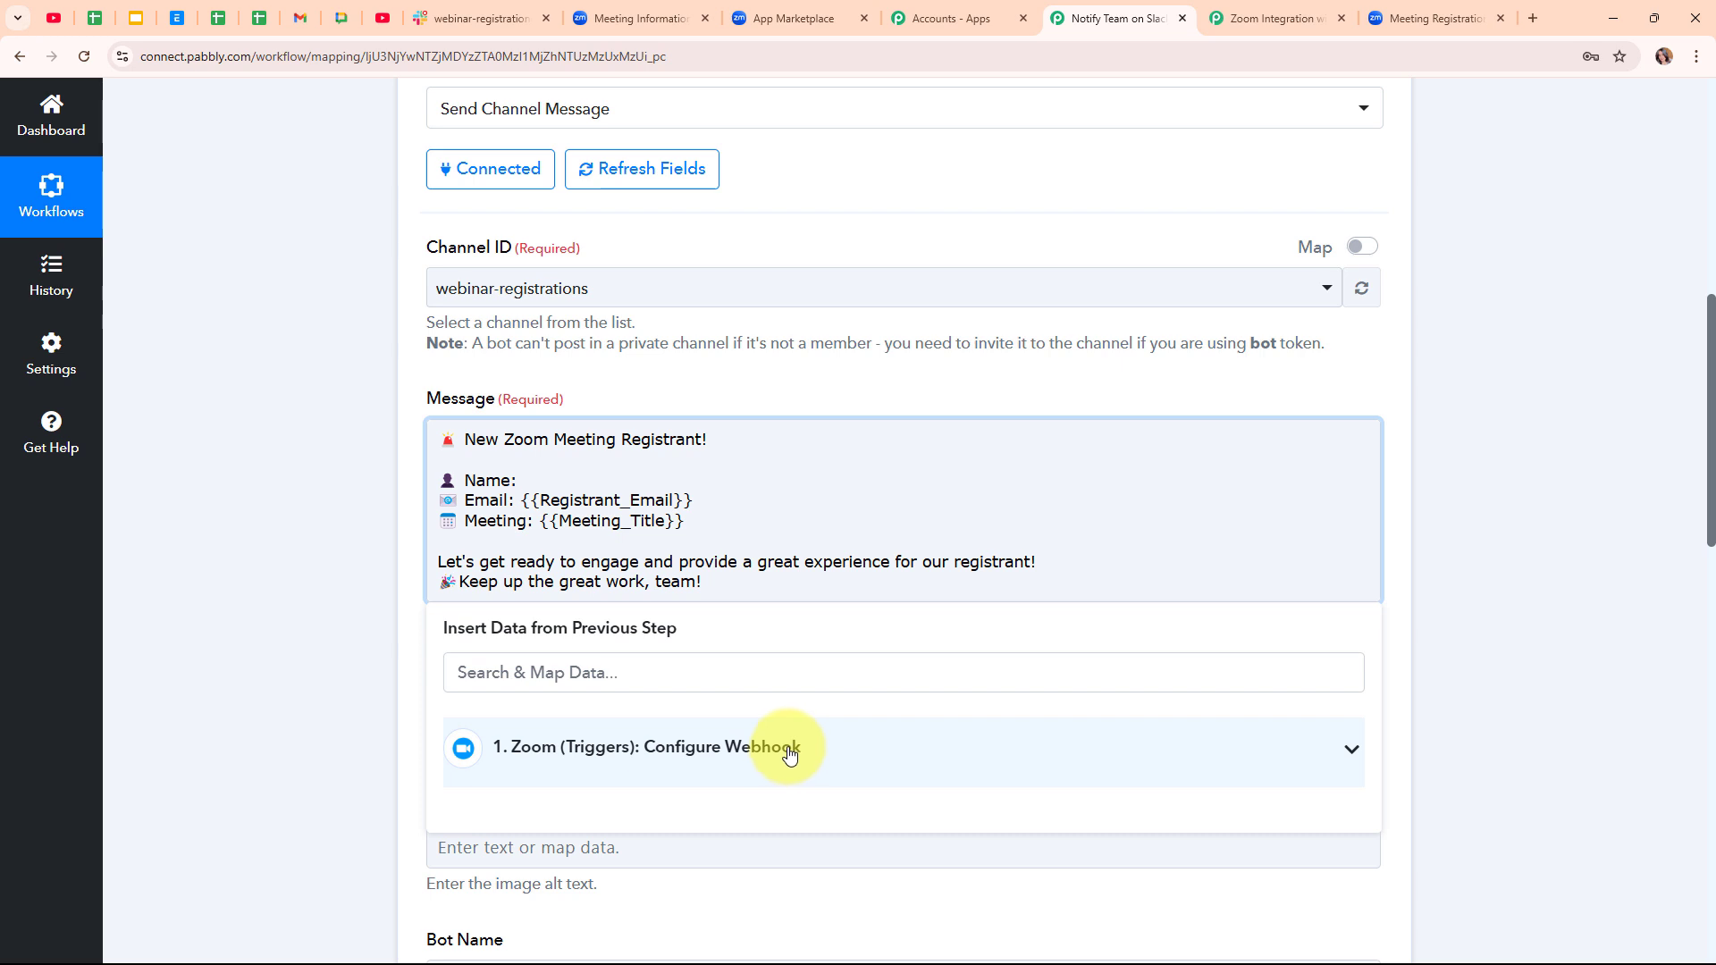
- Insert the registrant's First Name and Last Name fields after 'Name:' in the message
click(752, 671)
text(nam)
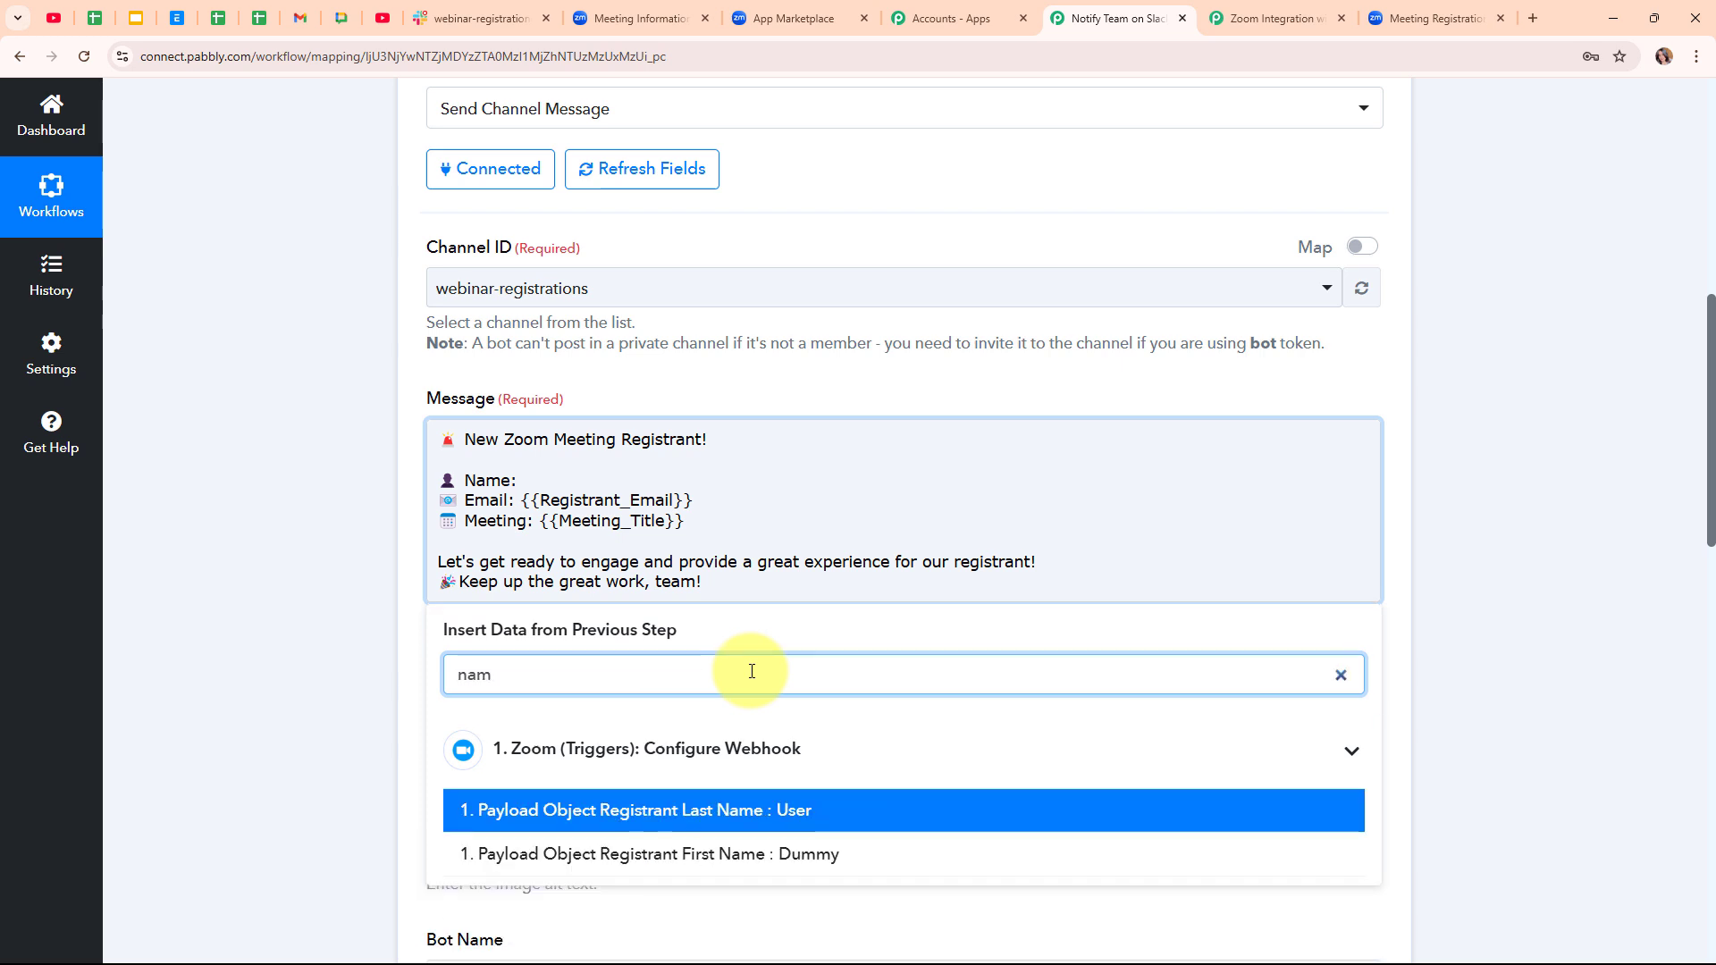
click(744, 854)
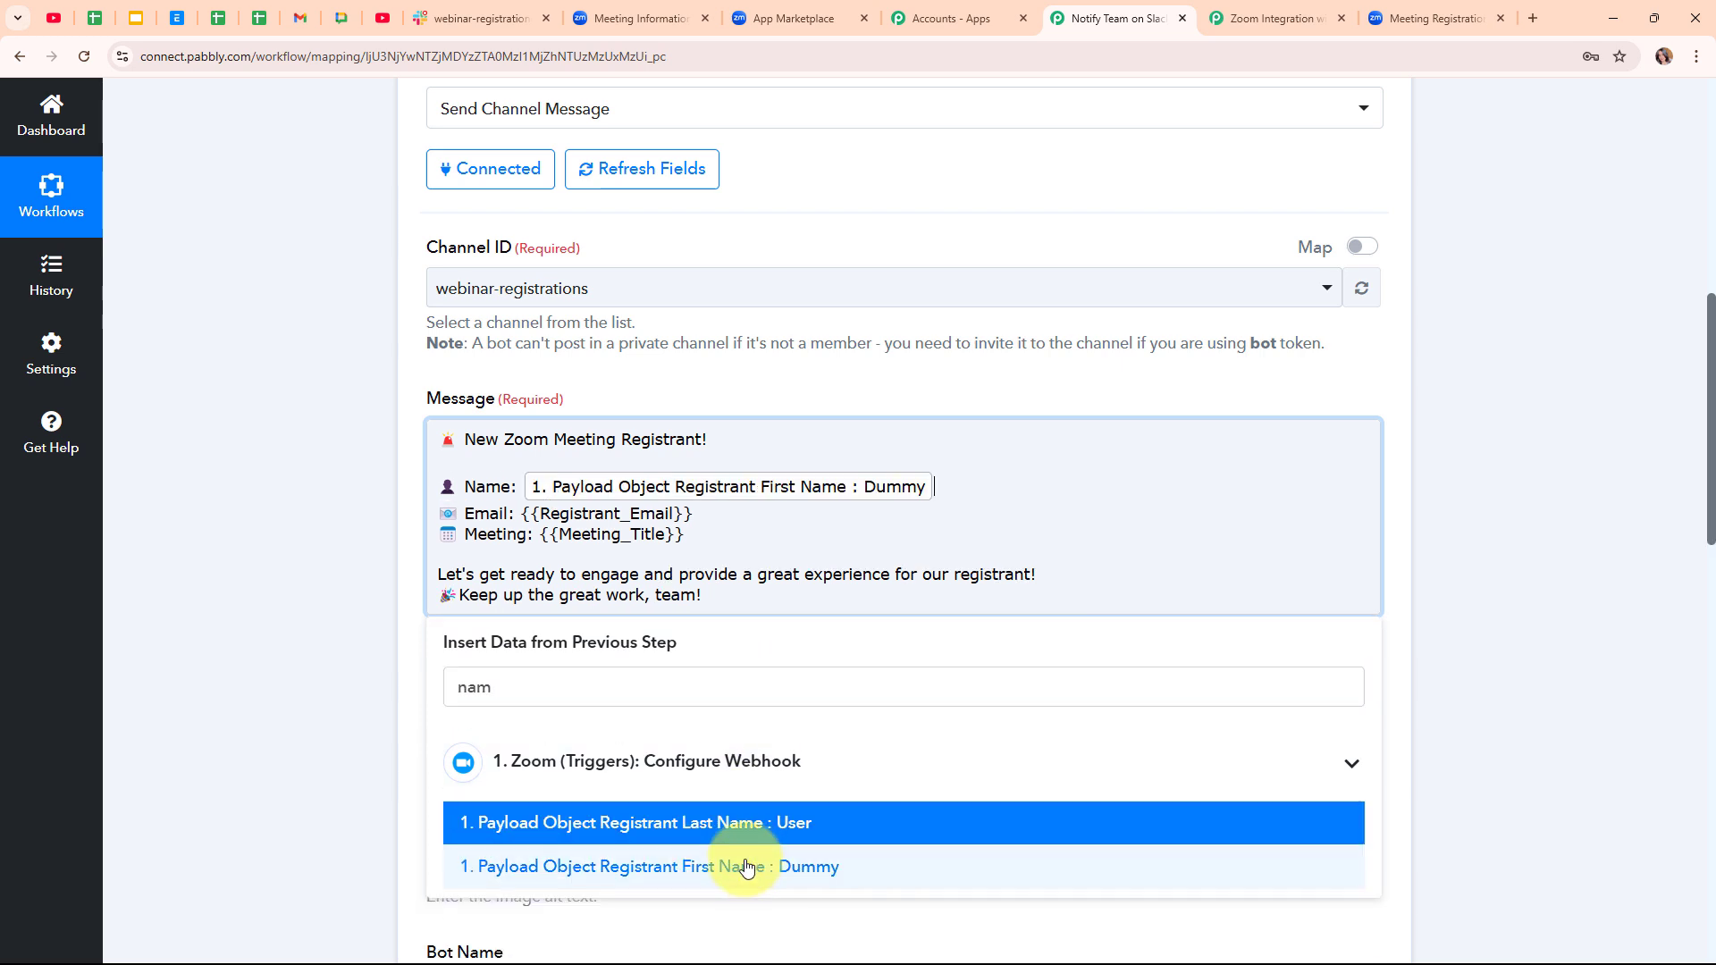
click(780, 836)
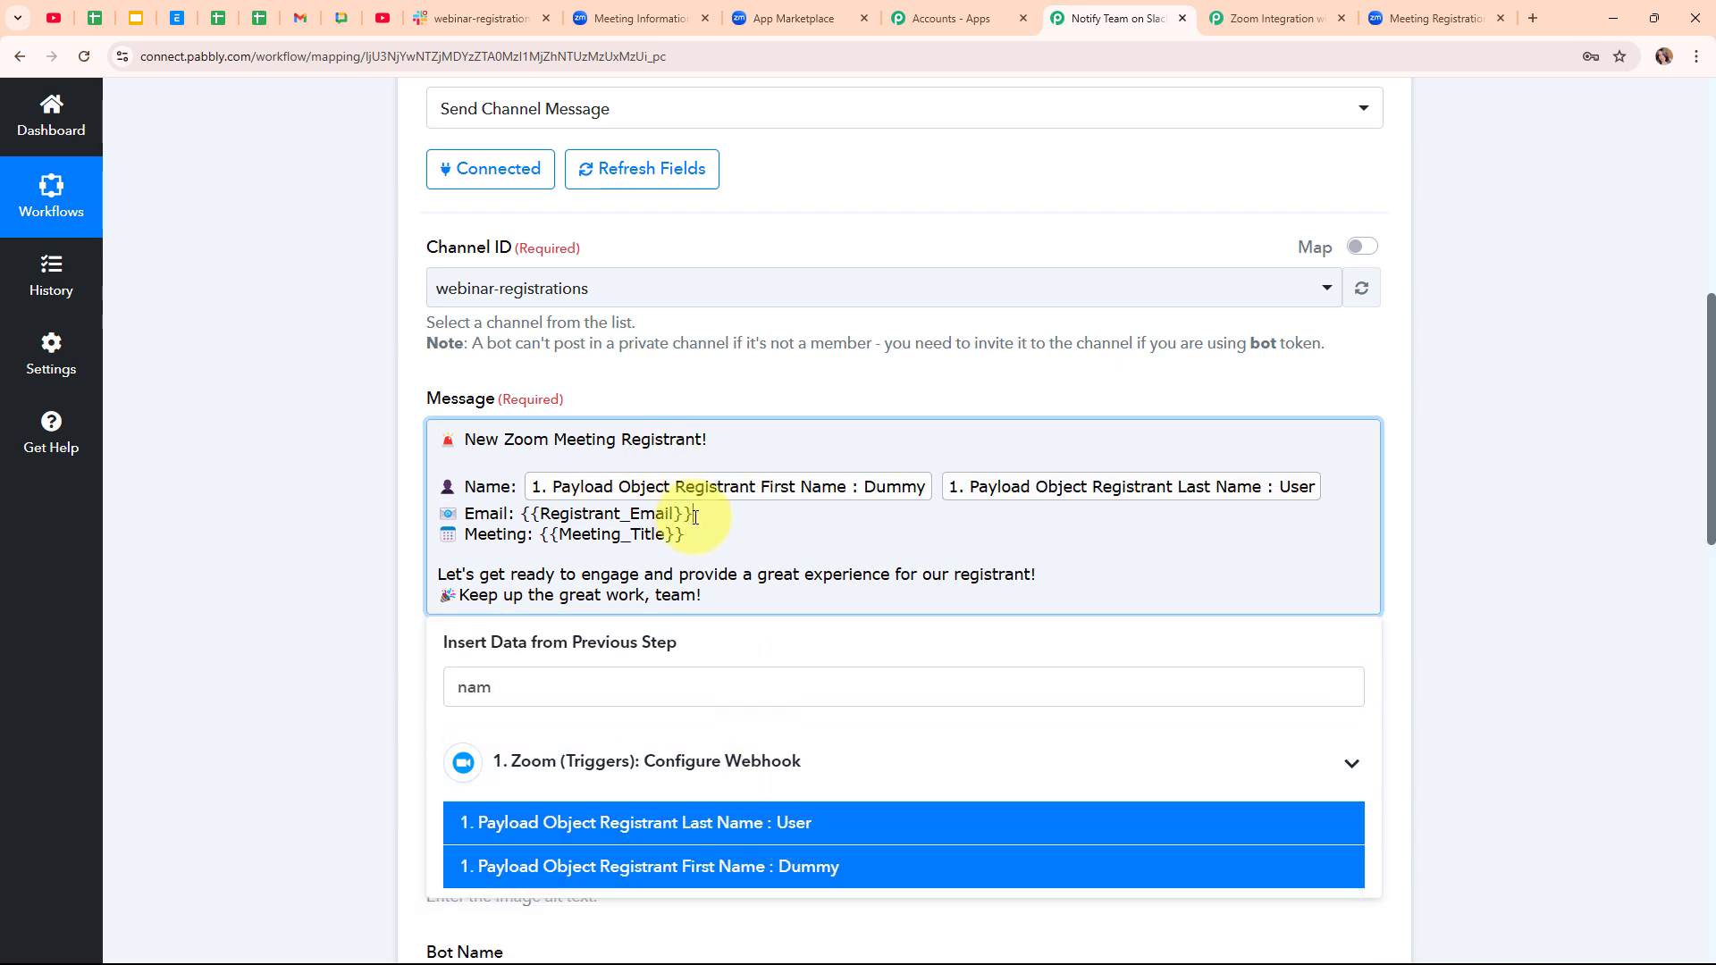
- Replace the {{Registrant_Email}} placeholder with the Zoom Registrant Email field
drag(695, 515, 526, 518)
key(BackSpace)
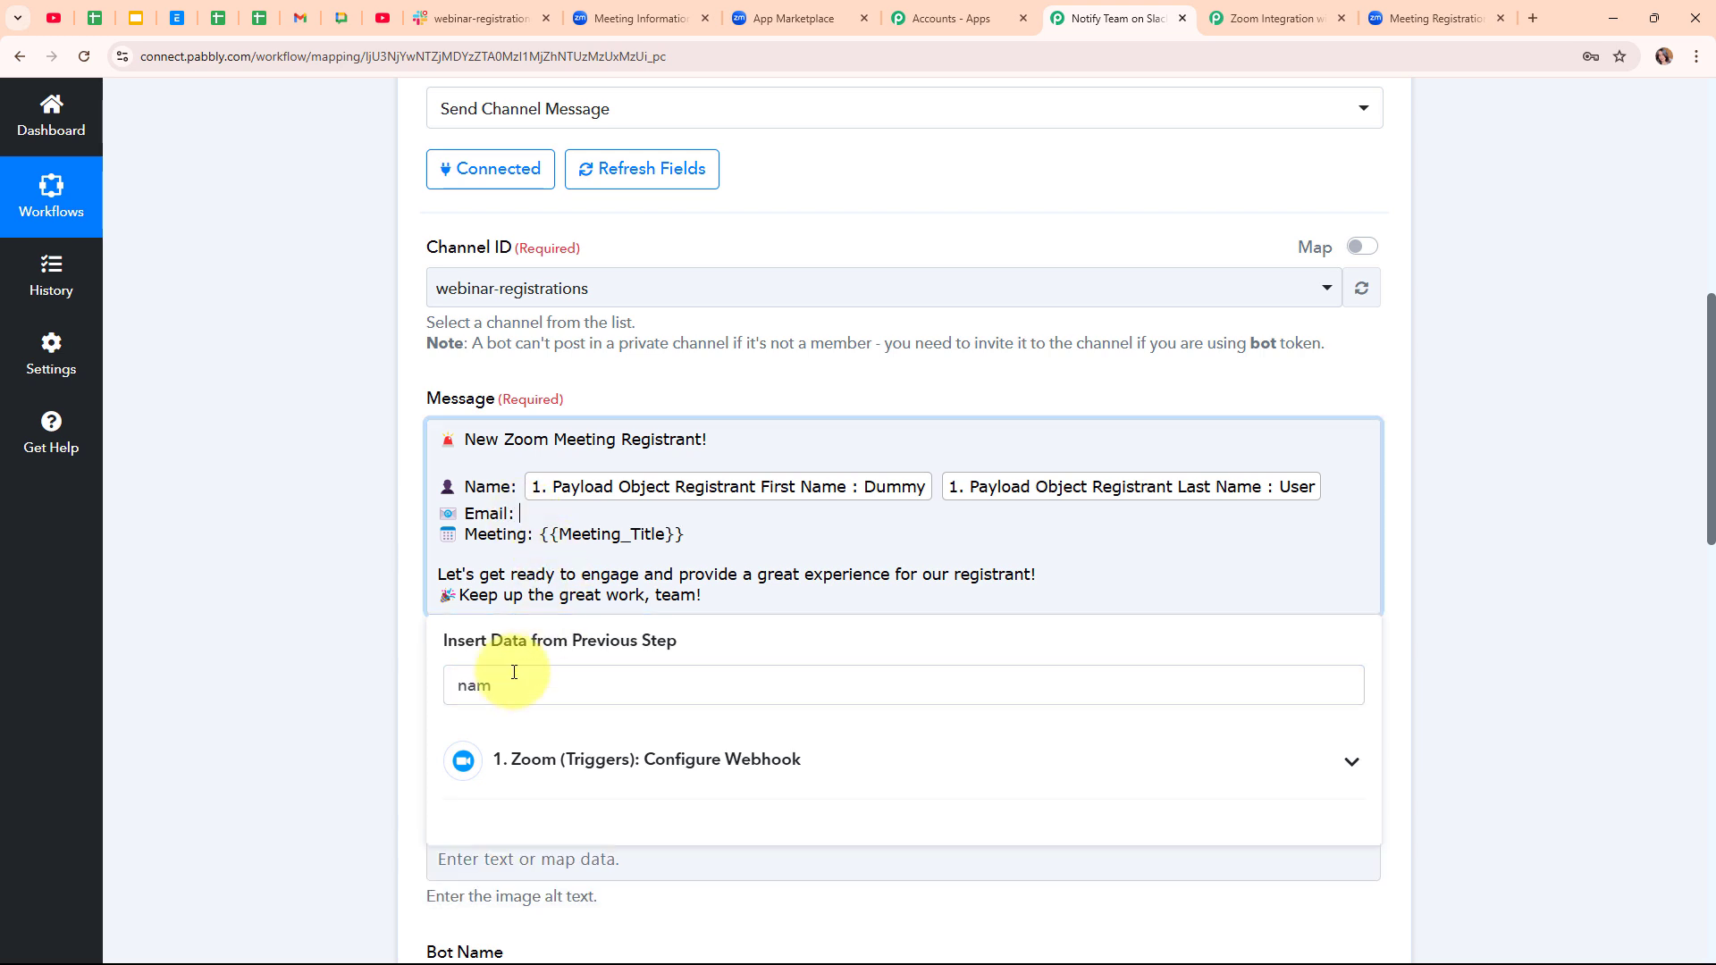
double_click(433, 684)
text(@)
click(776, 824)
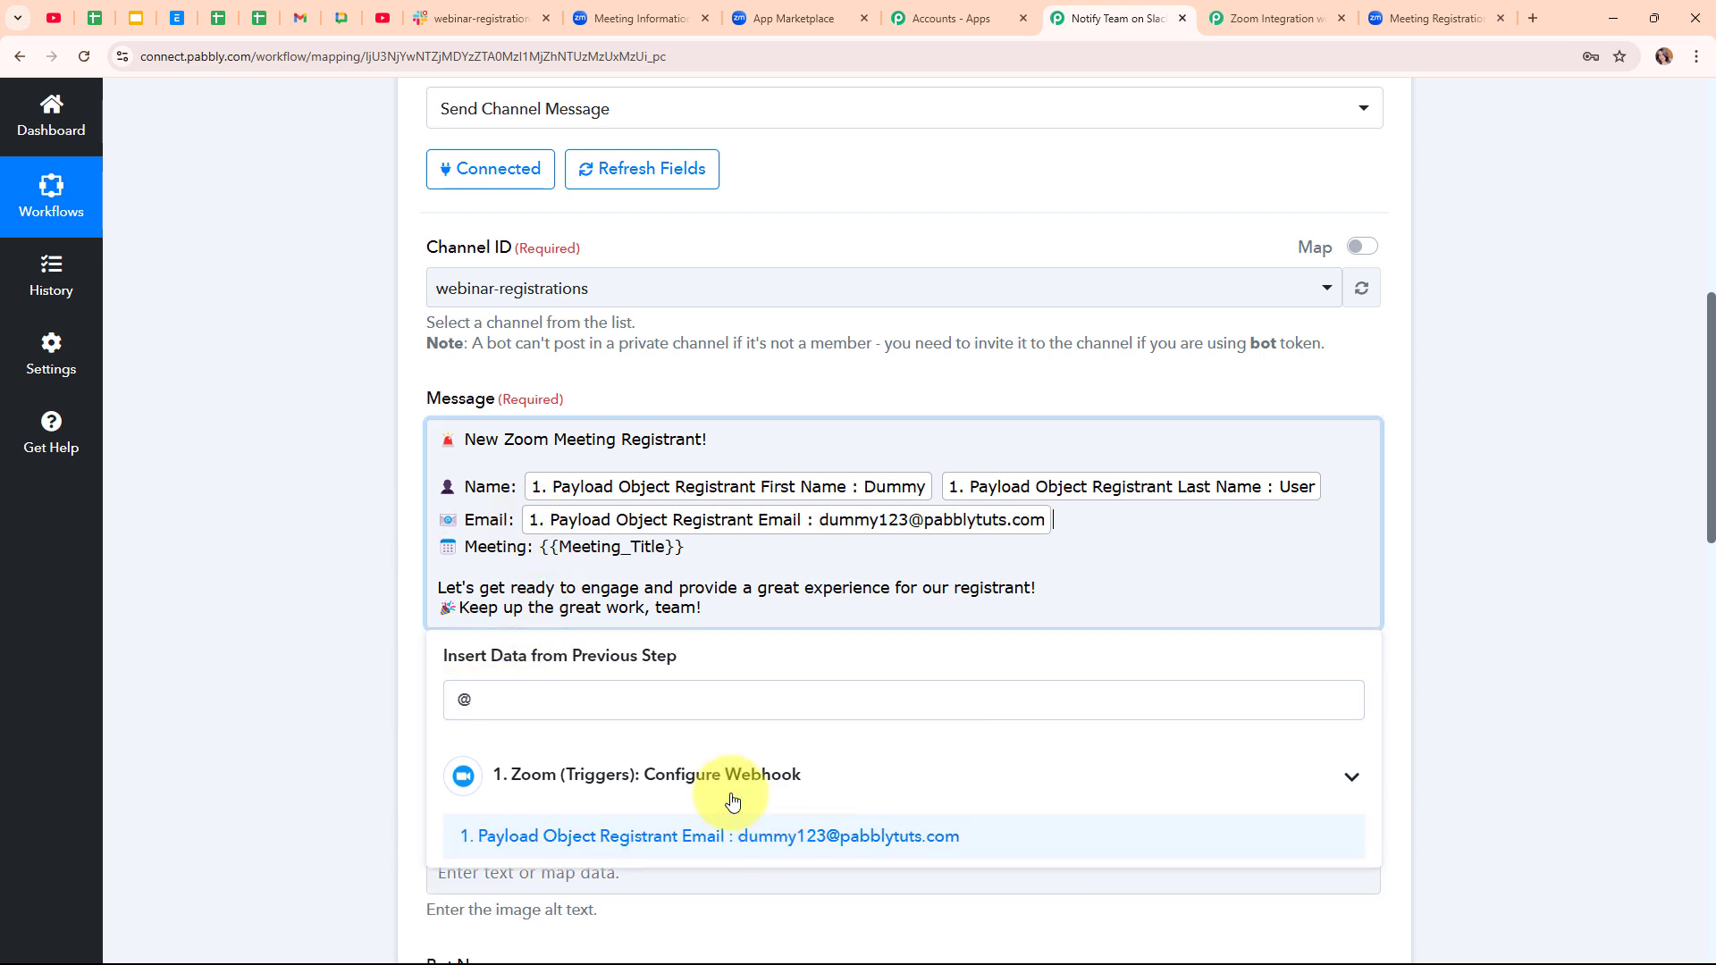
- Replace the {{Meeting_Title}} placeholder with the Zoom Payload Object Topic field
drag(684, 548, 541, 548)
key(BackSpace)
click(645, 774)
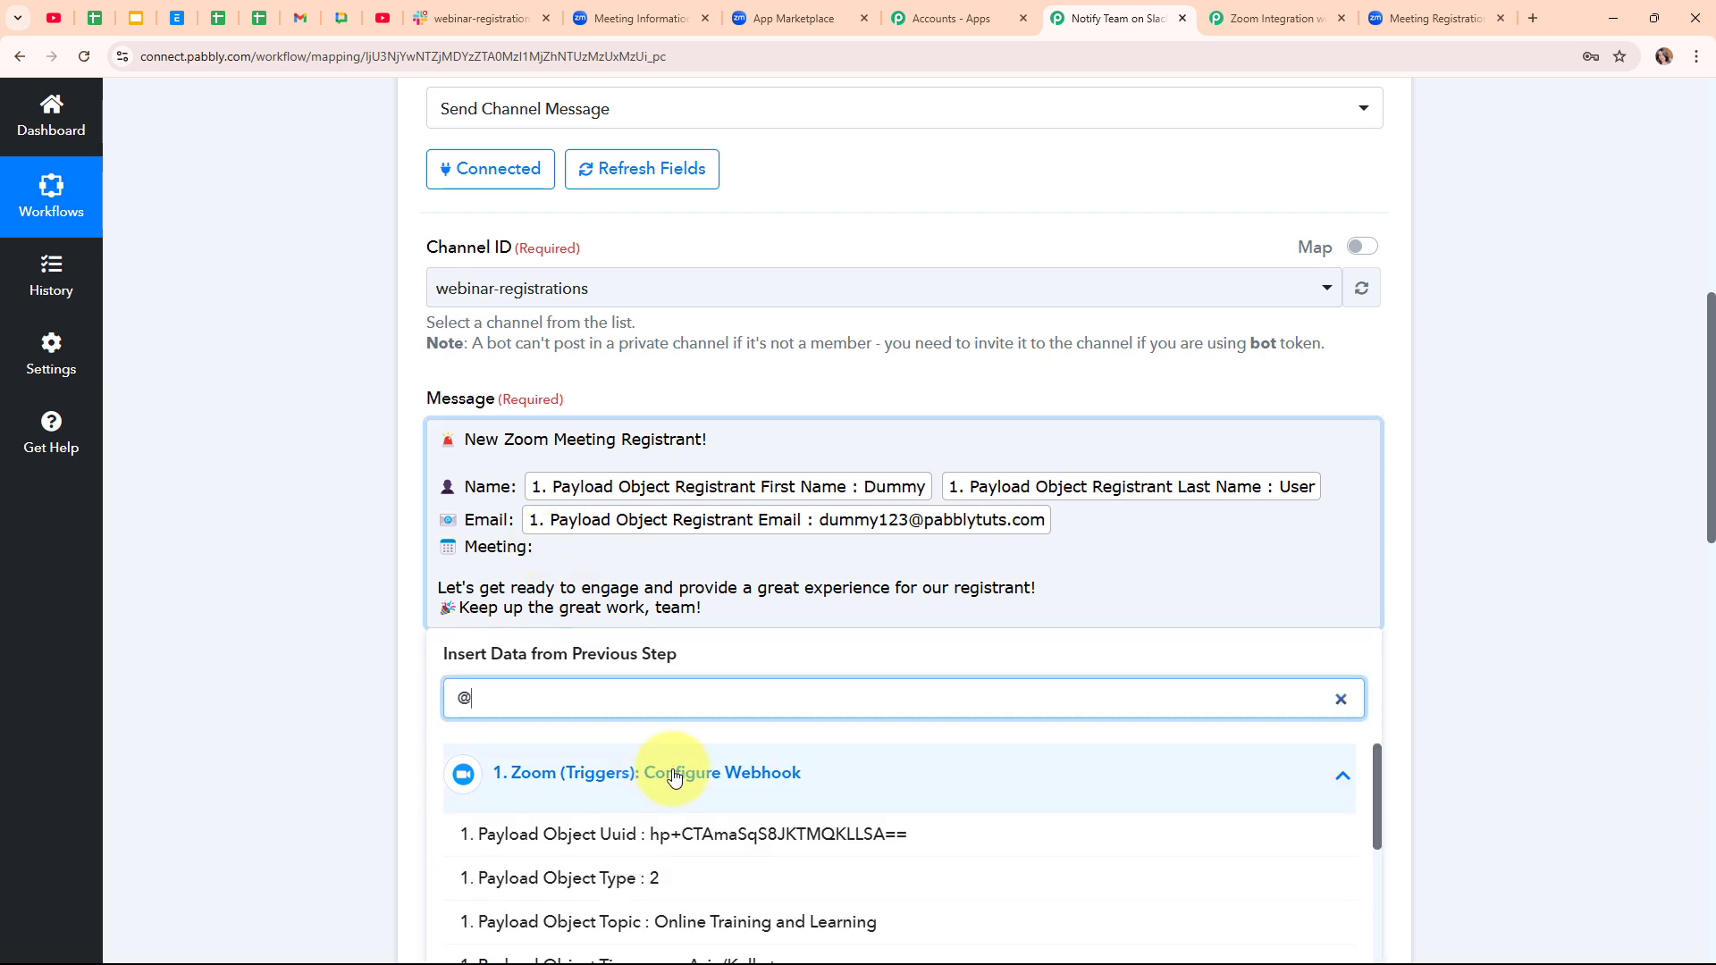
click(769, 926)
click(318, 564)
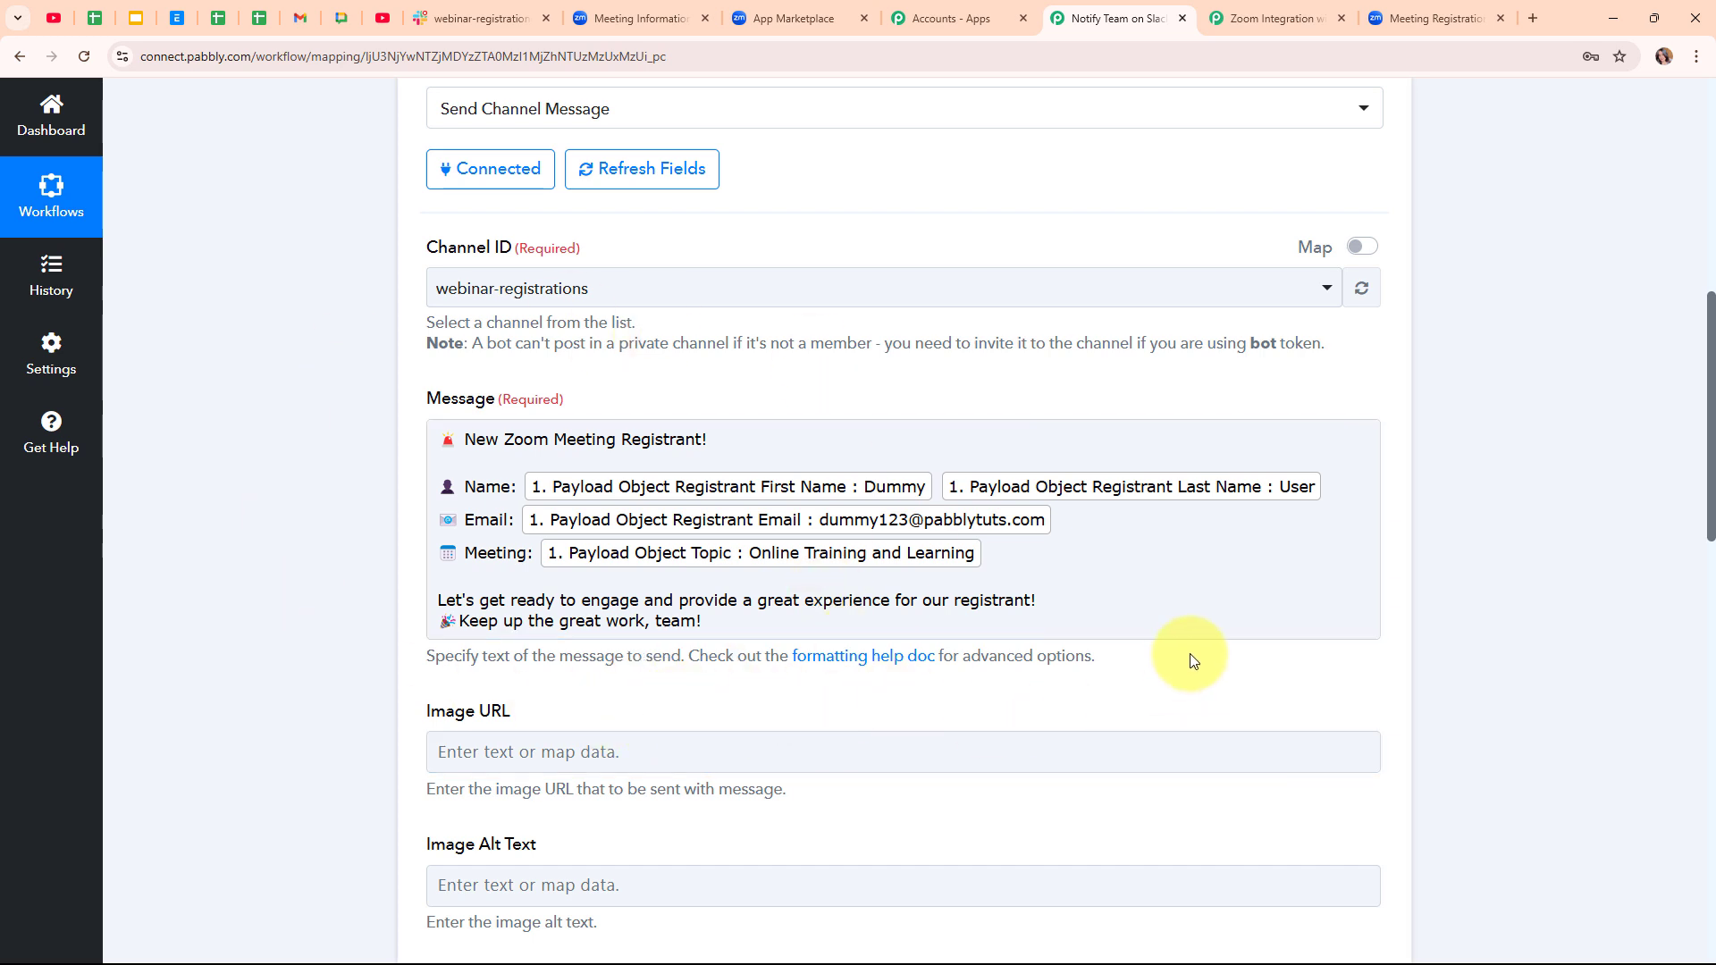
- Keep Auto-Expand Links and Link Usernames and Channel Names set to True
scroll(1197, 661, down, 5)
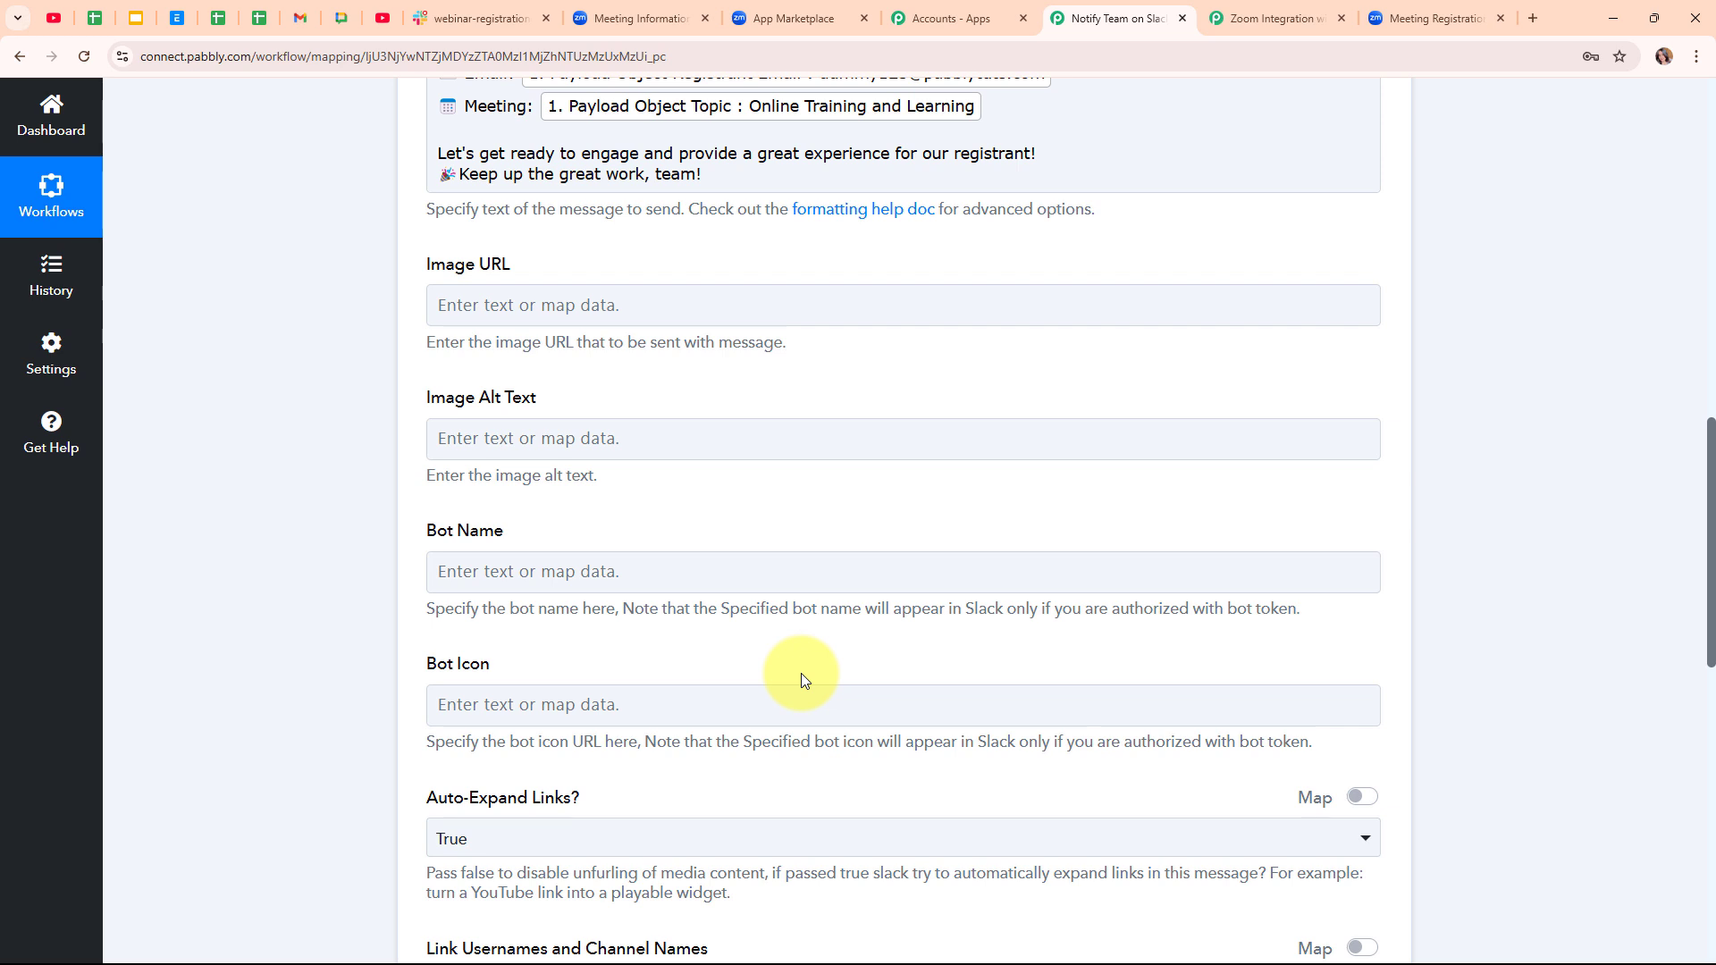
scroll(800, 673, down, 4)
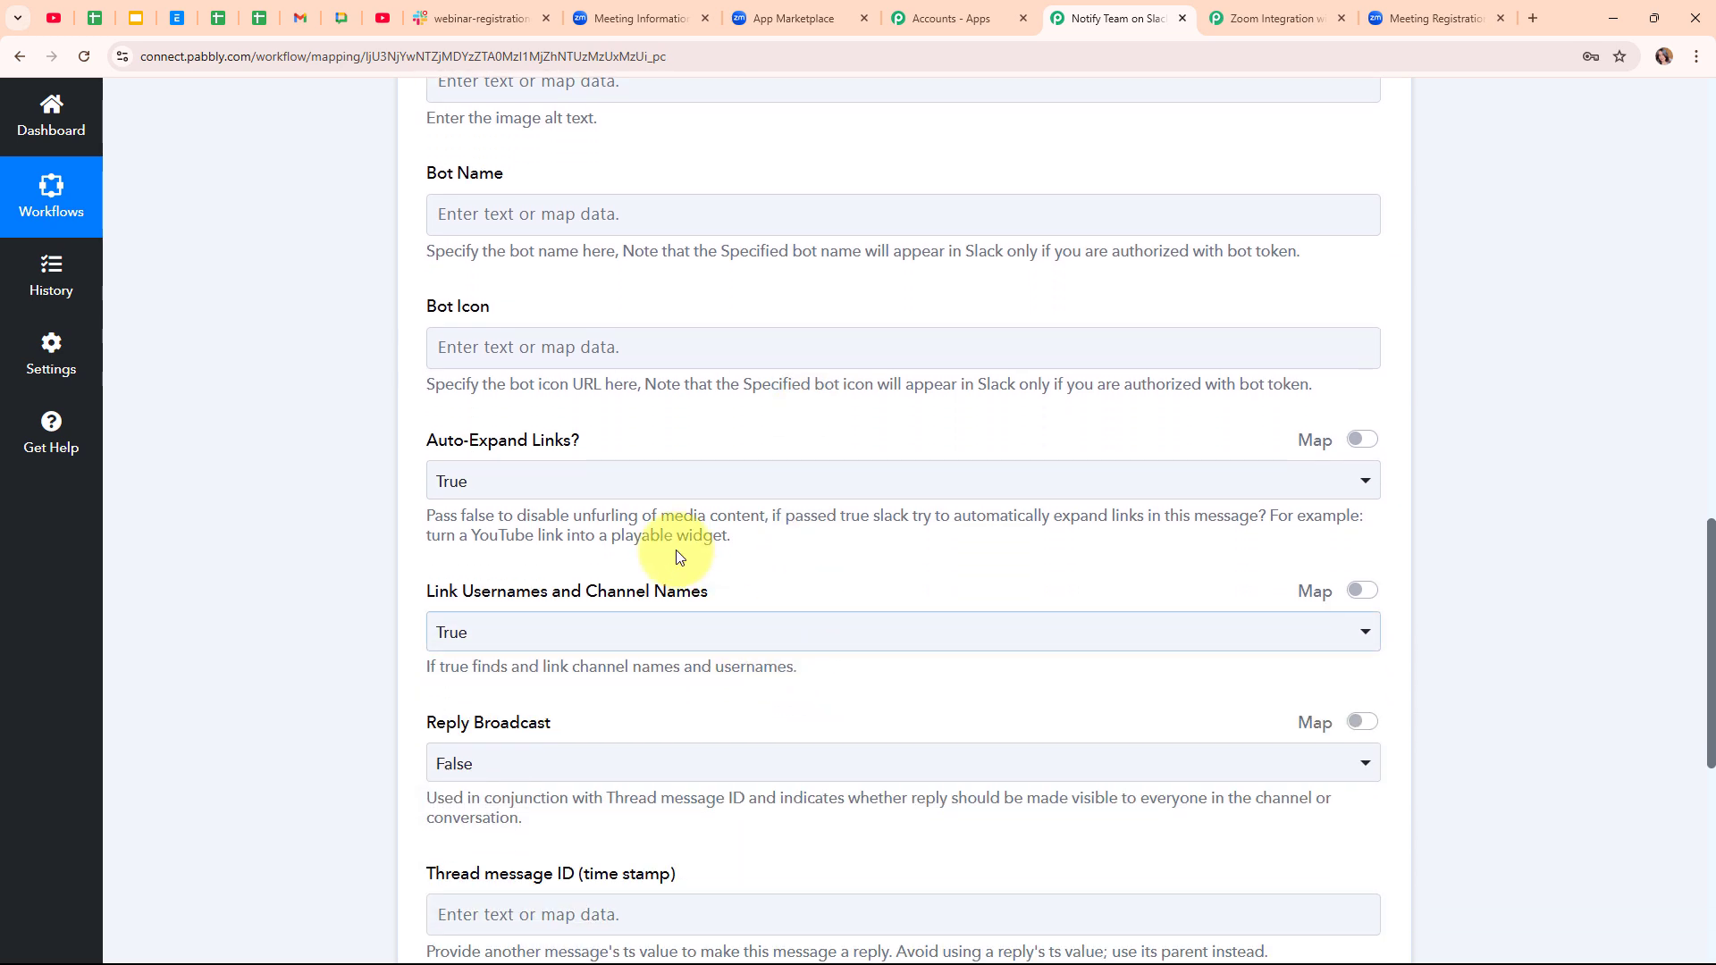
click(607, 487)
click(810, 583)
scroll(810, 583, down, 2)
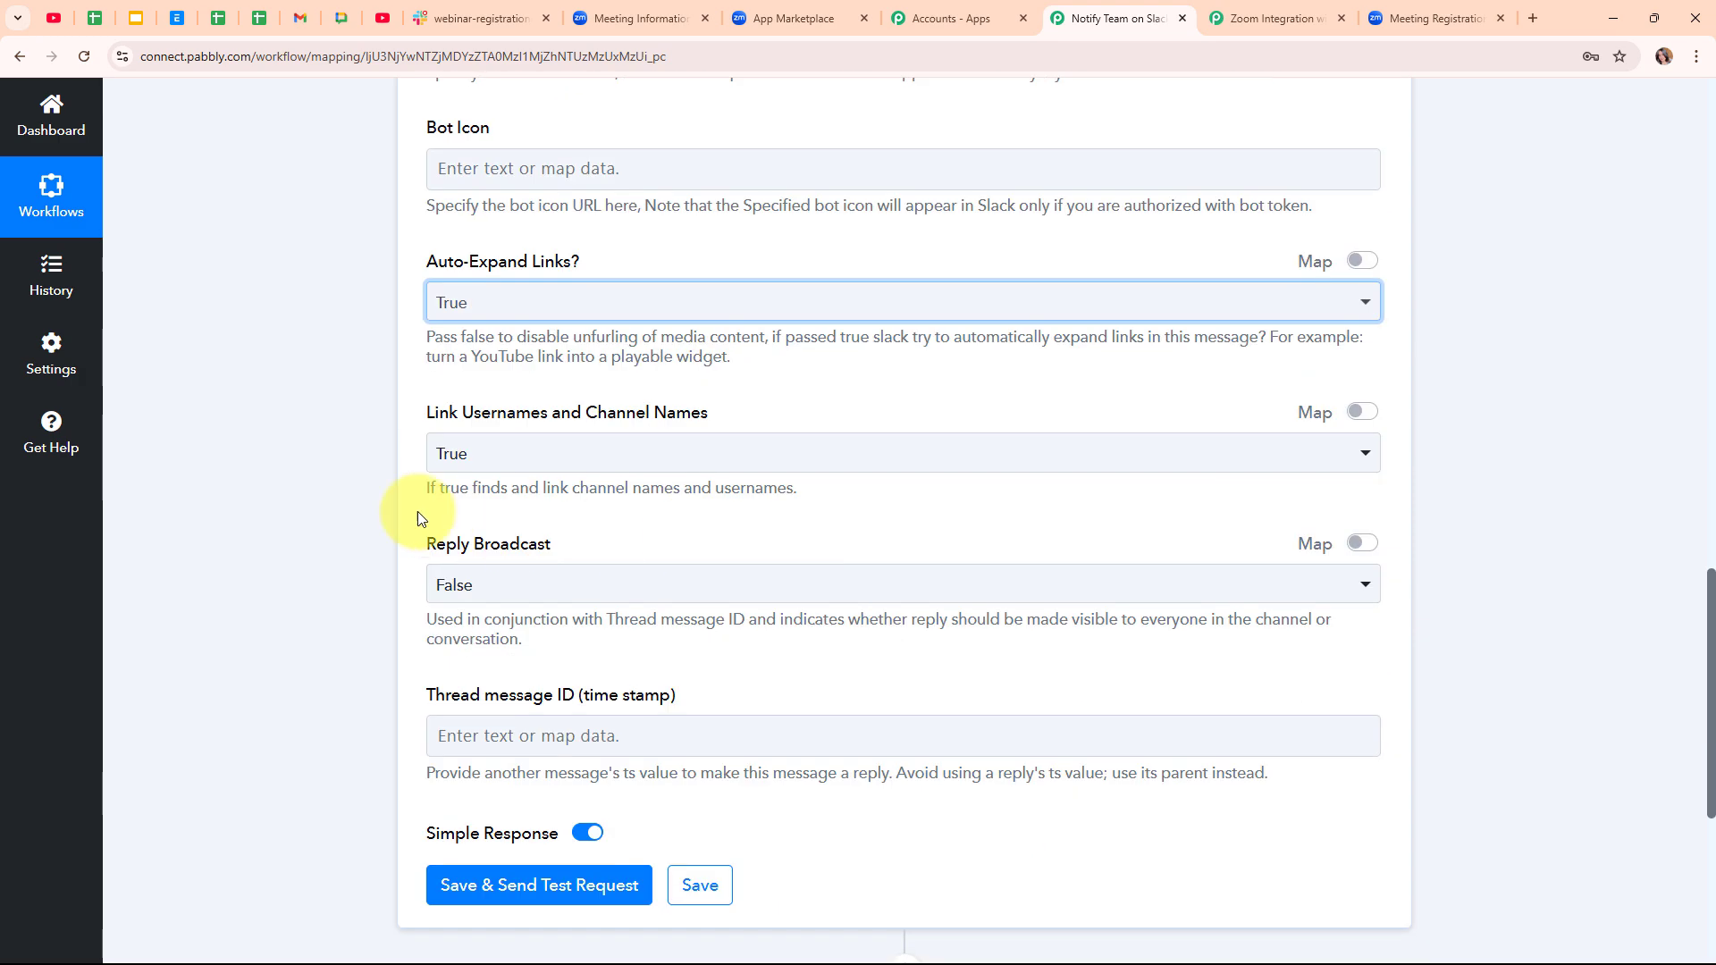
click(730, 454)
click(730, 454)
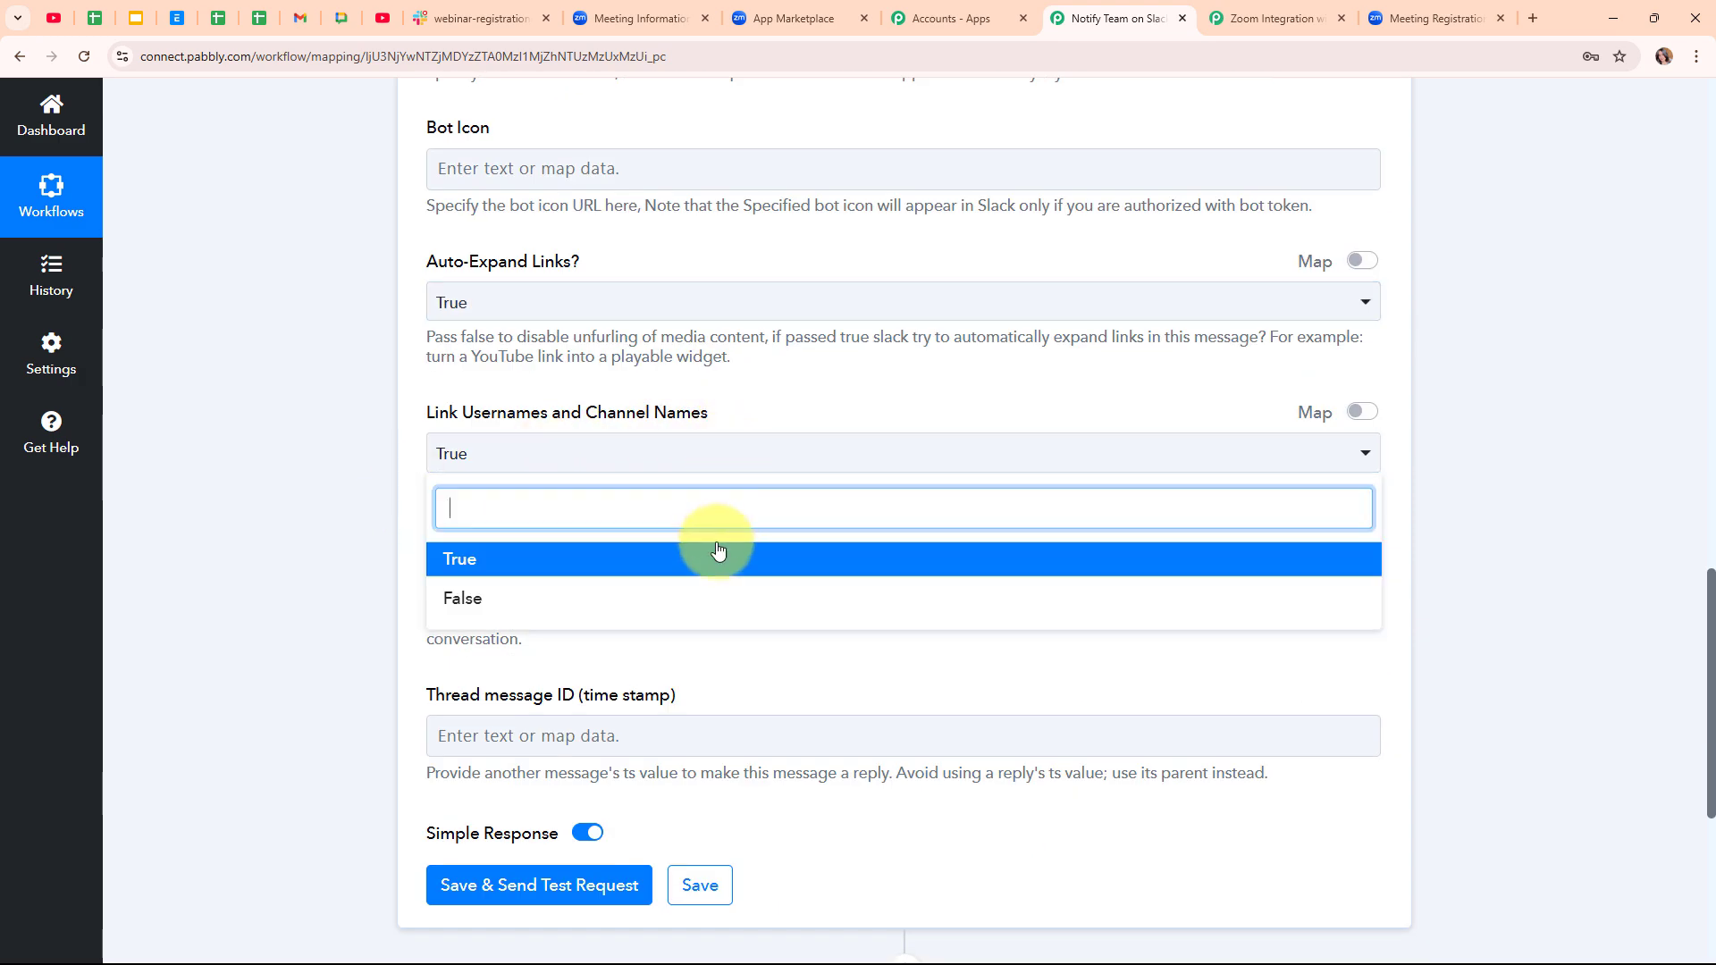
click(728, 543)
- Set Reply Broadcast to False
scroll(731, 539, down, 1)
click(613, 497)
click(606, 594)
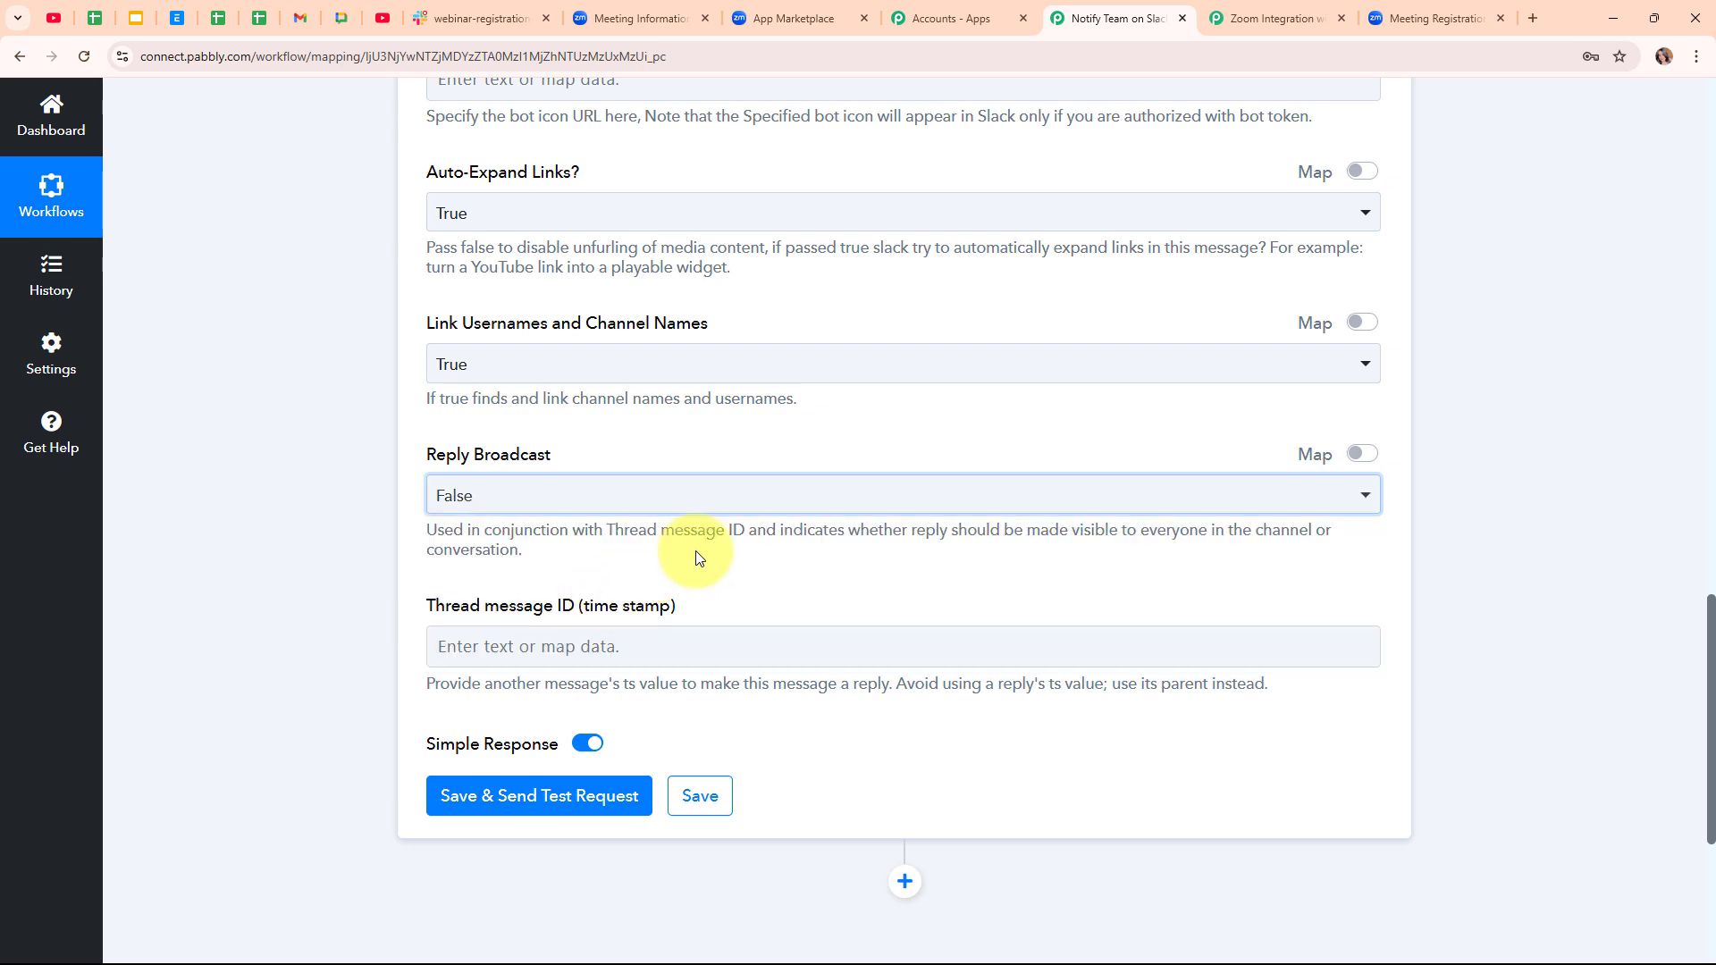
scroll(715, 550, down, 1)
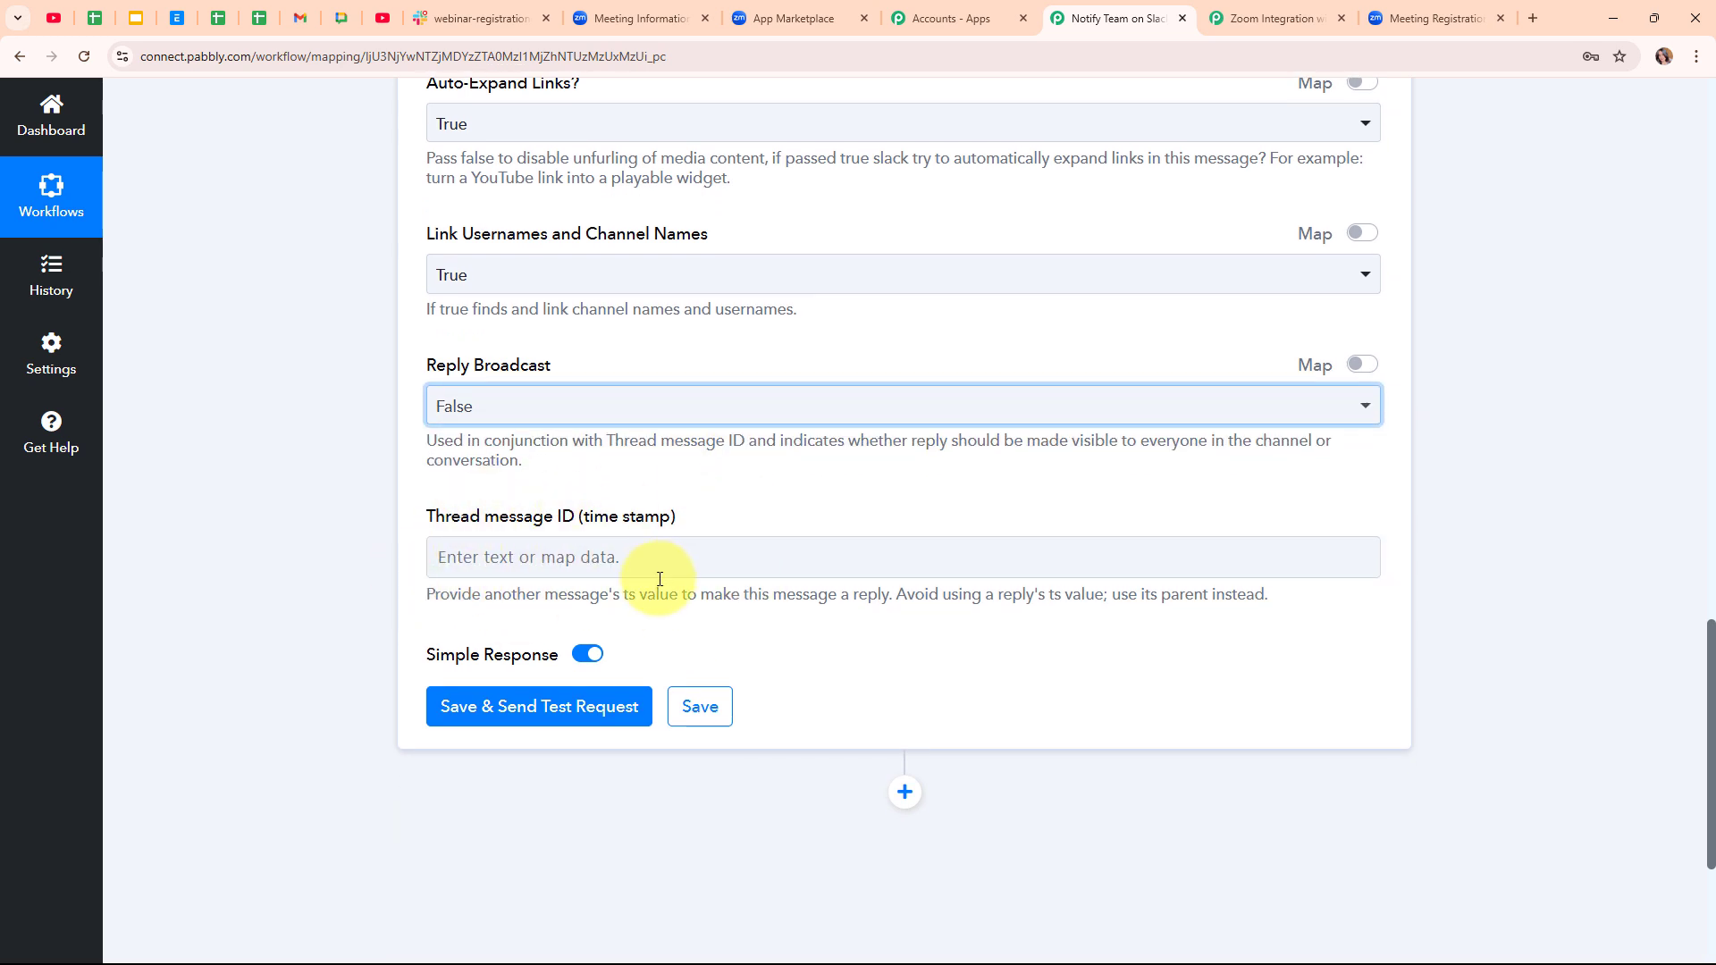
click(784, 531)
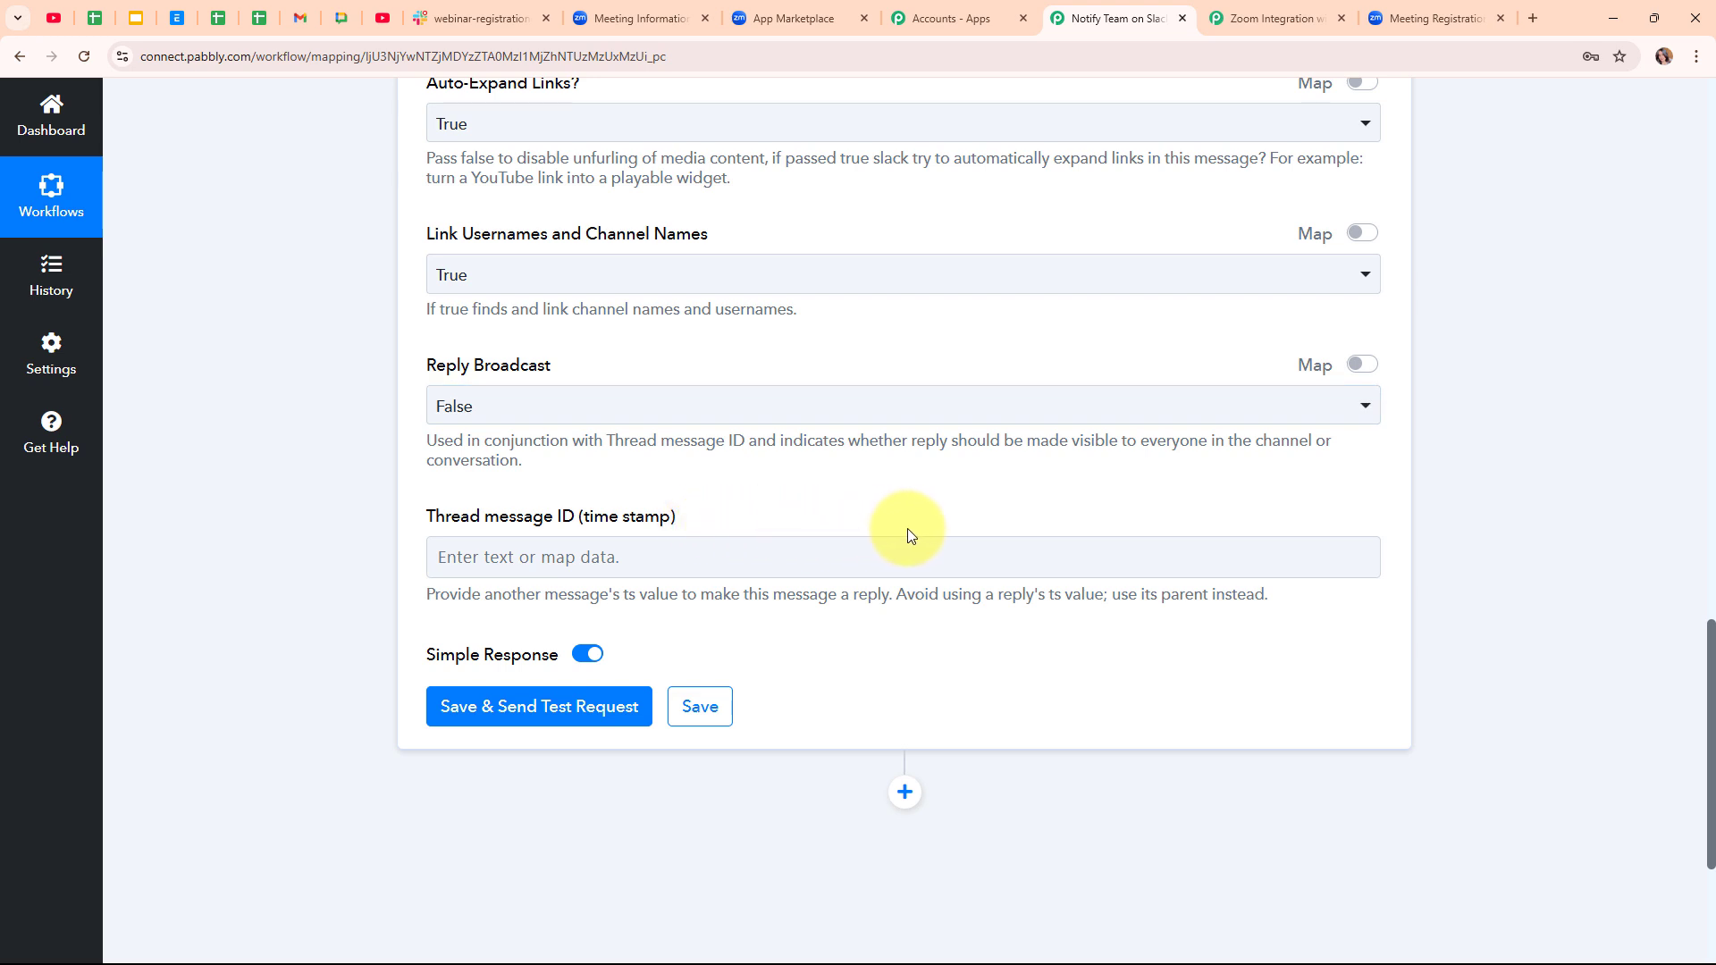
- Save the Slack step, send a test request, and collapse the Send Channel Message action
scroll(908, 536, down, 1)
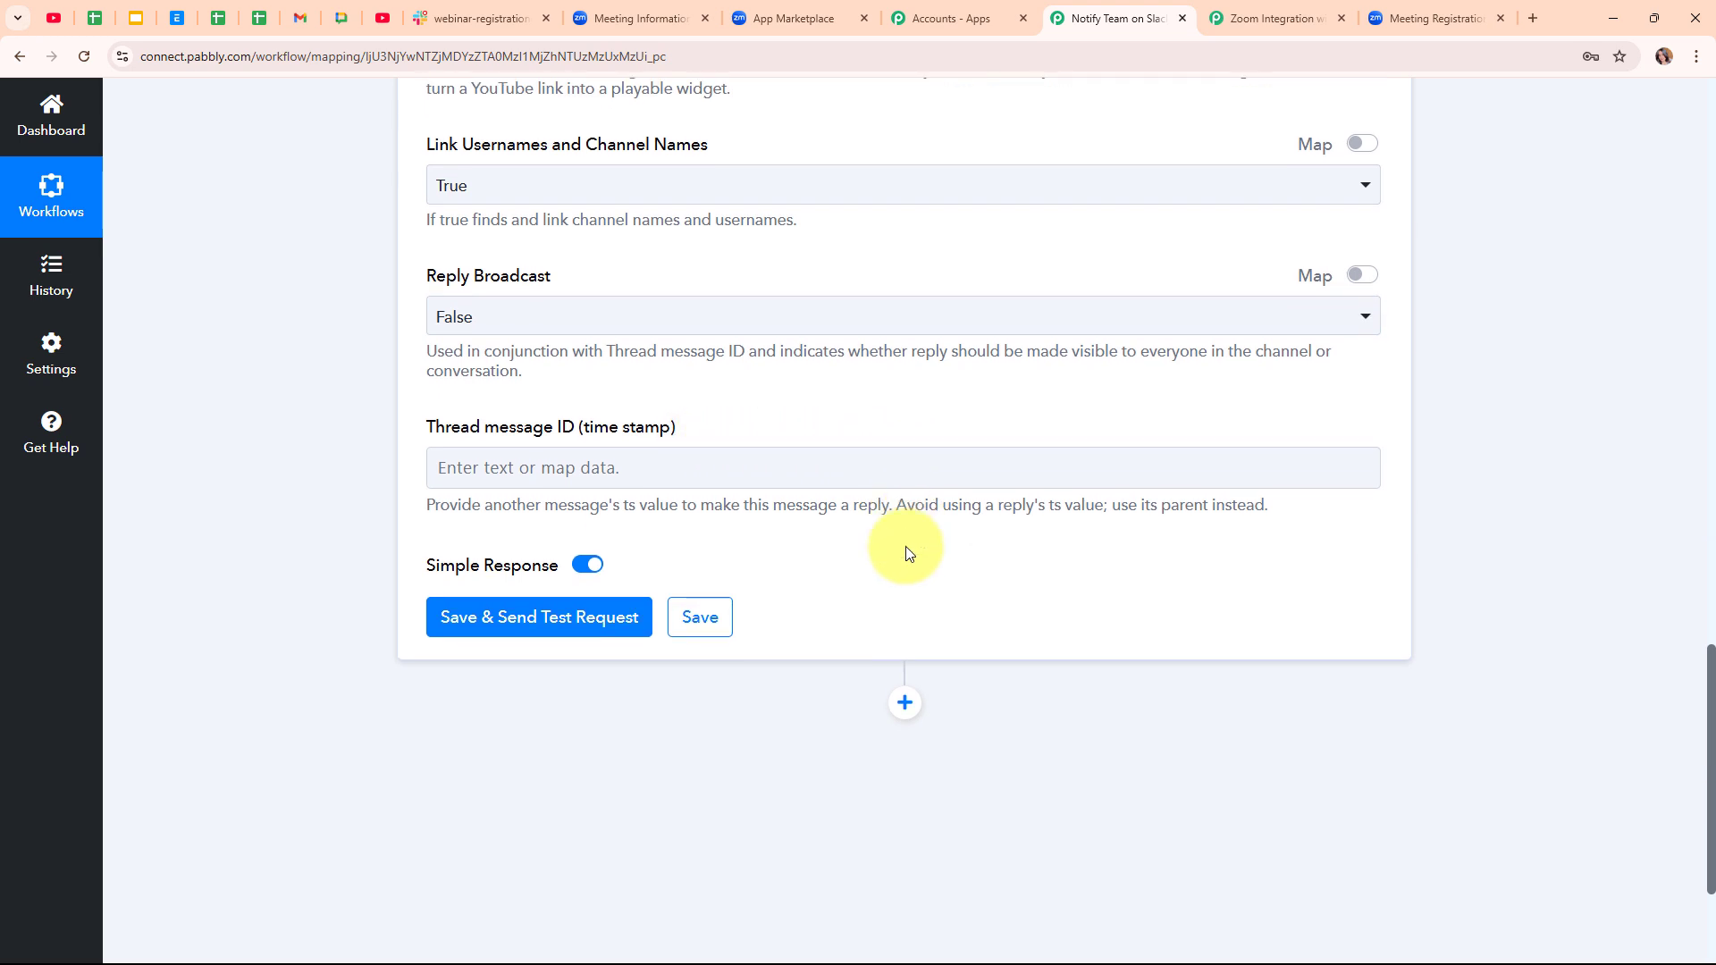
click(565, 613)
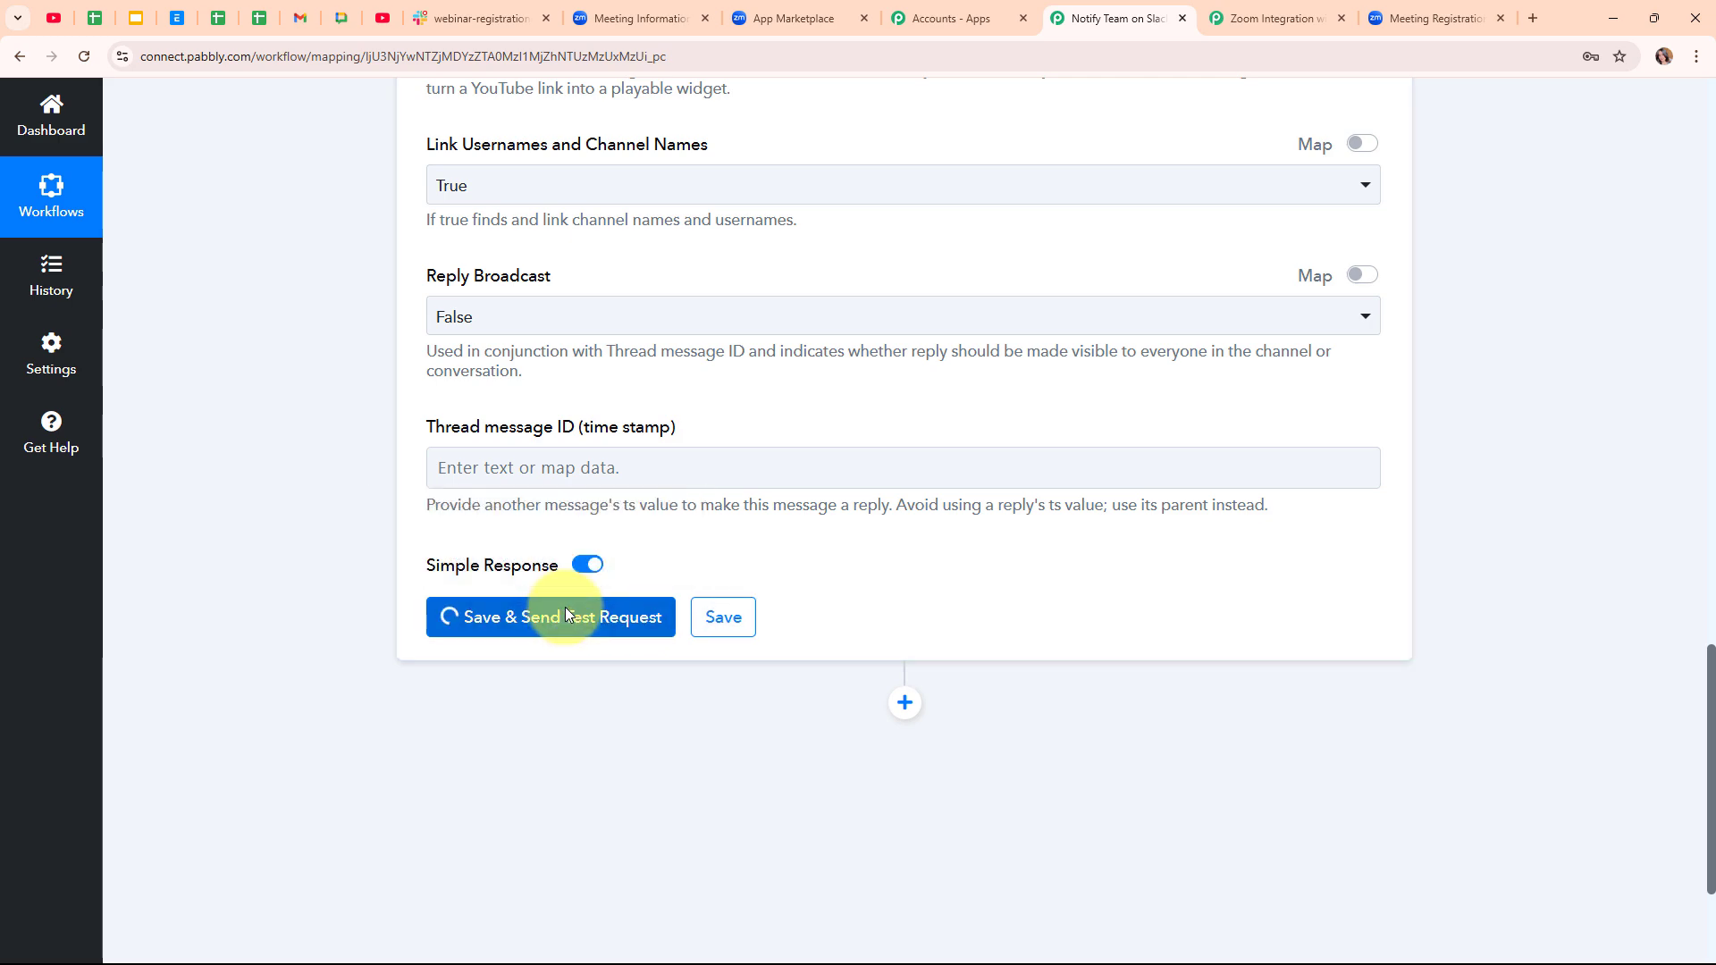
scroll(1382, 551, down, 2)
scroll(1380, 545, up, 15)
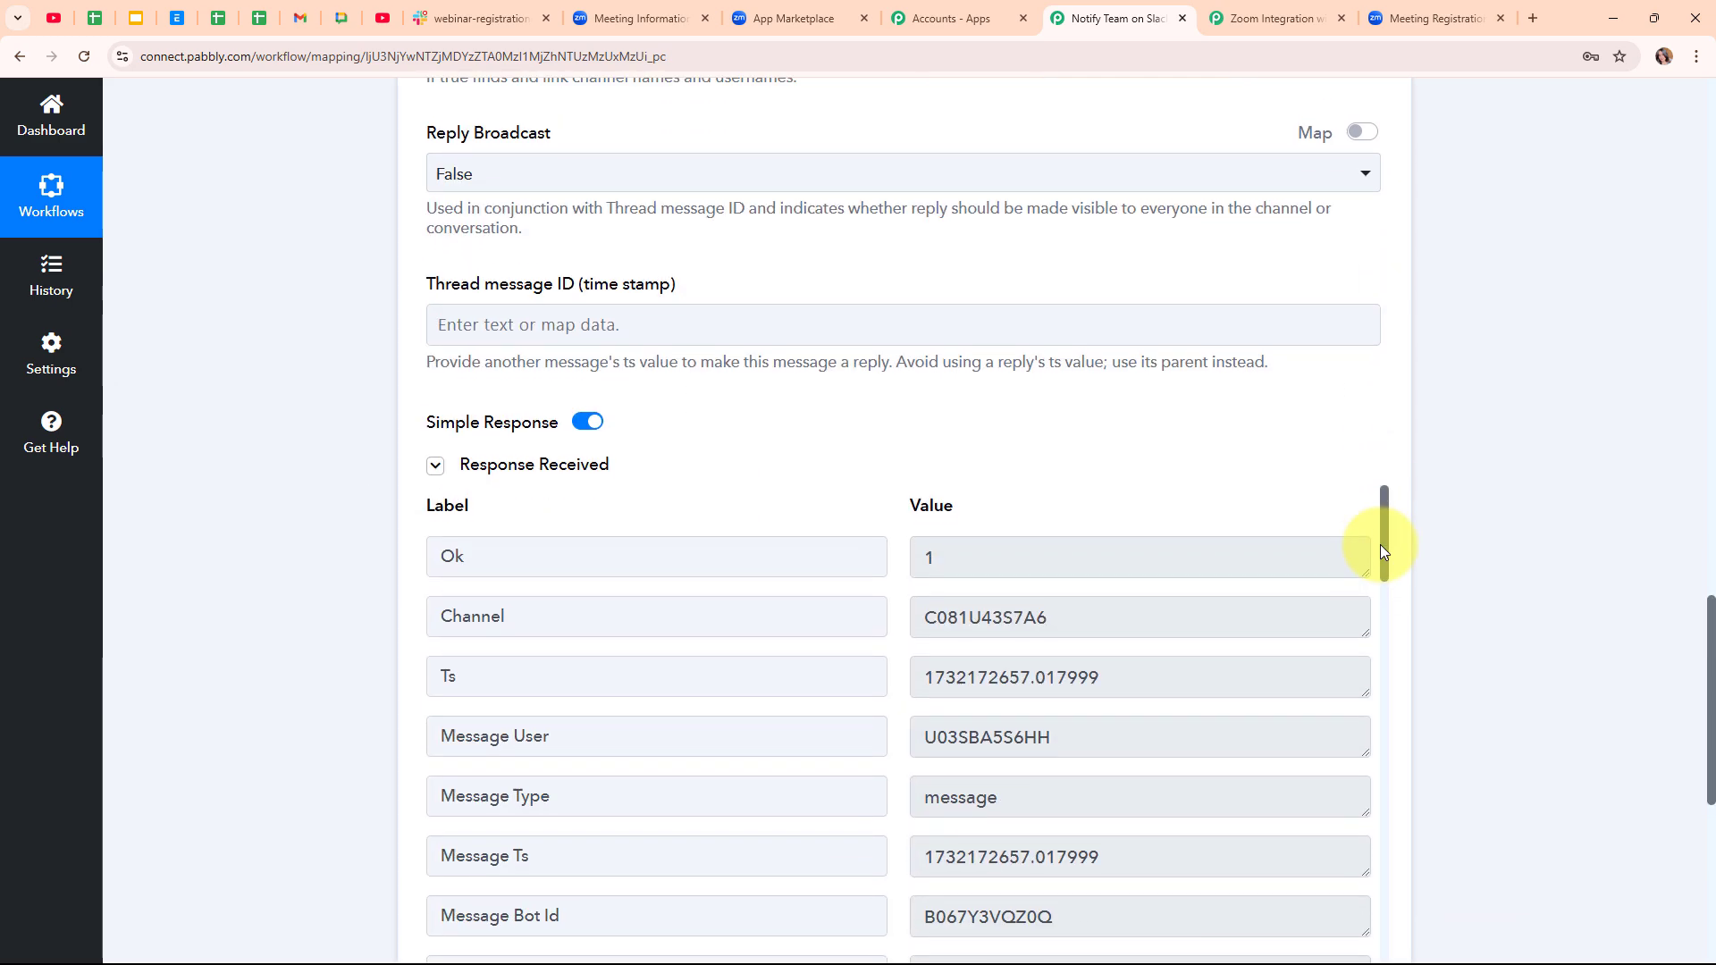
scroll(1382, 546, up, 8)
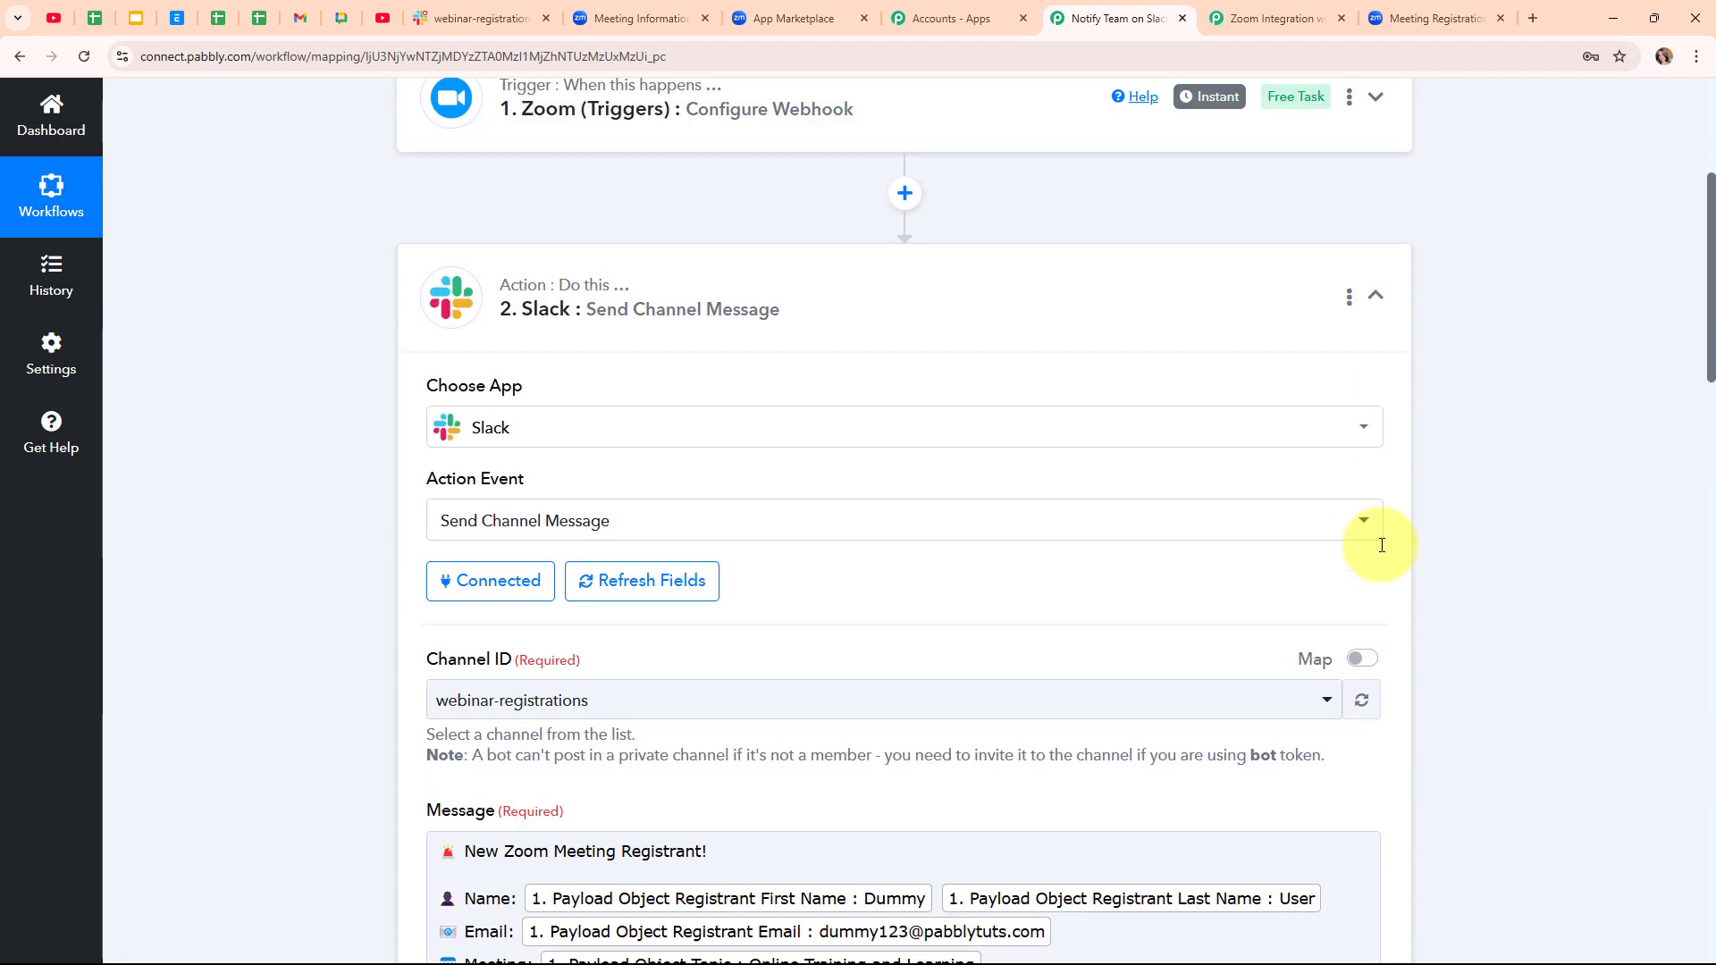
click(1376, 597)
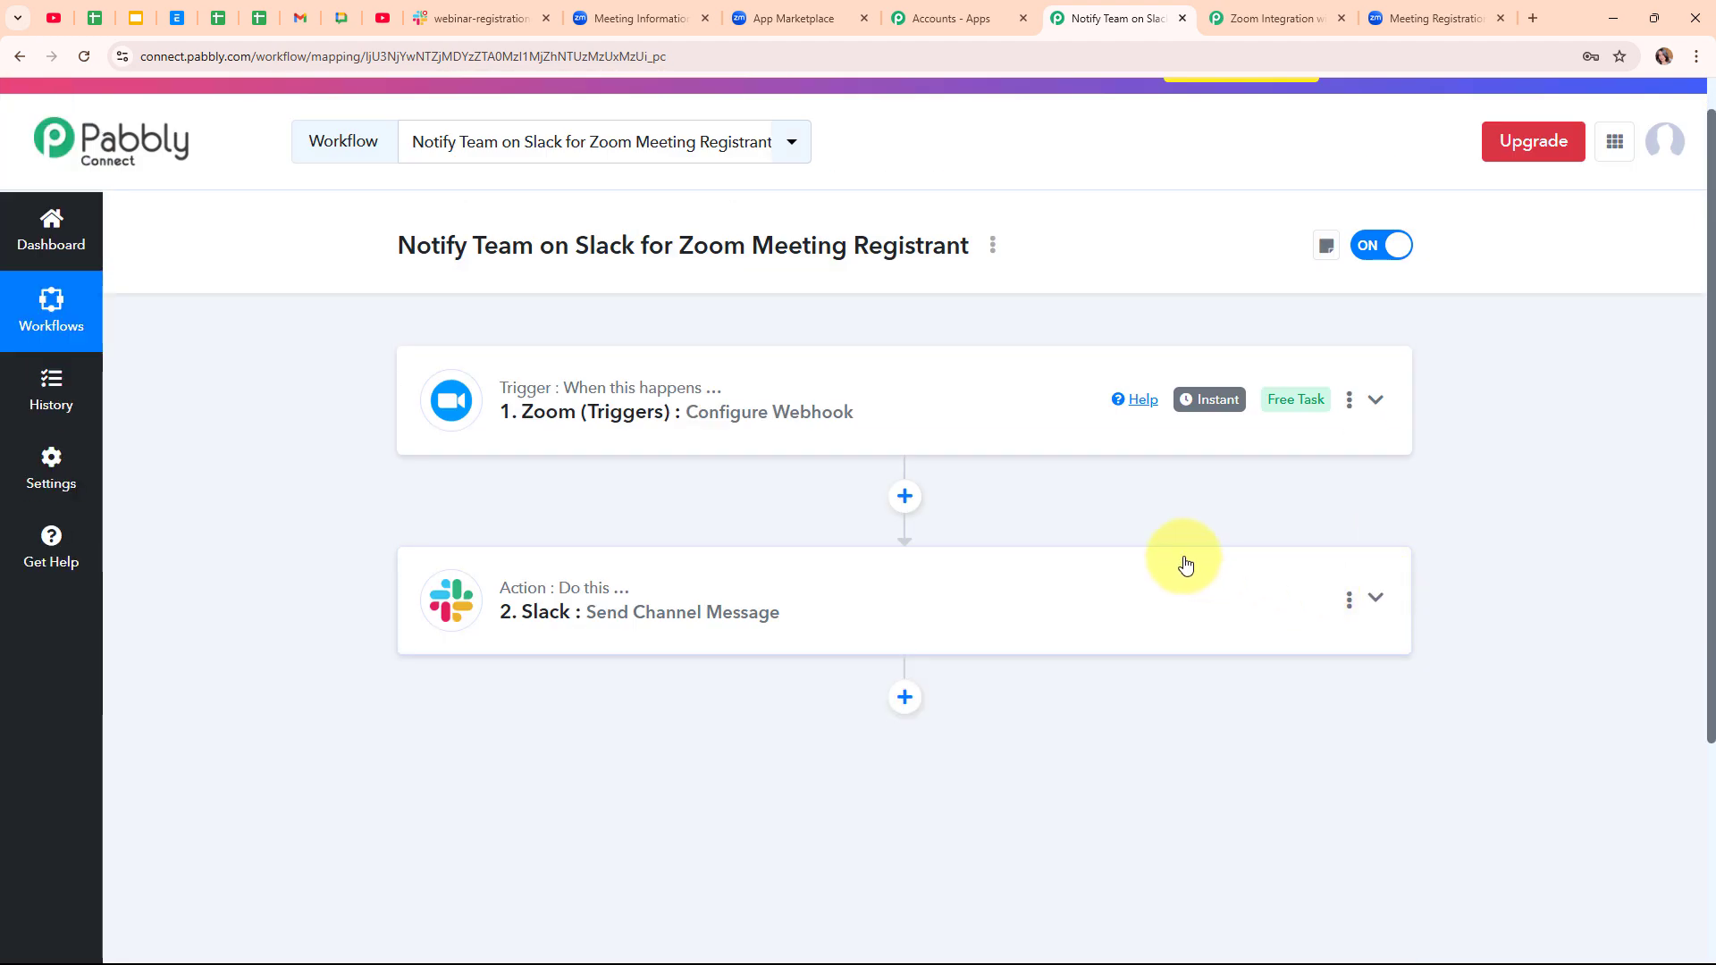
scroll(1183, 564, up, 1)
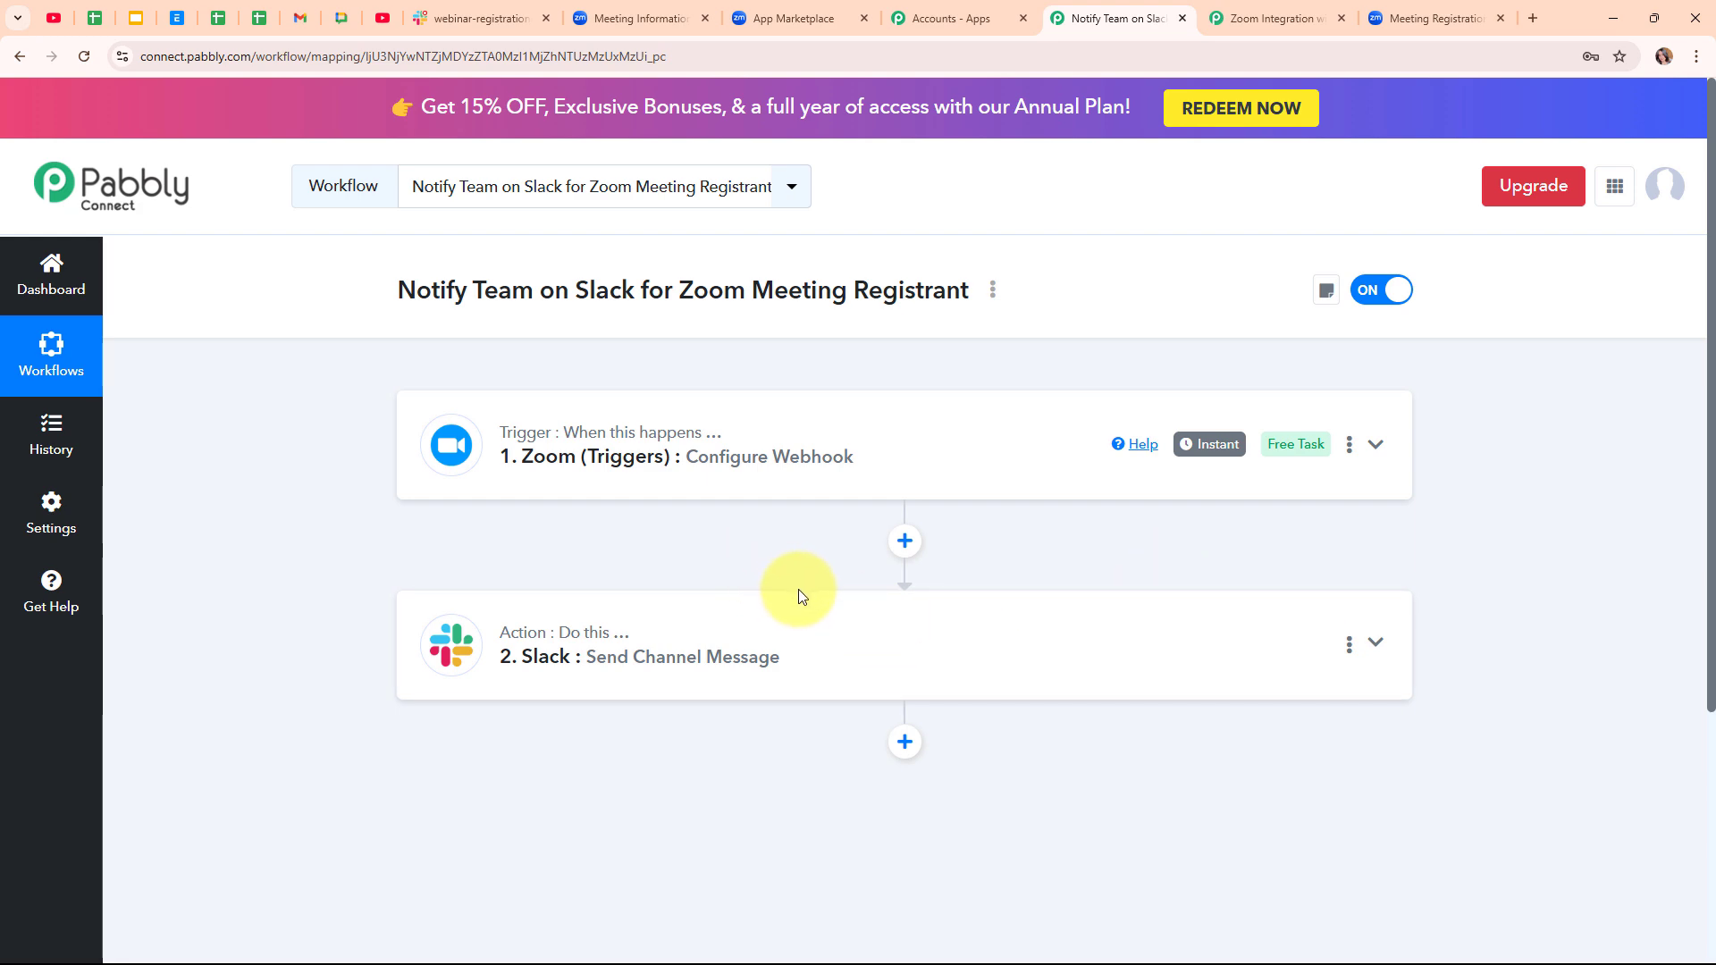
click(527, 13)
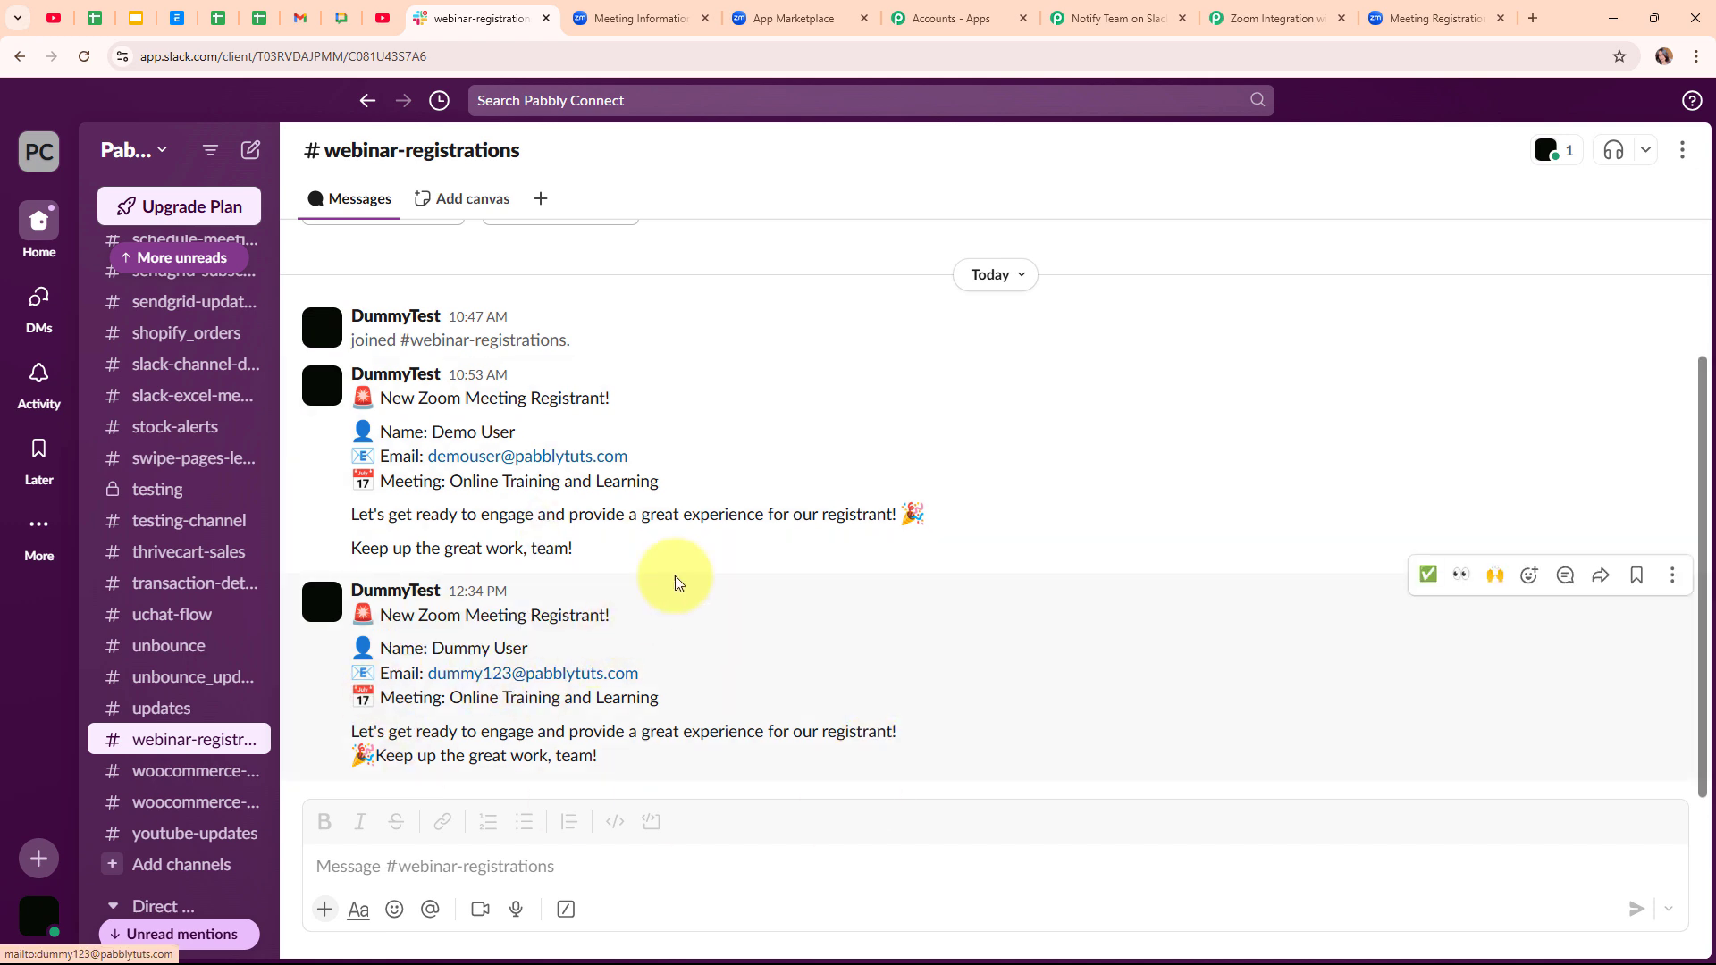
- After reviewing the test alert in #webinar-registrations, return to the Pabbly Connect workflow
click(1065, 9)
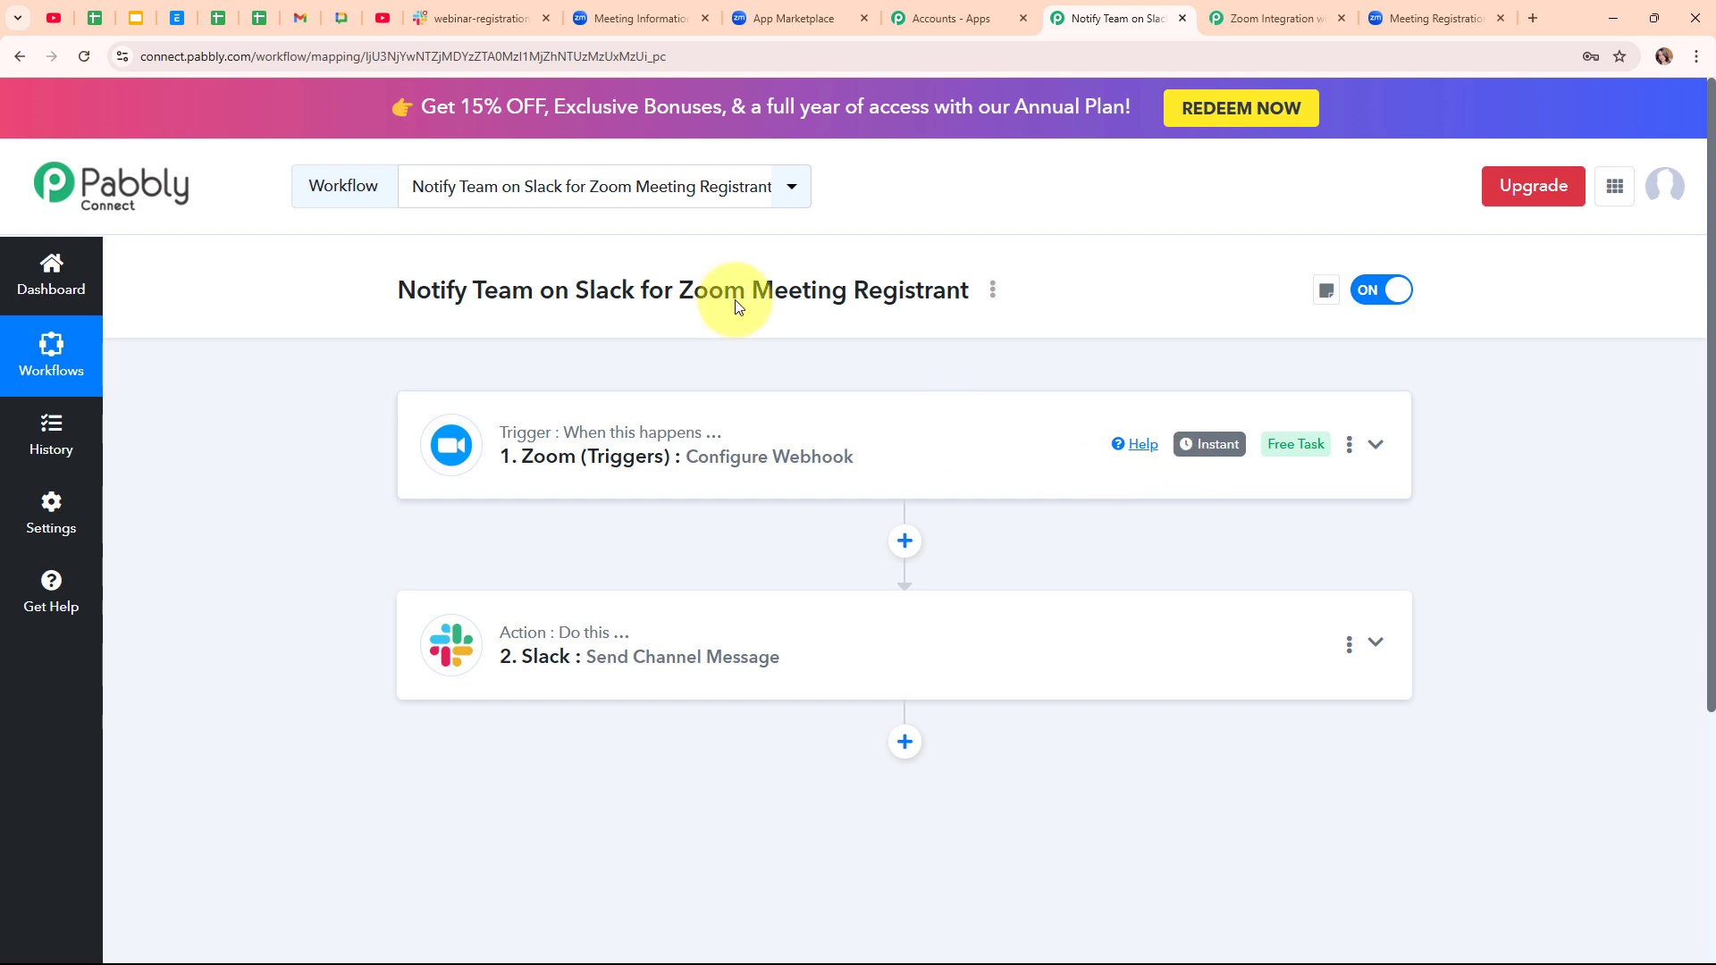
- Copy The Crafty Corner meeting's registration link from Zoom's My Meetings list
click(593, 11)
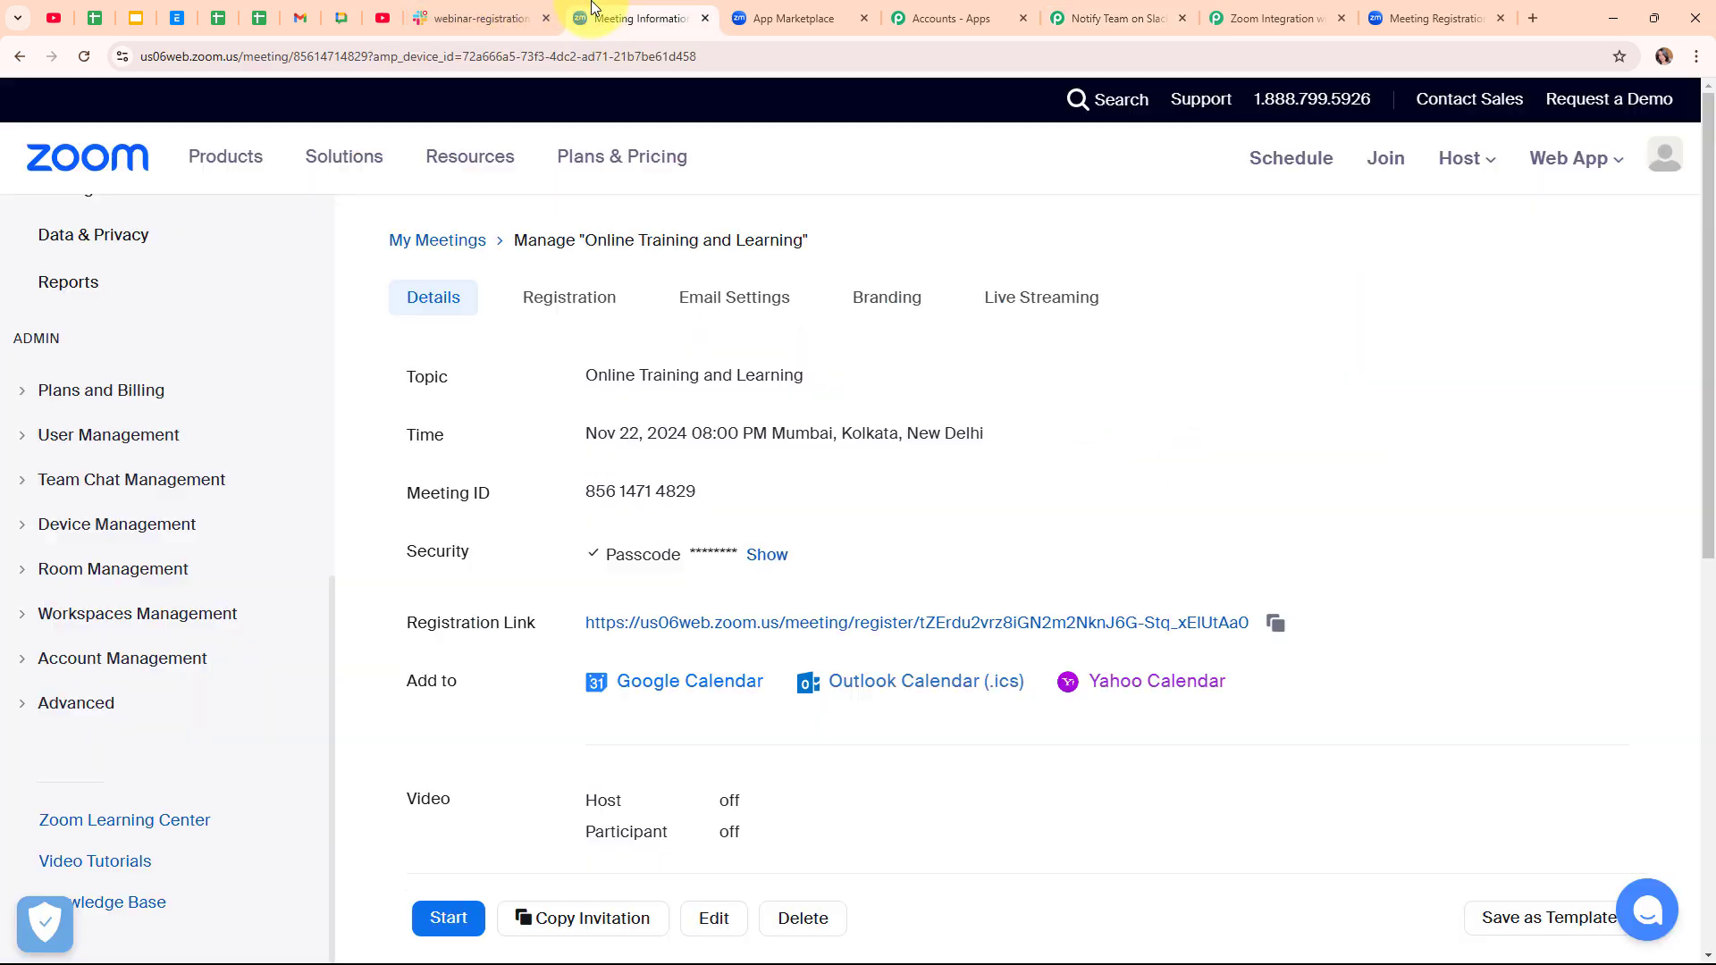
click(460, 246)
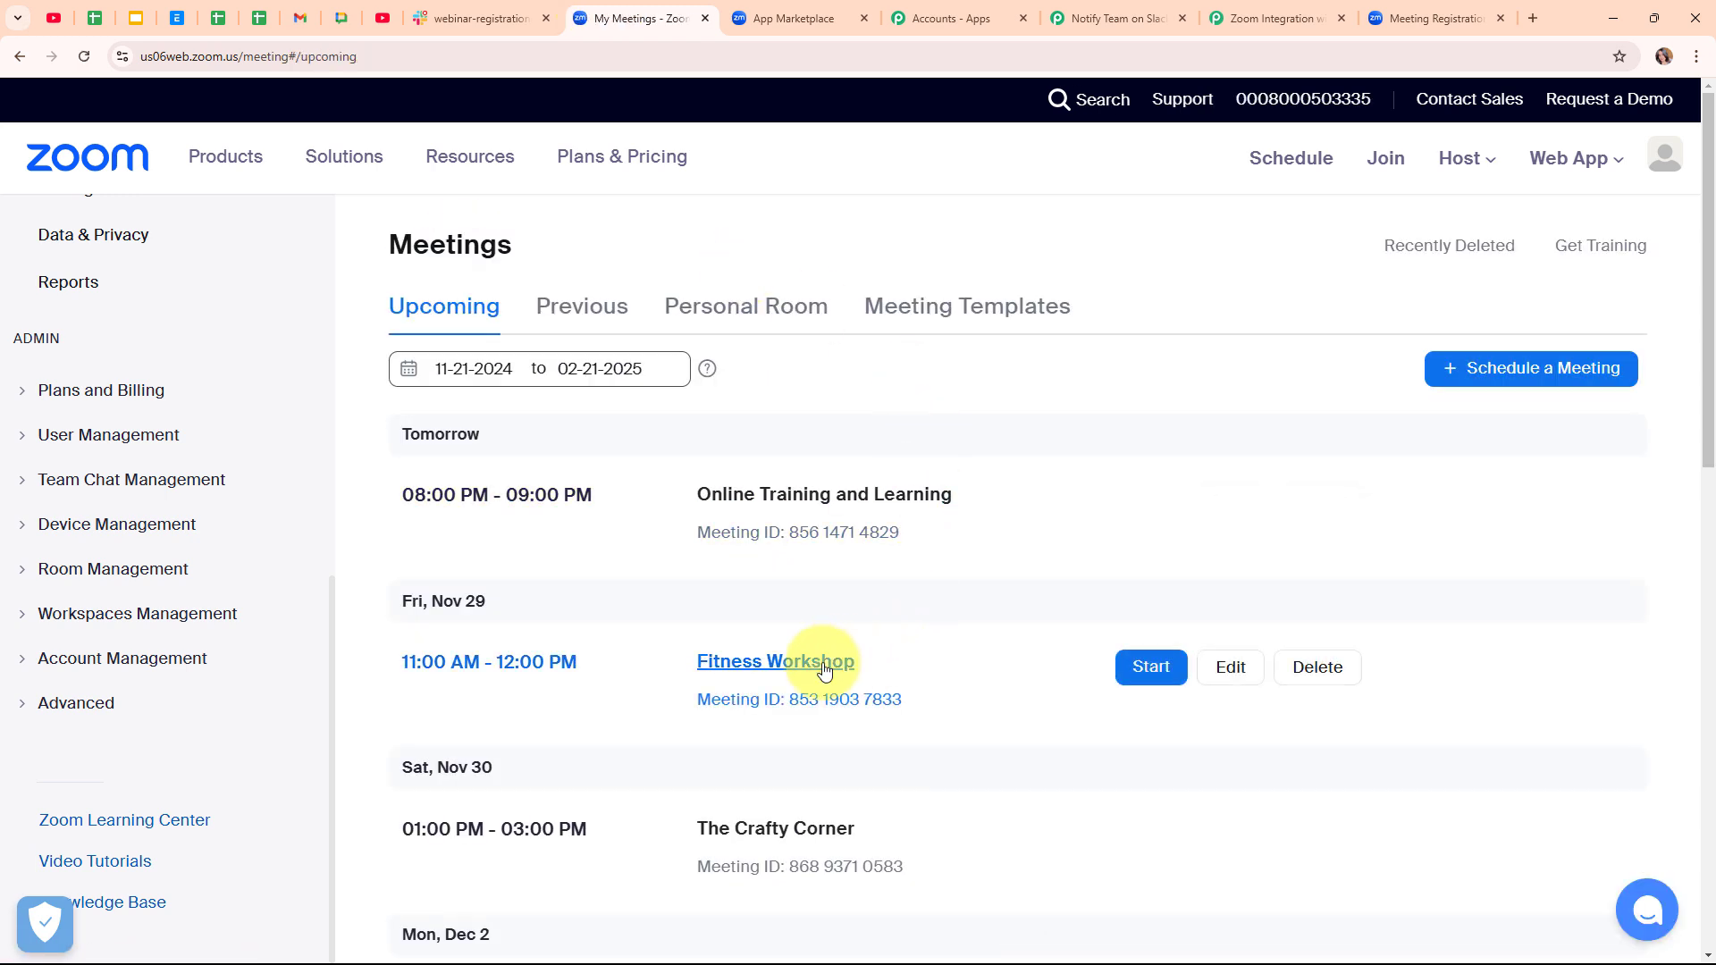
click(801, 843)
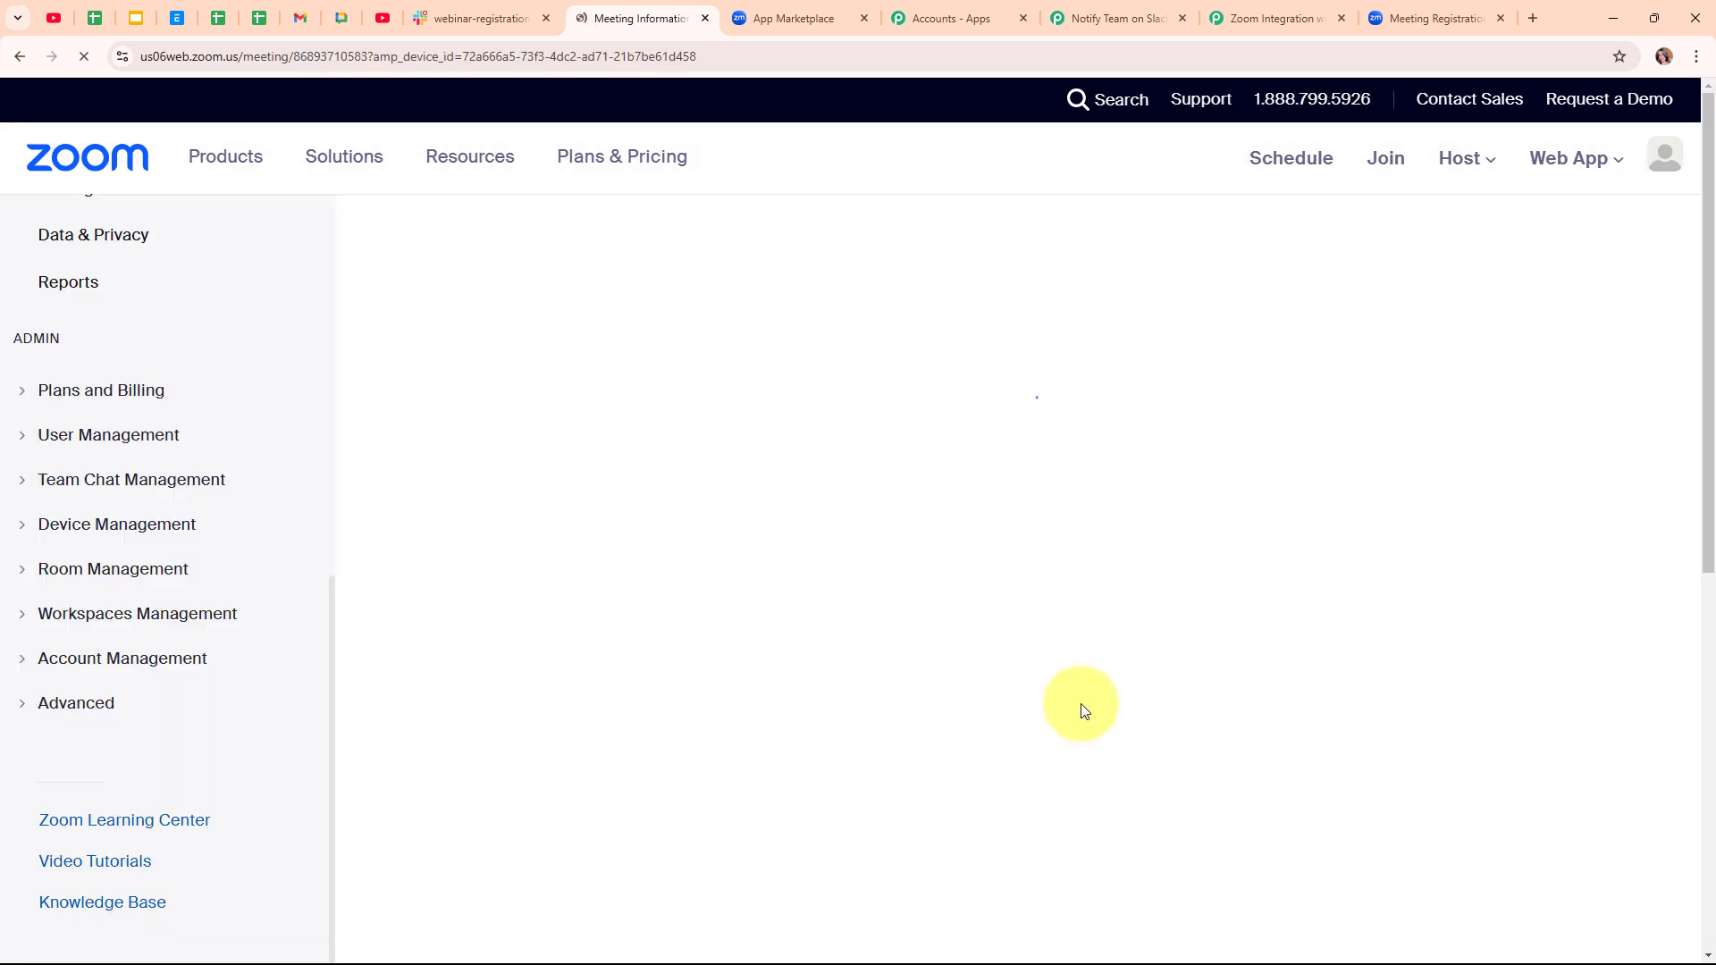
click(1261, 626)
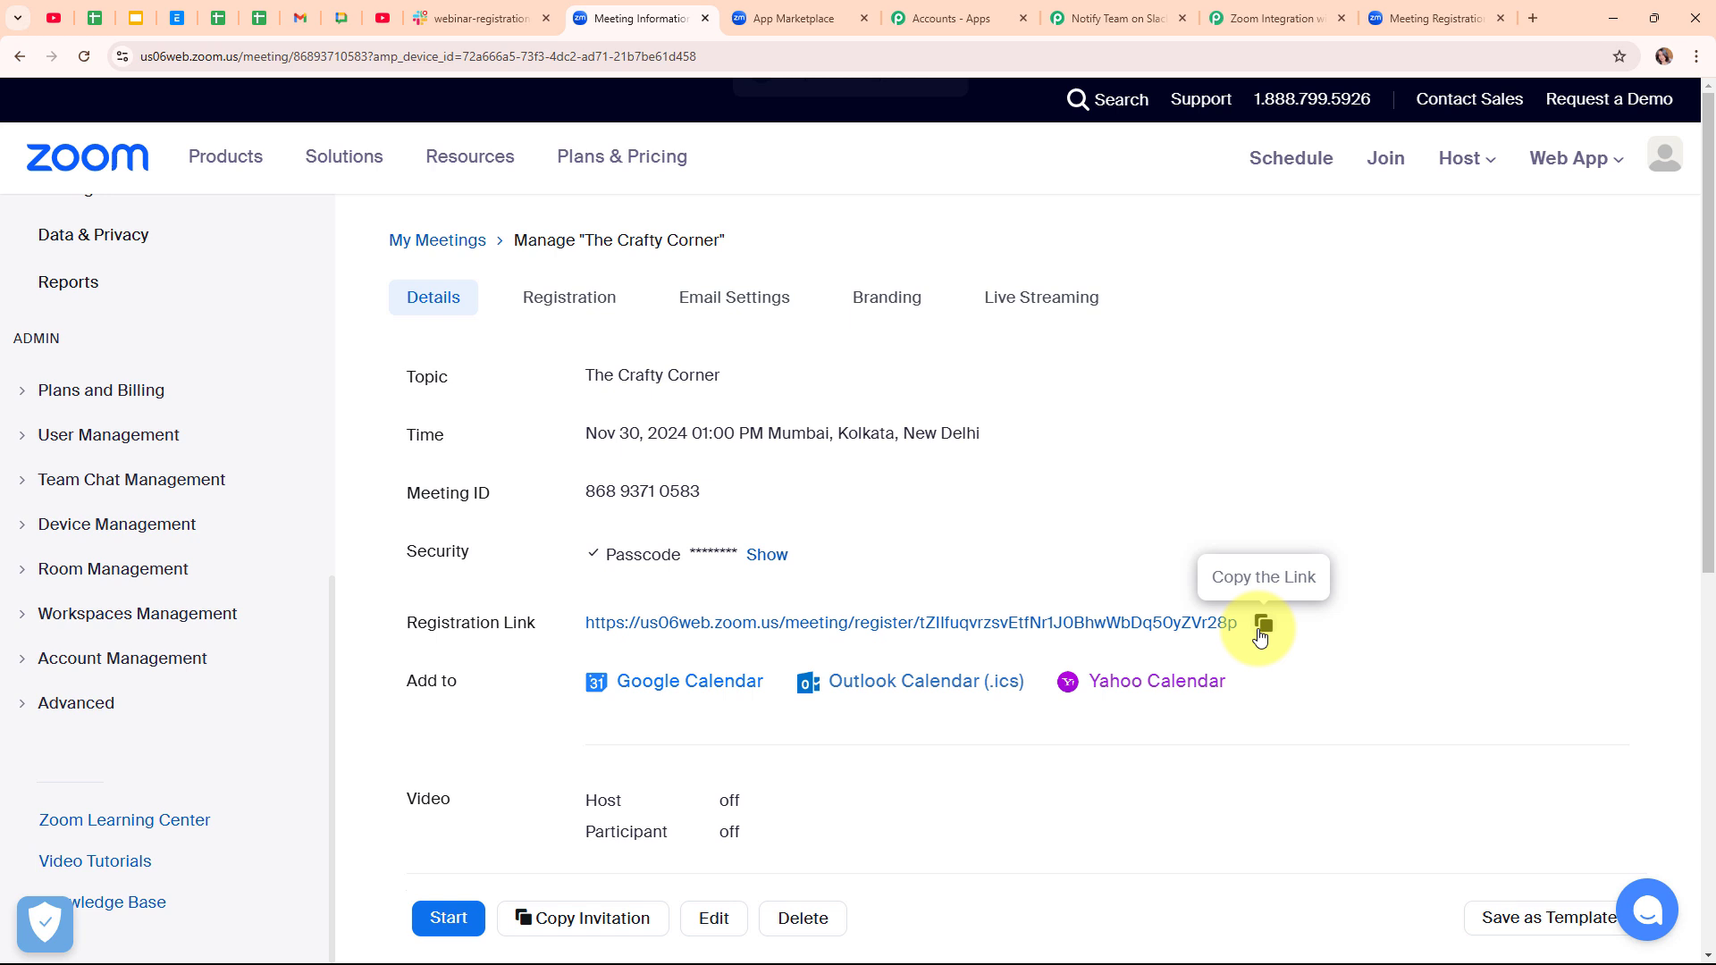
- Close the old registration page and paste the copied link into a new tab
click(1502, 15)
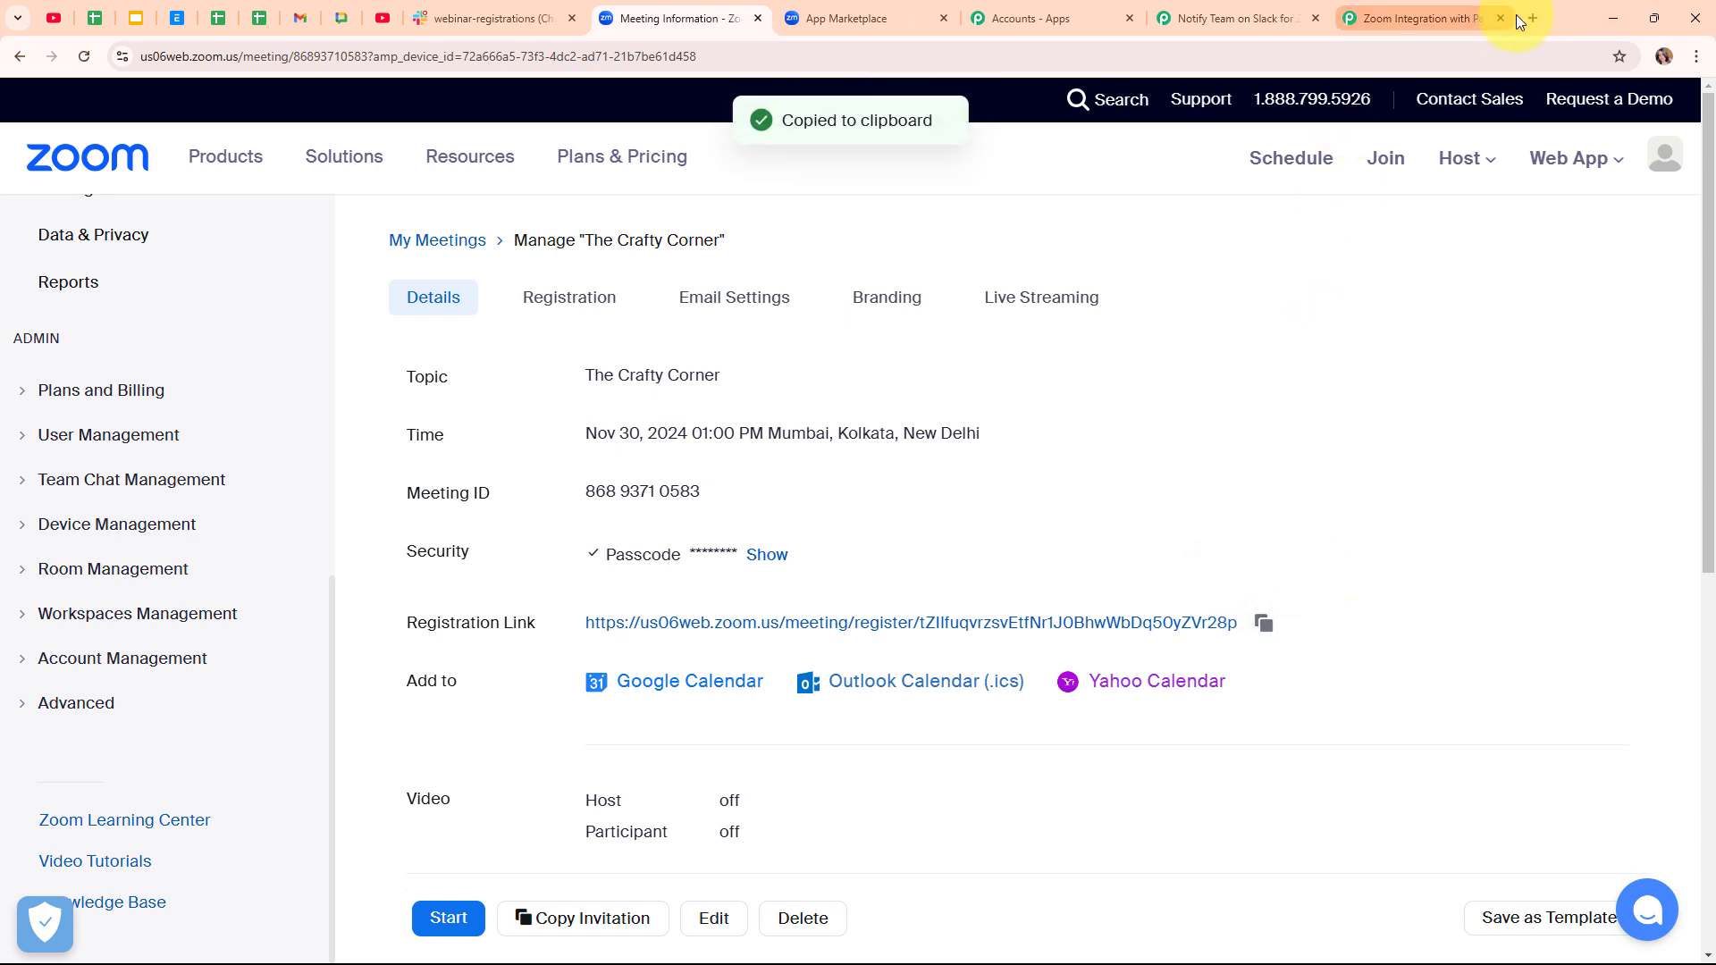
click(1532, 17)
key(ctrl+v)
- Load The Crafty Corner registration page and submit a test attendee's first name, last name and email
key(Return)
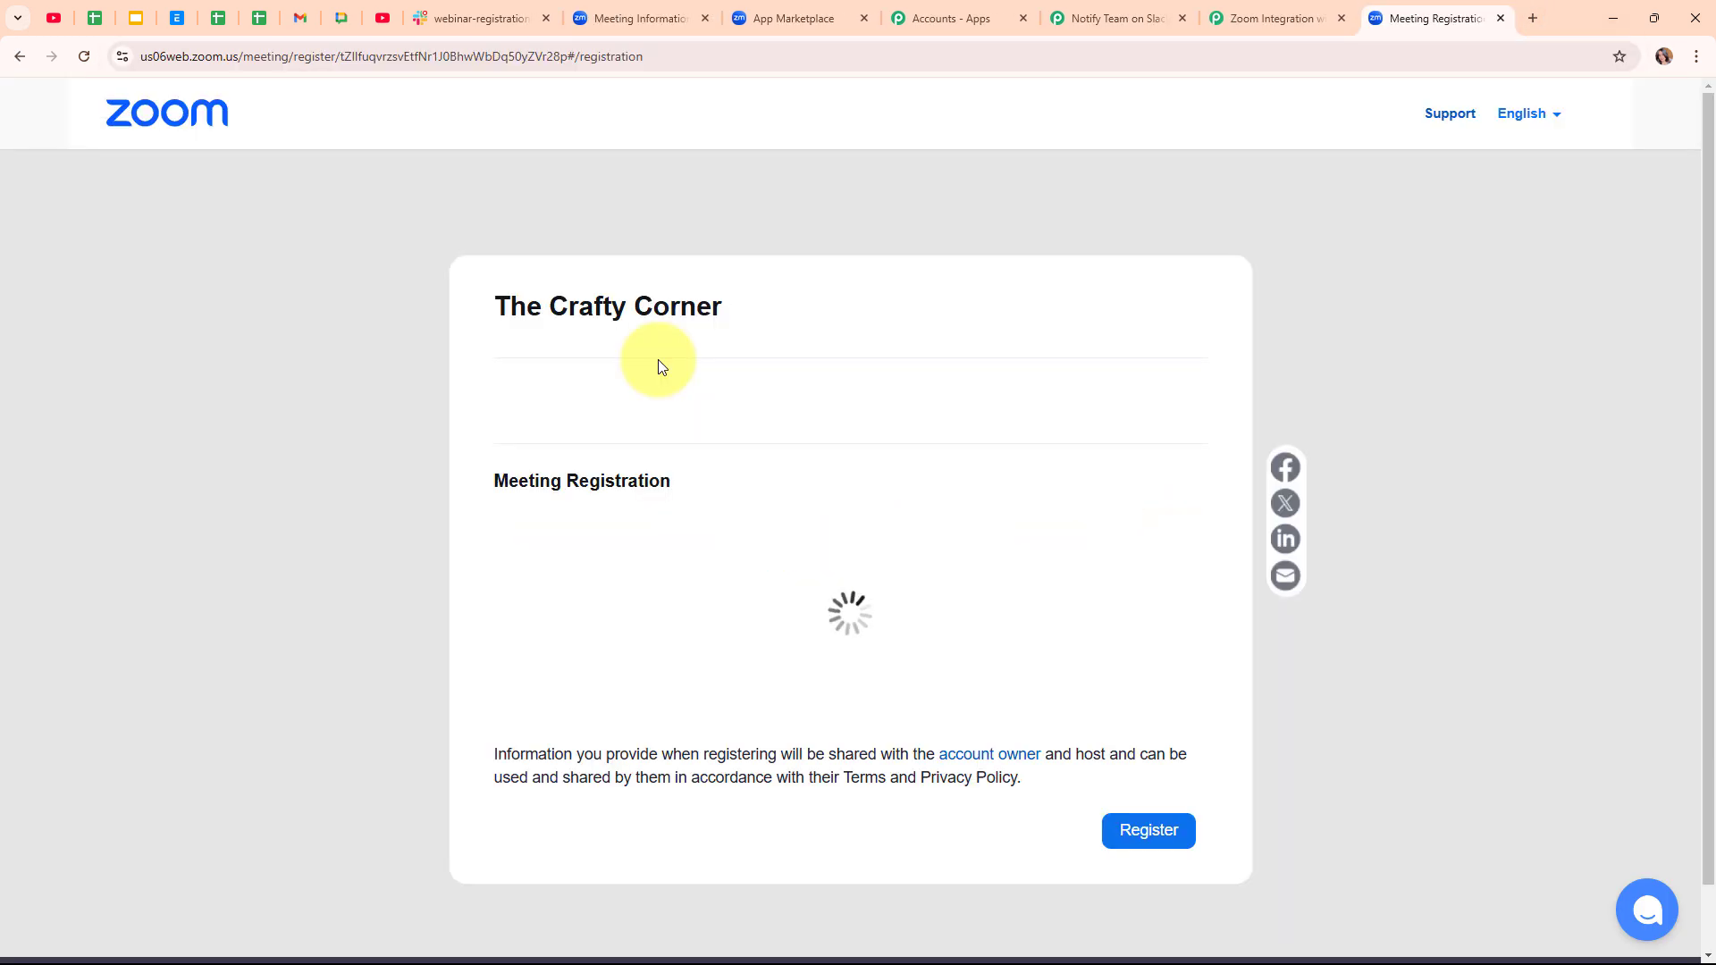
click(668, 621)
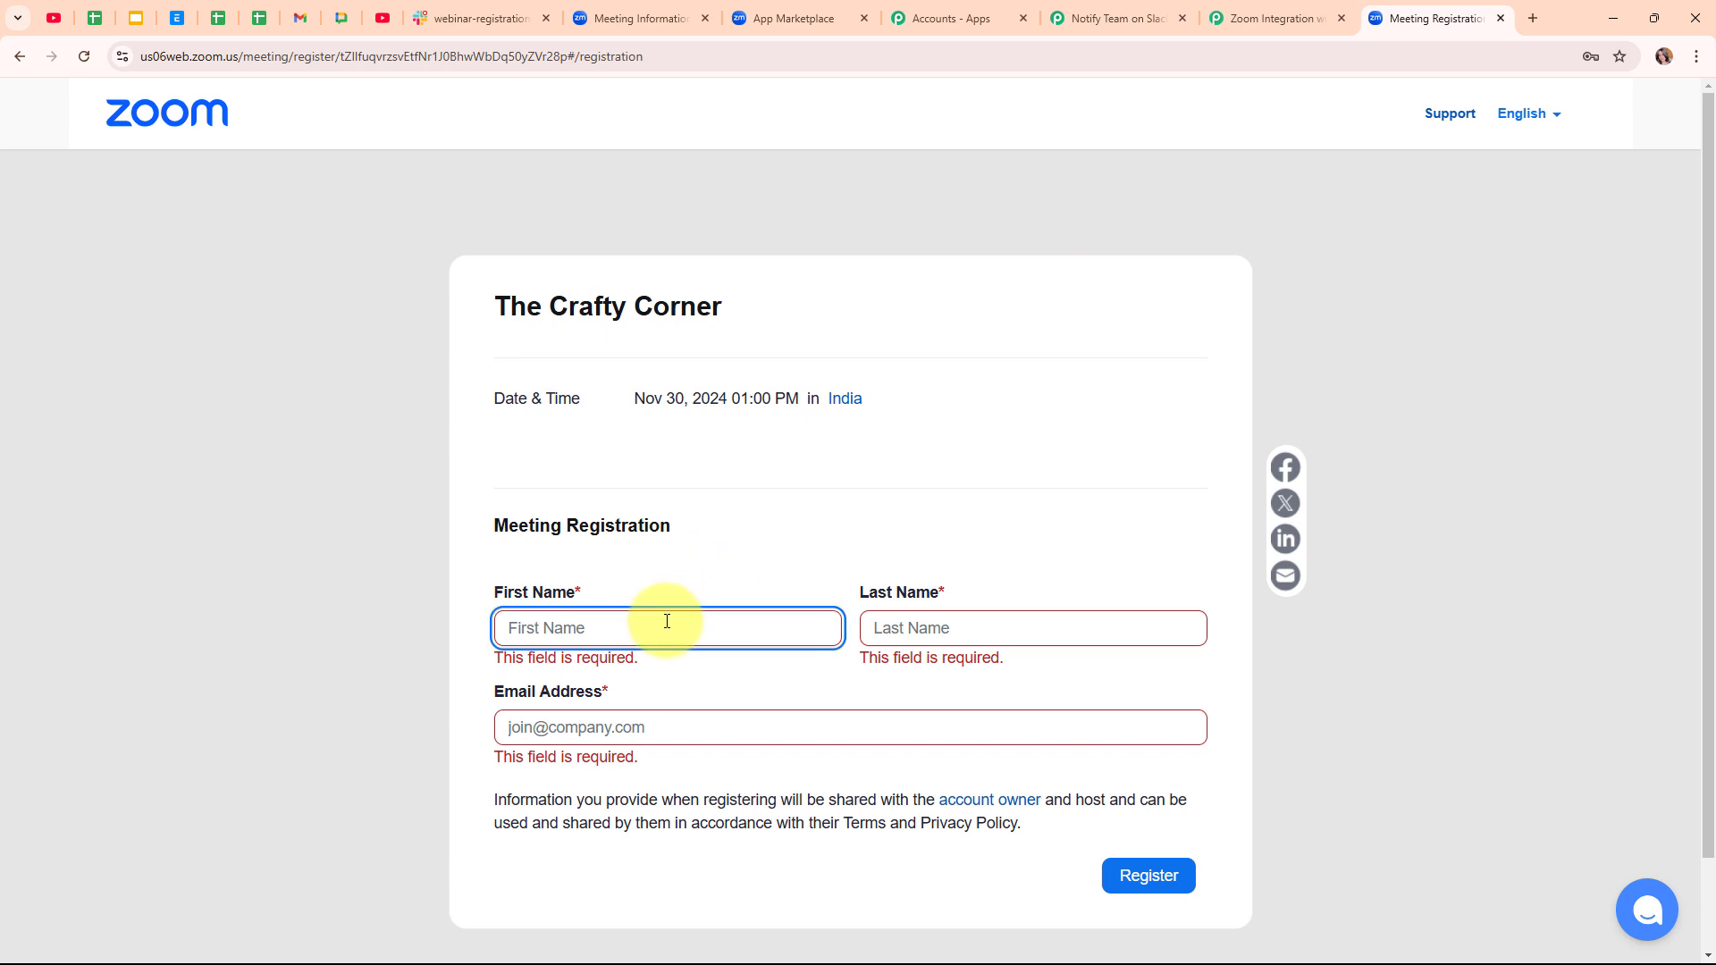
text(Smart)
click(975, 624)
text(User)
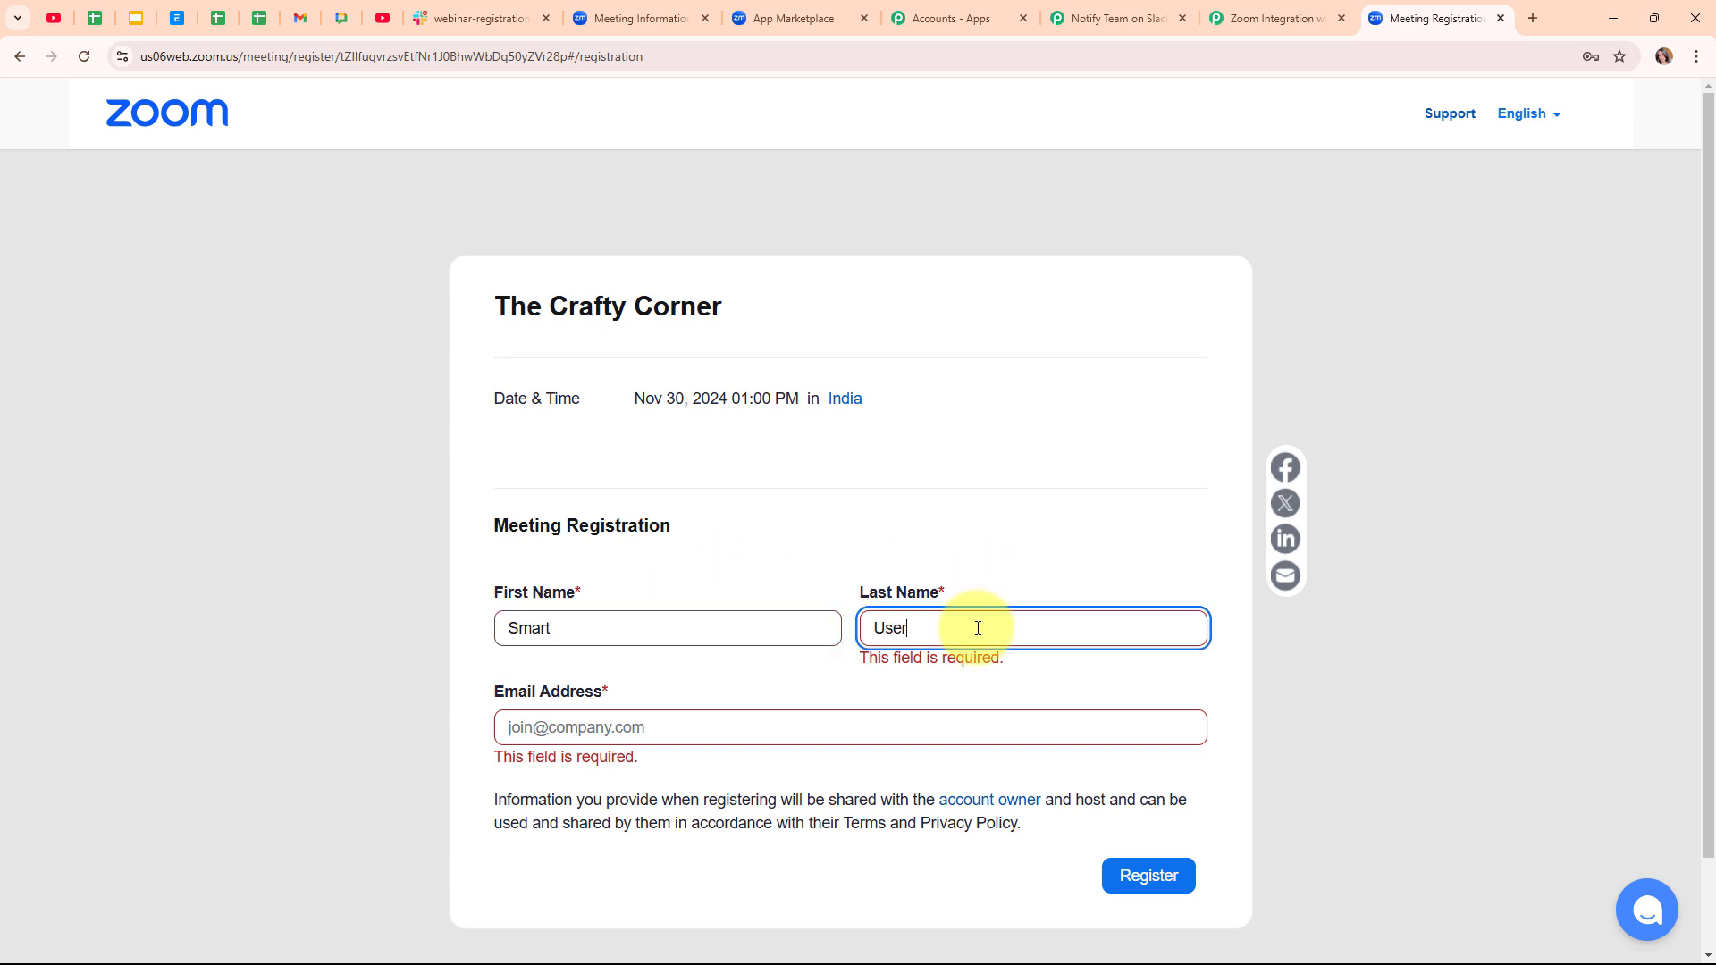
click(882, 737)
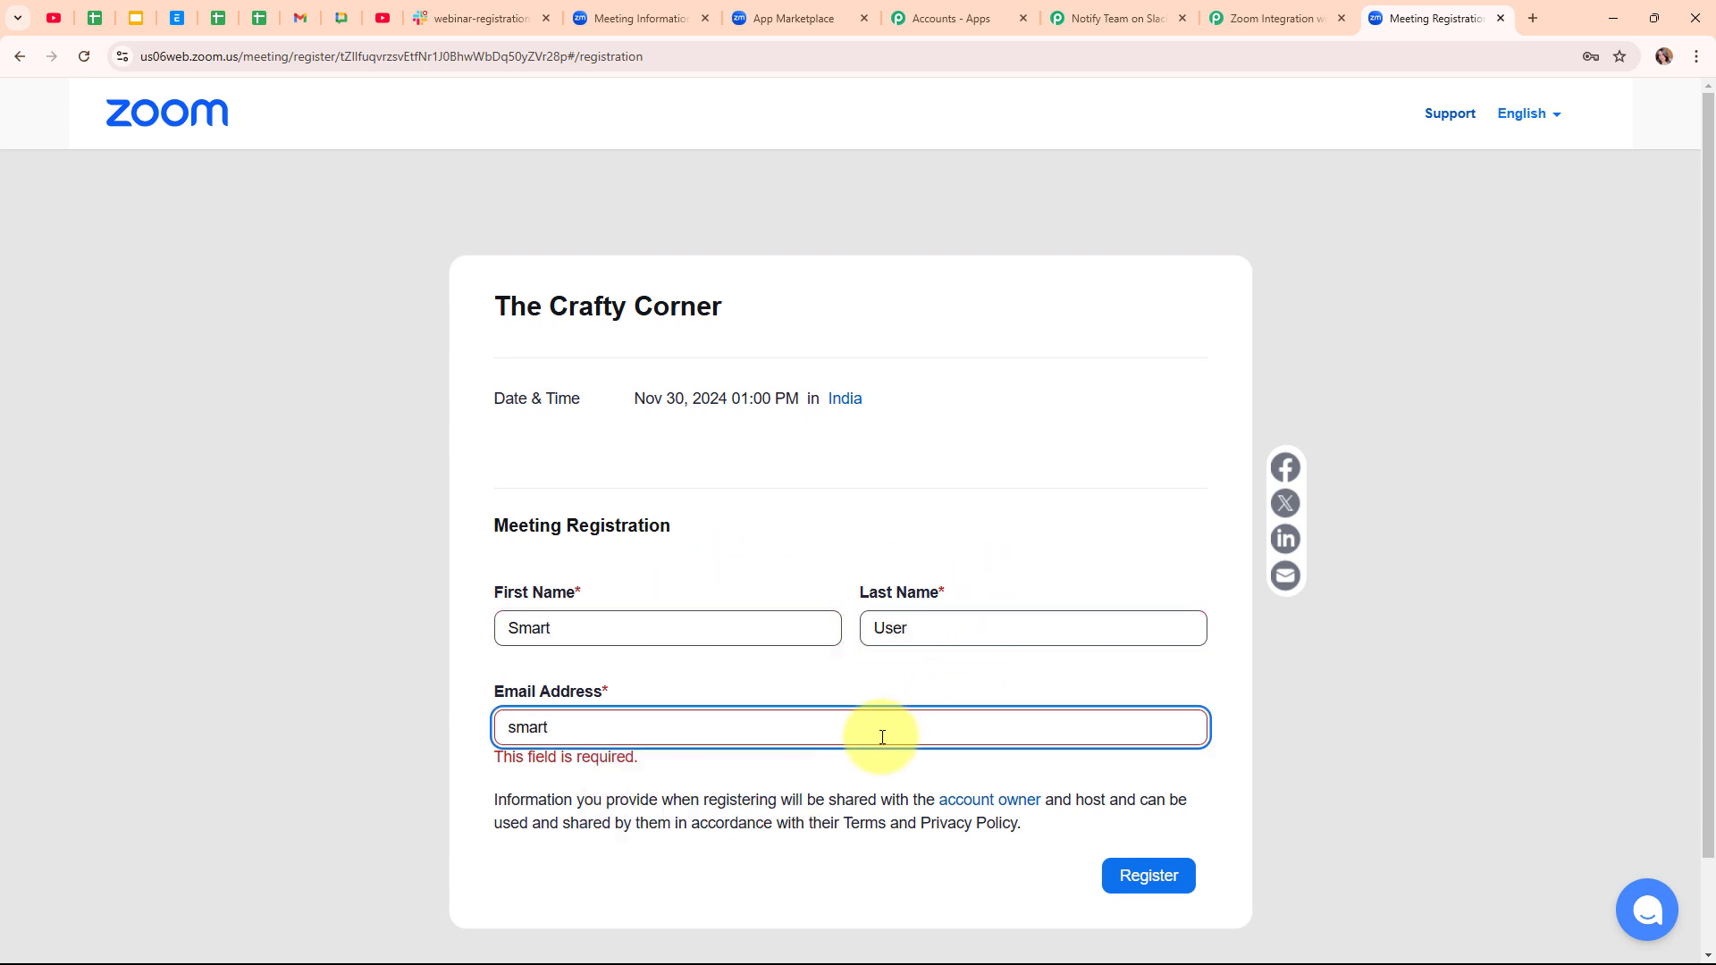
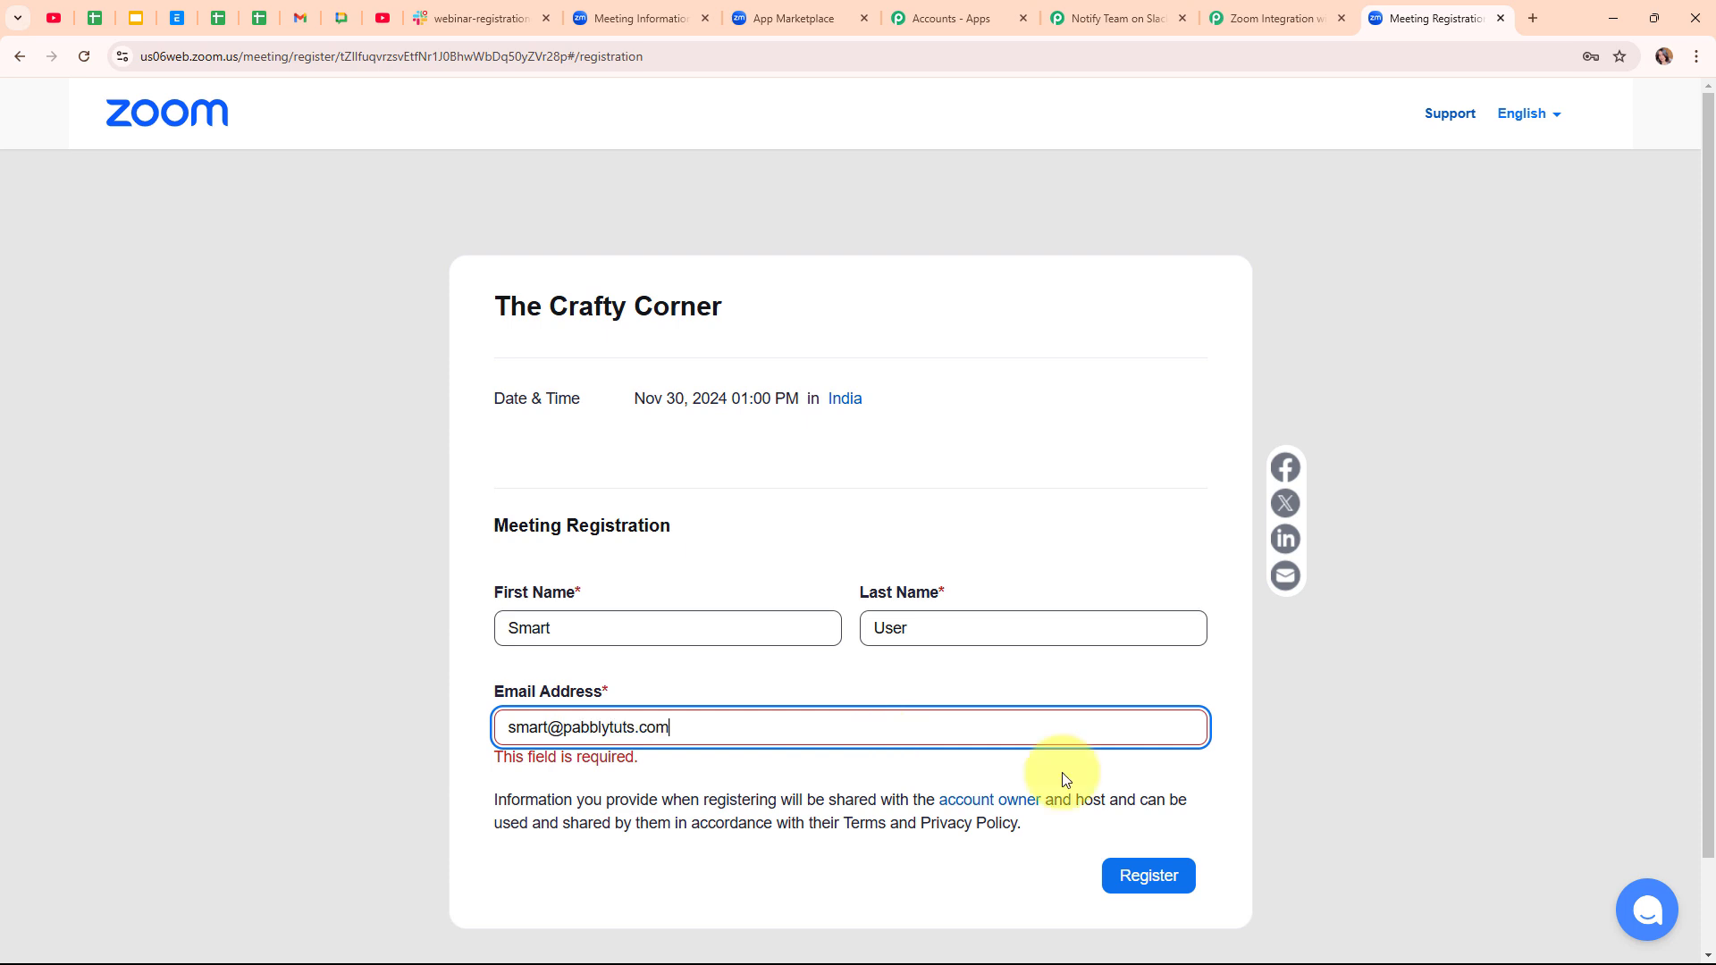
click(1118, 878)
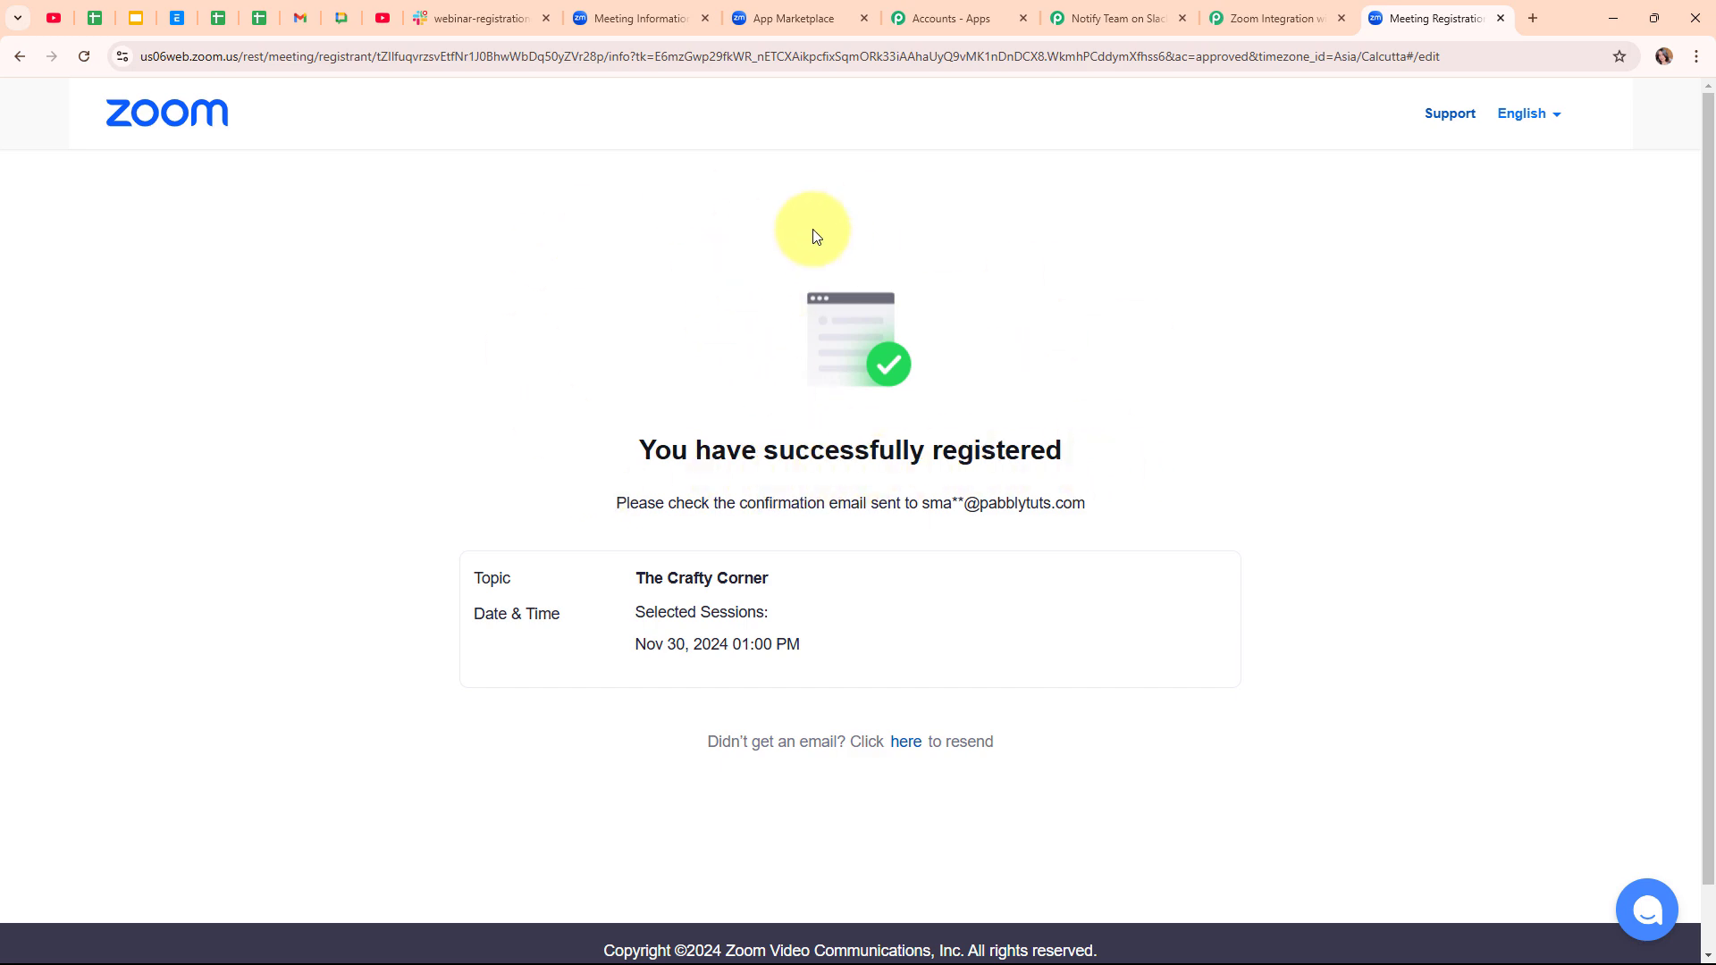
- Check Slack for The Crafty Corner registrant alert, then return to the Pabbly Connect workflow
click(415, 20)
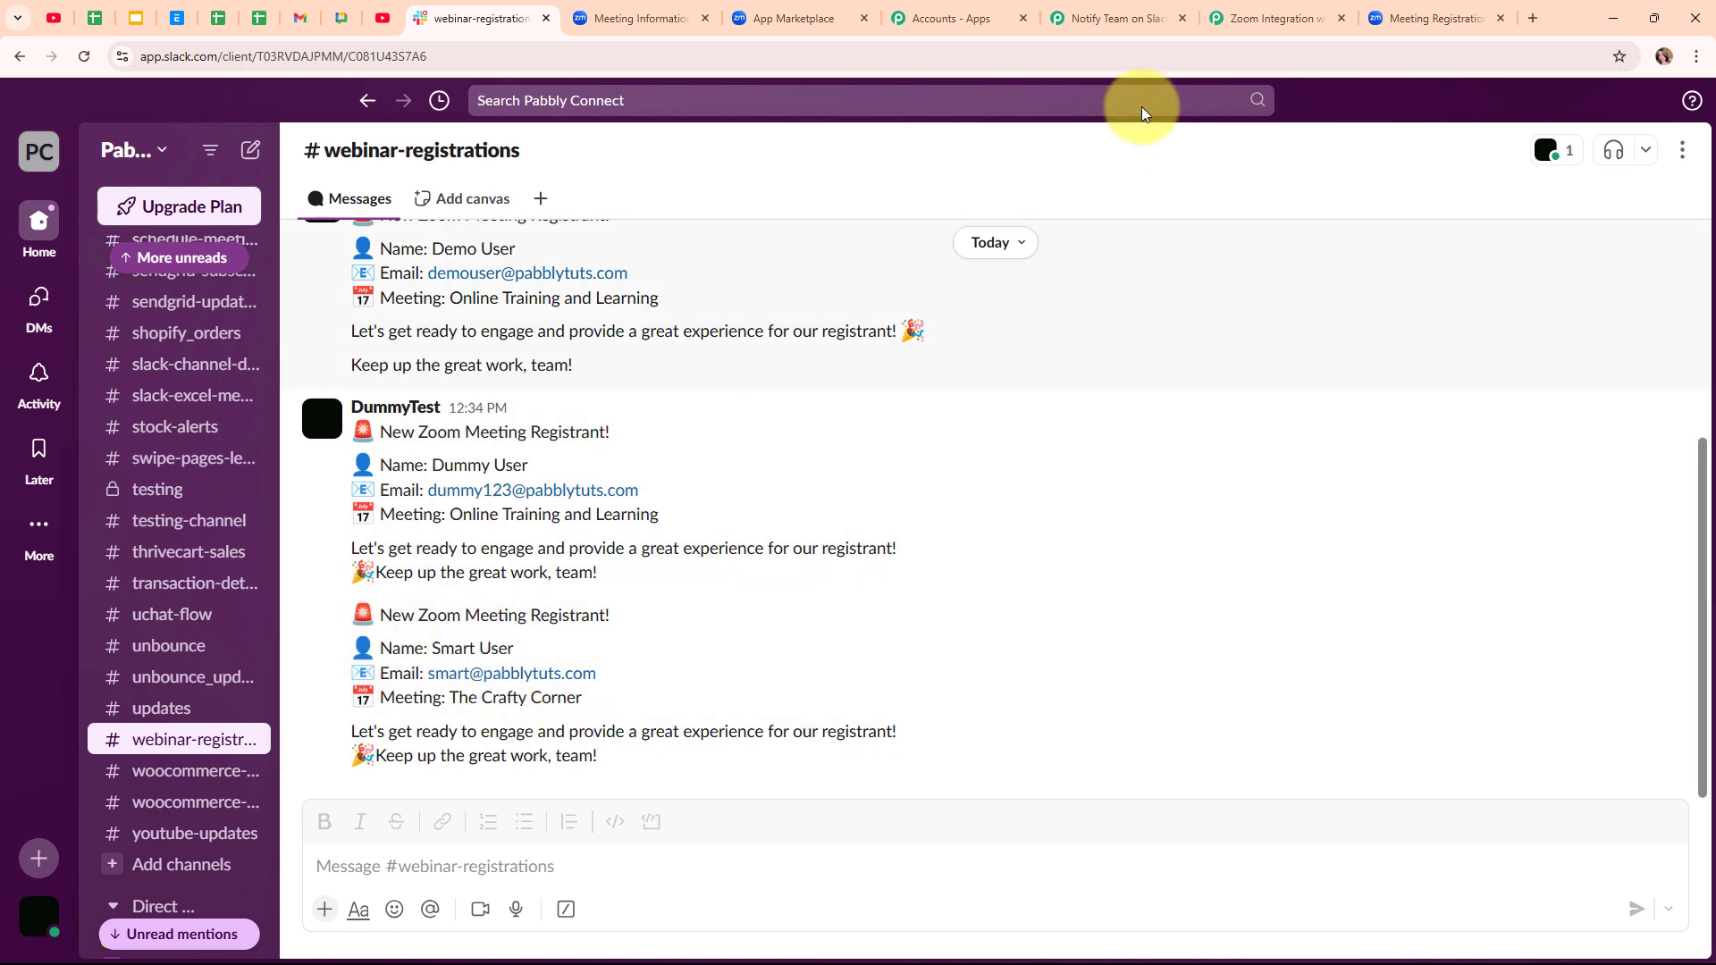
click(1113, 18)
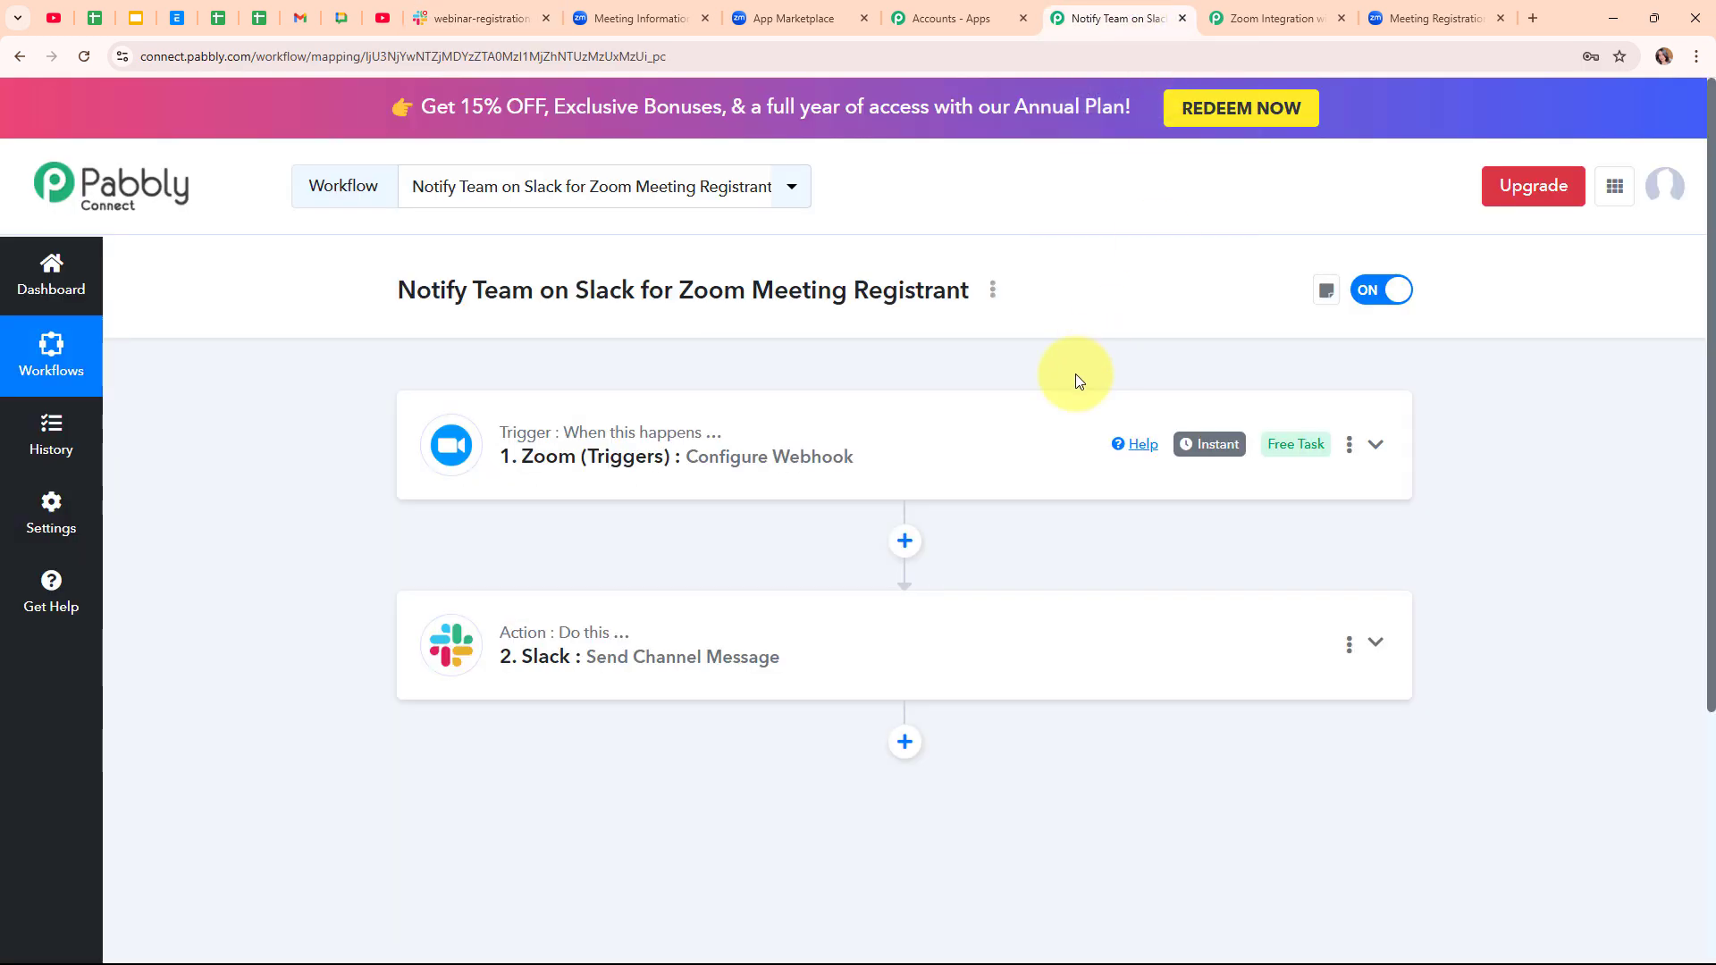